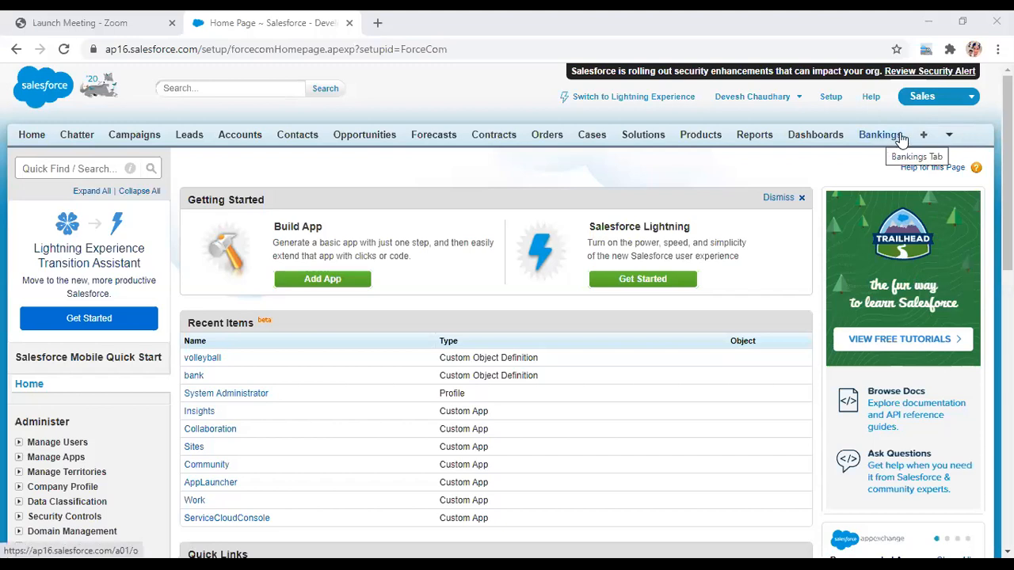
# - Open the Bankings tab from the overflow tab list, then go to Setup
pyautogui.click(950, 141)
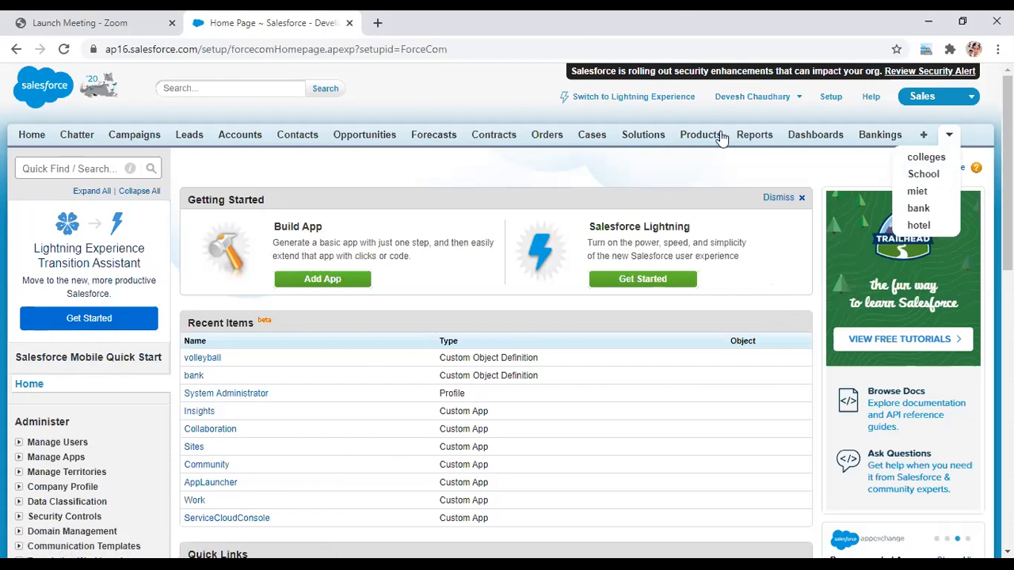
pyautogui.click(877, 138)
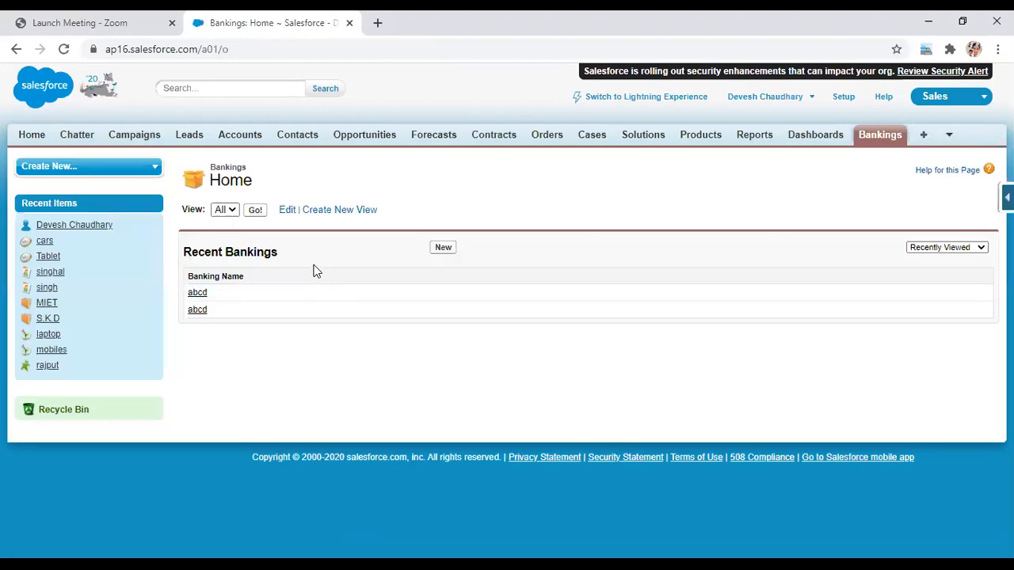
pyautogui.click(841, 97)
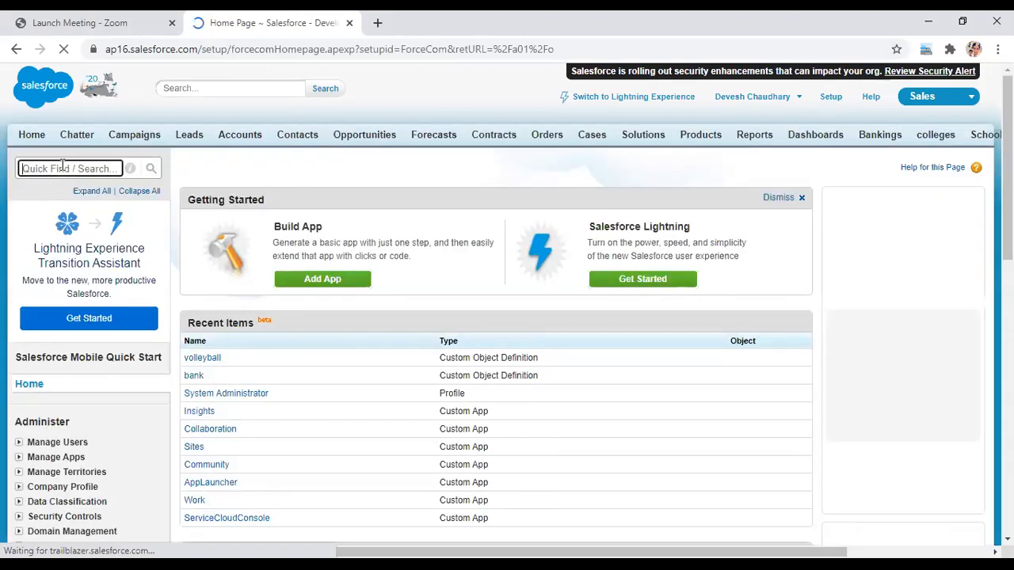
# - Search Quick Find for 'obj' to view Objects, then 'tab' to reach Custom Tabs
pyautogui.write('obj')
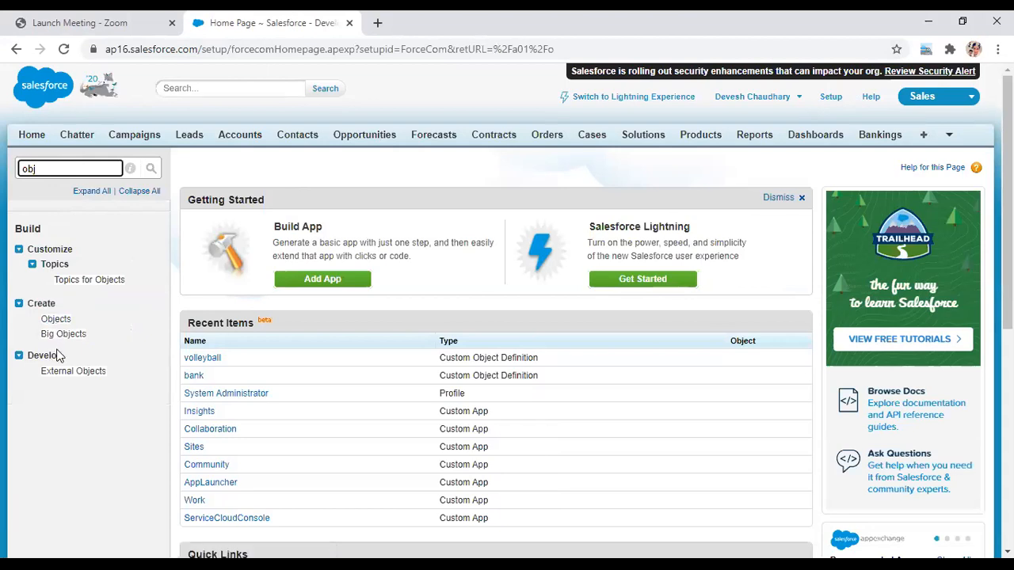
pyautogui.click(56, 320)
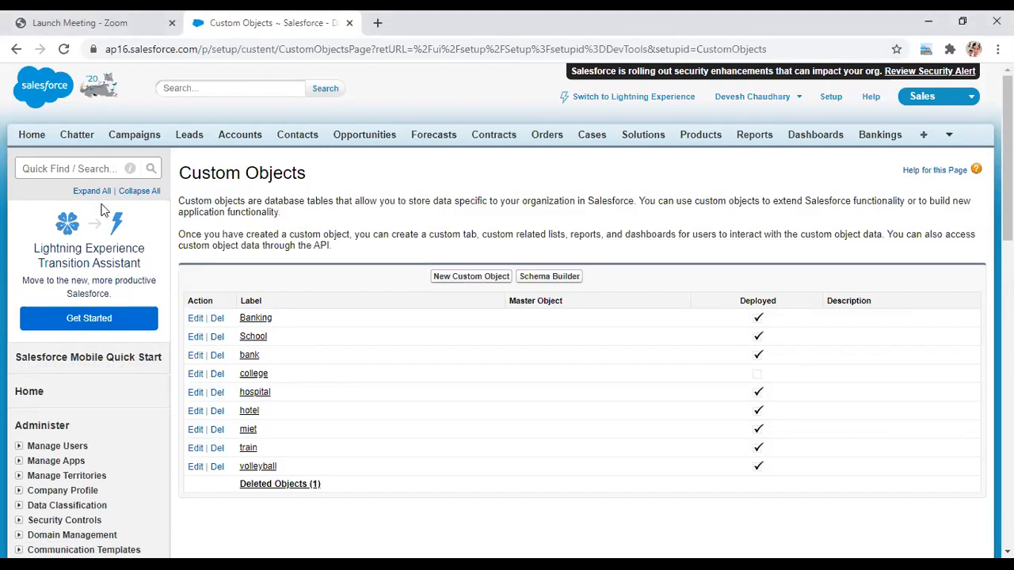
pyautogui.click(88, 169)
pyautogui.write('tab')
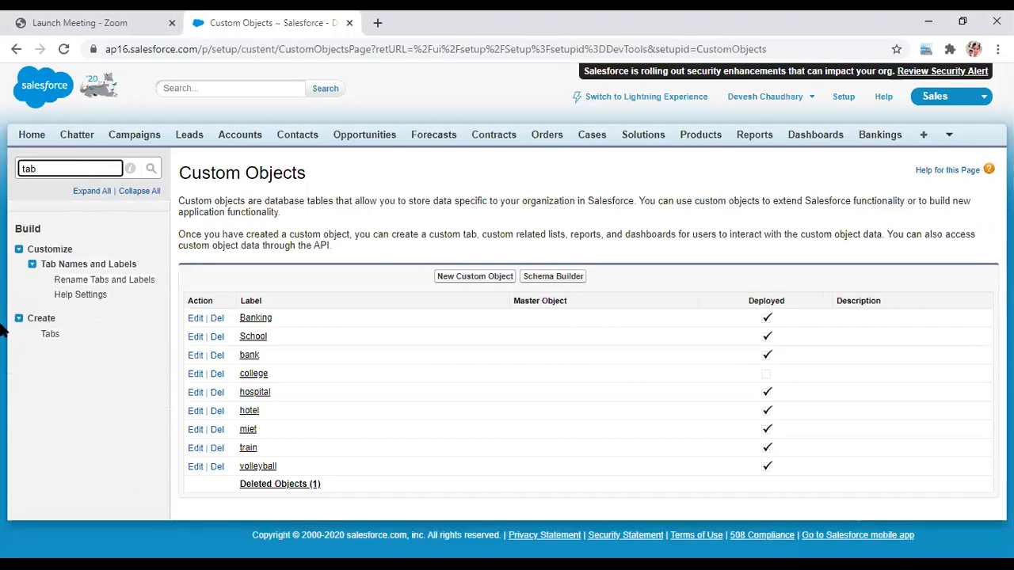
pyautogui.click(49, 334)
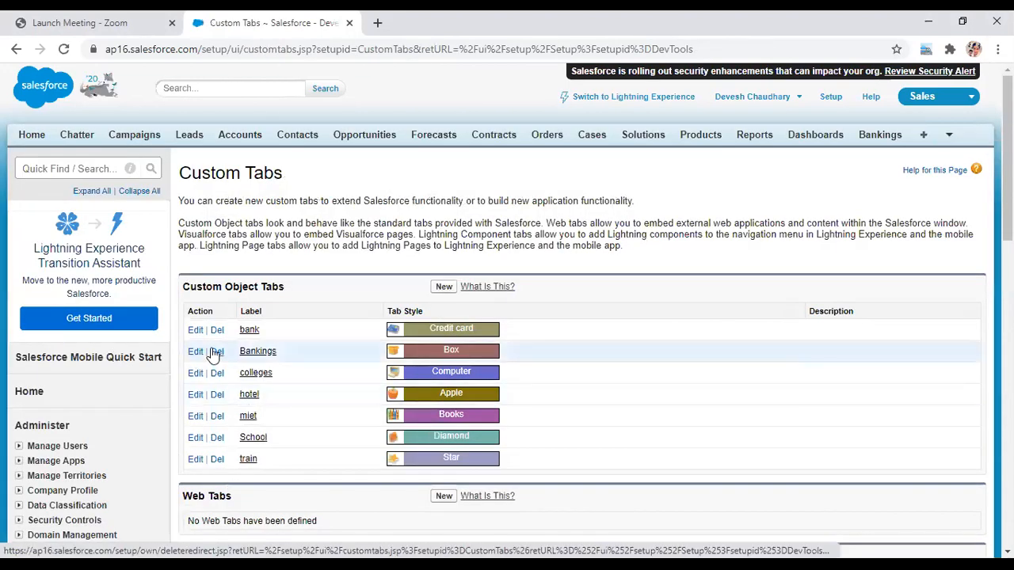
# - Delete the Bankings custom object tab and confirm the deletion
pyautogui.click(214, 353)
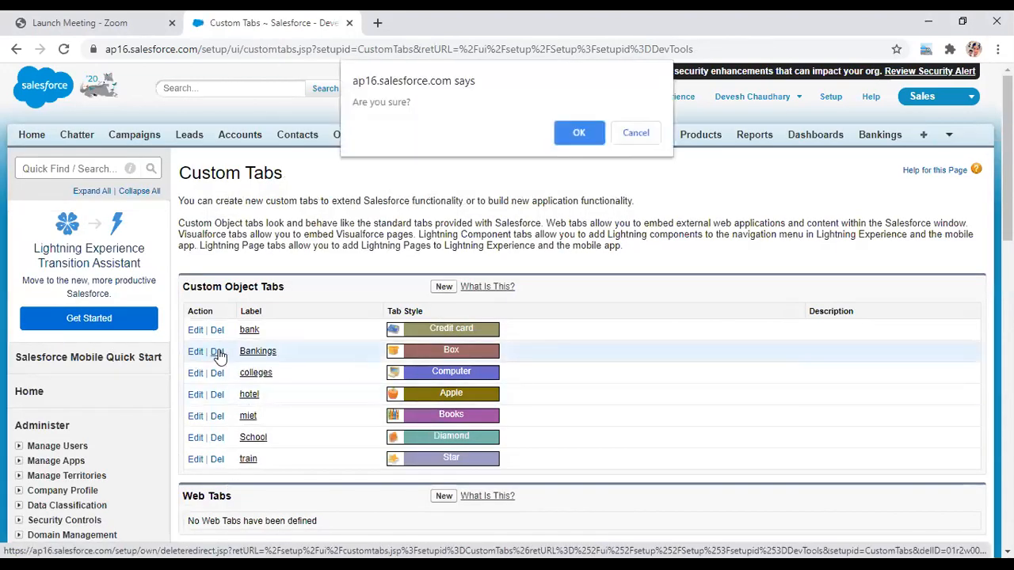
pyautogui.click(583, 129)
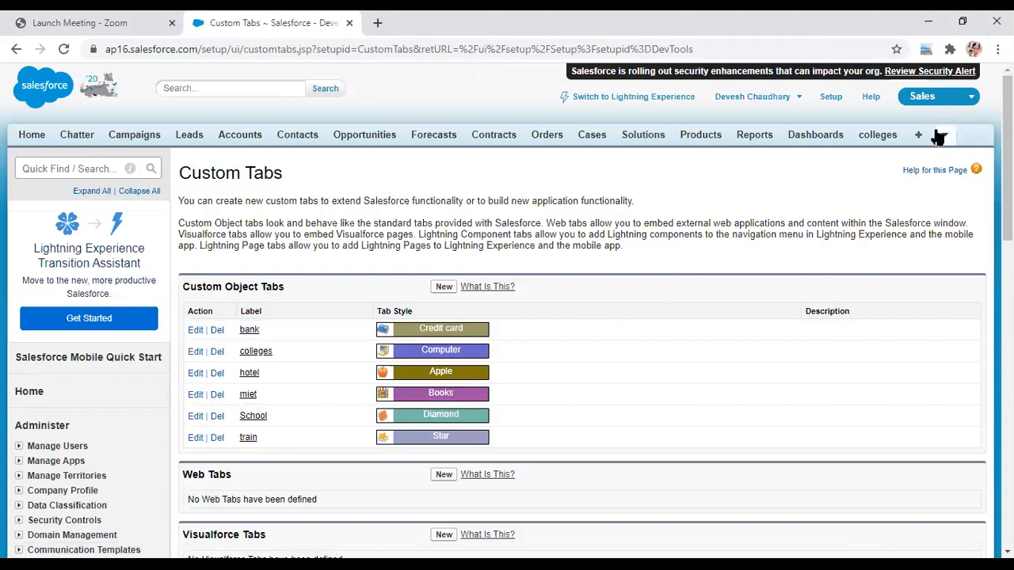
pyautogui.moveTo(943, 137)
pyautogui.click(64, 171)
pyautogui.write('tab')
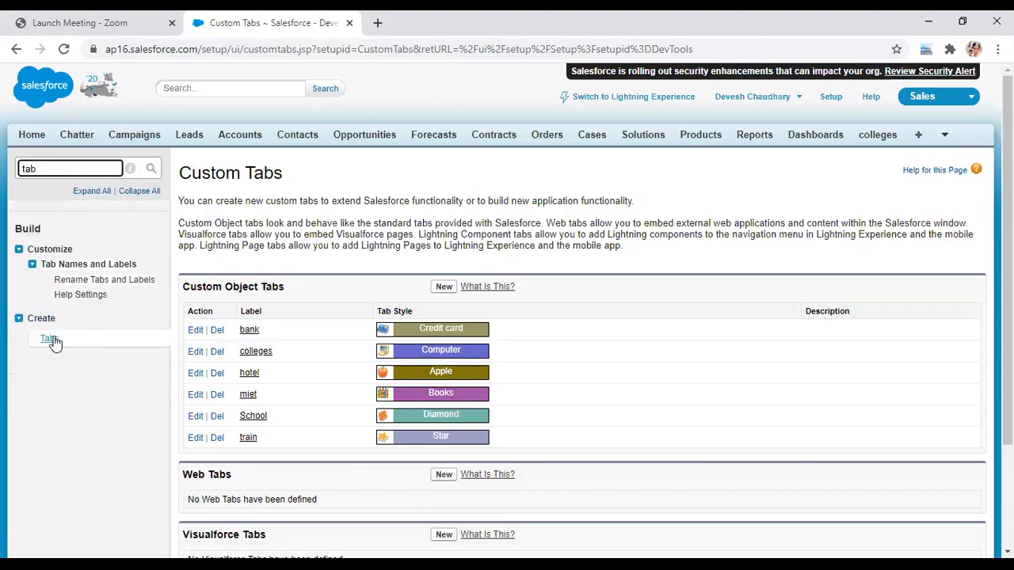
pyautogui.click(50, 339)
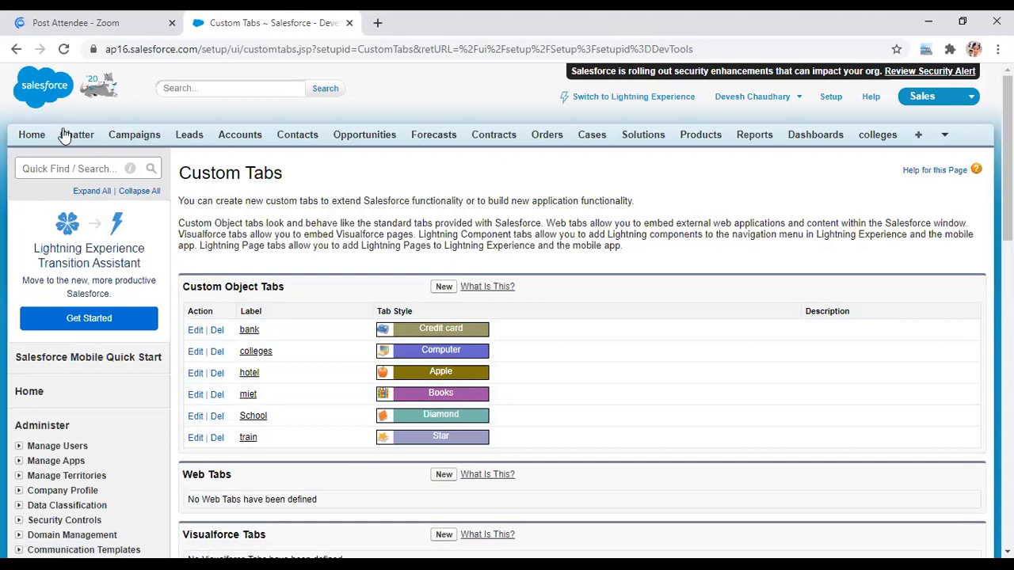
pyautogui.click(52, 168)
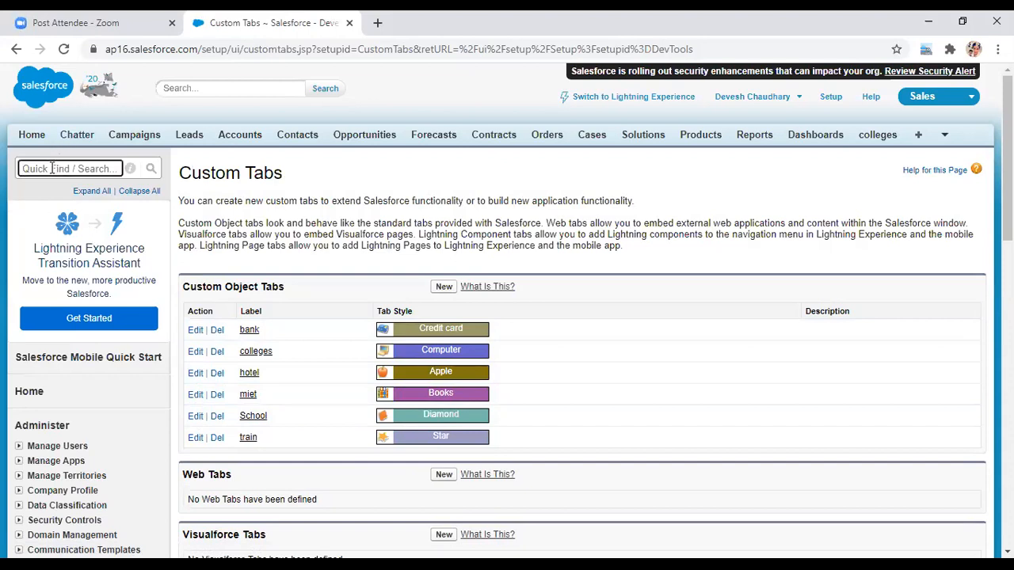
pyautogui.write('o')
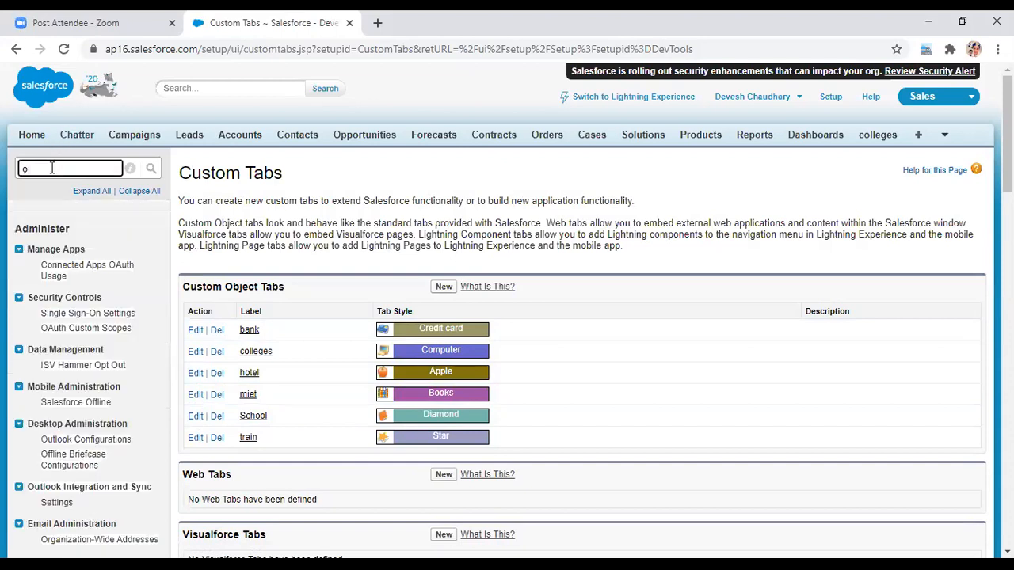
pyautogui.press('BackSpace')
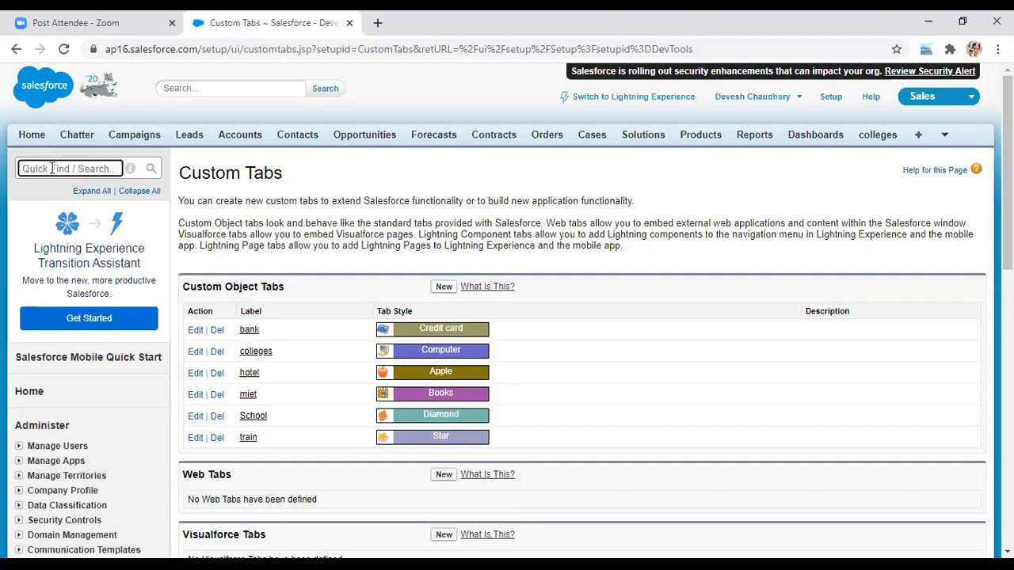
# - Open the hotel tab's edit page, then search 'objec' and go to Custom Objects
pyautogui.click(948, 141)
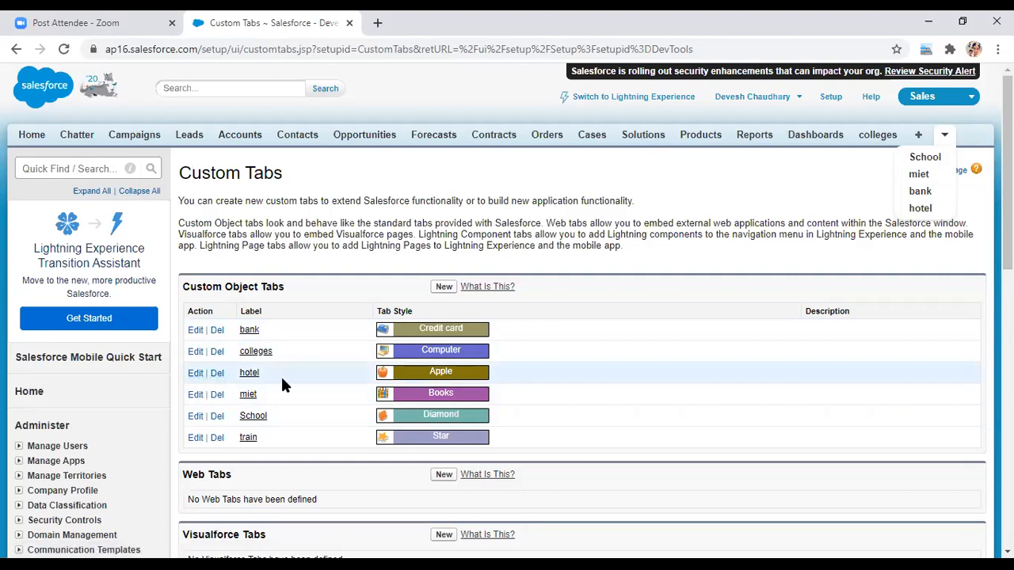
pyautogui.click(197, 375)
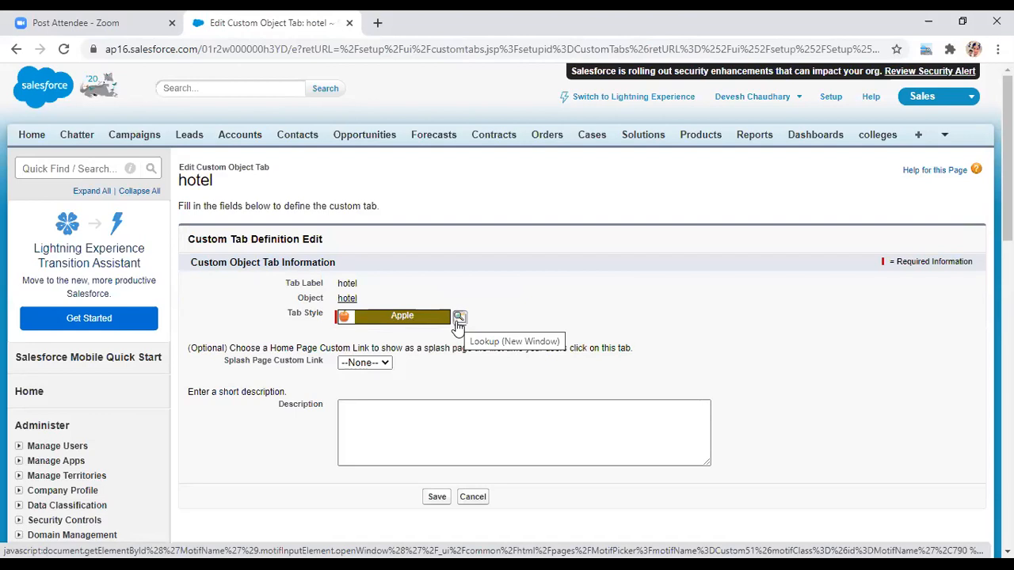
pyautogui.click(84, 168)
pyautogui.write('o')
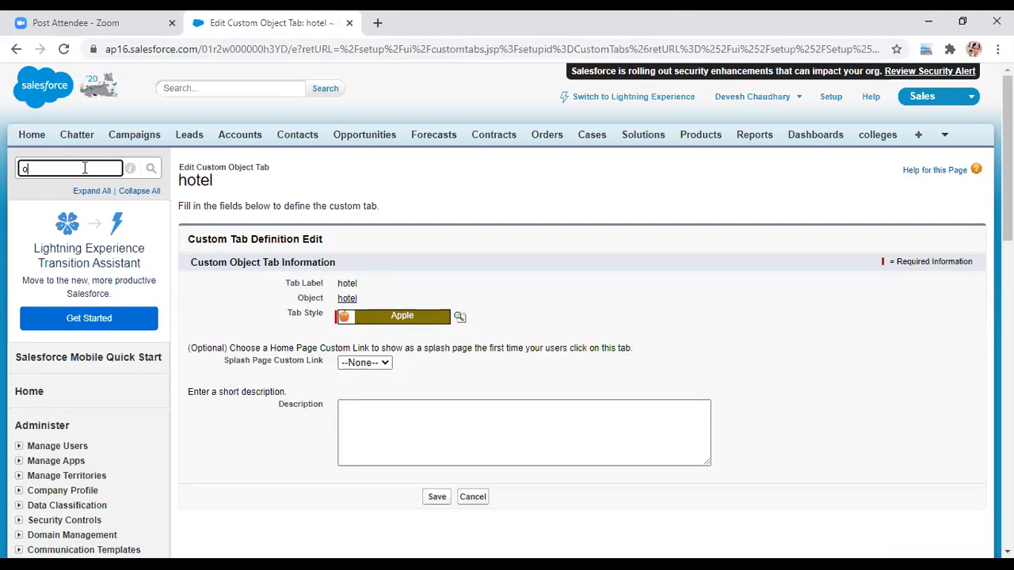
pyautogui.write('bjec')
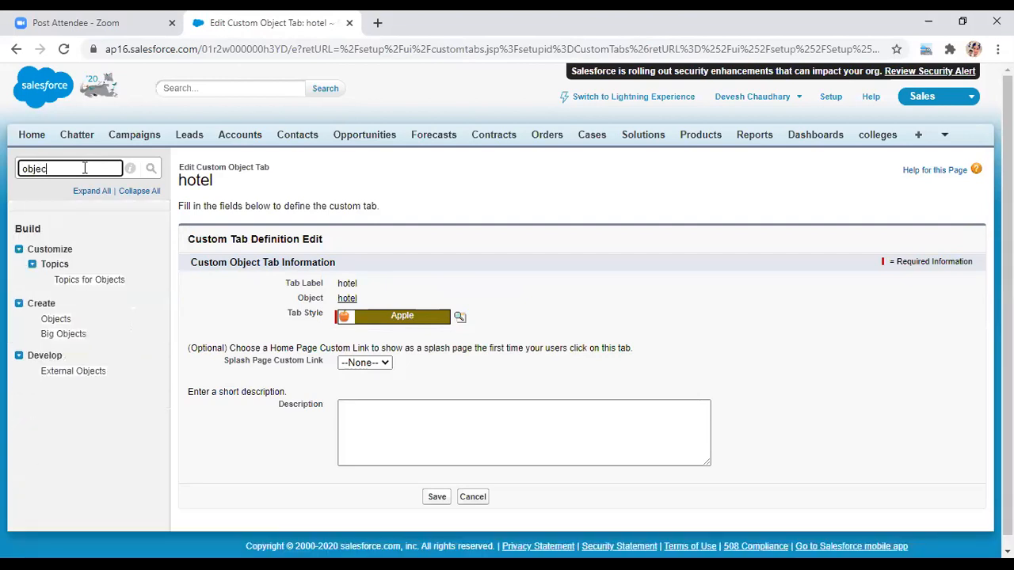
pyautogui.click(57, 321)
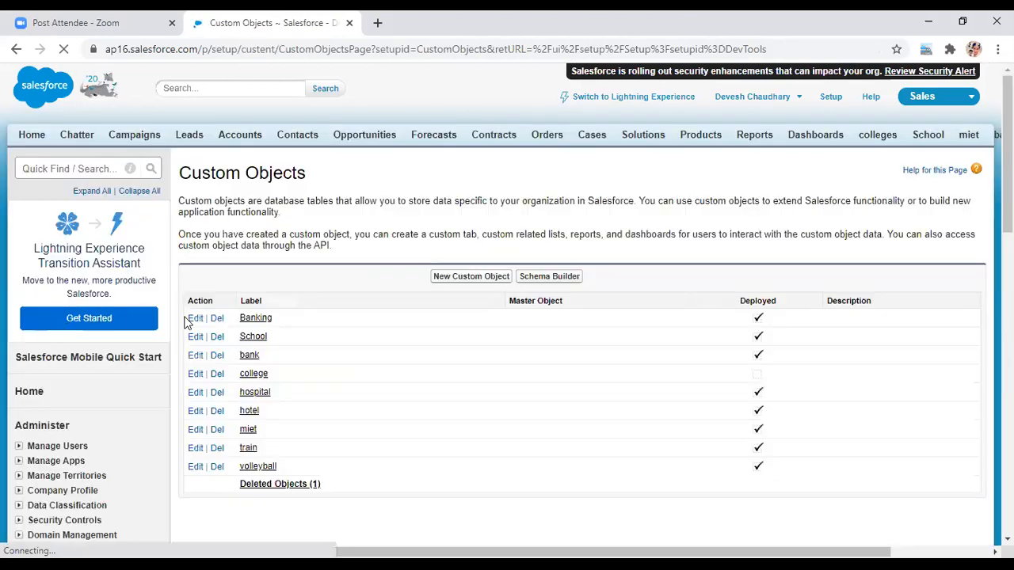
# - Start a new custom object with Label and Plural Label 'test'
pyautogui.click(467, 279)
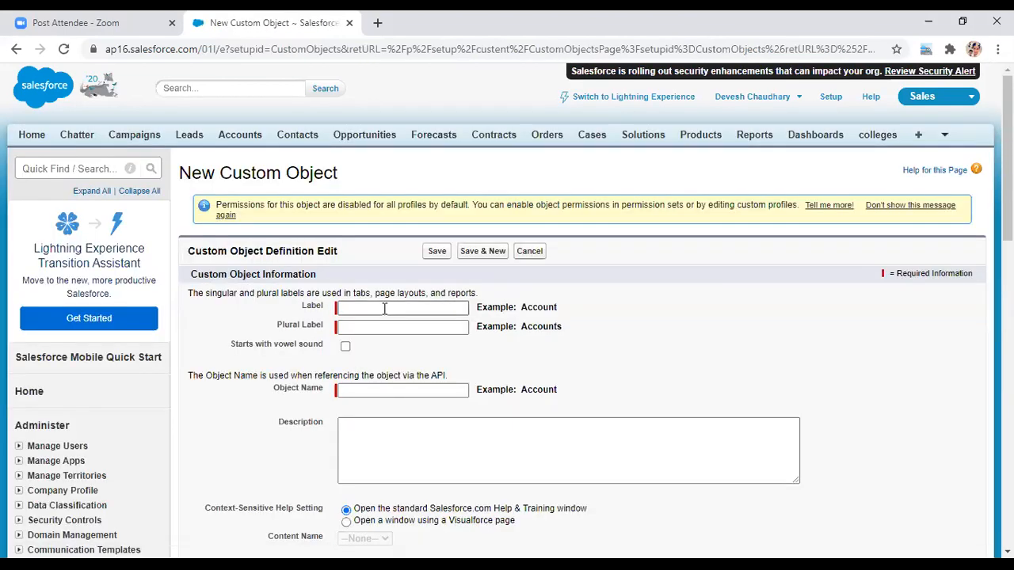
pyautogui.click(384, 309)
pyautogui.write('cl')
pyautogui.press('BackSpace')
pyautogui.press('BackSpace')
pyautogui.write('test')
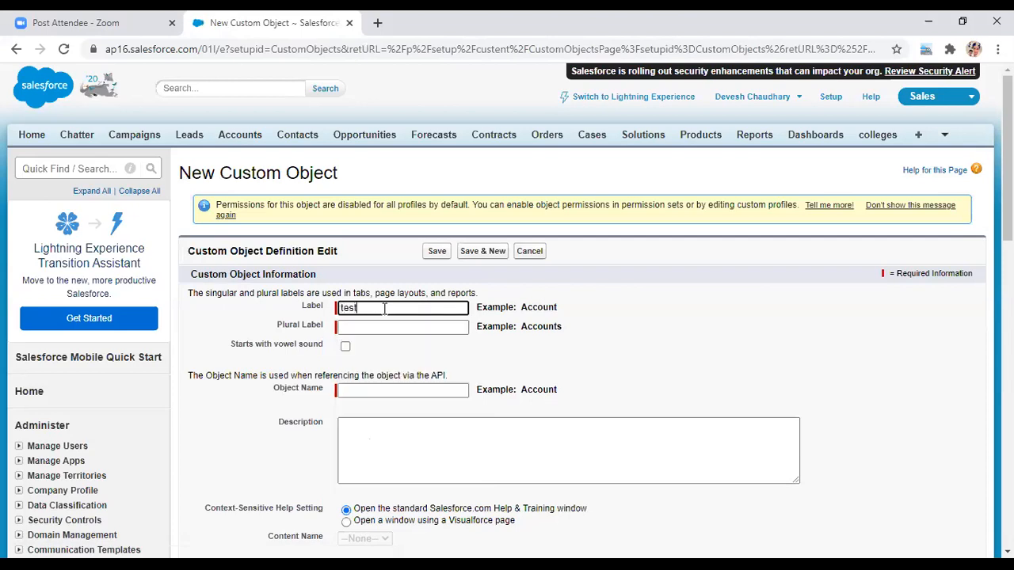
pyautogui.click(381, 326)
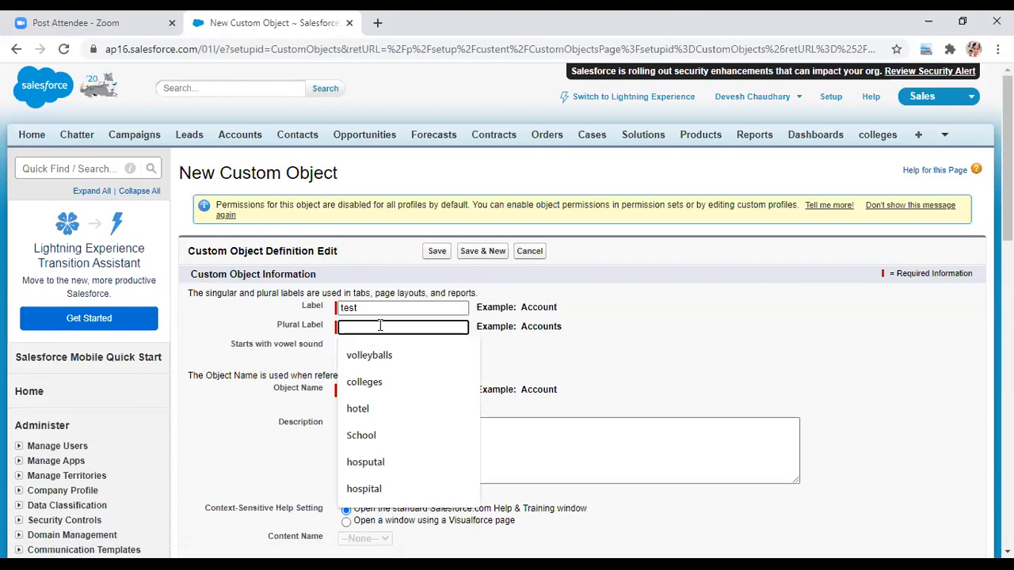
pyautogui.write('test')
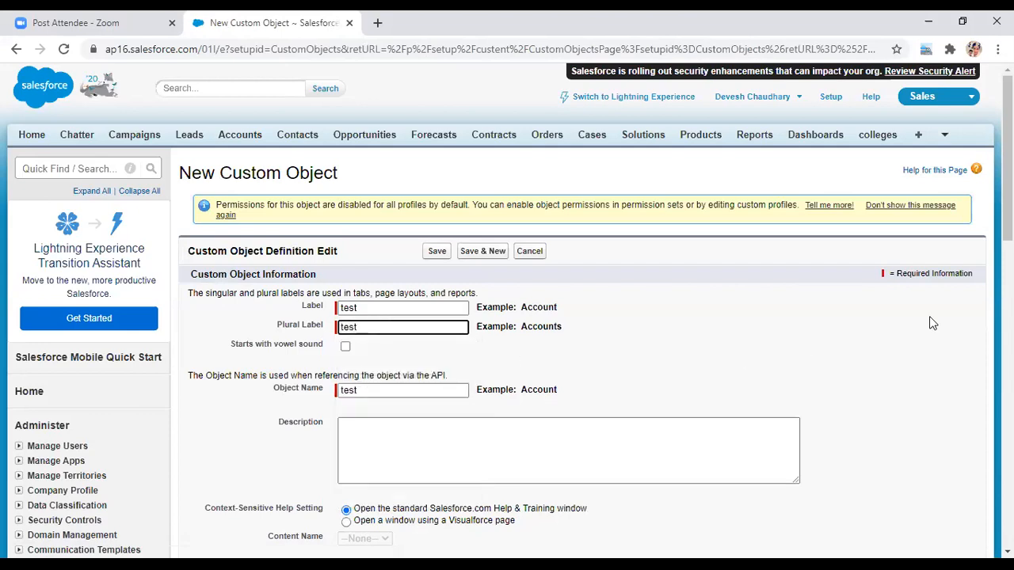
# - Enable reports, activities, field history, Chatter, notes, tab wizard and search, then save test
pyautogui.scroll(-1, 507, 311)
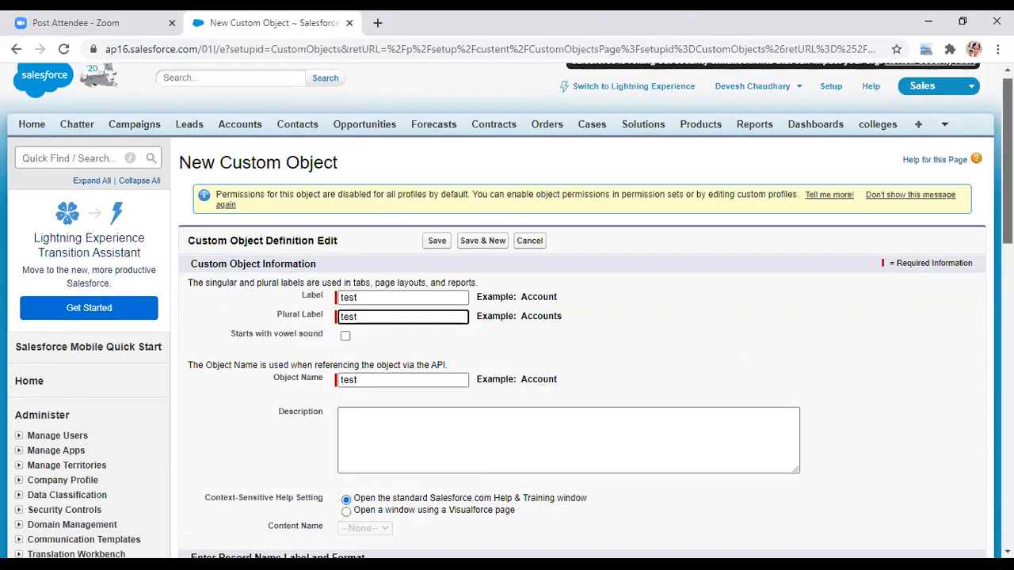
pyautogui.scroll(-6, 130, 142)
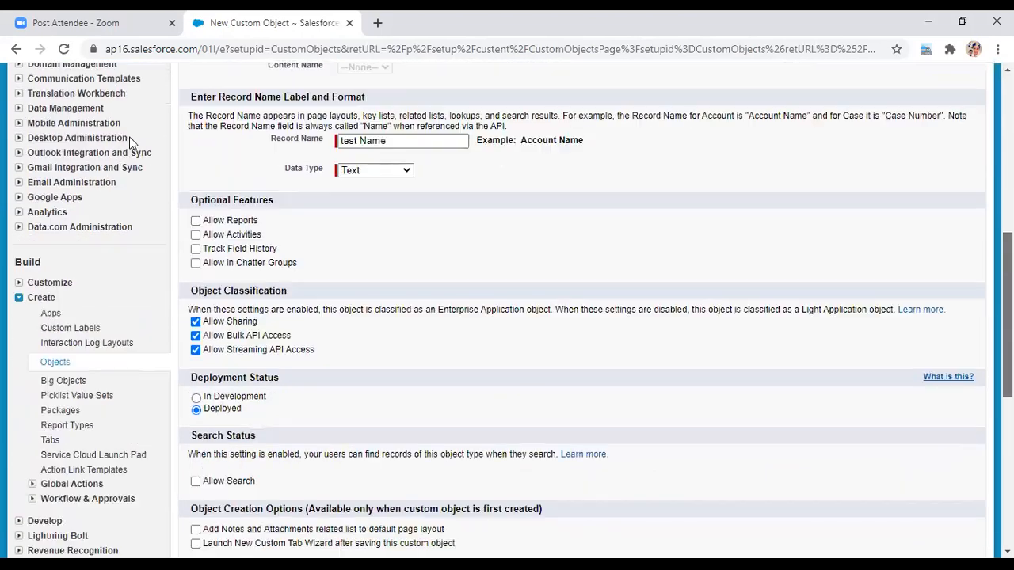
pyautogui.click(195, 221)
pyautogui.click(196, 236)
pyautogui.click(196, 249)
pyautogui.click(196, 263)
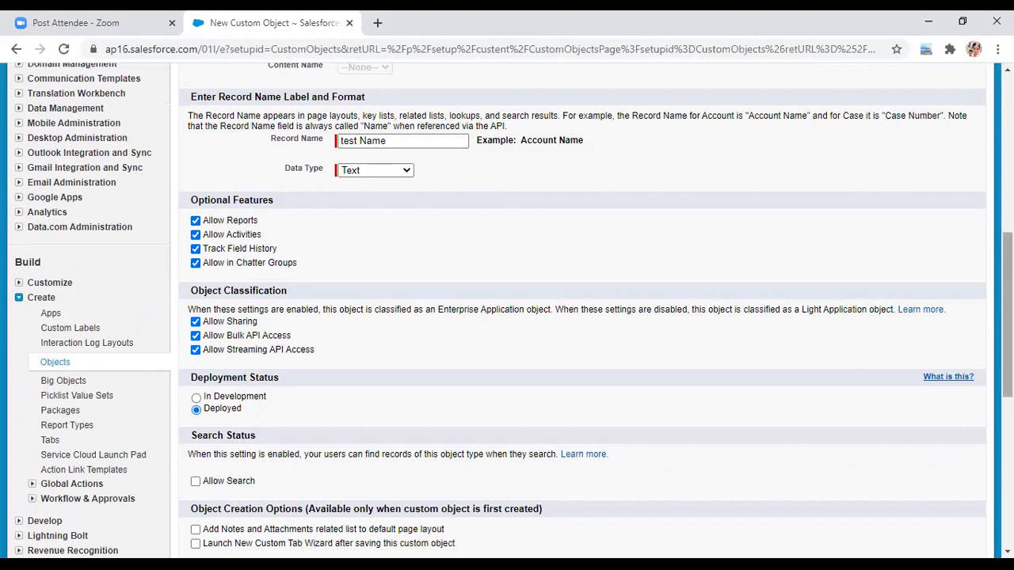
pyautogui.scroll(-3, 928, 322)
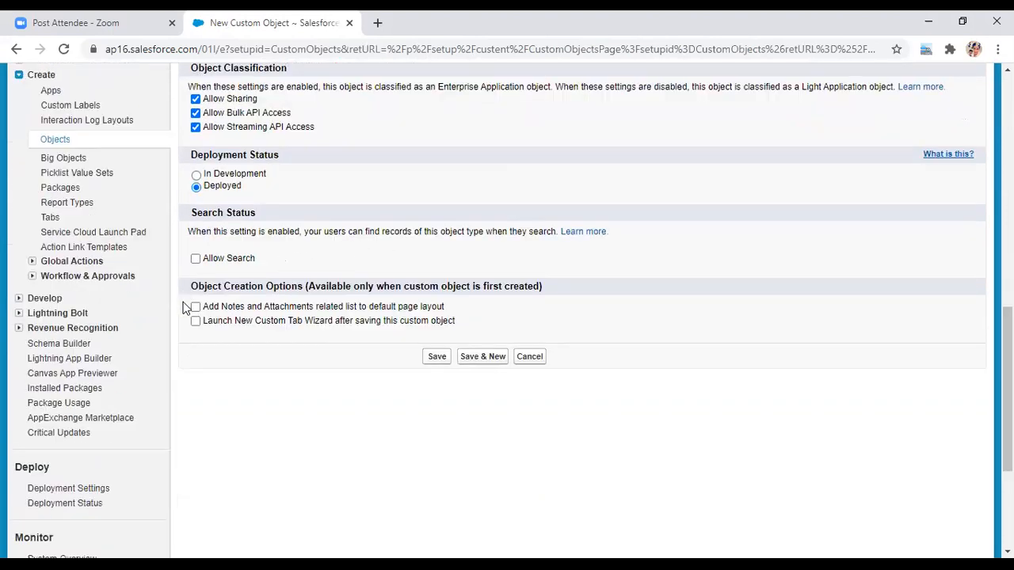
pyautogui.click(196, 306)
pyautogui.click(195, 322)
pyautogui.click(196, 260)
pyautogui.click(437, 358)
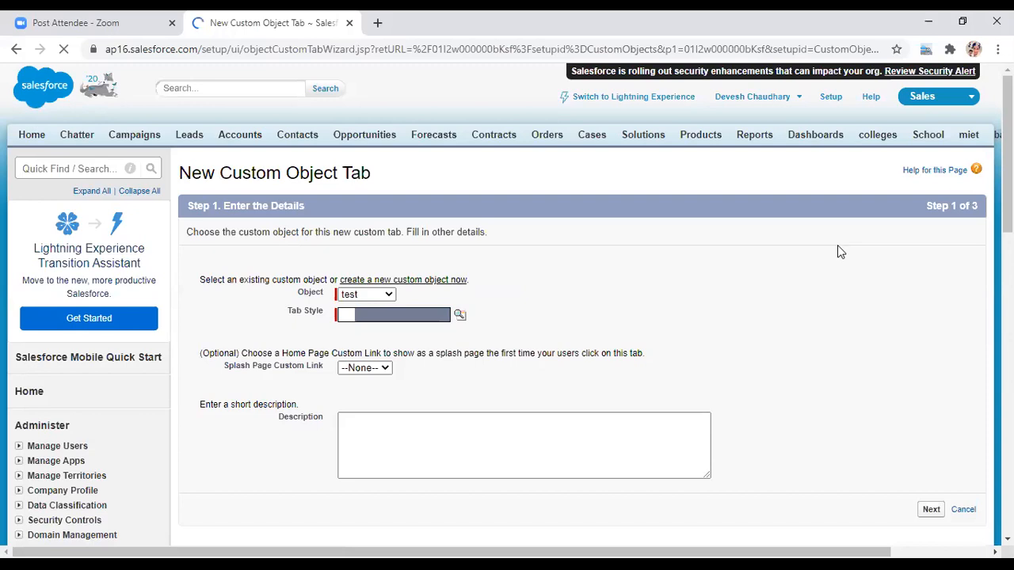
# - Give the test tab the Boat style, keep Default On for all profiles and all apps, and save
pyautogui.click(459, 315)
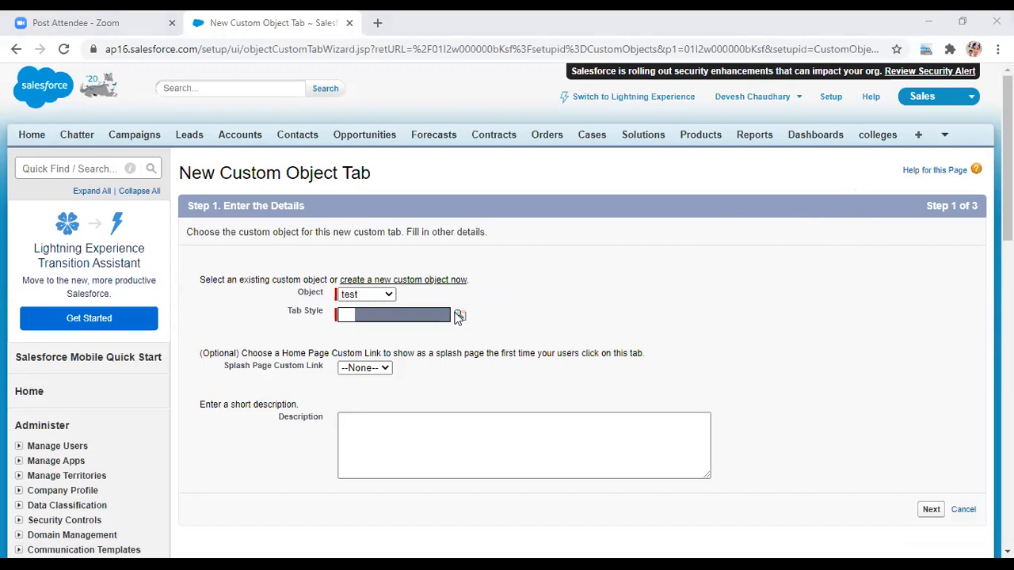
pyautogui.click(719, 373)
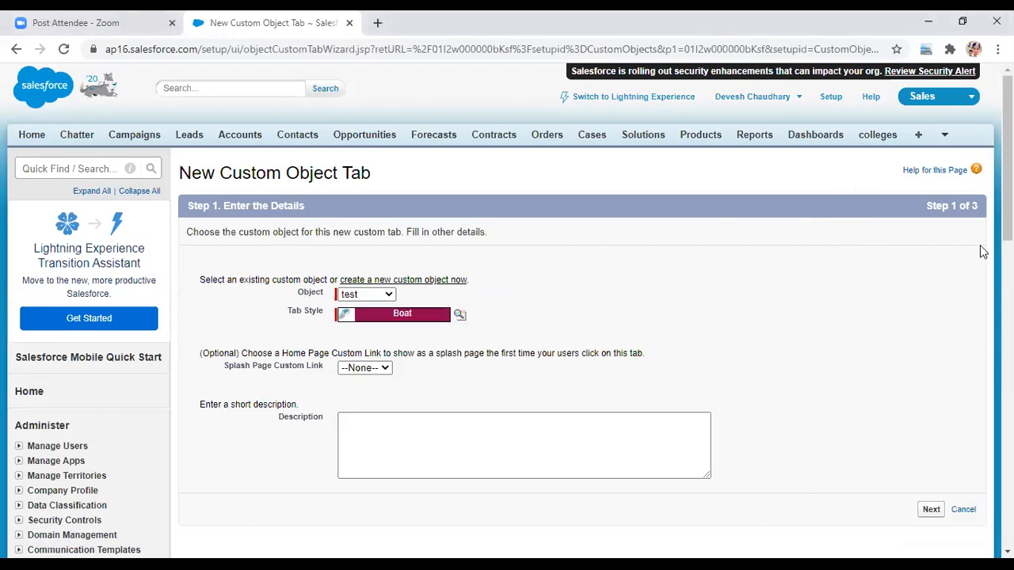
pyautogui.click(931, 509)
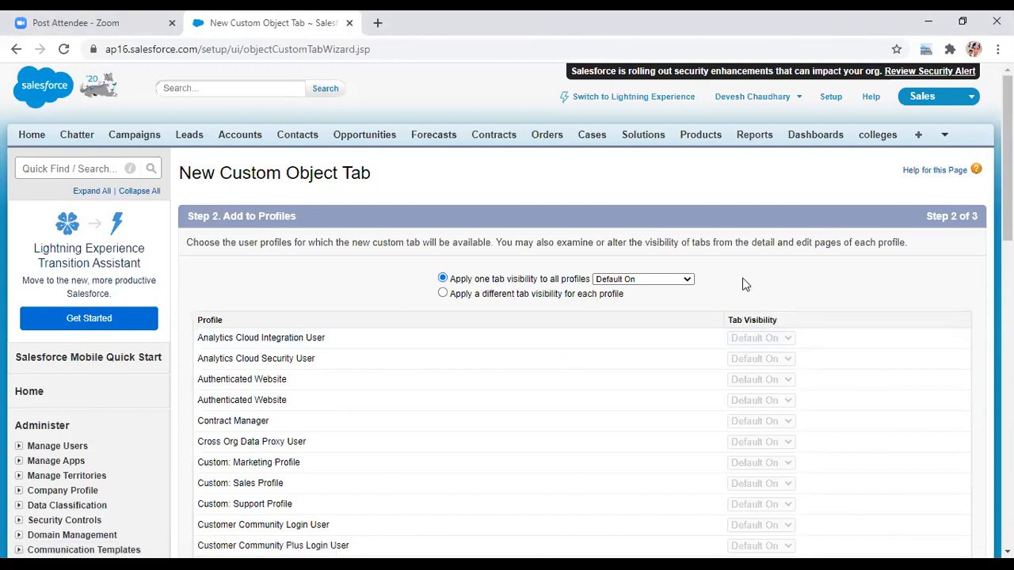
pyautogui.scroll(-5, 745, 284)
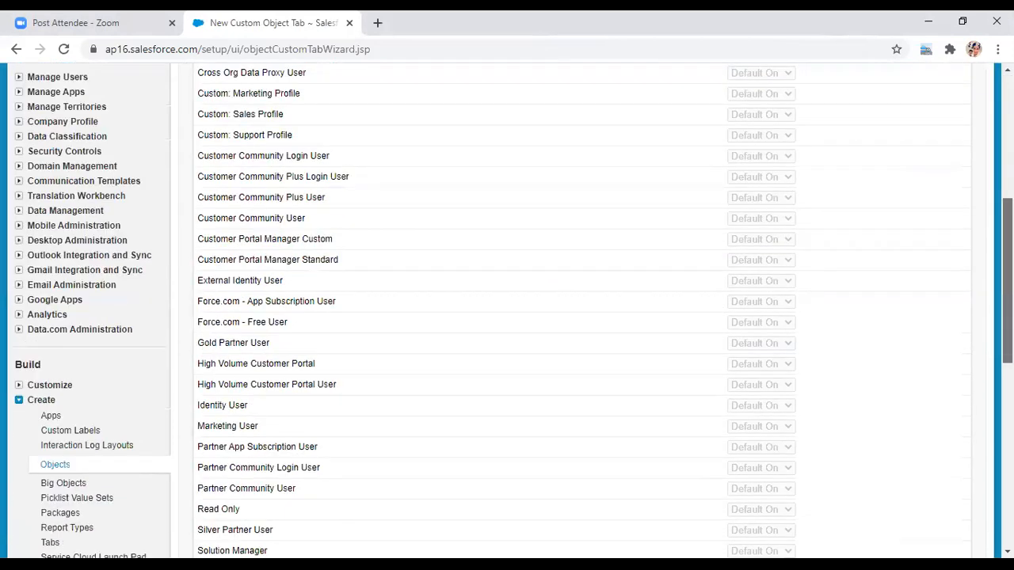
pyautogui.scroll(-4, 745, 284)
pyautogui.scroll(1, 931, 408)
pyautogui.click(935, 406)
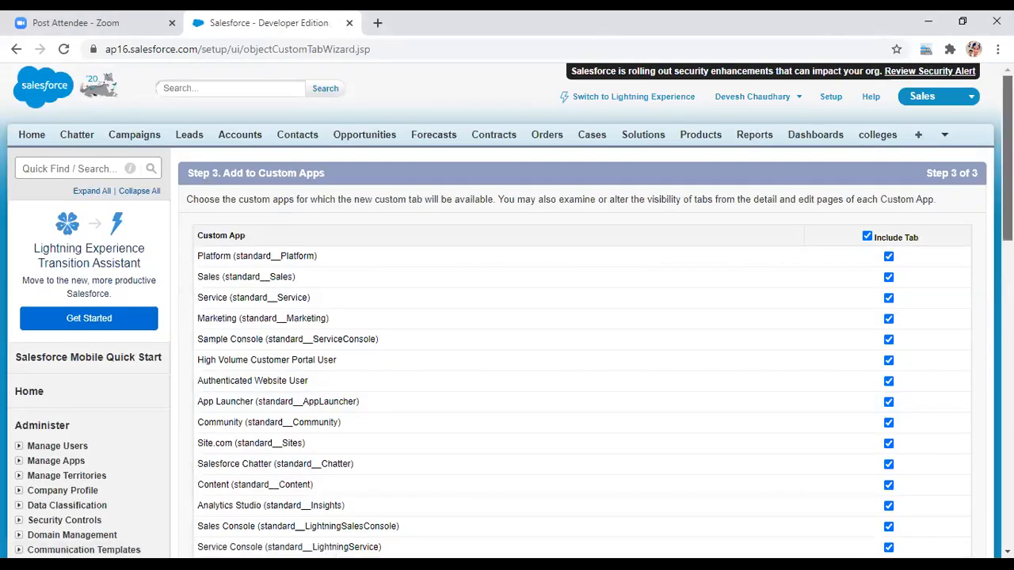
pyautogui.scroll(-10, 969, 317)
pyautogui.scroll(2, 969, 317)
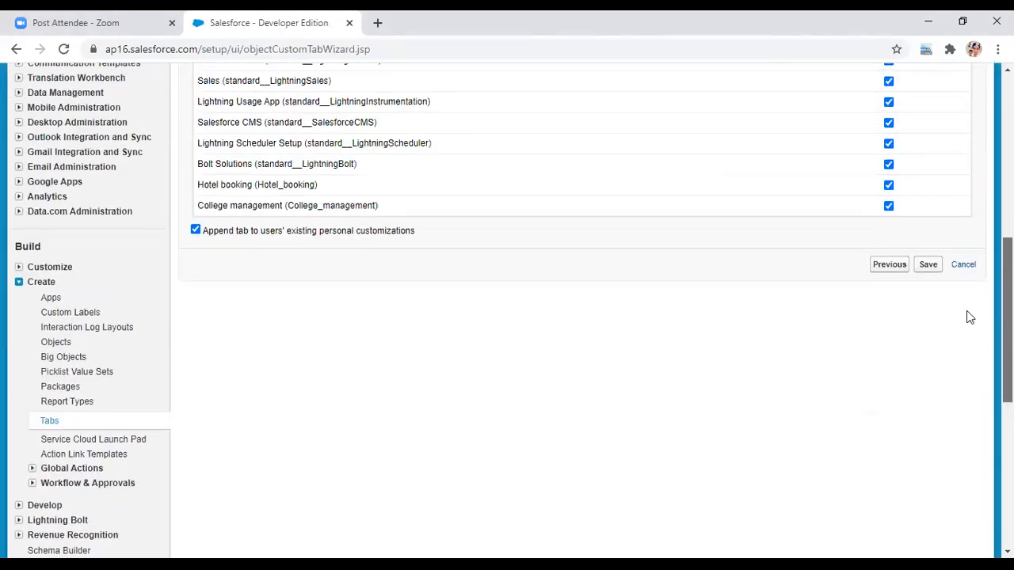
pyautogui.click(929, 265)
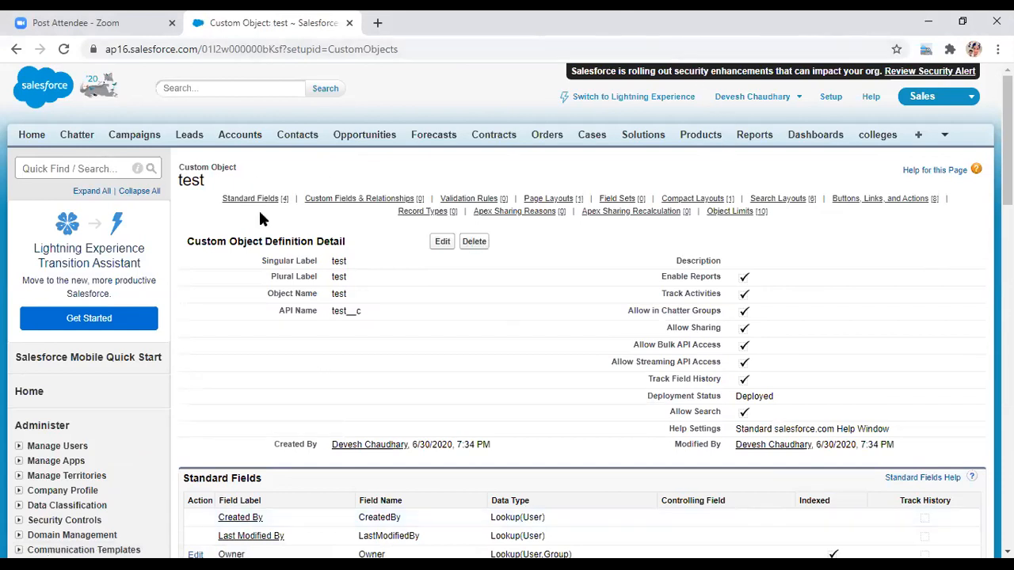
pyautogui.click(88, 168)
pyautogui.write('tabs')
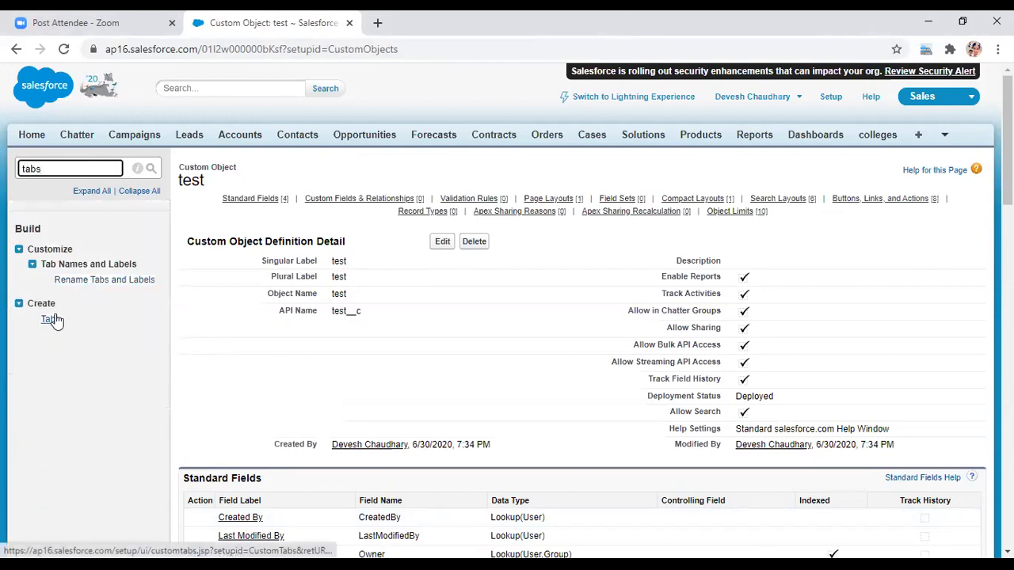
pyautogui.press('BackSpace')
pyautogui.press('BackSpace')
pyautogui.press('BackSpace')
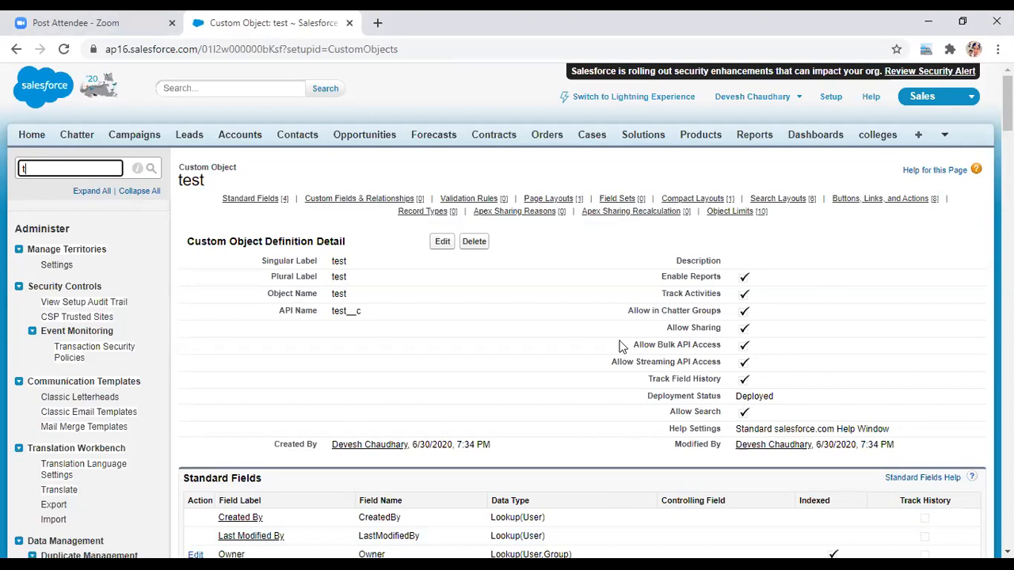
# - Visit the colleges tab from the overflow list, return to Home, then open Setup
pyautogui.click(945, 141)
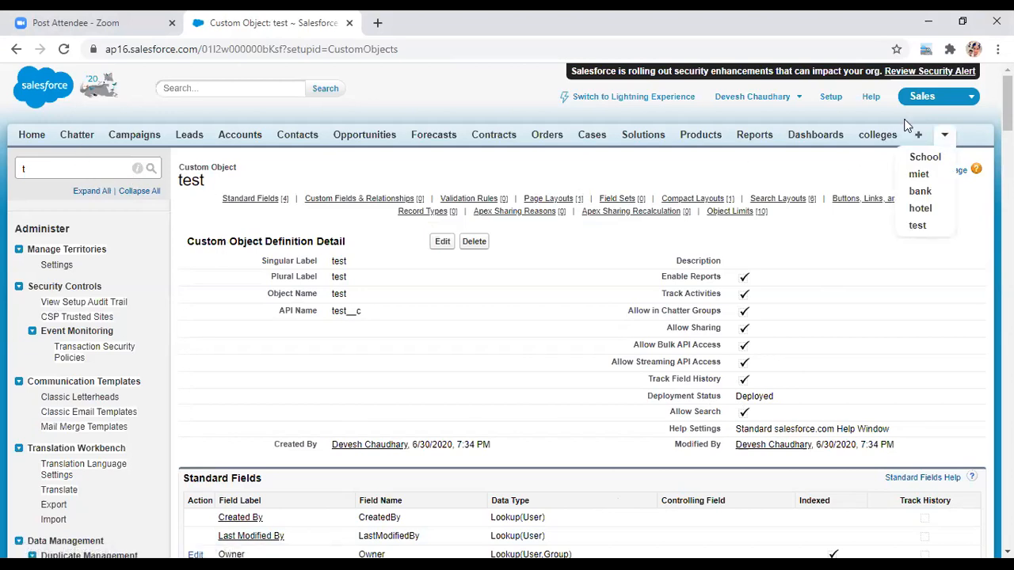
pyautogui.click(873, 138)
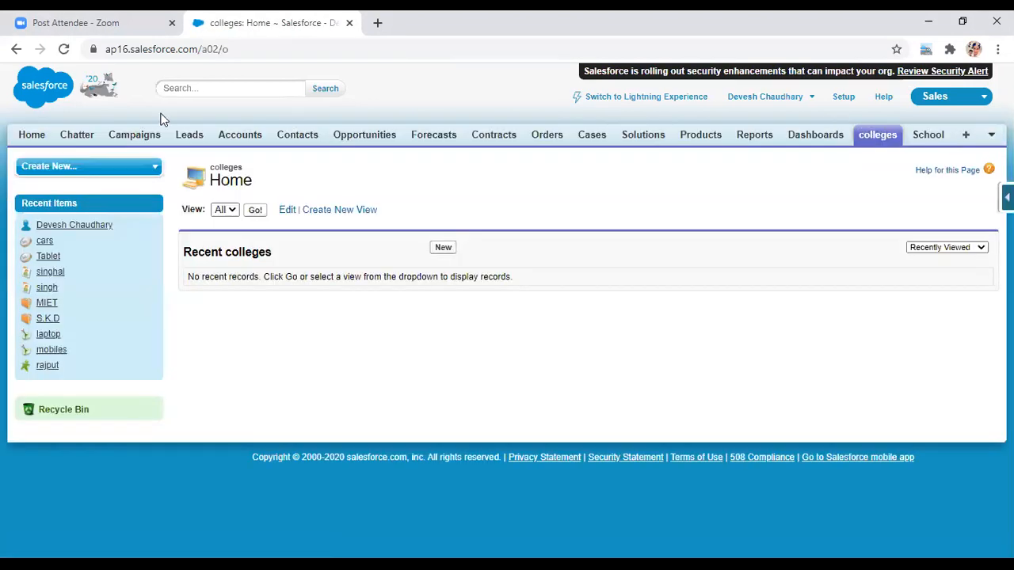
pyautogui.click(31, 135)
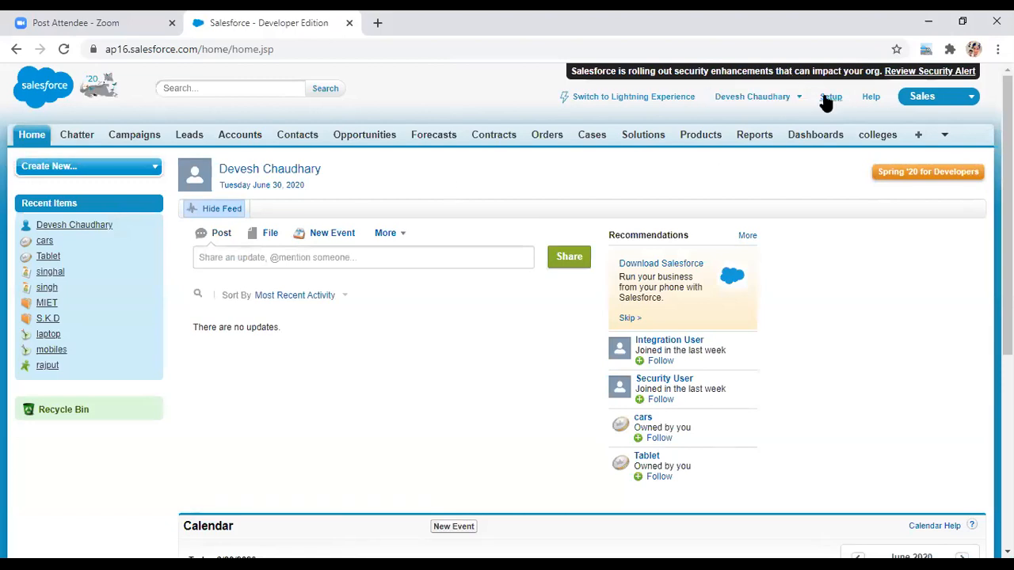
pyautogui.click(827, 101)
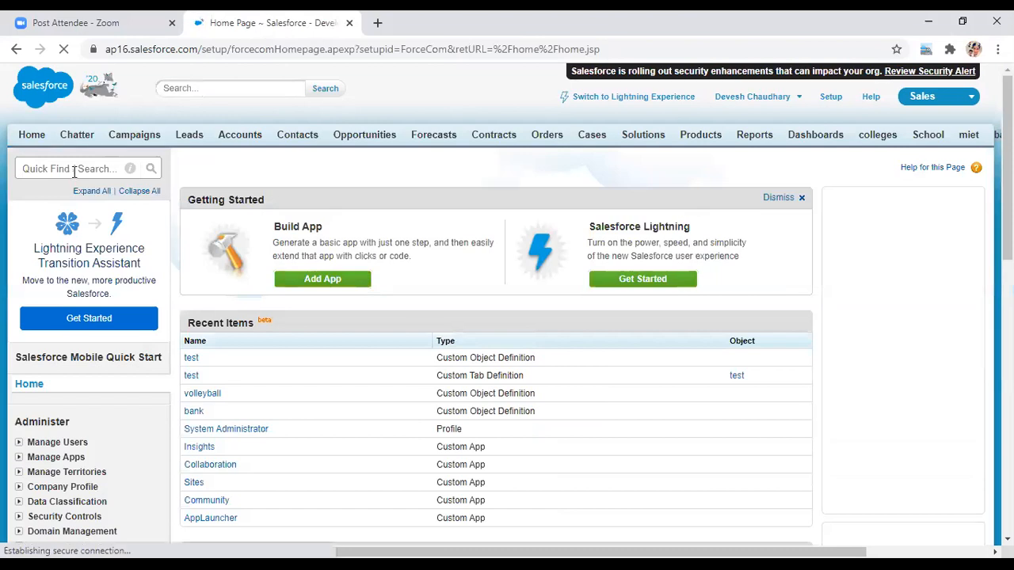
# - Search 'tabs' in Quick Find, open Custom Tabs, and delete the colleges tab
pyautogui.click(74, 172)
pyautogui.write('tabs')
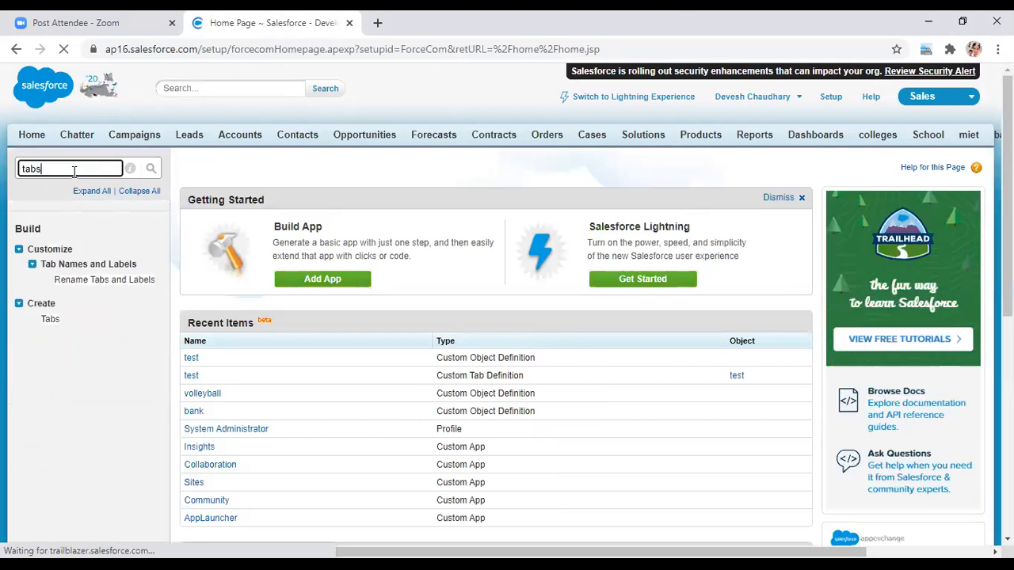
pyautogui.click(49, 319)
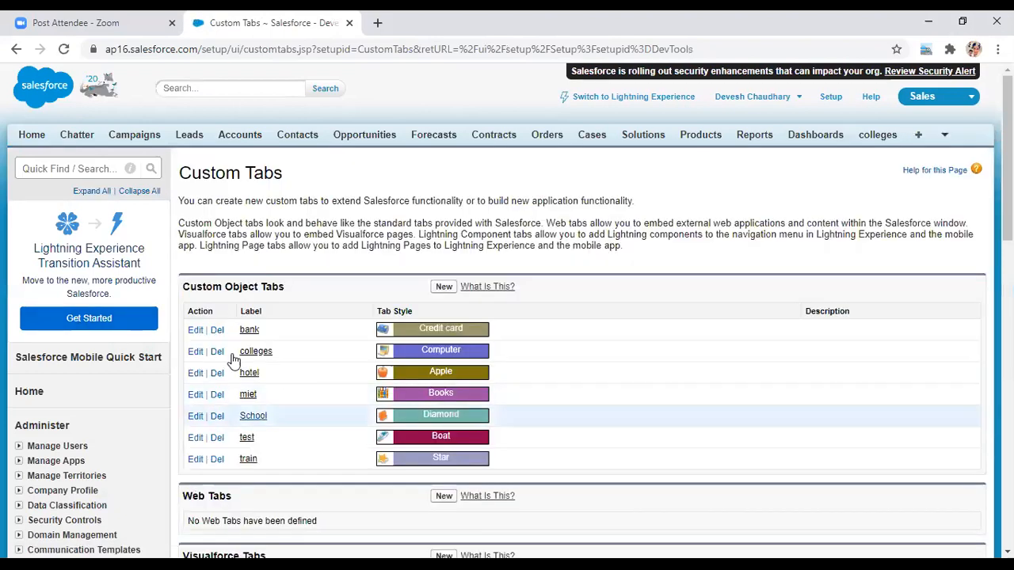
pyautogui.click(217, 351)
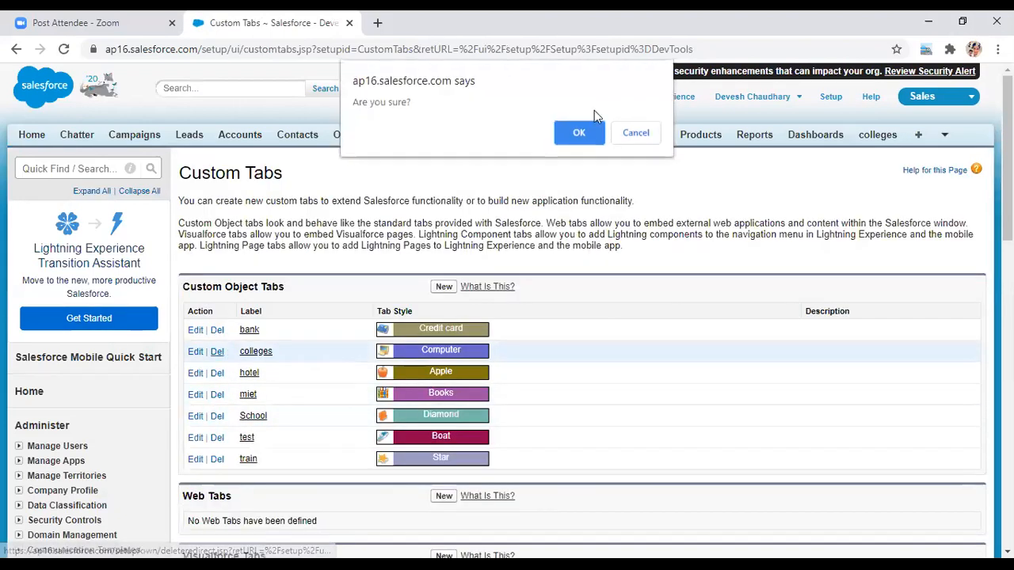
pyautogui.click(579, 128)
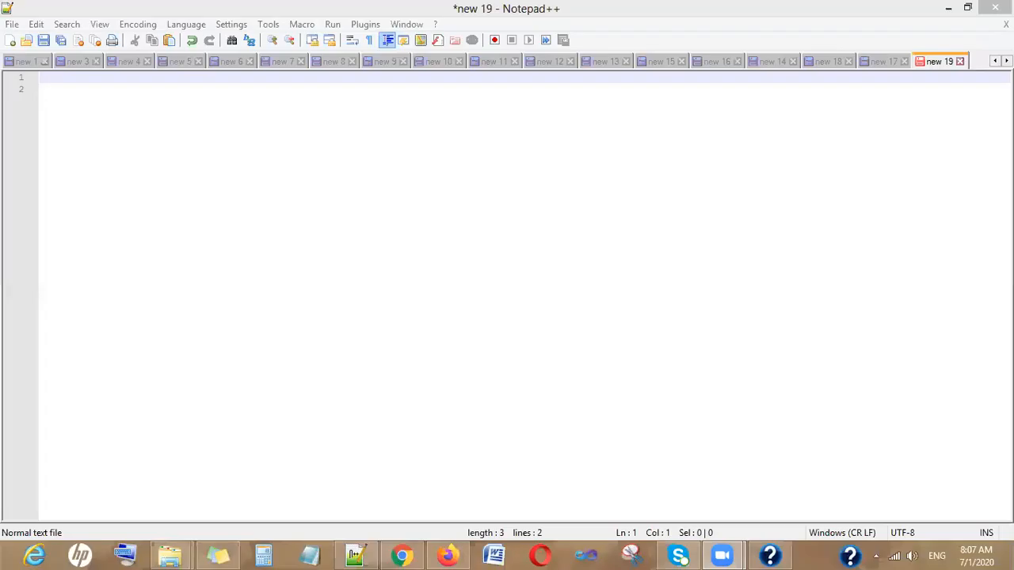
# - Type the heading 'Fields:' on line 1 of new 19 and start a new line
pyautogui.click(430, 156)
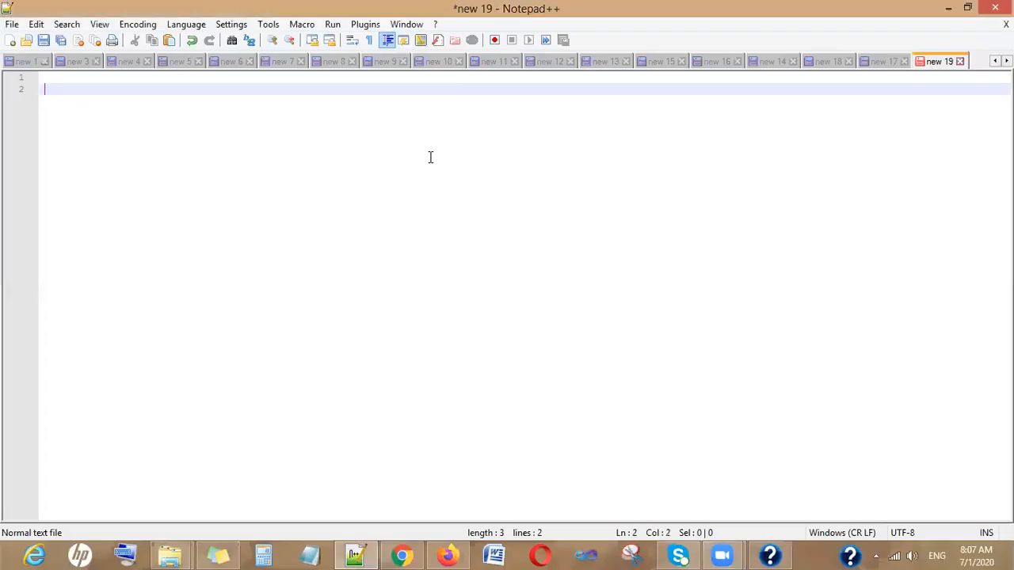
pyautogui.click(47, 79)
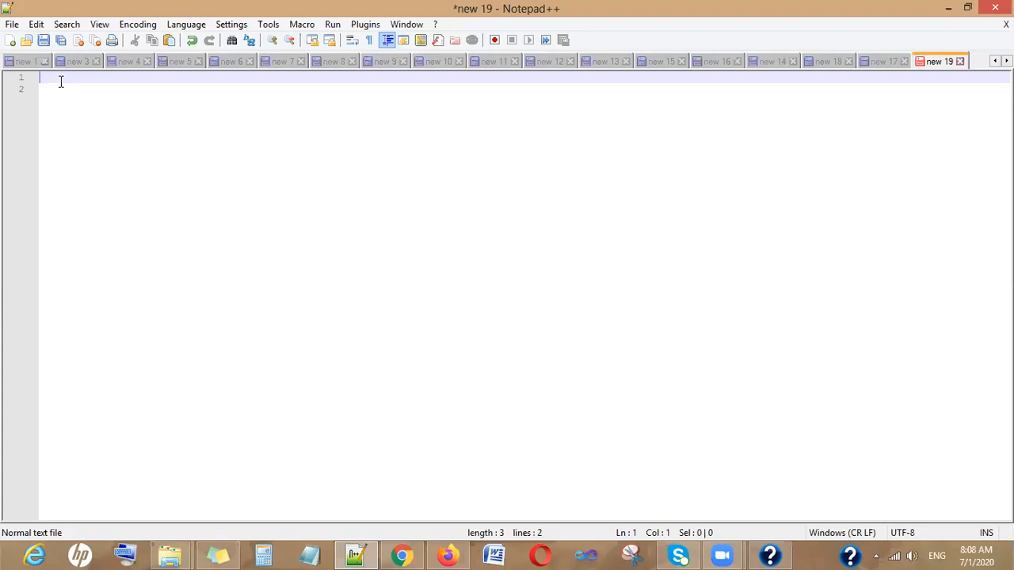
pyautogui.write('Fields:')
pyautogui.press('Return')
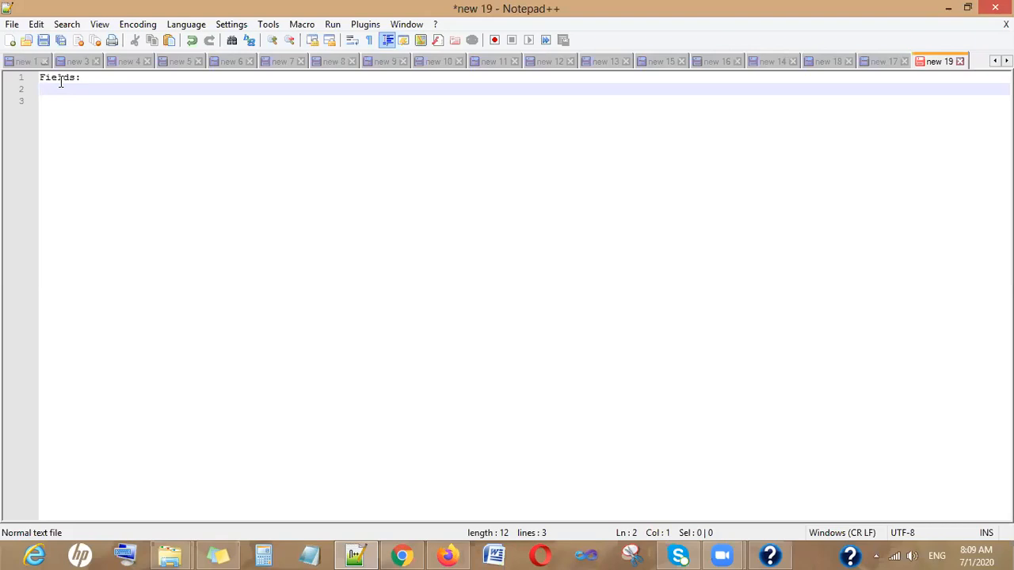
# - Write '2 types of fields:' followed by '1. Standard fields' and '2. Custom fields'
pyautogui.write('2 types of fields:')
pyautogui.press('Return')
pyautogui.write('1. Sata')
pyautogui.write('d')
pyautogui.press('BackSpace')
pyautogui.press('BackSpace')
pyautogui.press('BackSpace')
pyautogui.press('BackSpace')
pyautogui.write('tandard fier')
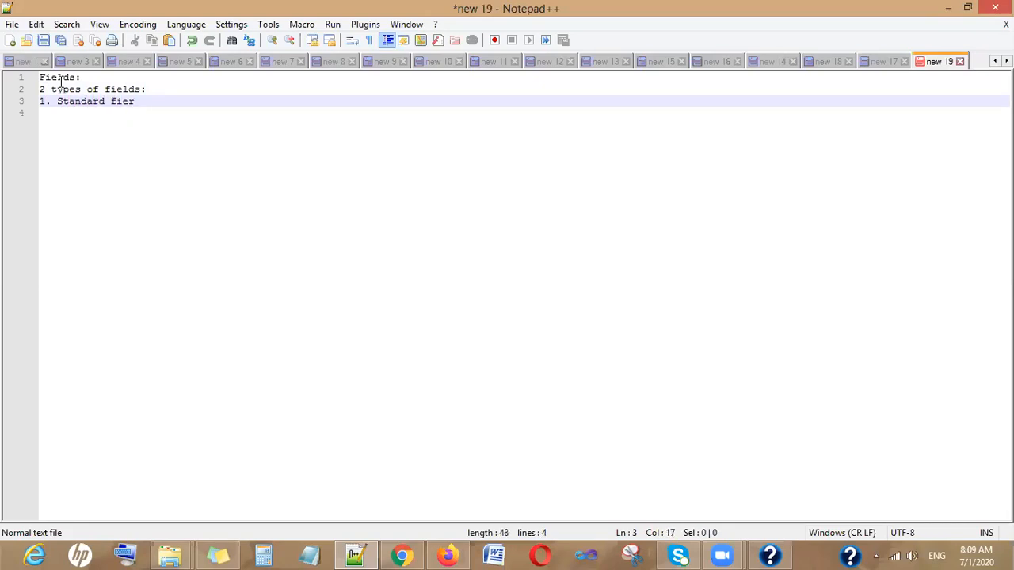
pyautogui.press('BackSpace')
pyautogui.write('lds')
pyautogui.press('Return')
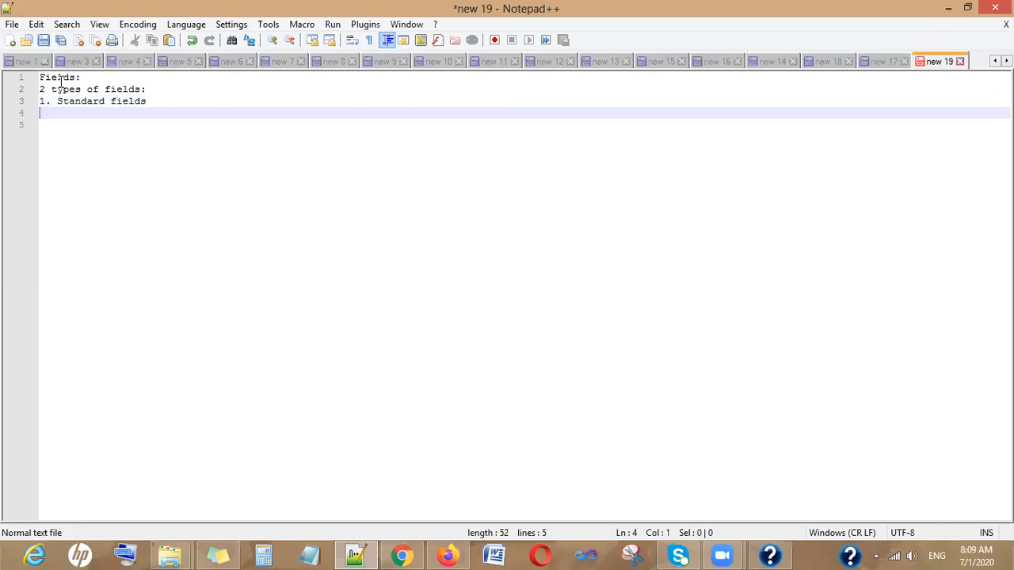
pyautogui.write('2. Custom fiel')
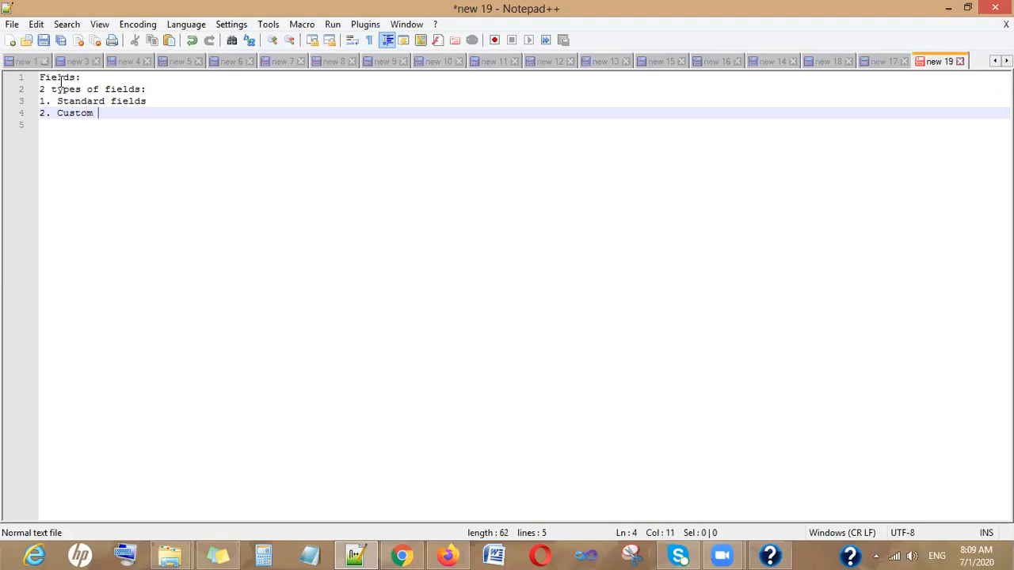
pyautogui.press('Return')
# - Below a blank line, start the 'Standard fields:' heading
pyautogui.press('Down')
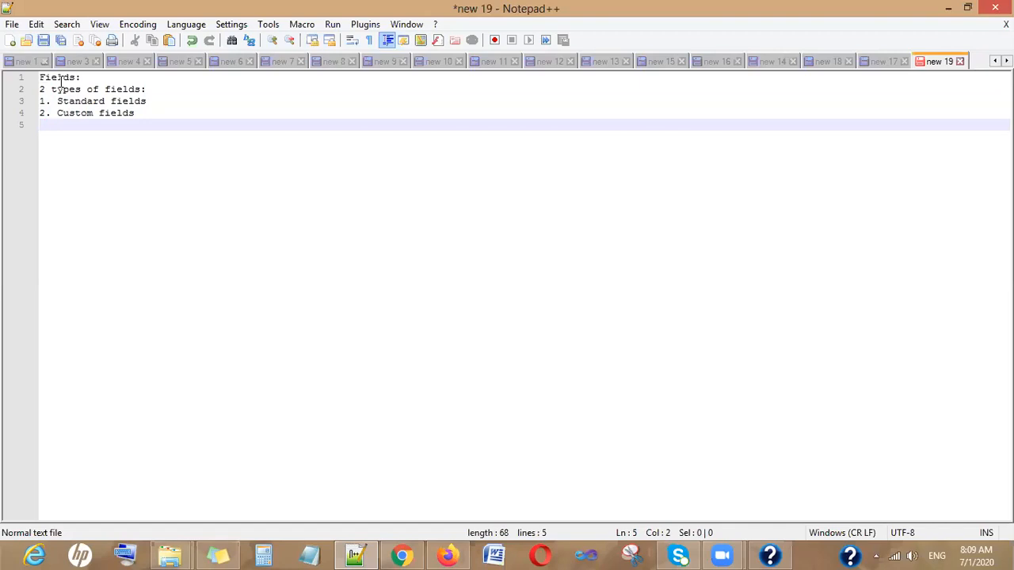
pyautogui.press('BackSpace')
pyautogui.press('Return')
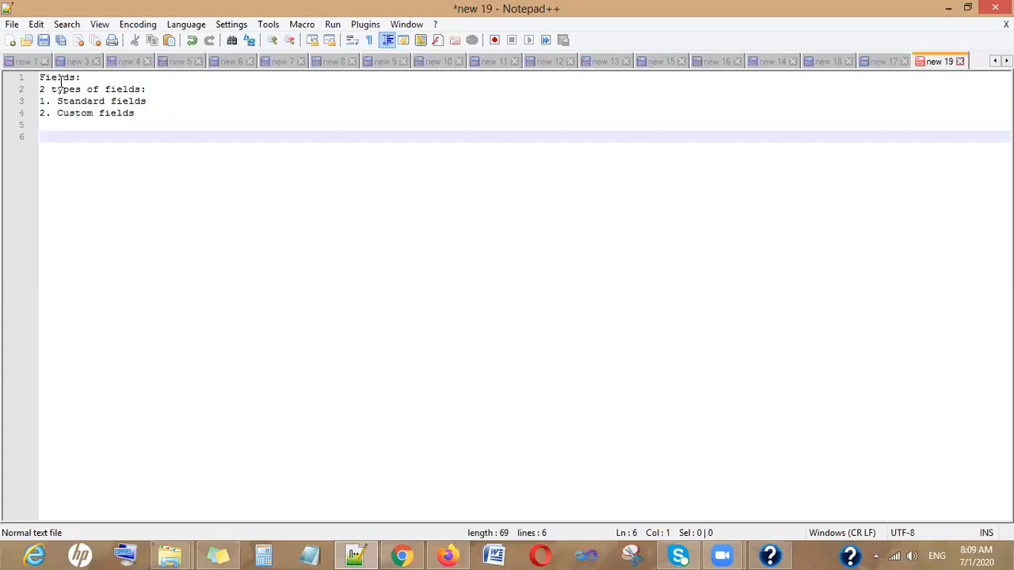
pyautogui.write('Standard ')
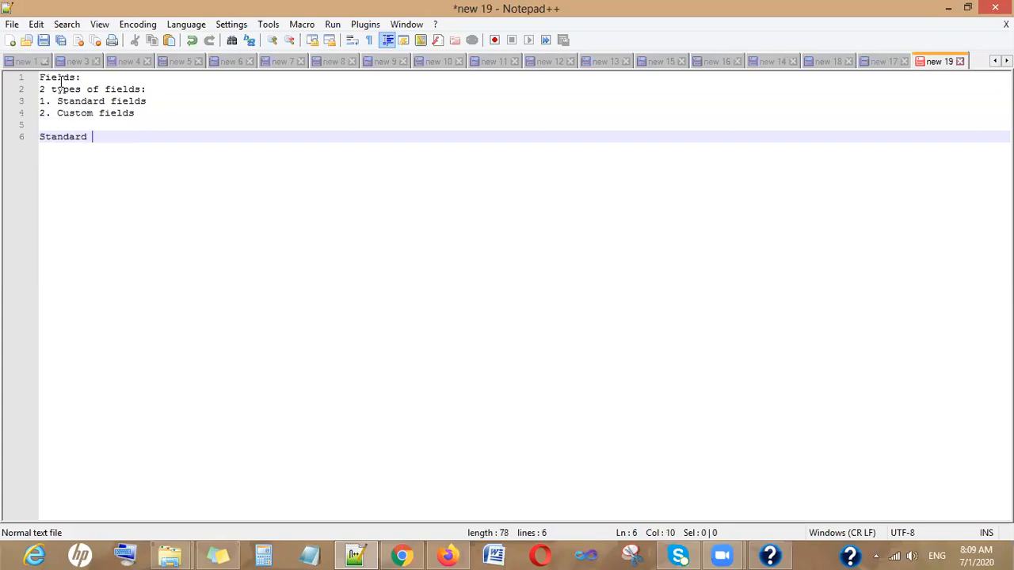
pyautogui.write('fields:')
# - List standard fields as provided by default by salesforce, undeletable, removable from layout if not required
pyautogui.press('Return')
pyautogui.write('by default provided by salesforc')
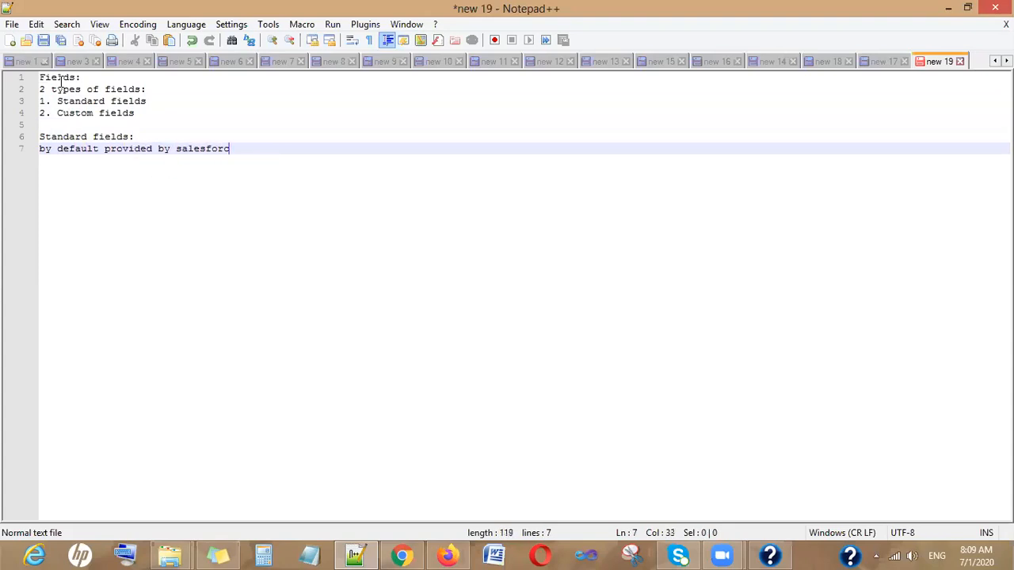
pyautogui.write('e')
pyautogui.press('Return')
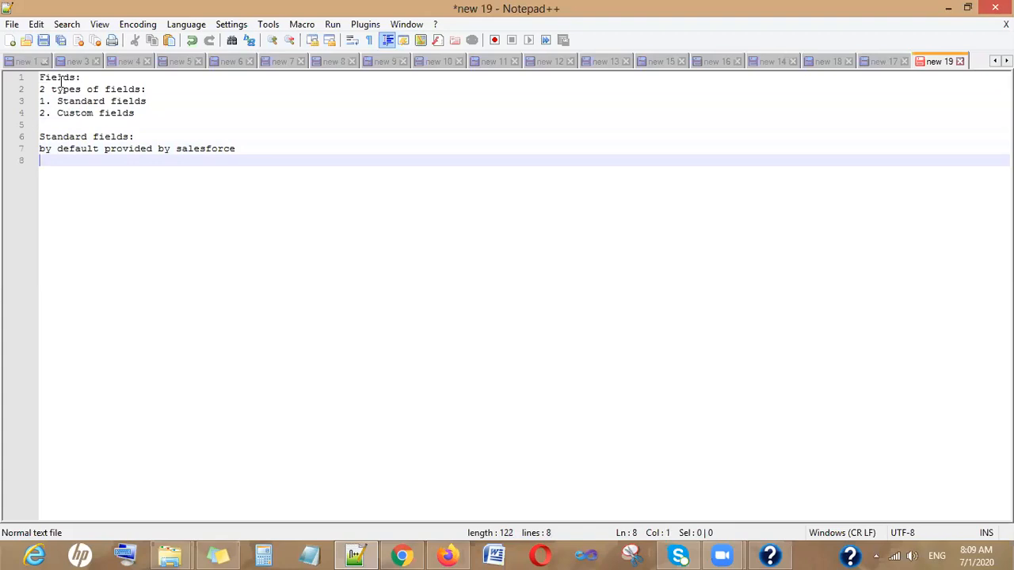
pyautogui.write("can't d")
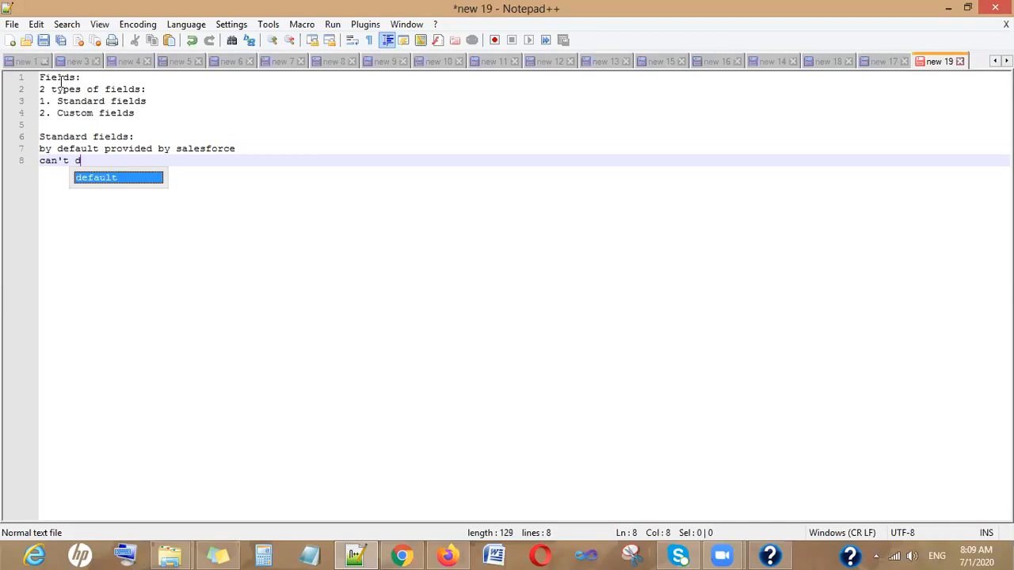
pyautogui.write('elete')
pyautogui.press('Return')
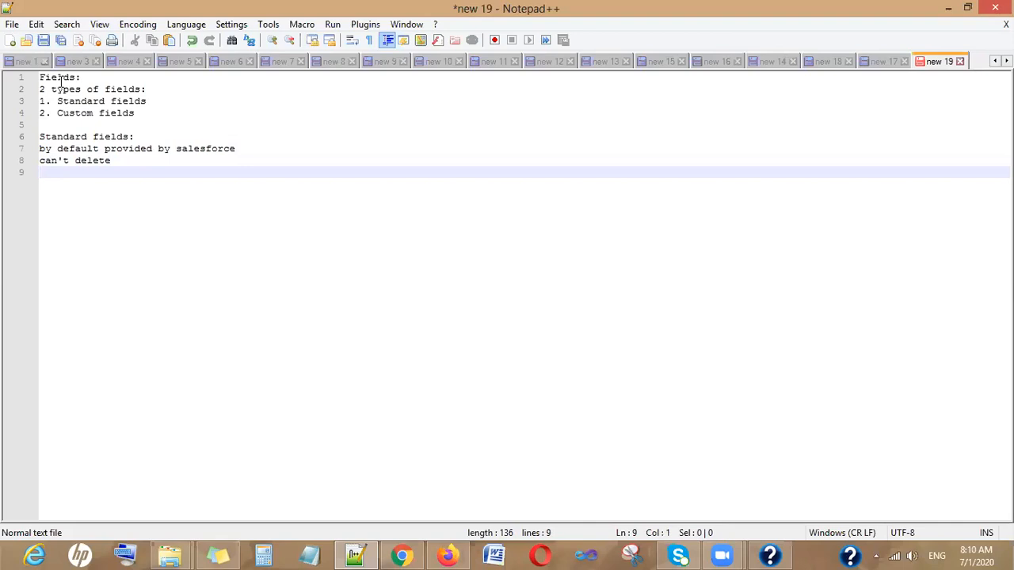
pyautogui.write('if not mak')
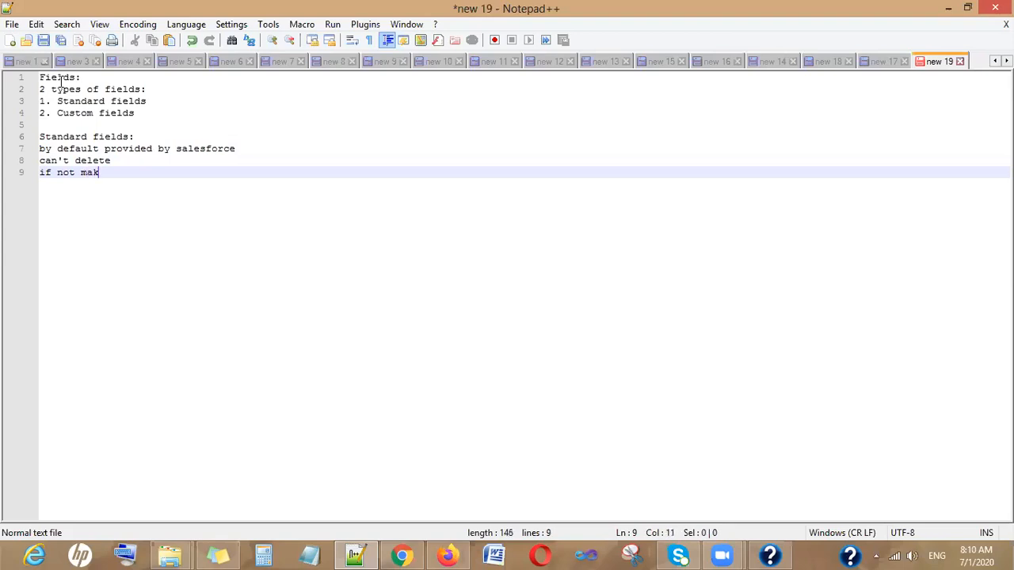
pyautogui.press('BackSpace')
pyautogui.write('rked as required')
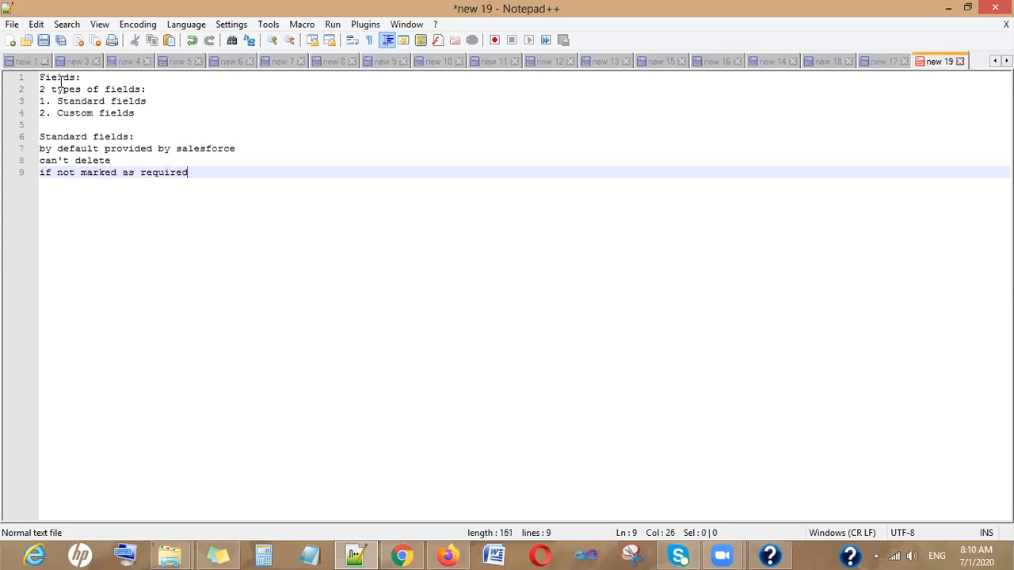
pyautogui.write(', than can be removed from page layout')
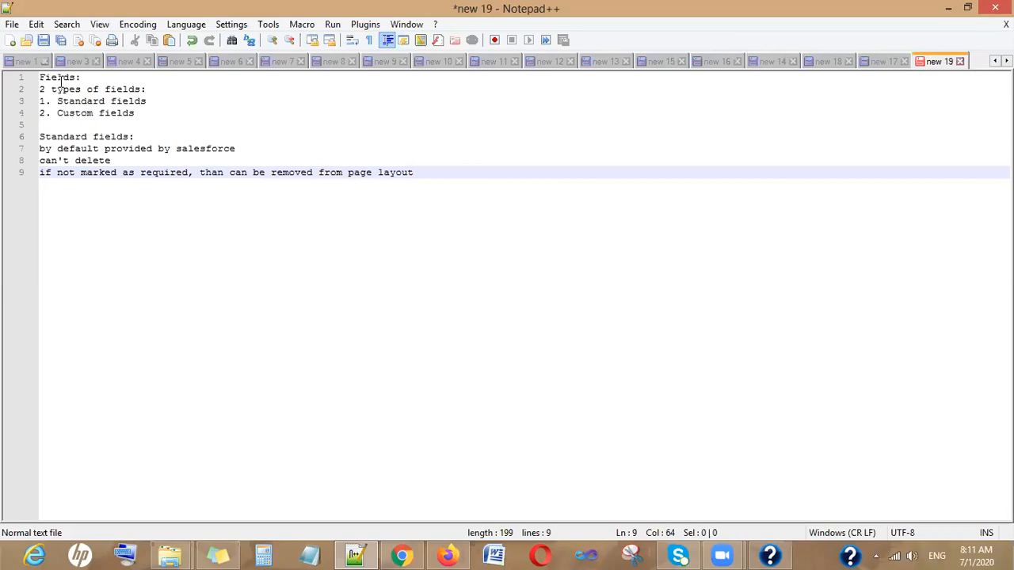
pyautogui.press('Return')
pyautogui.press('Return')
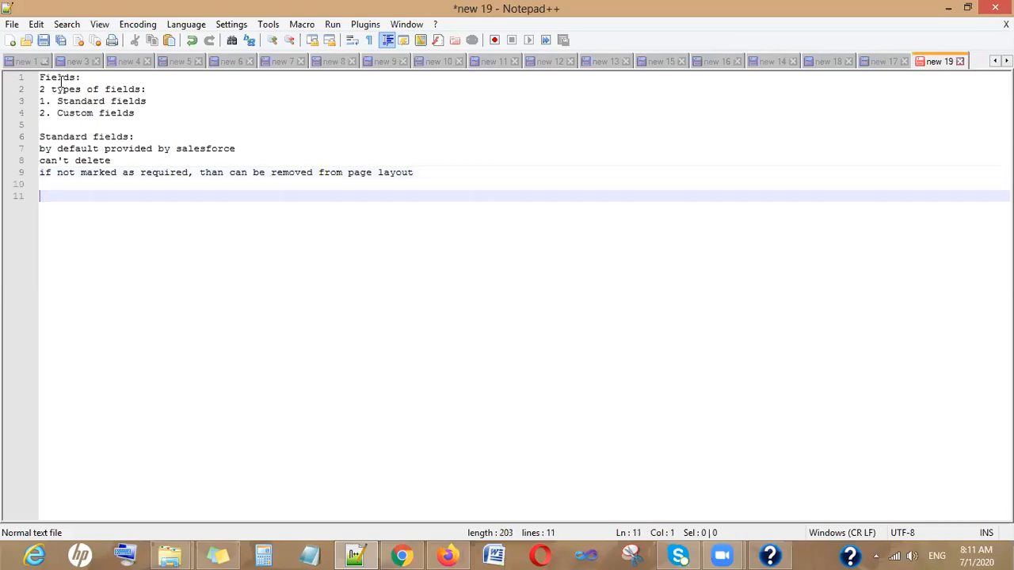
# - Add a 'Custom Fields:' heading followed by the note 'API name: suffix with __c'
pyautogui.write('Custom Fields:')
pyautogui.press('Return')
pyautogui.write('API namke')
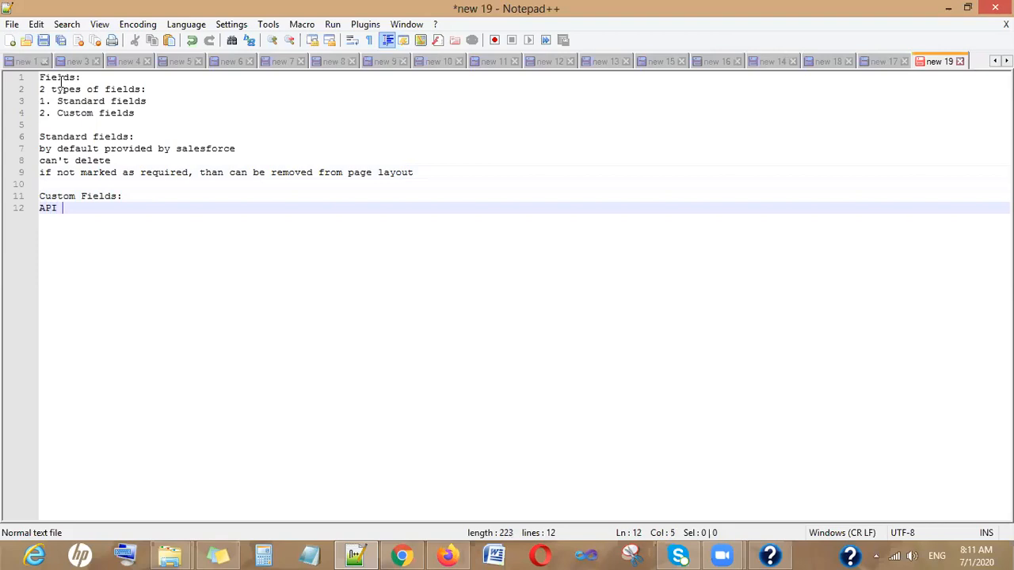
pyautogui.press('BackSpace')
pyautogui.press('BackSpace')
pyautogui.write('e: suffix ')
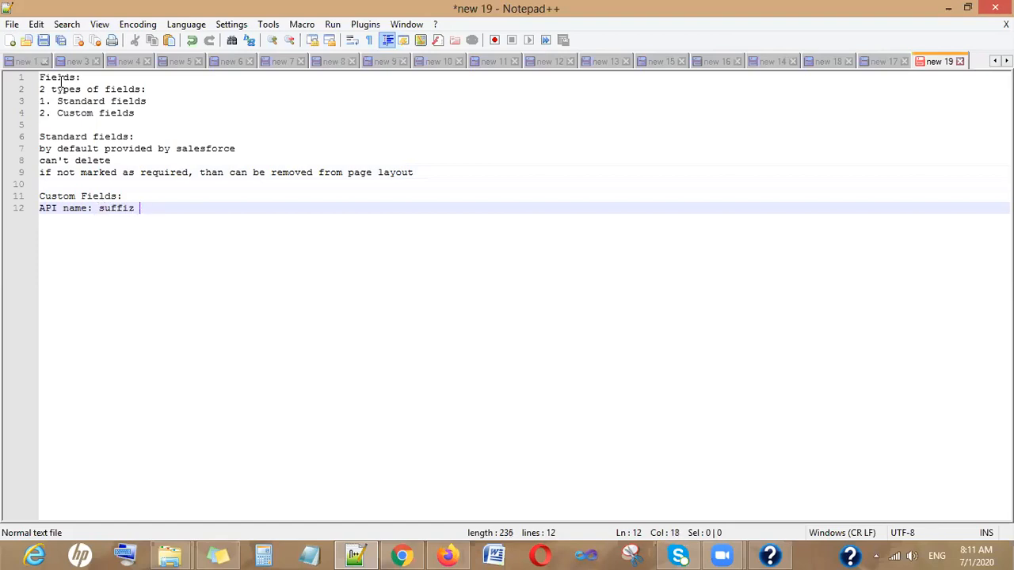
pyautogui.write('with __c')
pyautogui.press('Return')
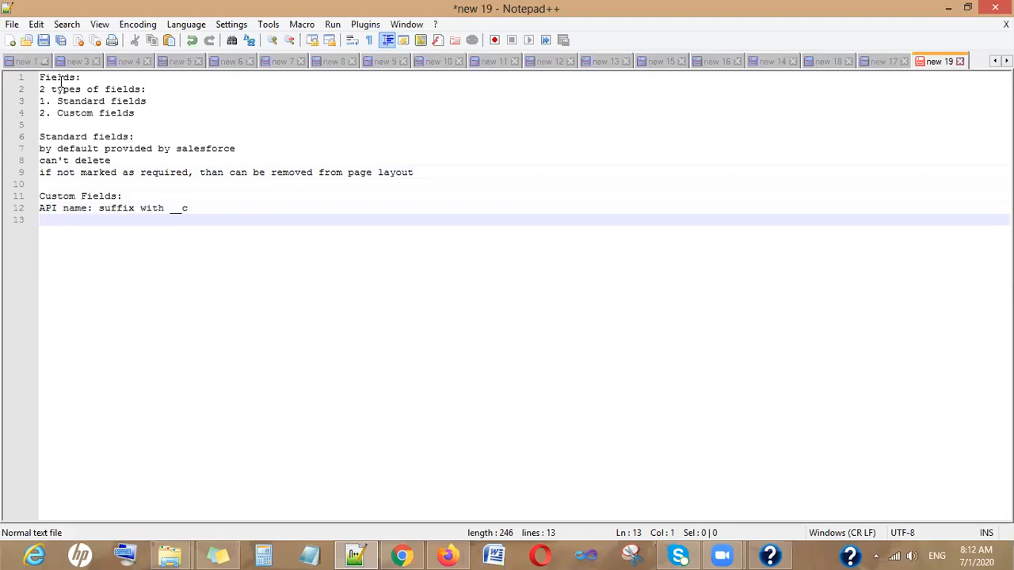
# - Add the example line 'temporary address', correcting its spelling
pyautogui.write('temporary a')
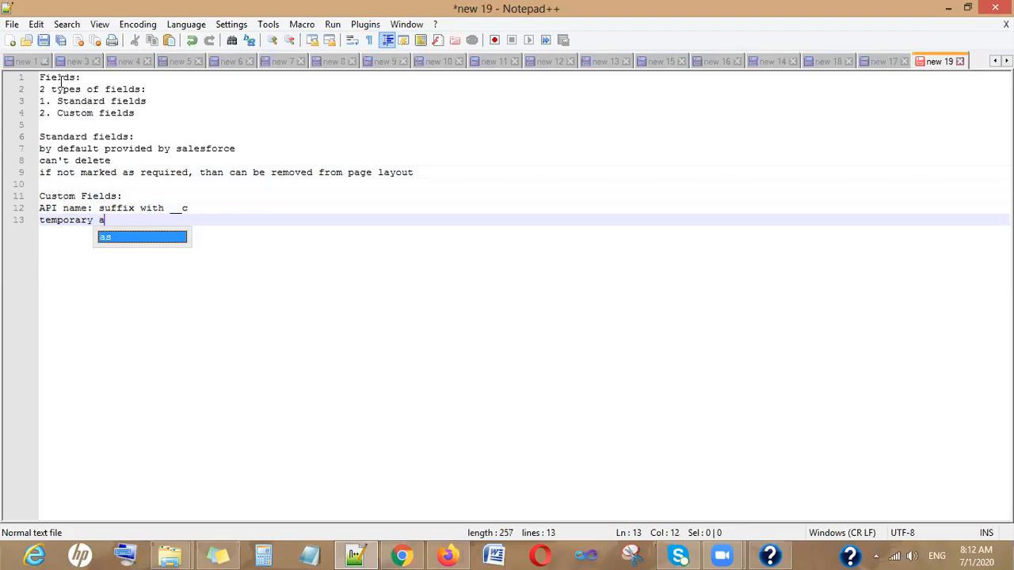
pyautogui.write('dress')
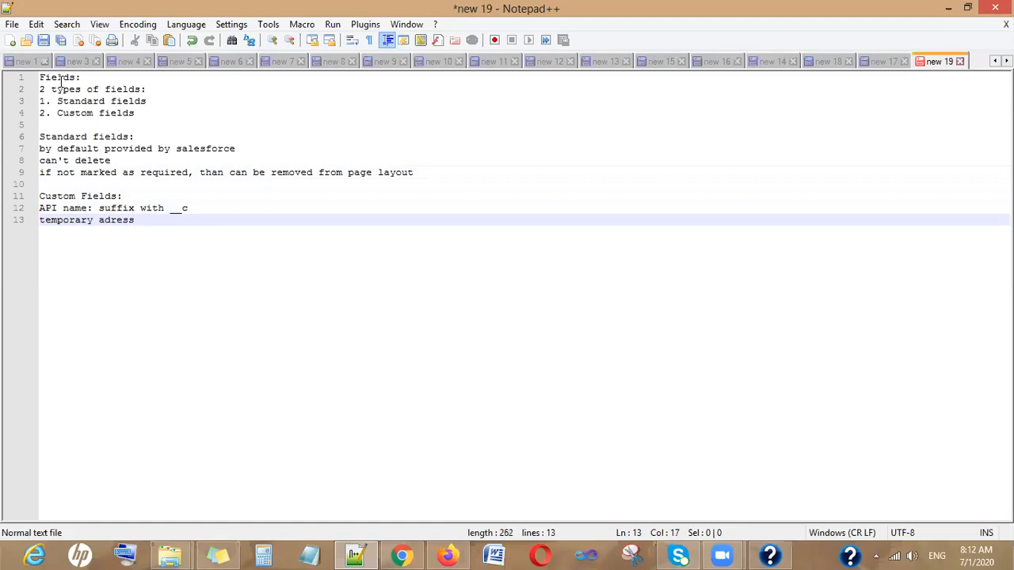
pyautogui.press('Return')
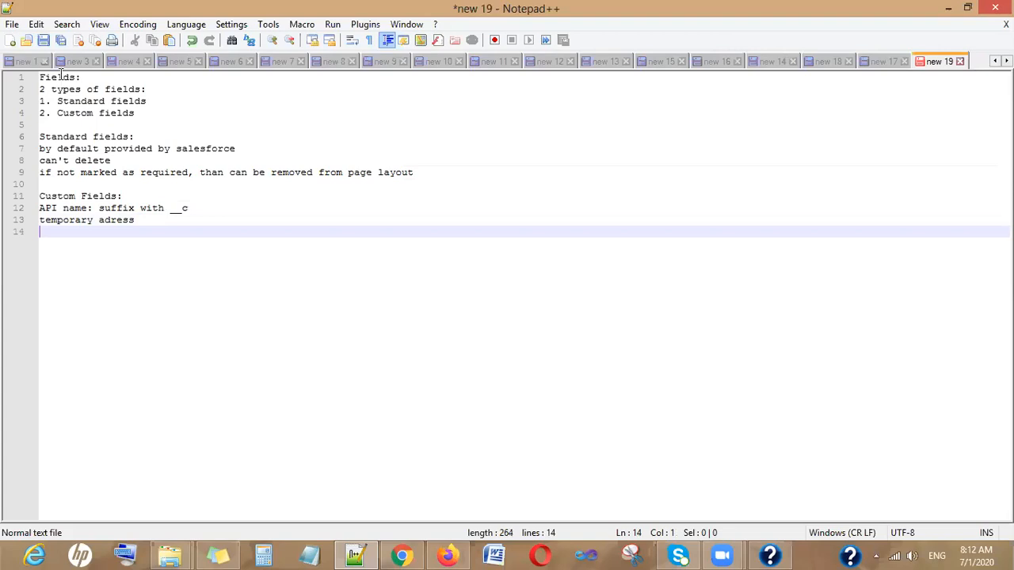
pyautogui.moveTo(41, 222); pyautogui.dragTo(138, 221)
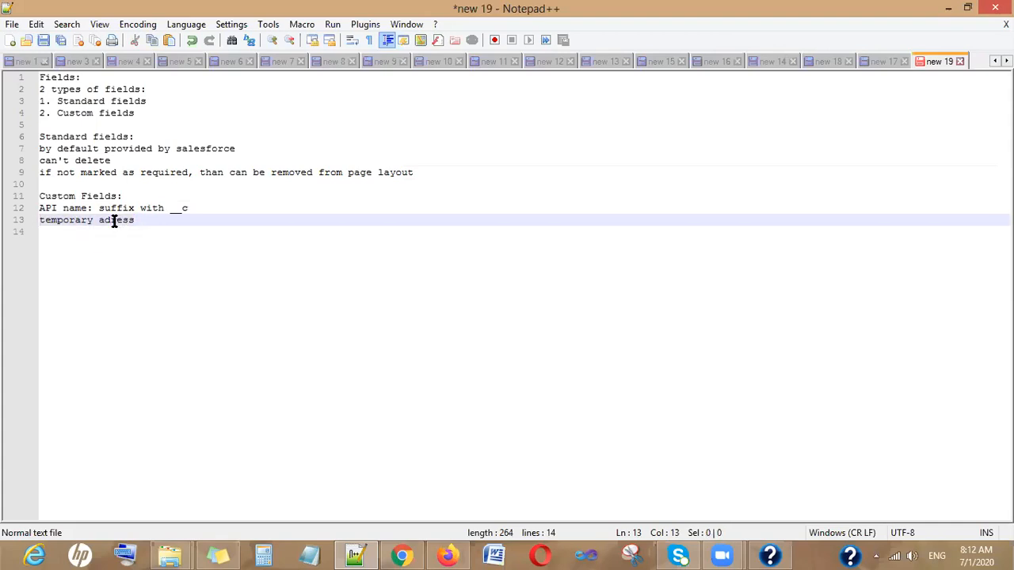
pyautogui.write('d')
pyautogui.doubleClick(112, 238)
pyautogui.moveTo(168, 220); pyautogui.dragTo(140, 220)
pyautogui.press('BackSpace')
# - Duplicate the example line and edit the copy into 'temporary_address__c'
pyautogui.moveTo(141, 221); pyautogui.dragTo(34, 226)
pyautogui.hotkey('ctrl', 'c')
pyautogui.click(48, 233)
pyautogui.hotkey('ctrl', 'v')
pyautogui.click(99, 231)
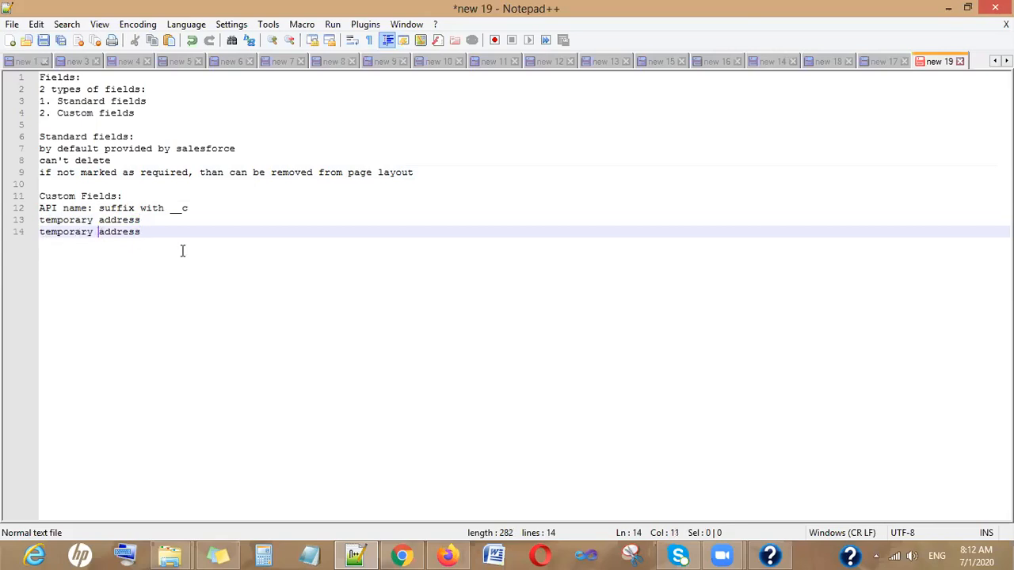
pyautogui.press('BackSpace')
pyautogui.write('_')
pyautogui.press('Right')
pyautogui.press('Right')
pyautogui.press('Right')
pyautogui.press('Right')
pyautogui.press('Right')
pyautogui.press('Right')
pyautogui.press('Right')
pyautogui.write('__c')
pyautogui.press('Return')
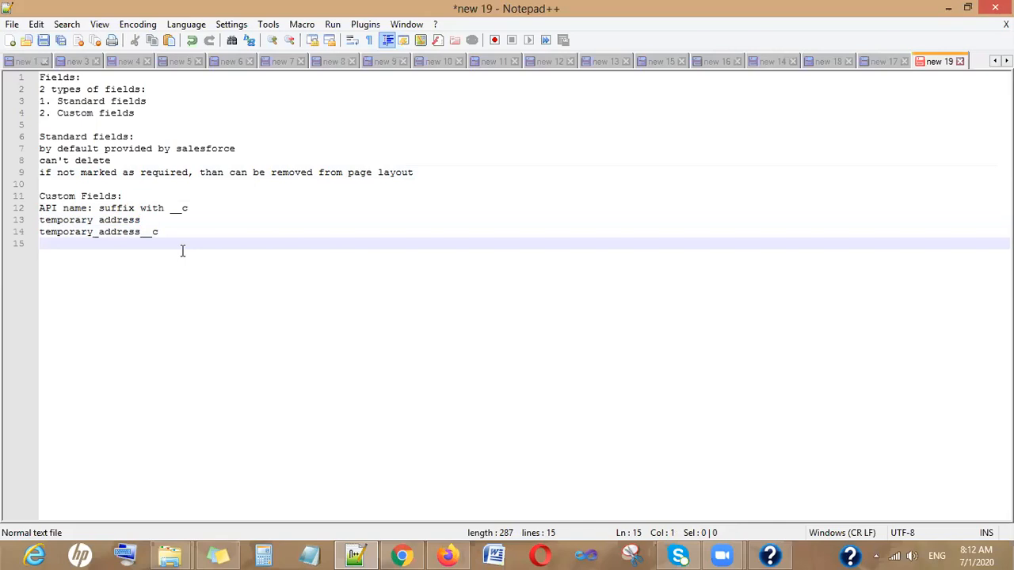
# - Add the notes 'can be deleted' and 'can be removed from page layout, if not marked as required'
pyautogui.write('can be deleted')
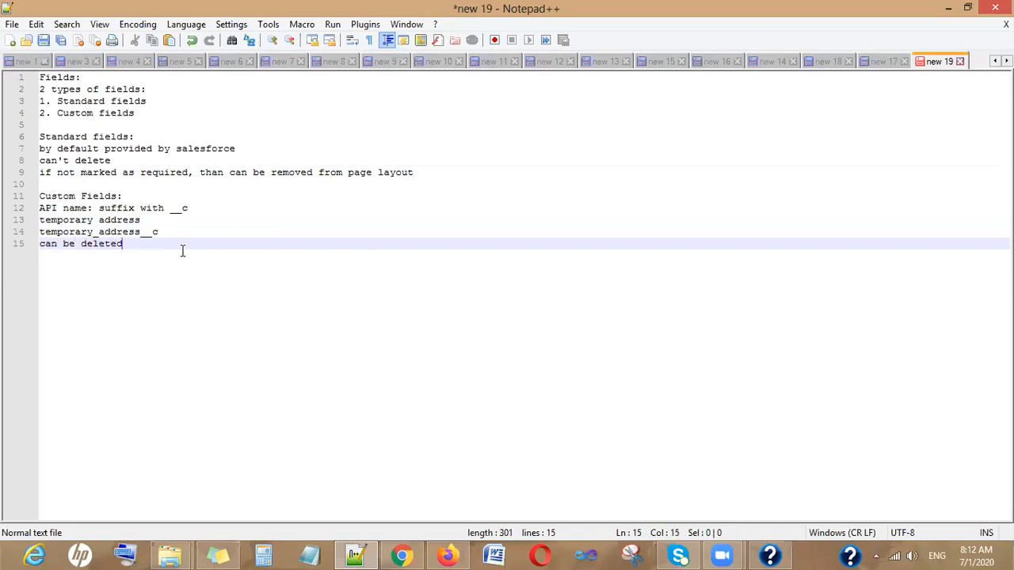
pyautogui.press('Return')
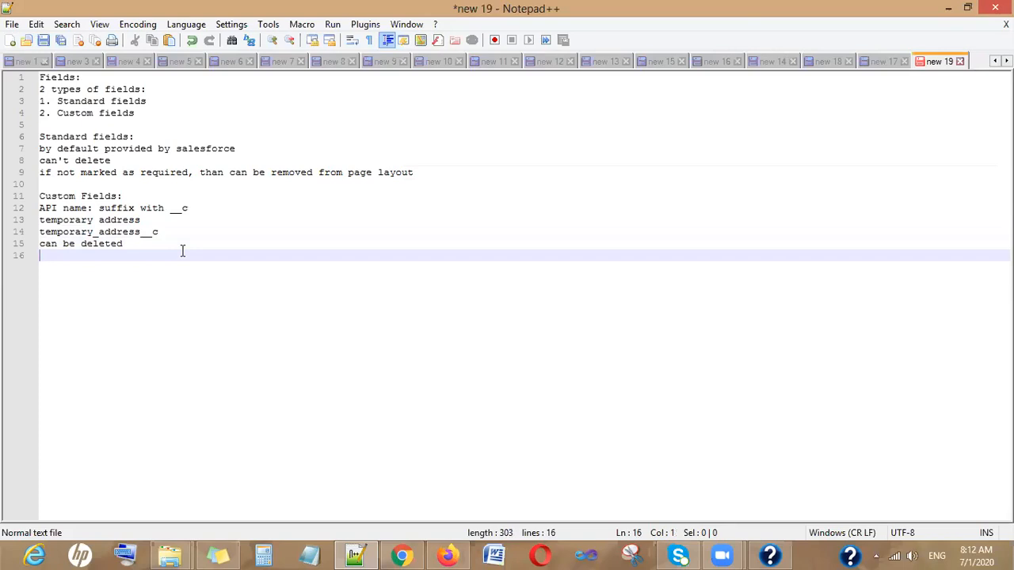
pyautogui.write('pagelo')
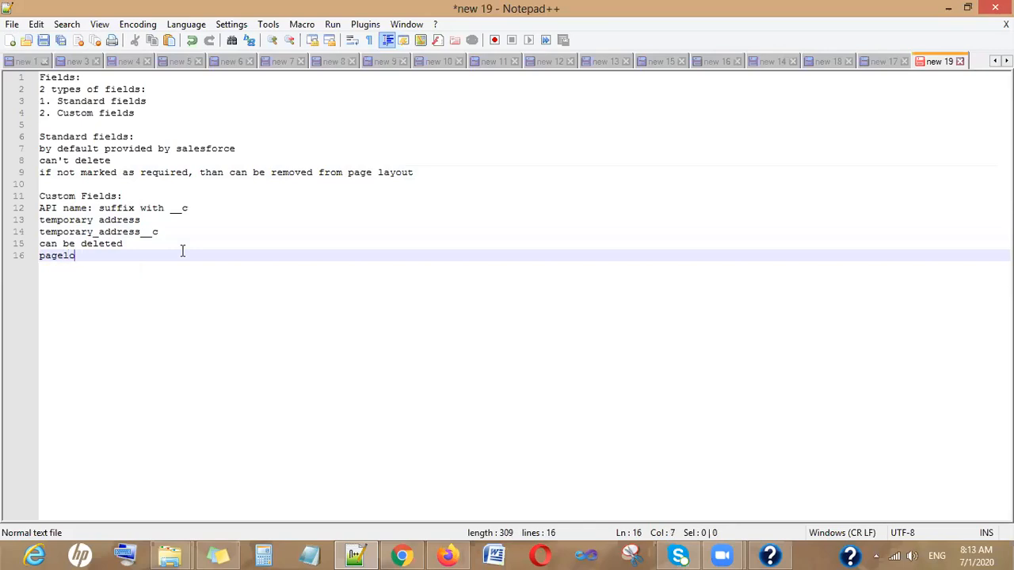
pyautogui.press('BackSpace')
pyautogui.write('ayout')
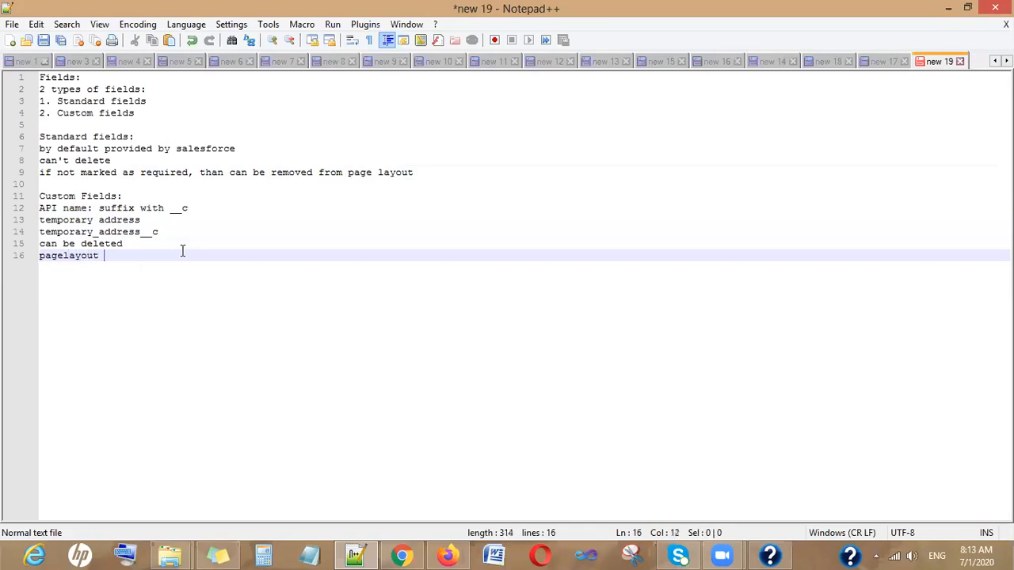
pyautogui.write(' remov')
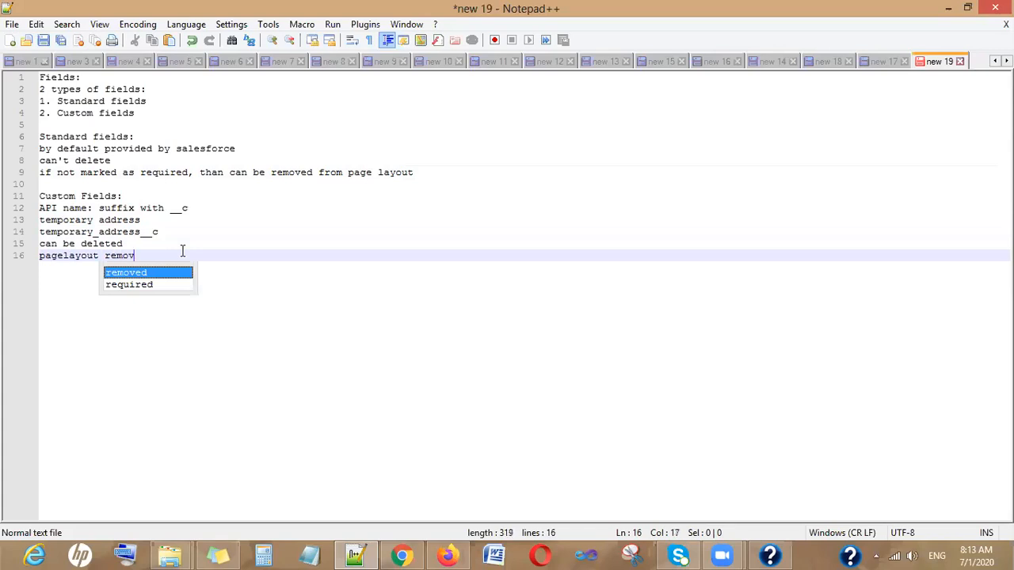
pyautogui.press('BackSpace')
pyautogui.press('BackSpace')
pyautogui.press('BackSpace')
pyautogui.press('BackSpace')
pyautogui.press('BackSpace')
pyautogui.press('BackSpace')
pyautogui.press('BackSpace')
pyautogui.press('BackSpace')
pyautogui.press('BackSpace')
pyautogui.press('BackSpace')
pyautogui.press('BackSpace')
pyautogui.press('BackSpace')
pyautogui.press('BackSpace')
pyautogui.press('BackSpace')
pyautogui.press('BackSpace')
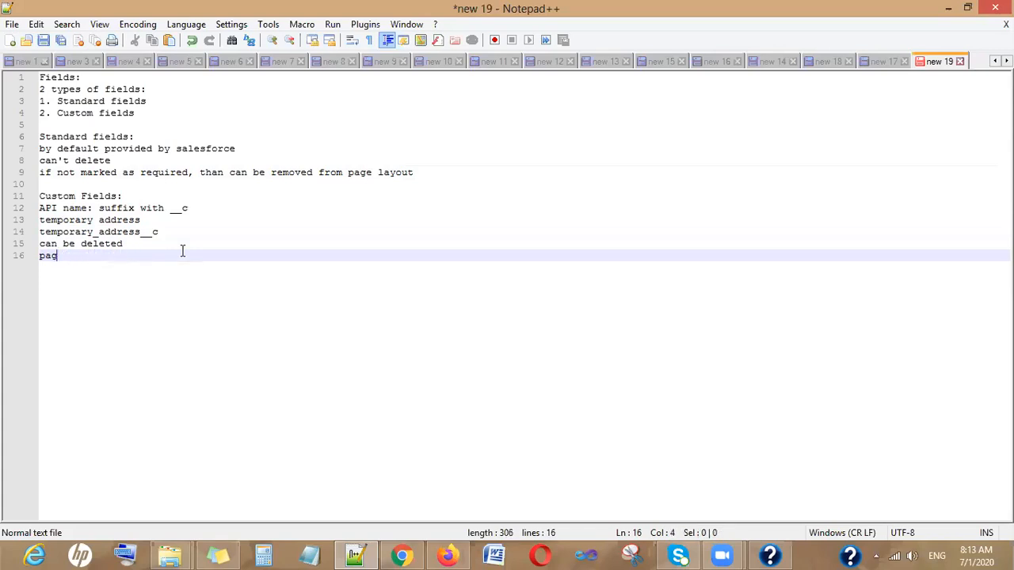
pyautogui.write('can be ')
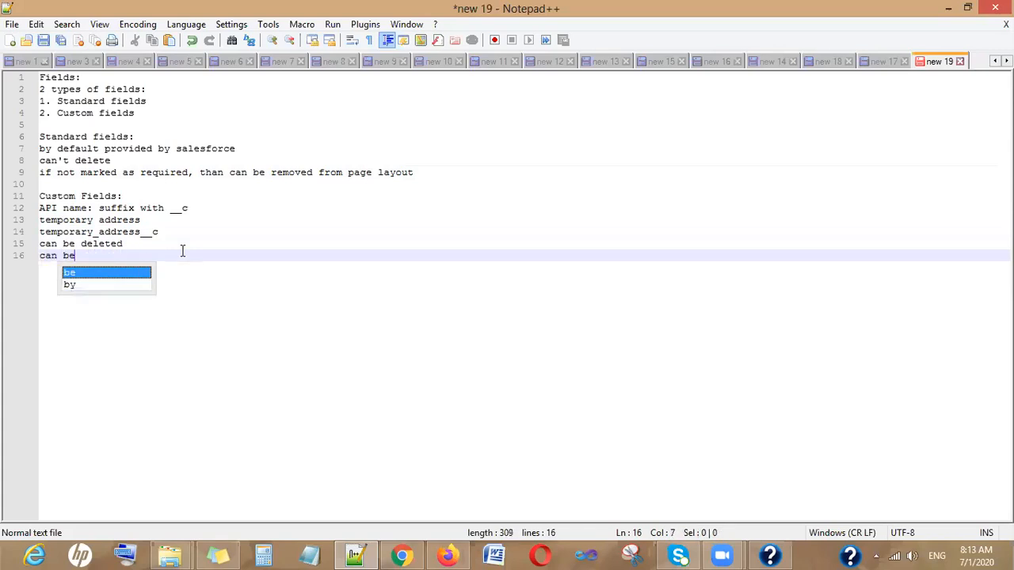
pyautogui.write('remov')
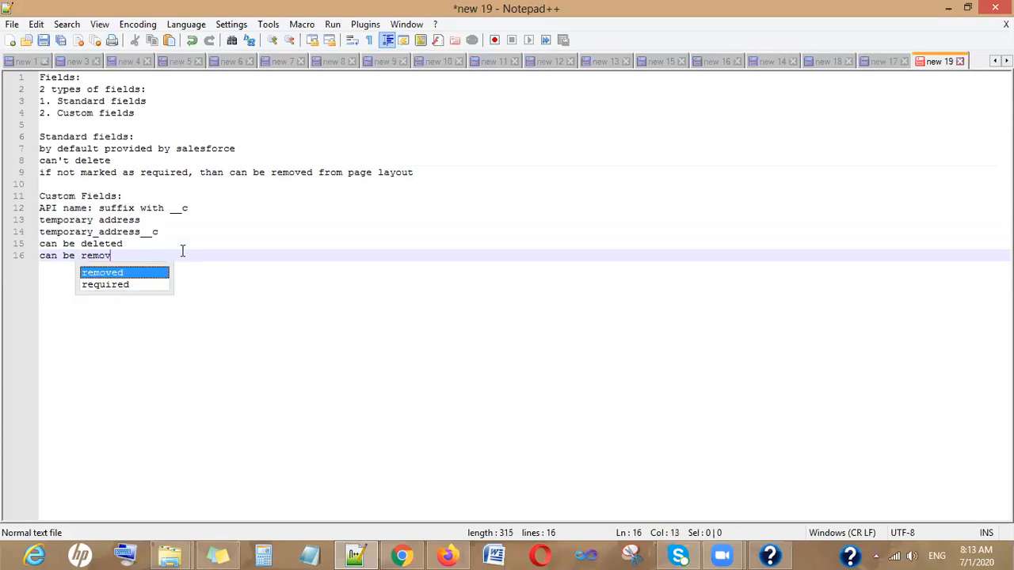
pyautogui.write('ed from pa')
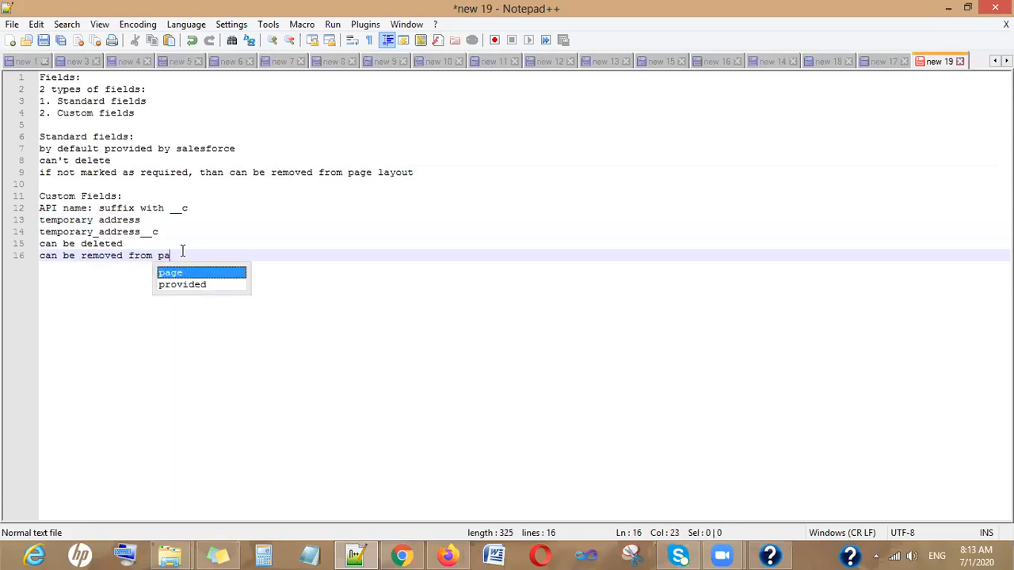
pyautogui.write('a')
pyautogui.press('BackSpace')
pyautogui.write('ge')
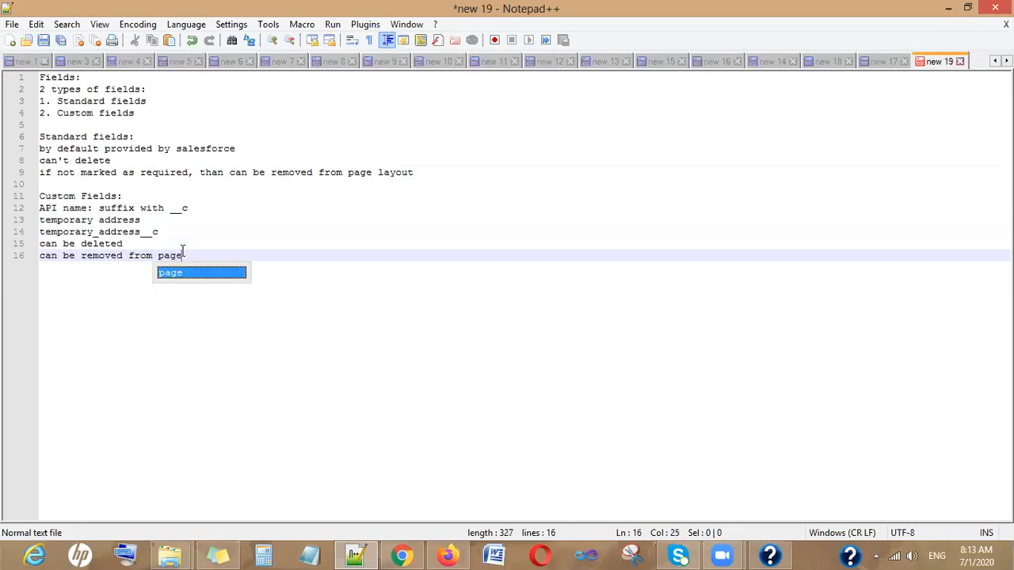
pyautogui.write(' layout')
pyautogui.press('BackSpace')
pyautogui.write(', if not makred as')
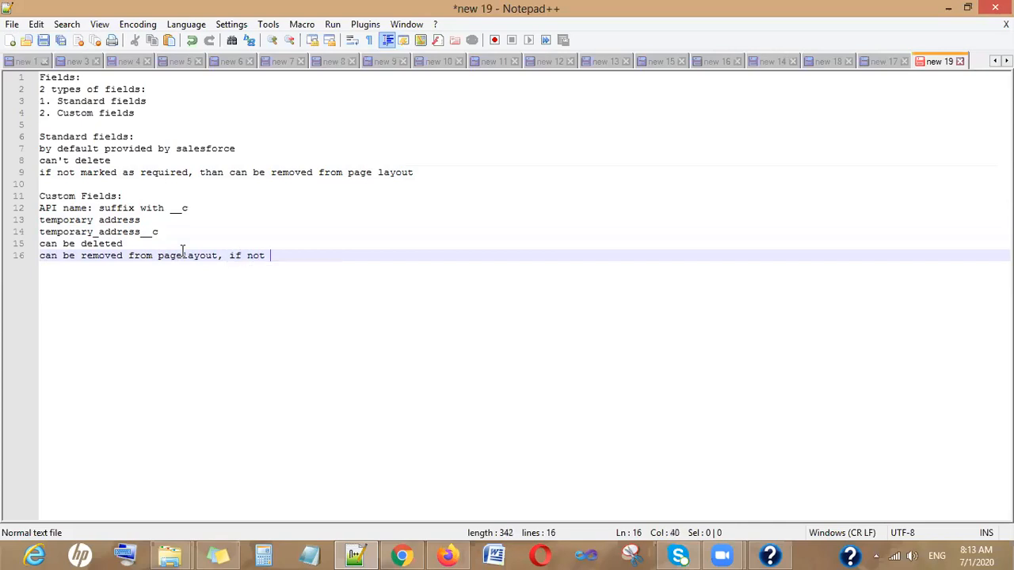
pyautogui.press('BackSpace')
pyautogui.press('BackSpace')
pyautogui.press('BackSpace')
pyautogui.press('BackSpace')
pyautogui.press('BackSpace')
pyautogui.press('BackSpace')
pyautogui.press('BackSpace')
pyautogui.press('BackSpace')
pyautogui.write('ked as required')
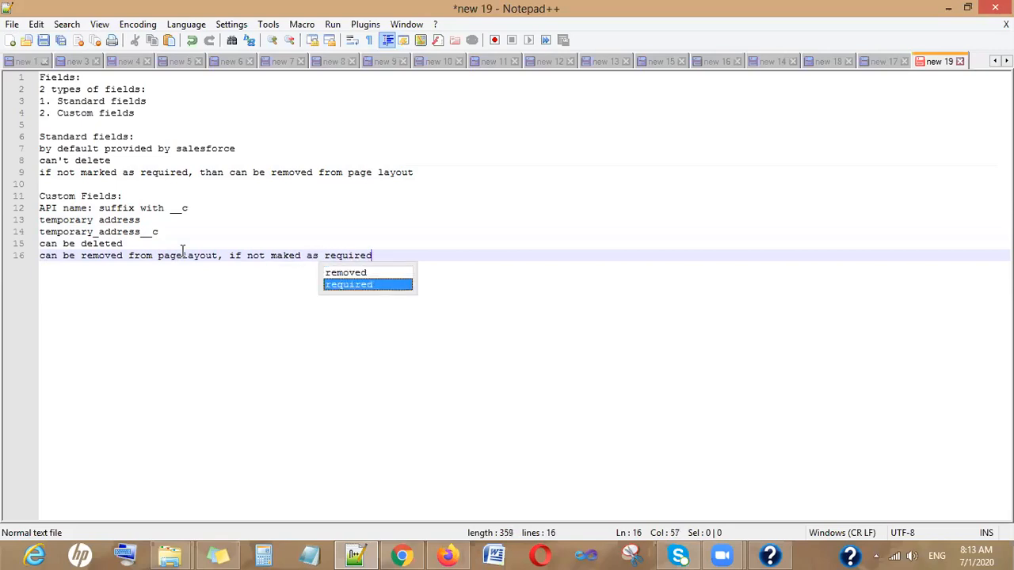
pyautogui.press('Return')
pyautogui.press('Return')
pyautogui.press('Return')
pyautogui.press('Return')
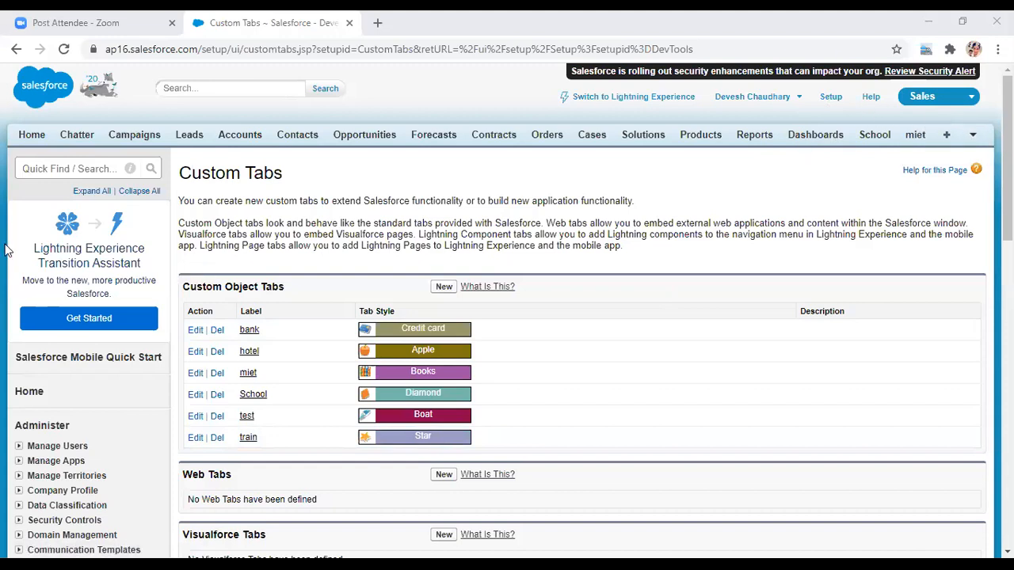
# - Open the TCS lead record from the Leads home page and reveal the force.com quick-access menu
pyautogui.click(433, 151)
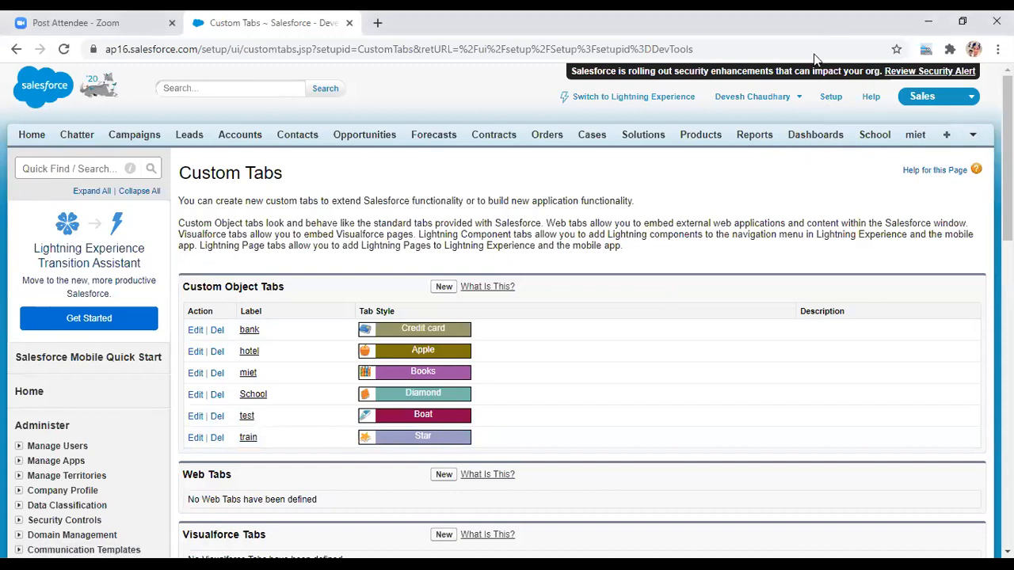
pyautogui.click(48, 166)
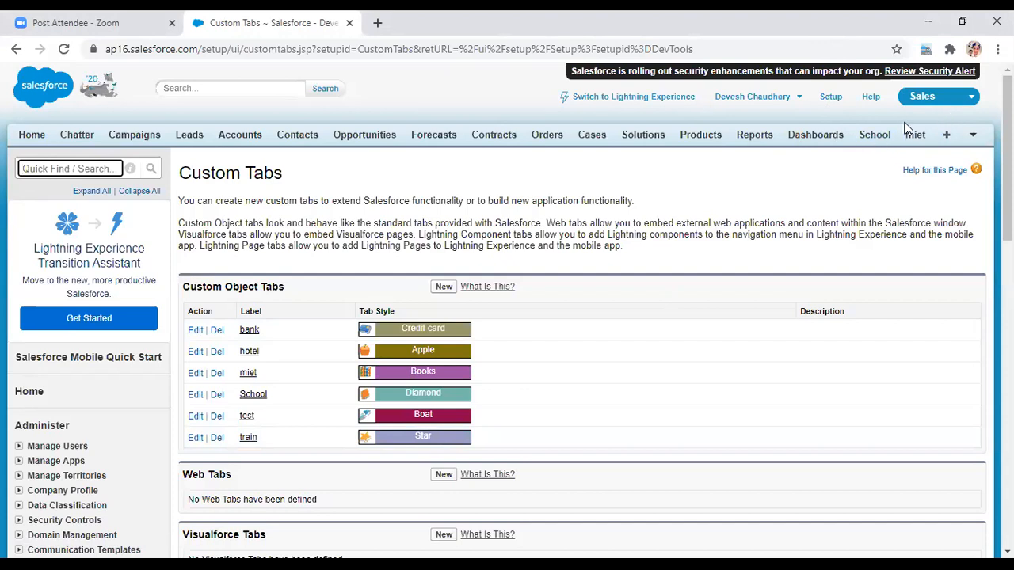
pyautogui.click(183, 136)
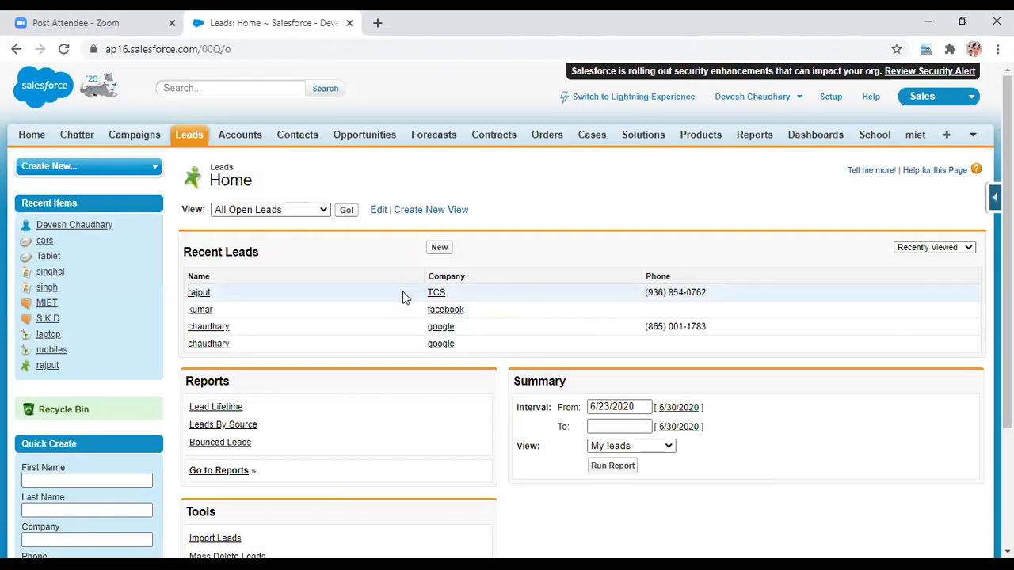
pyautogui.click(435, 294)
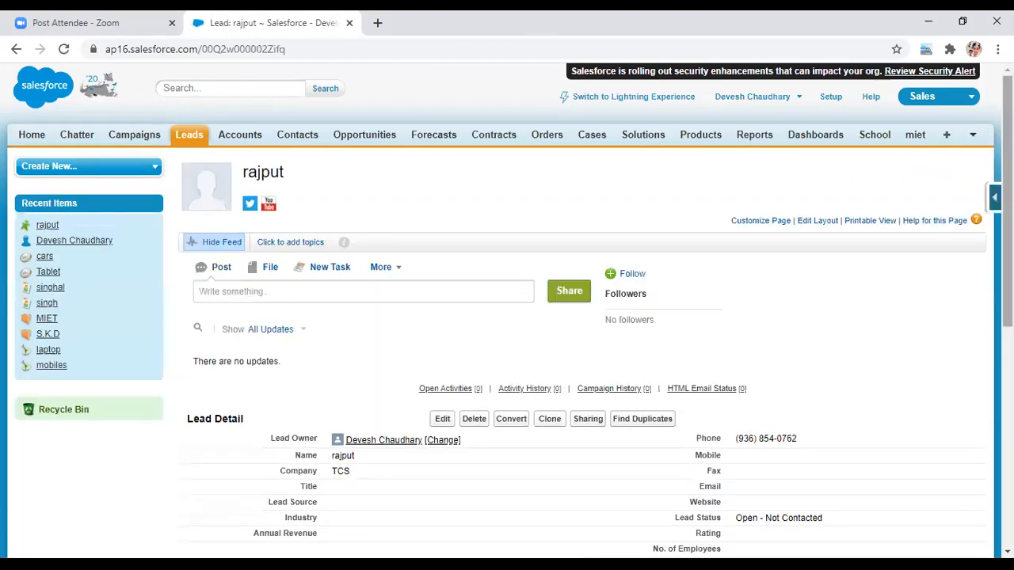
pyautogui.moveTo(1008, 202); pyautogui.dragTo(1007, 232)
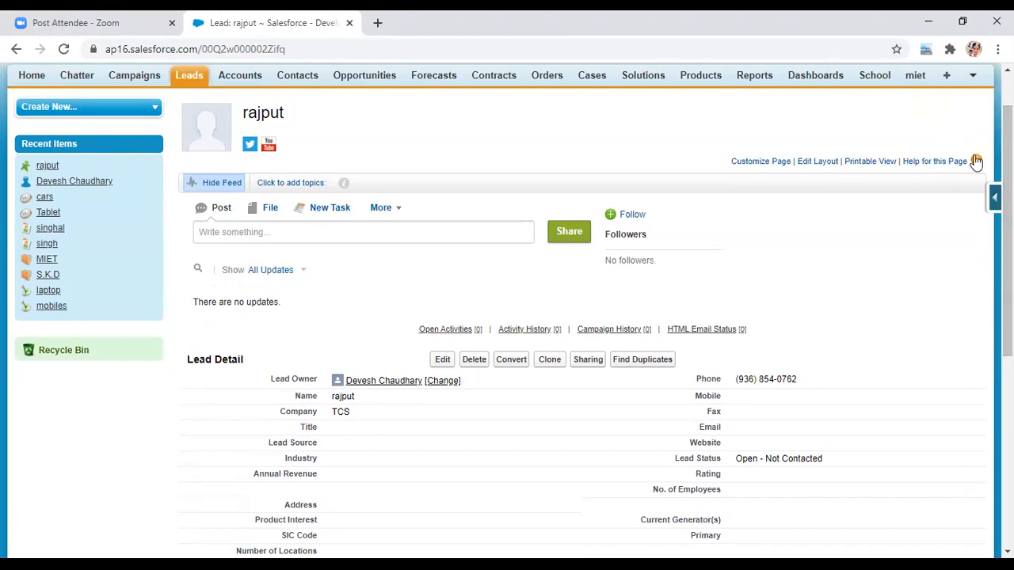
pyautogui.moveTo(996, 197)
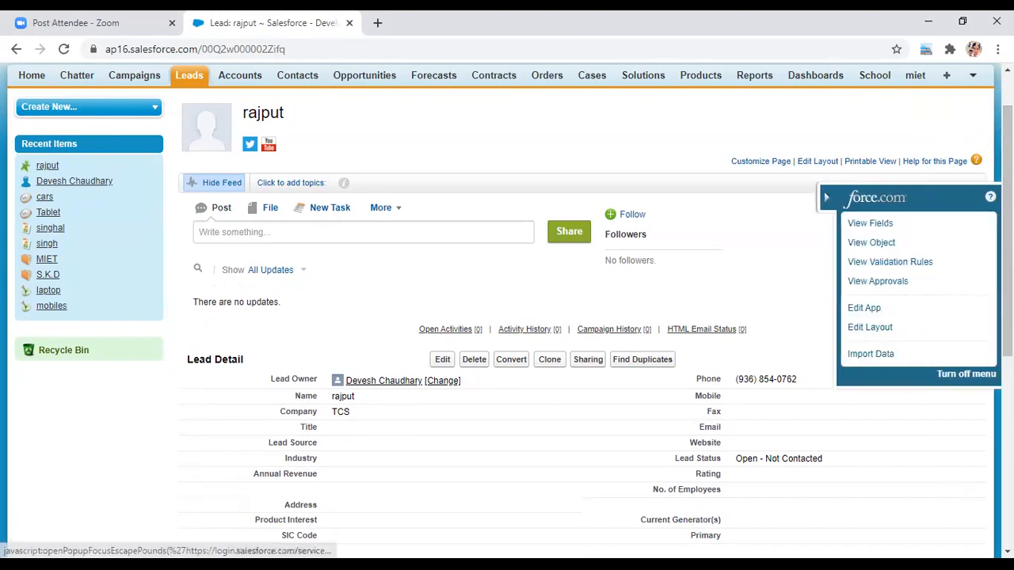
# - Open View Fields for Lead and review its five custom fields, such as Current Generator(s) and SIC Code
pyautogui.click(883, 225)
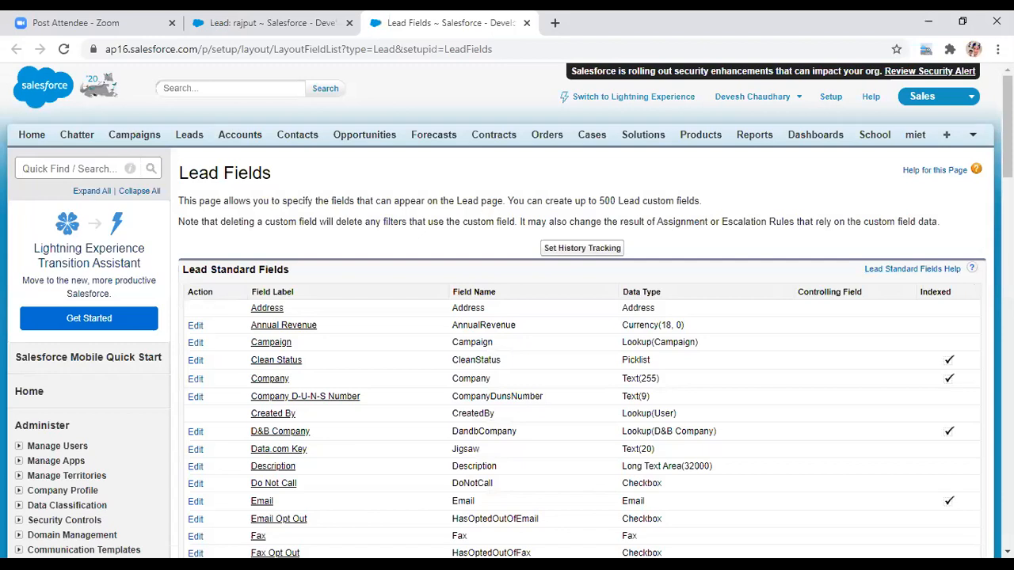
pyautogui.scroll(-10, 507, 316)
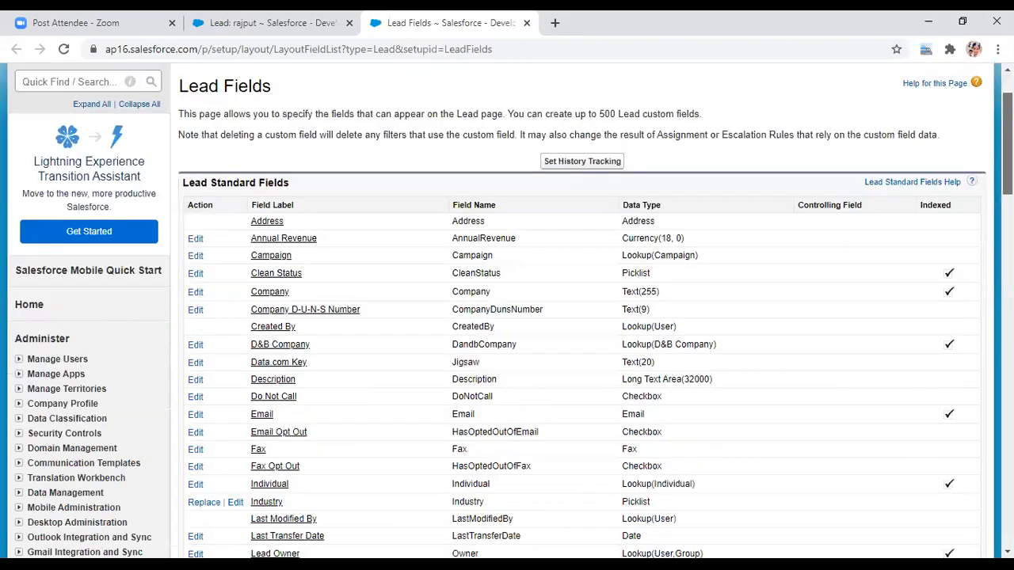
pyautogui.scroll(-5, 507, 317)
pyautogui.scroll(7, 507, 317)
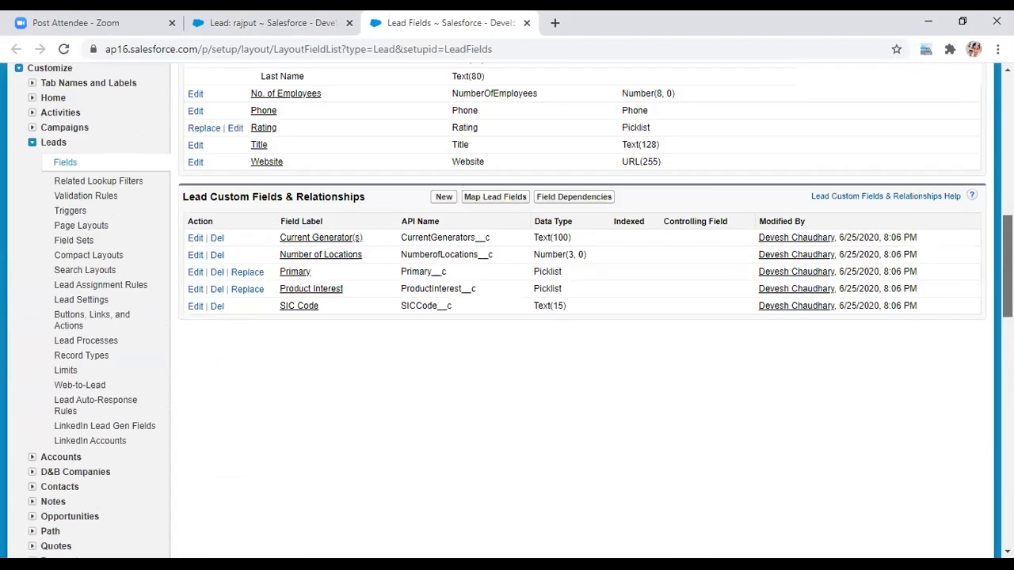
pyautogui.scroll(7, 507, 317)
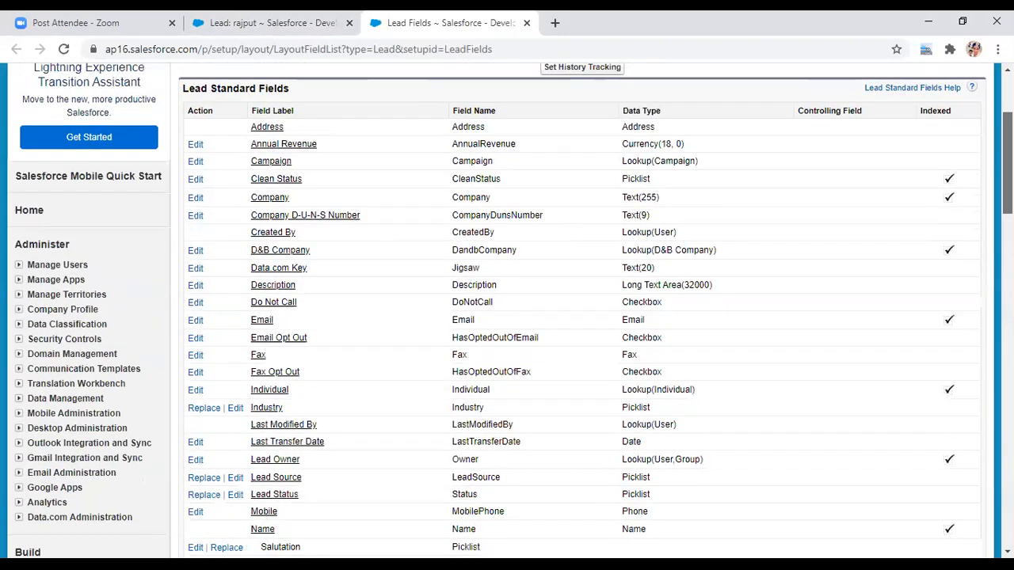
pyautogui.scroll(2, 507, 317)
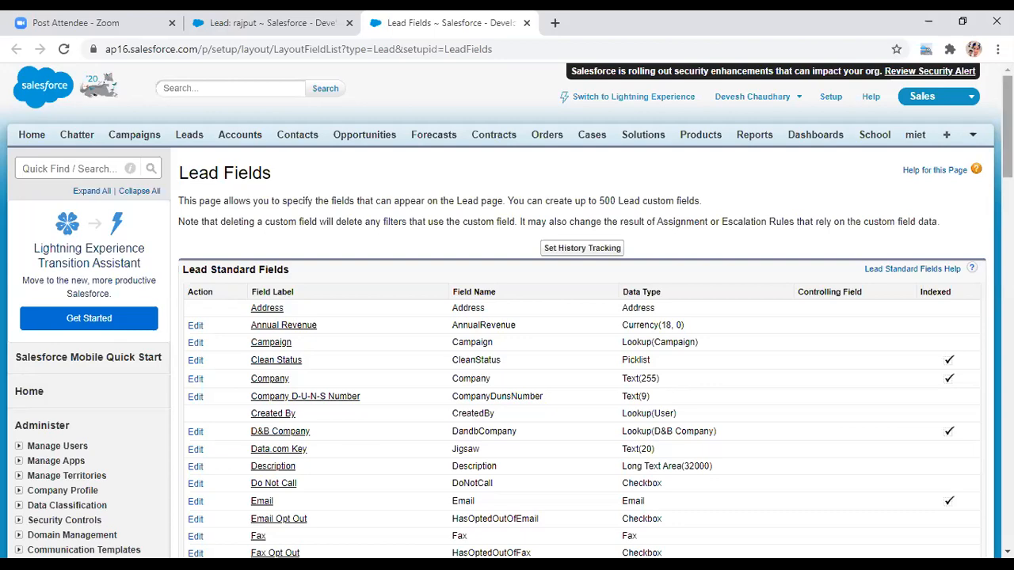
pyautogui.scroll(-4, 1008, 127)
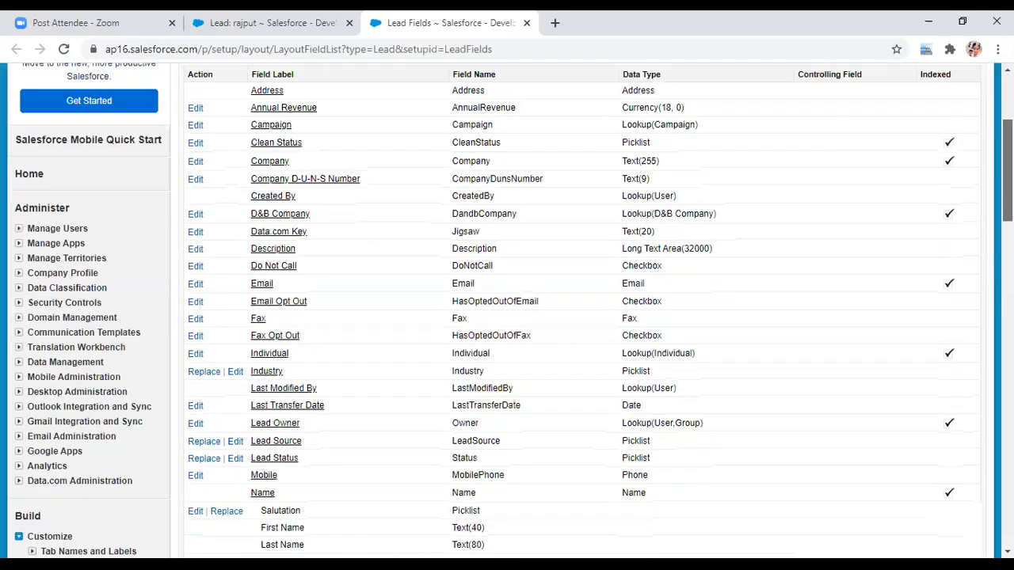
pyautogui.scroll(-2, 582, 309)
pyautogui.scroll(-3, 924, 284)
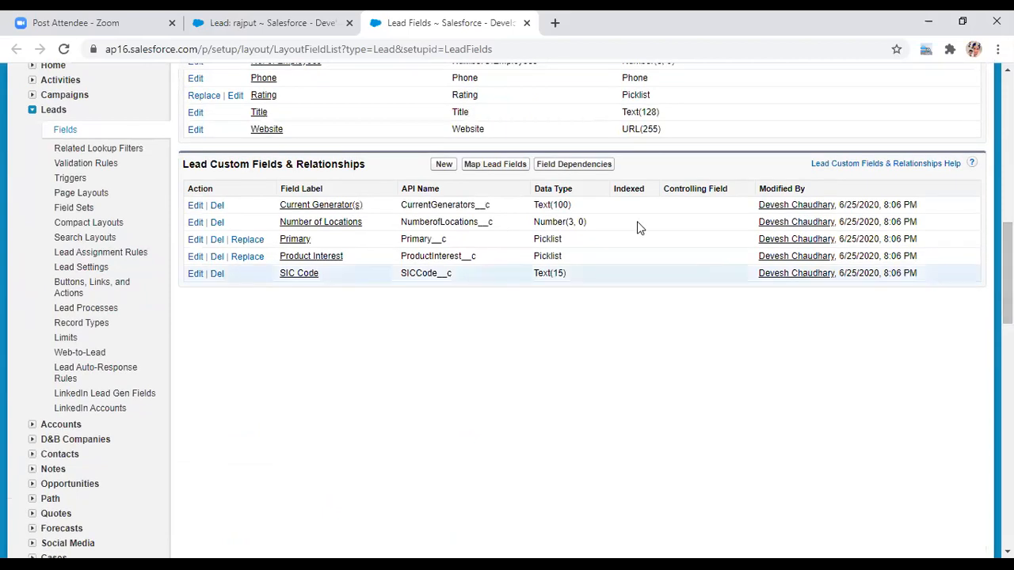
# - Begin a new Lead custom field of data type Text and continue to Step 2 of 4
pyautogui.click(442, 166)
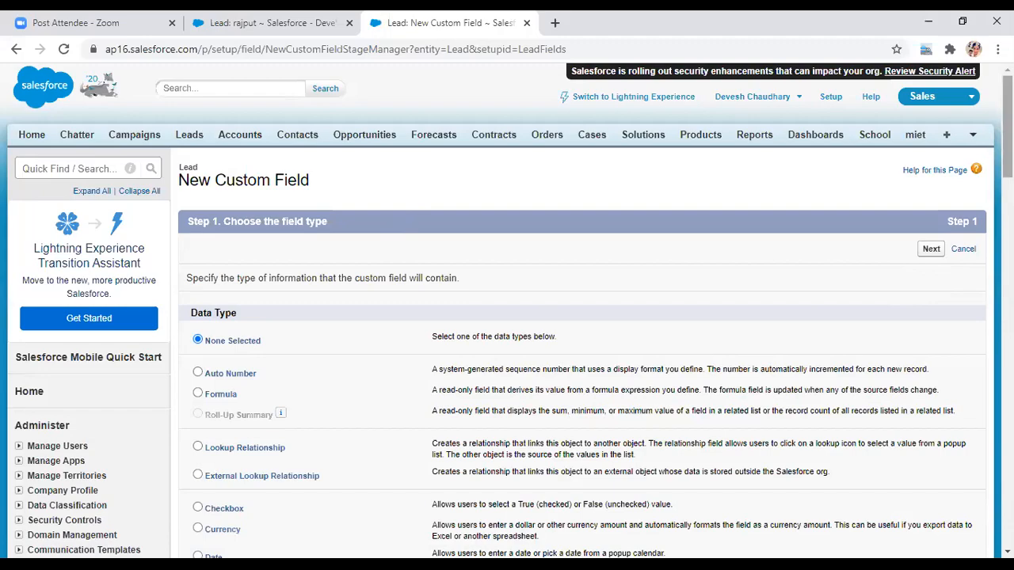
pyautogui.scroll(-3, 507, 317)
pyautogui.scroll(-2, 507, 317)
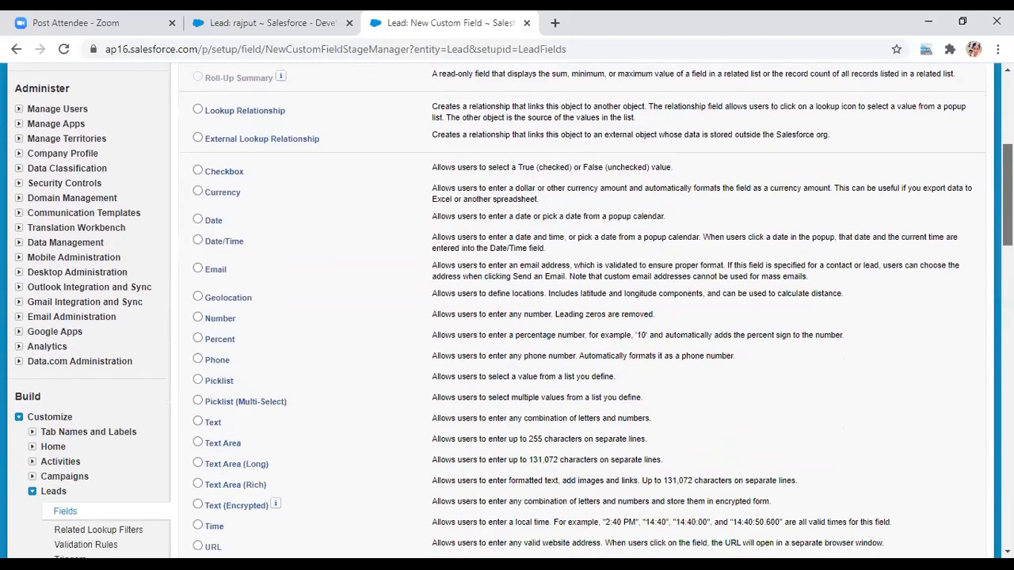
pyautogui.scroll(1, 507, 317)
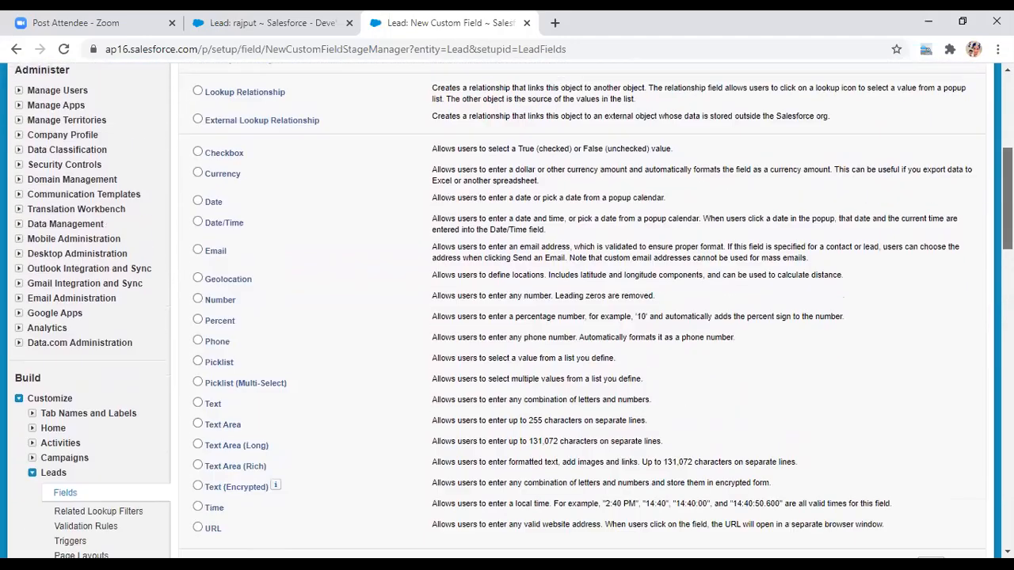
pyautogui.click(198, 403)
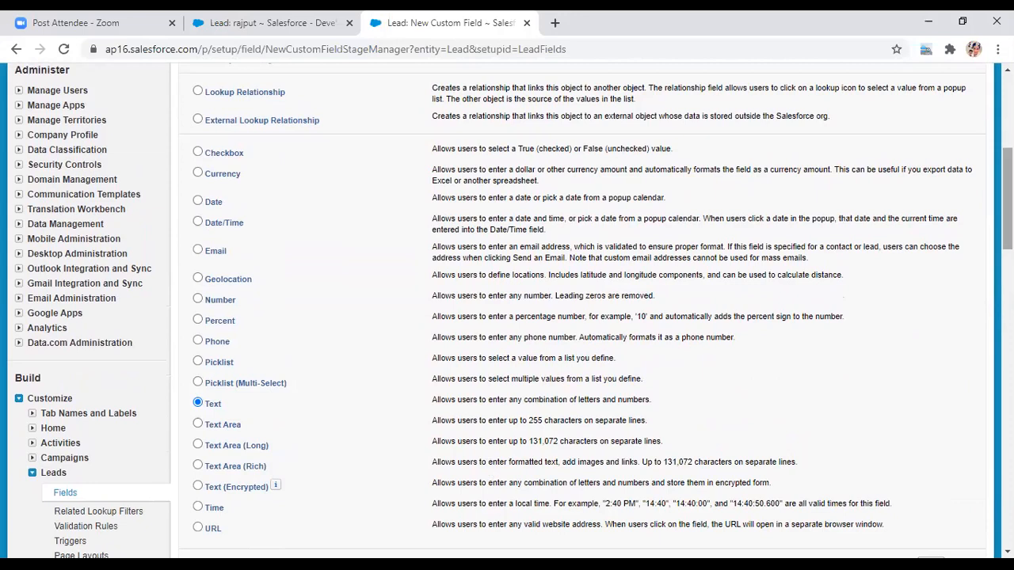
pyautogui.scroll(-1, 699, 397)
pyautogui.scroll(-5, 935, 327)
pyautogui.scroll(3, 935, 328)
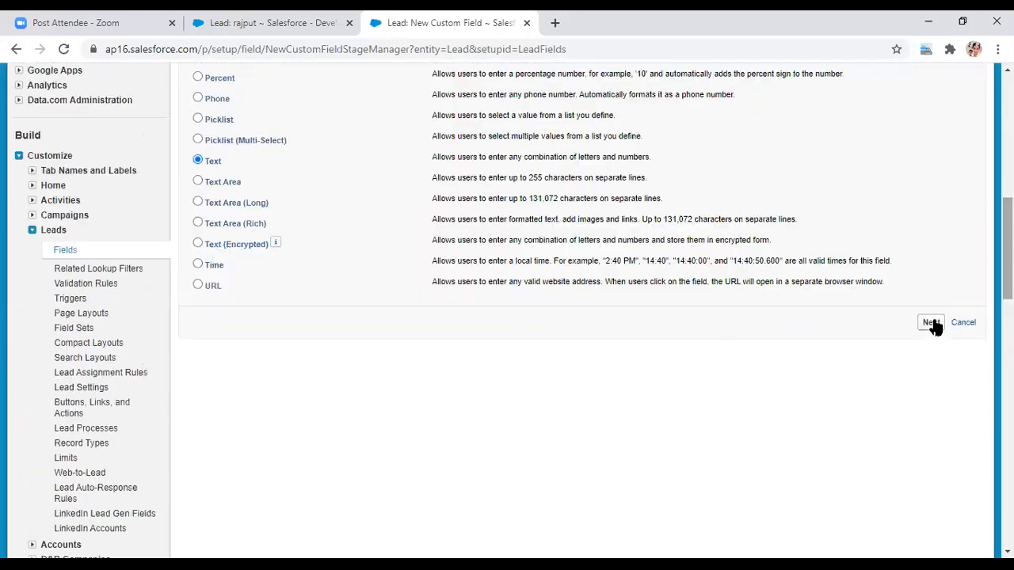
pyautogui.click(932, 323)
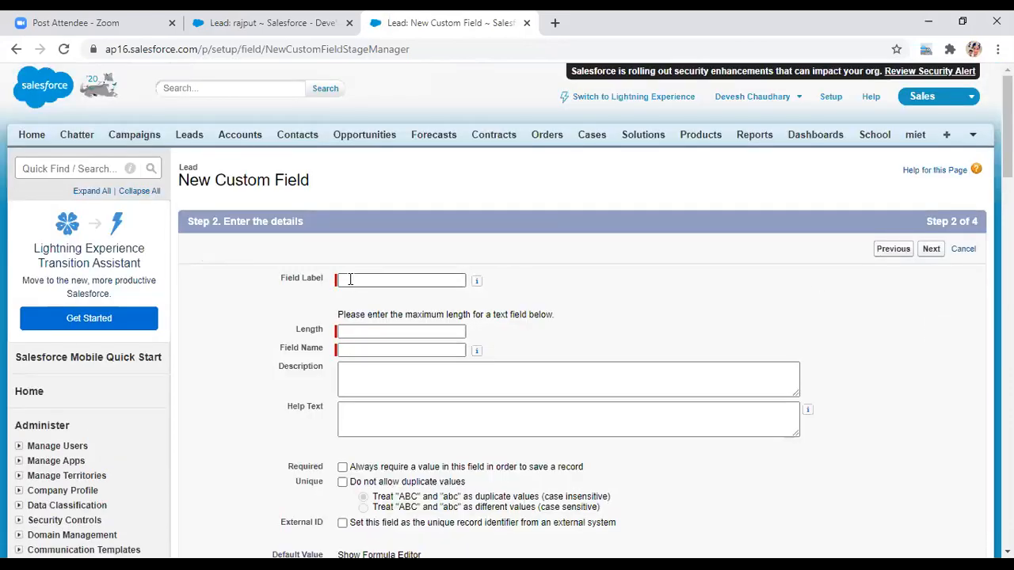
# - Enter Field Label 'Education', letting Field Name auto-fill, and set Length to 20
pyautogui.click(347, 278)
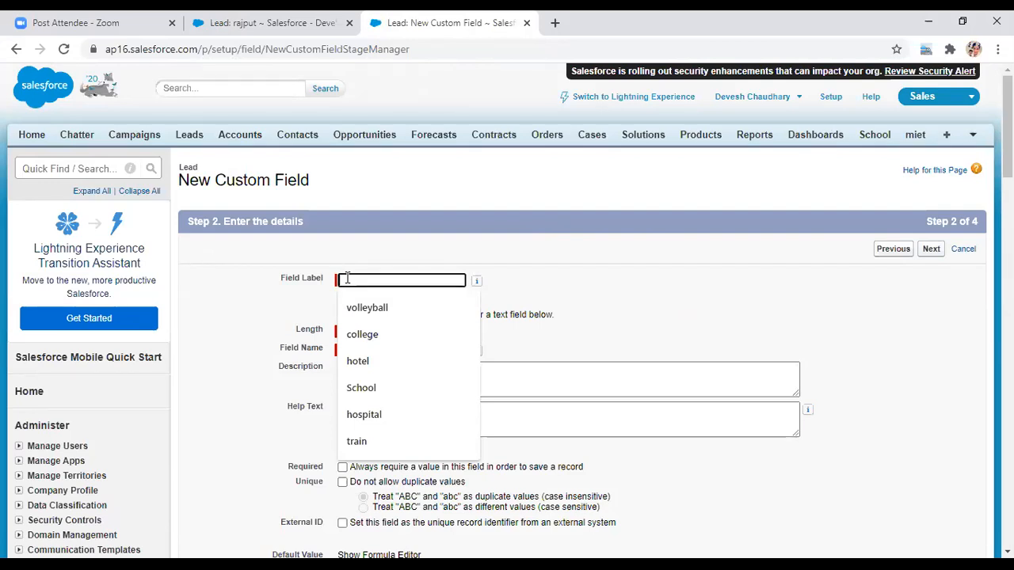
pyautogui.write('m')
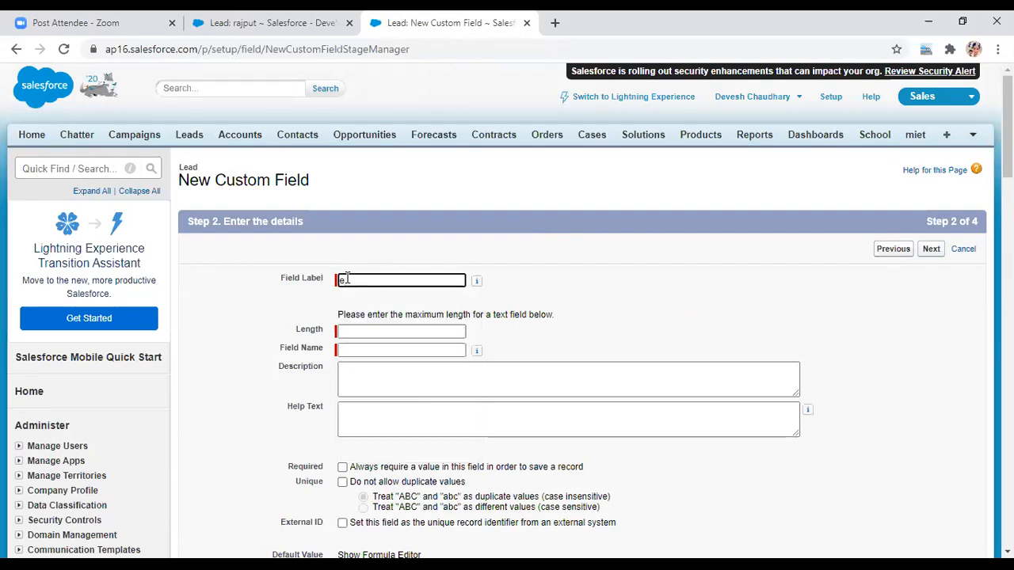
pyautogui.press('BackSpace')
pyautogui.write('Education')
pyautogui.click(349, 330)
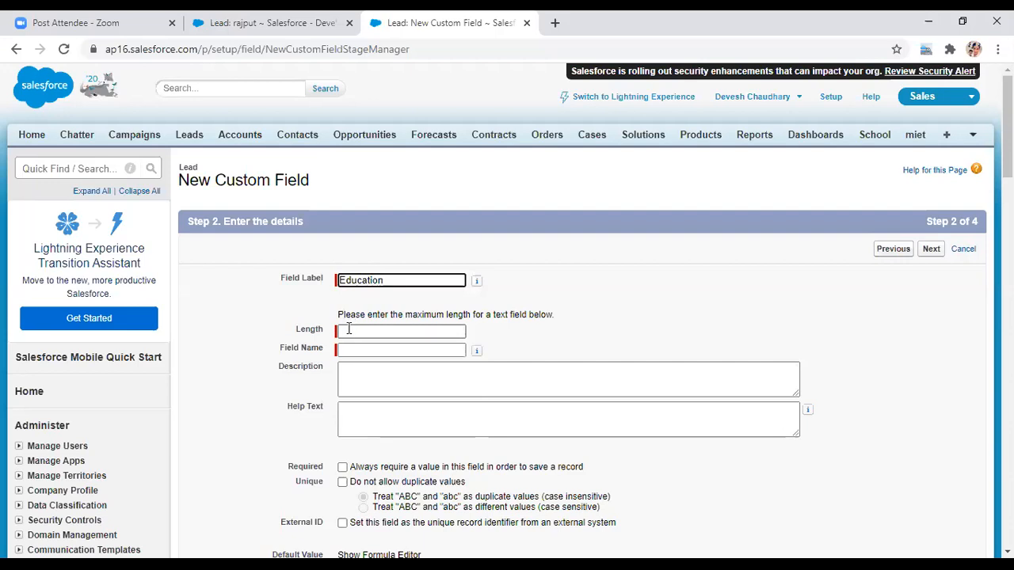
pyautogui.write('30')
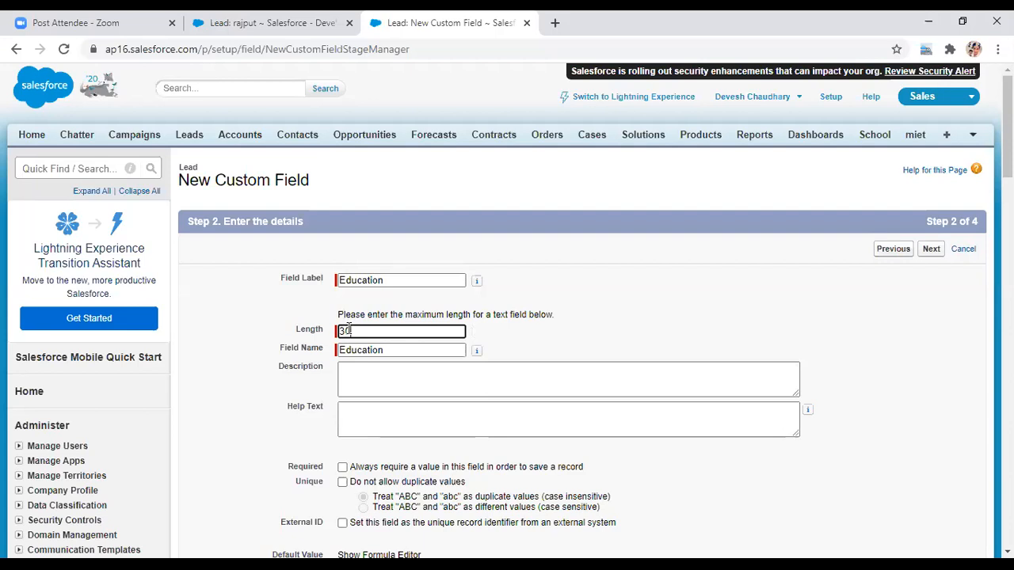
pyautogui.press('BackSpace')
pyautogui.press('BackSpace')
pyautogui.write('20')
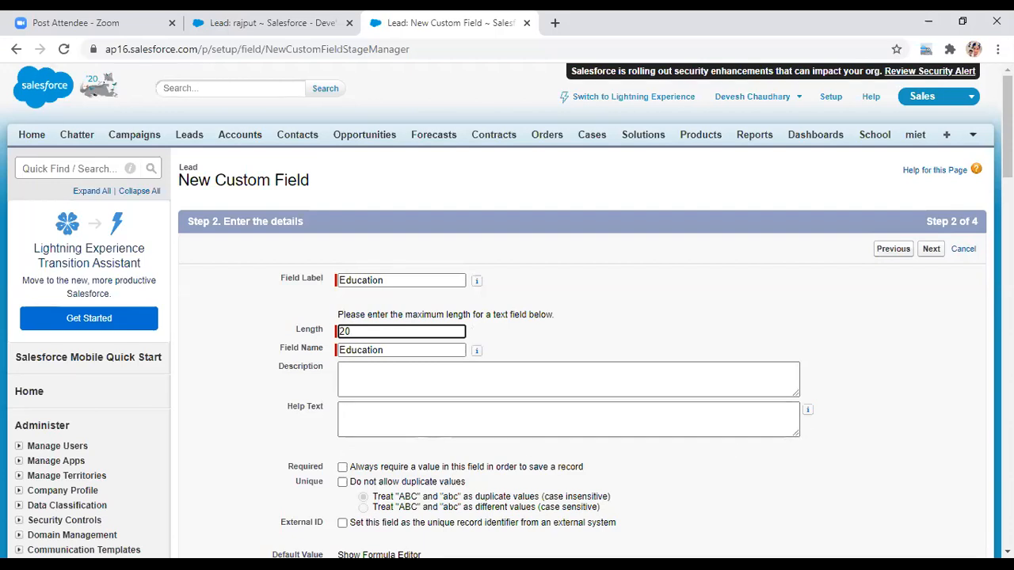
pyautogui.scroll(-2, 1008, 126)
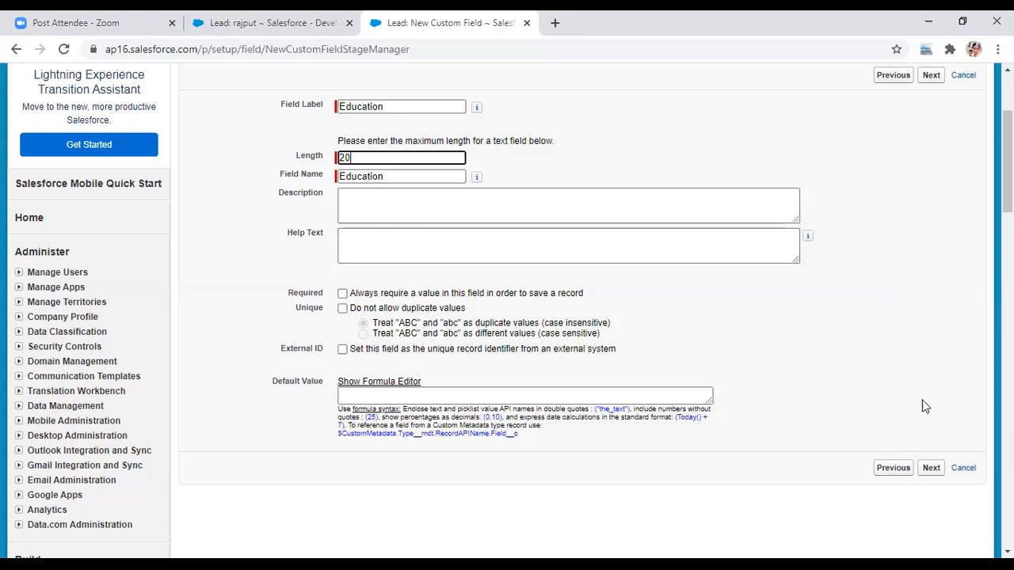
# - Keep the default Visible field-level security for Education and advance to the page layouts step
pyautogui.click(931, 469)
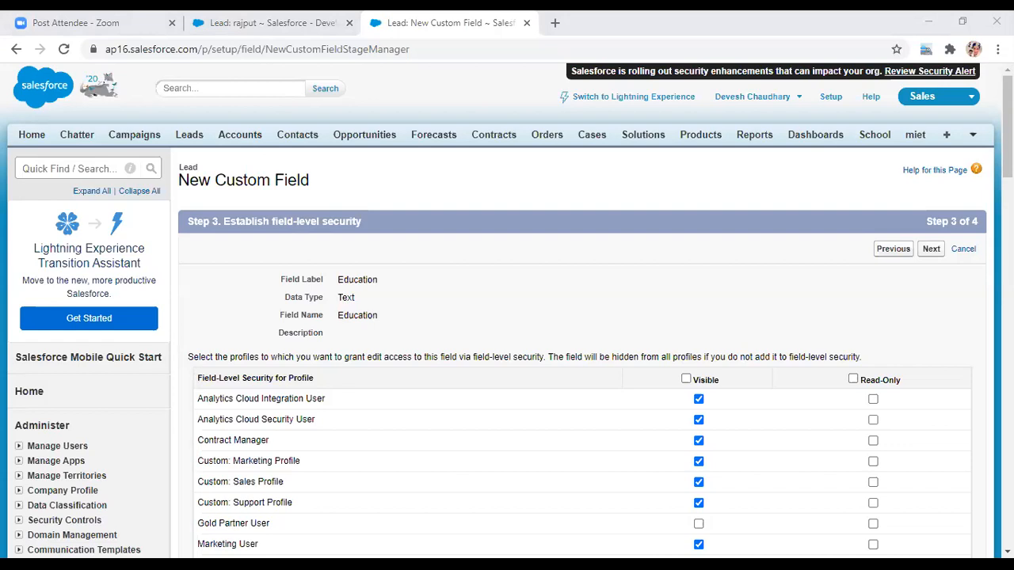
pyautogui.click(545, 322)
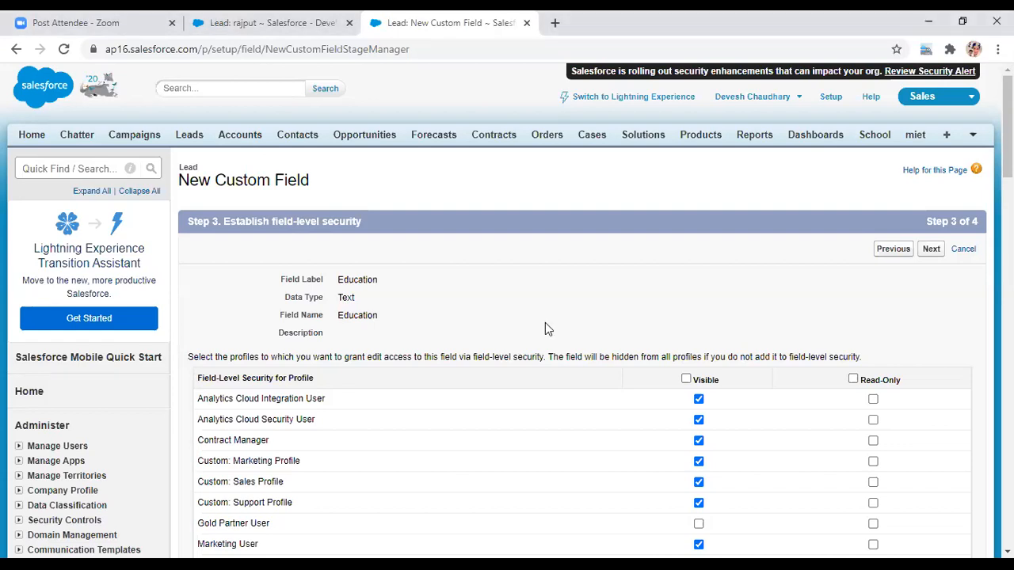
pyautogui.click(930, 251)
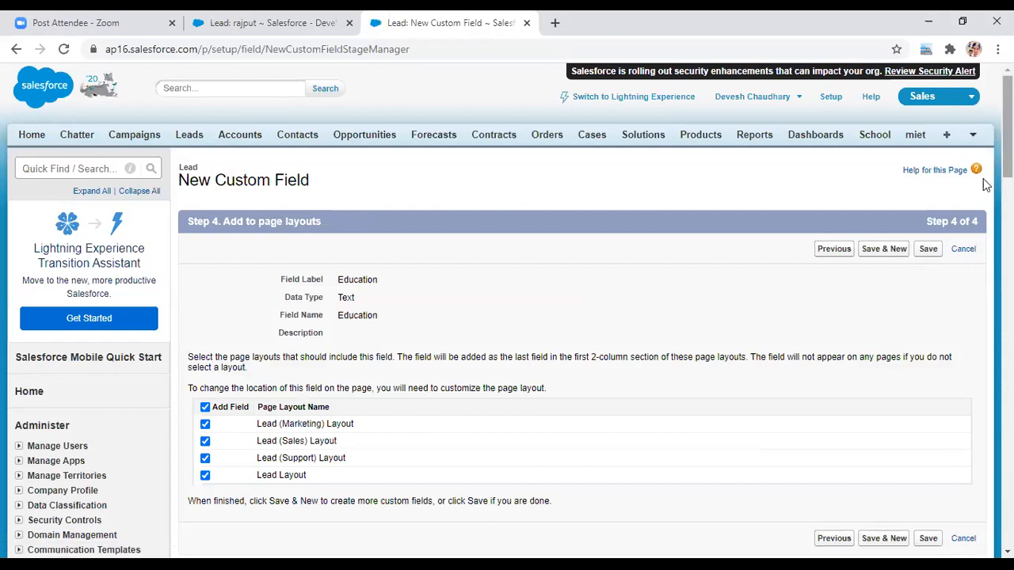
# - Save the field and confirm Education__c, Text(20), appears among the six Lead custom fields
pyautogui.click(929, 252)
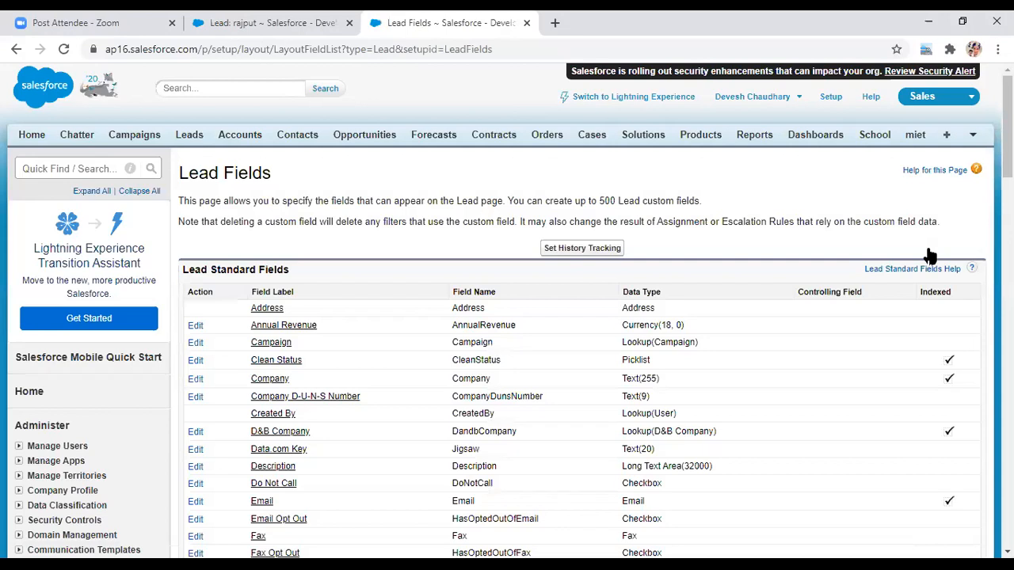
pyautogui.scroll(-1, 1007, 127)
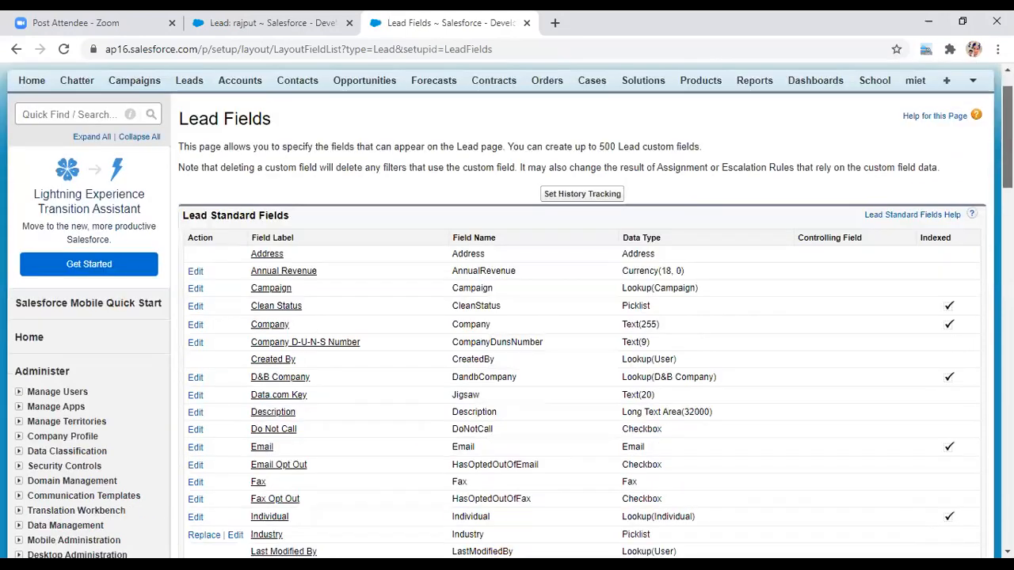
pyautogui.scroll(-8, 578, 317)
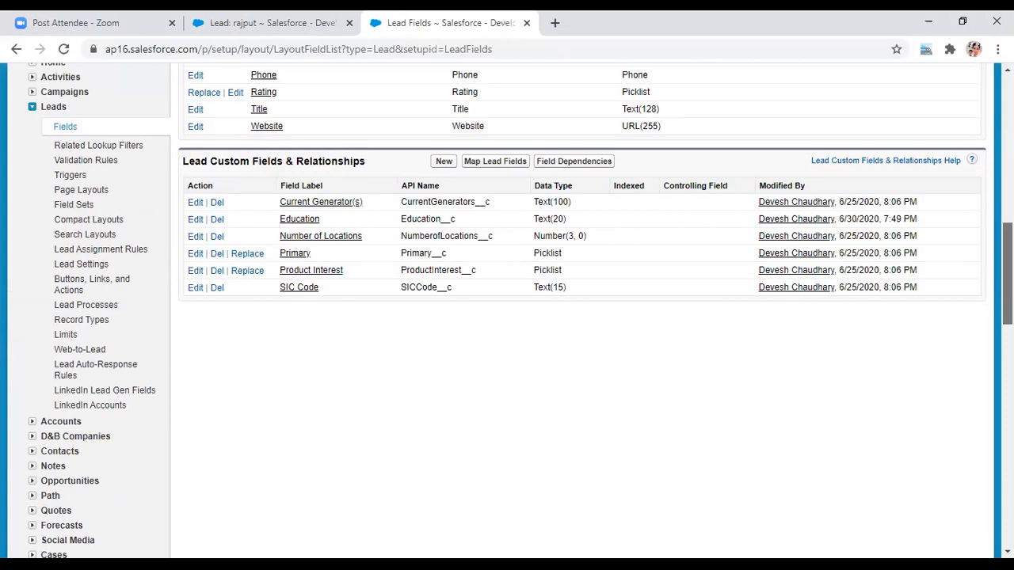
pyautogui.scroll(1, 520, 310)
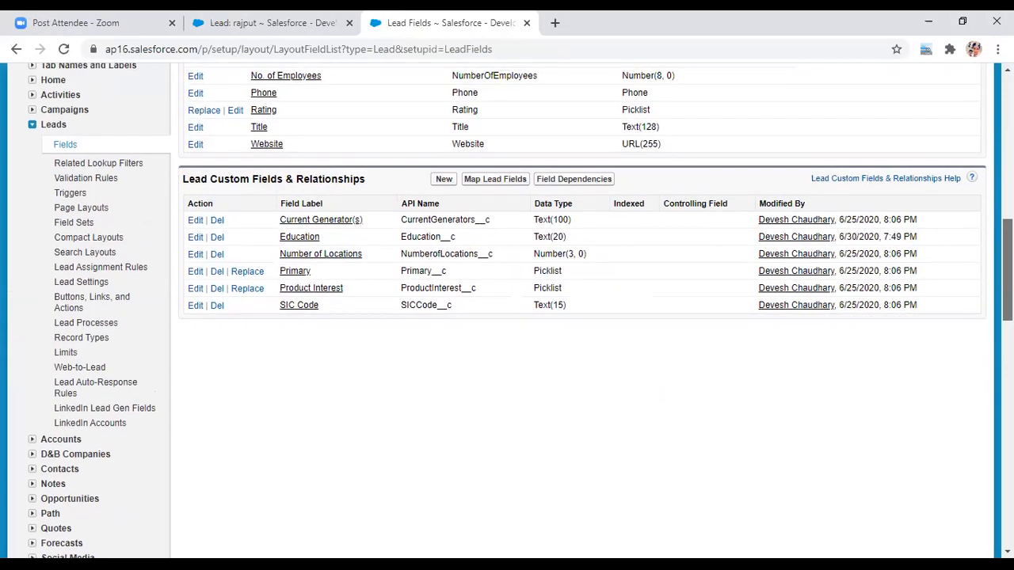
pyautogui.scroll(1, 521, 230)
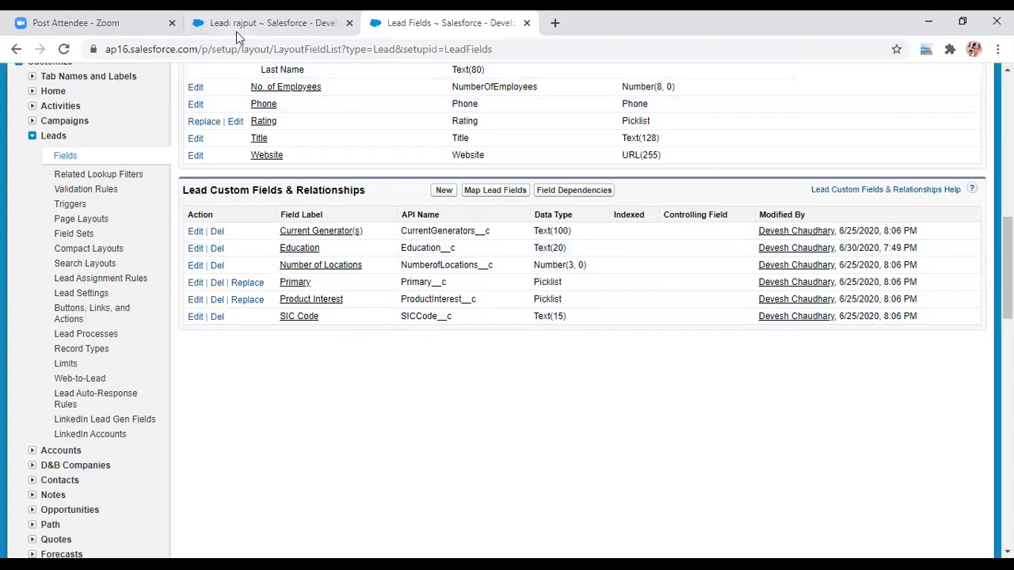
pyautogui.click(256, 22)
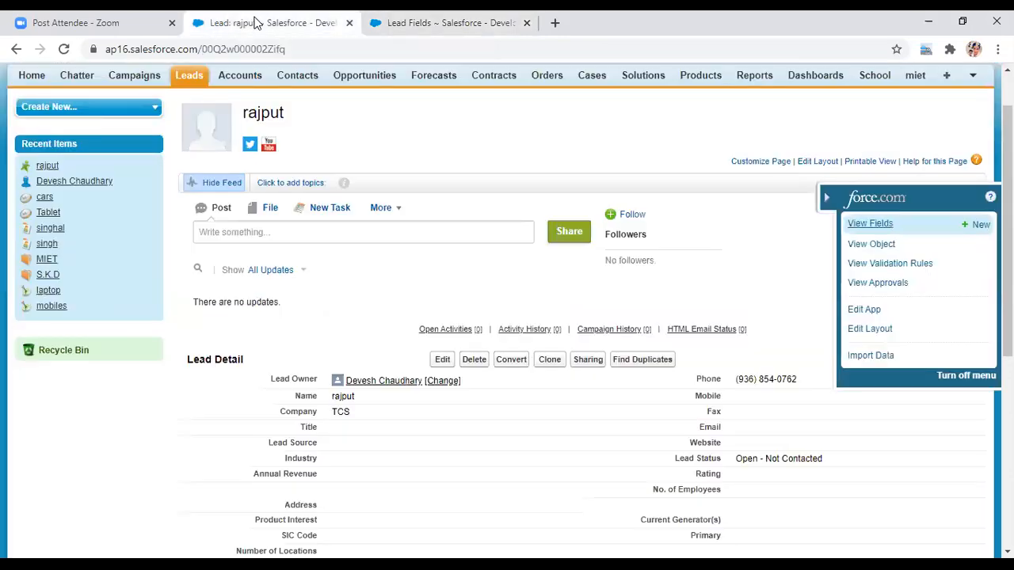
pyautogui.click(297, 49)
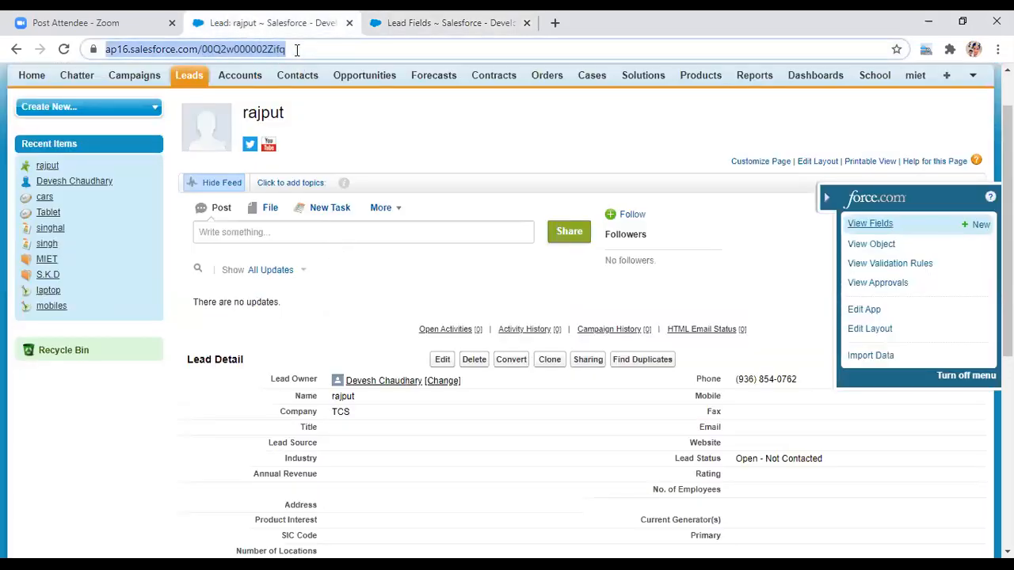
pyautogui.press('Return')
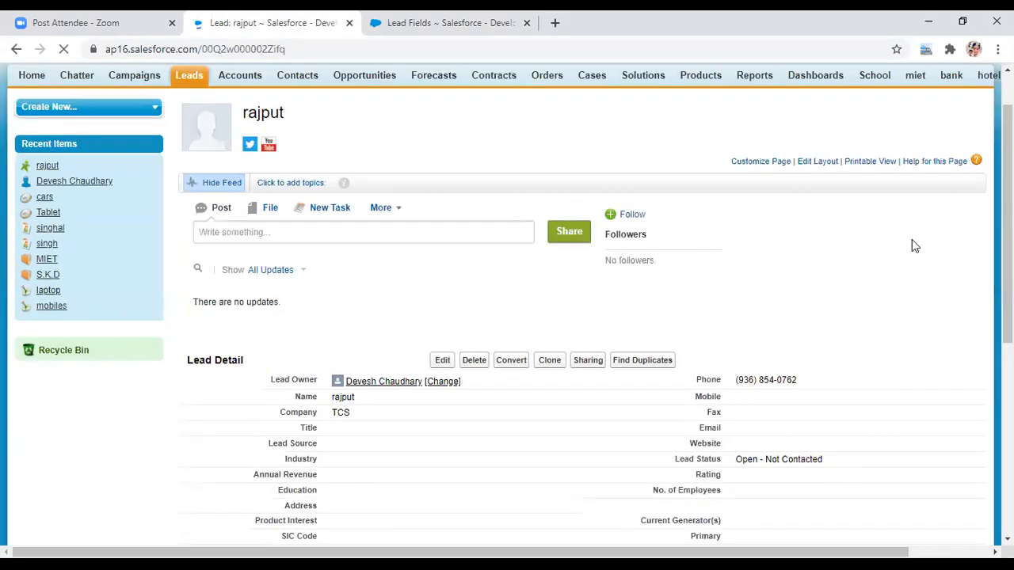
pyautogui.scroll(-3, 926, 230)
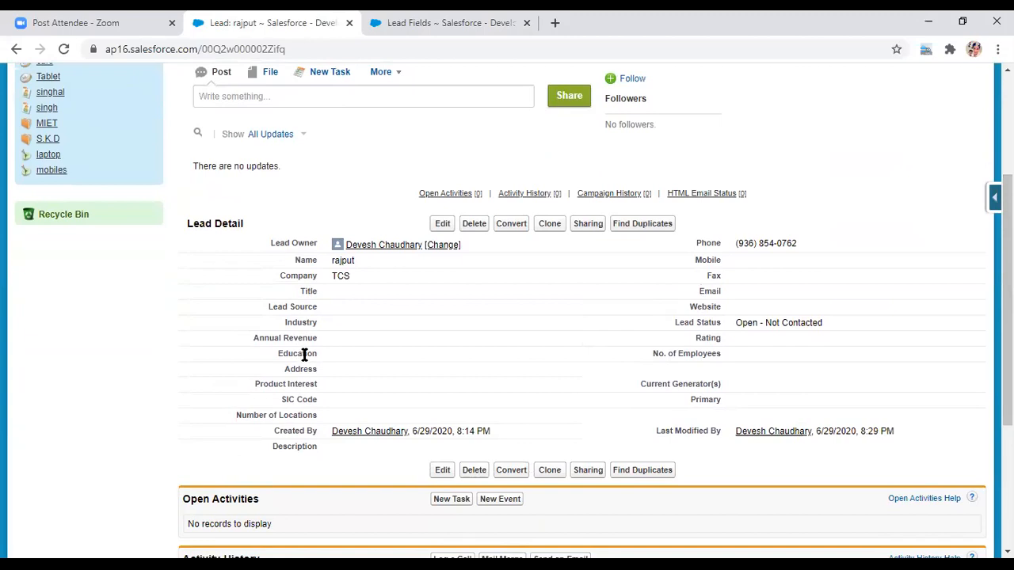
# - Edit the TCS lead's Education value inline to 'btech' and save the record
pyautogui.moveTo(313, 353); pyautogui.dragTo(270, 360)
pyautogui.click(335, 359)
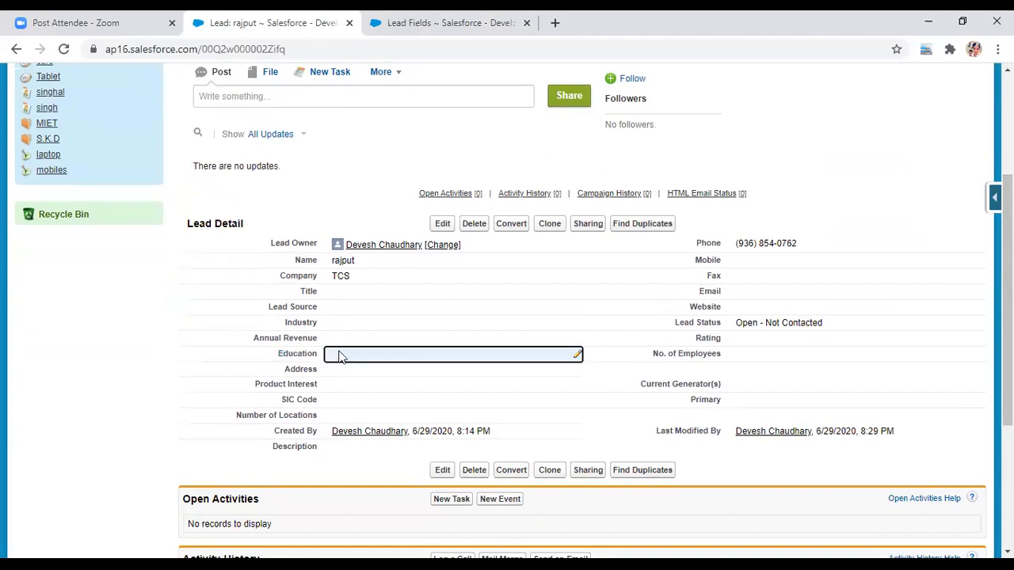
pyautogui.doubleClick(379, 352)
pyautogui.click(336, 356)
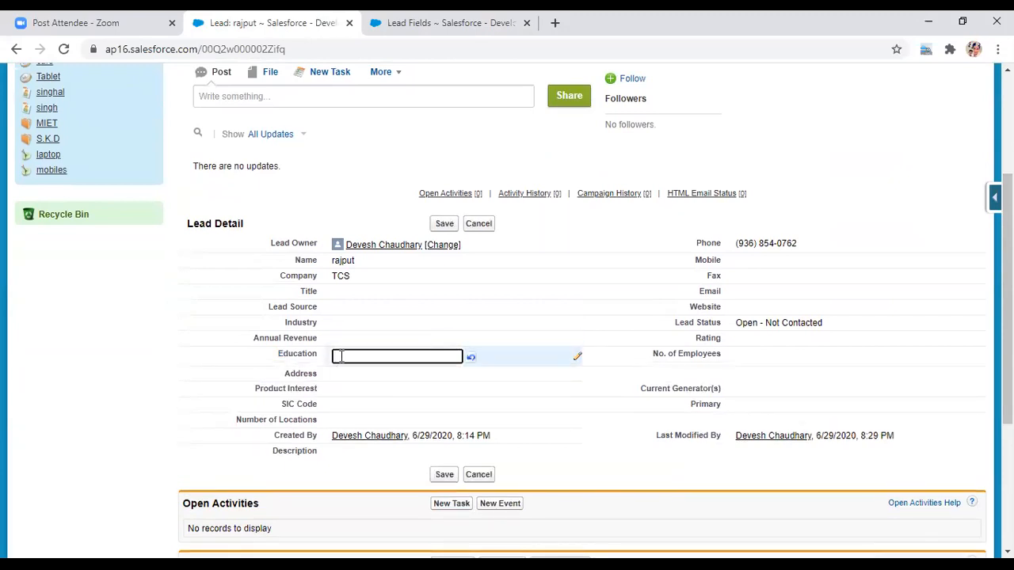
pyautogui.write('btecg')
pyautogui.press('BackSpace')
pyautogui.write('h')
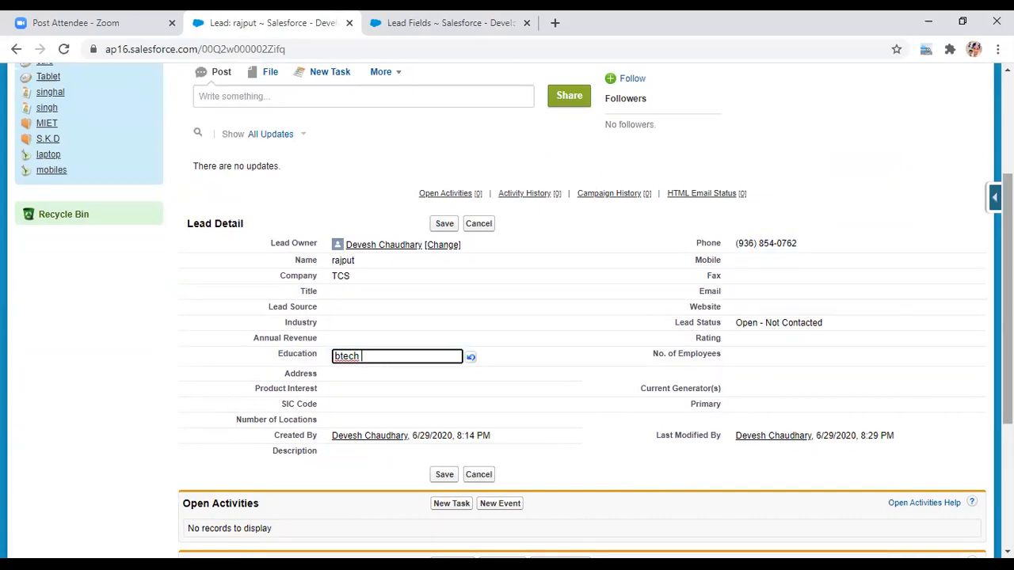
pyautogui.click(445, 475)
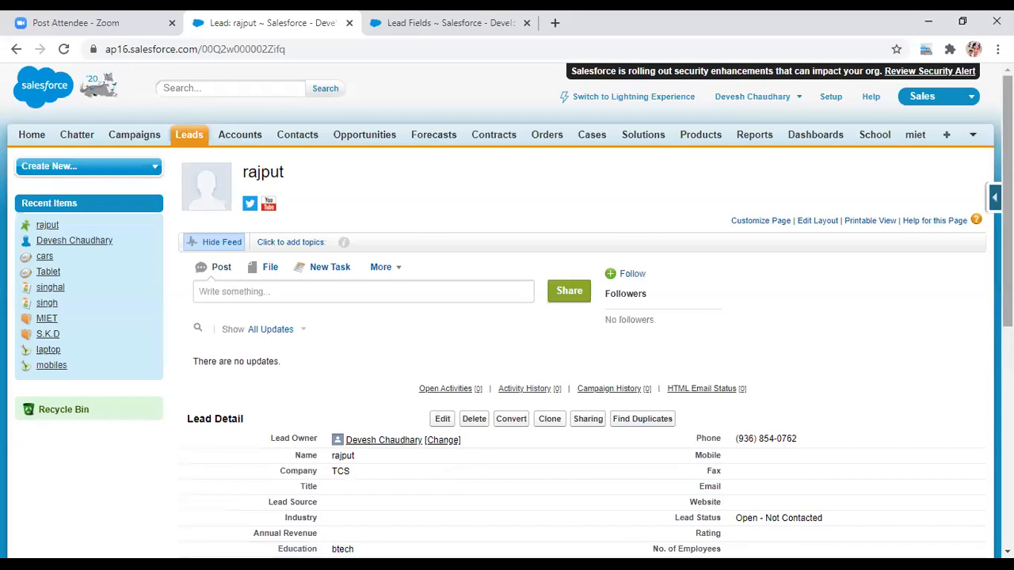
pyautogui.scroll(-2, 507, 309)
pyautogui.scroll(2, 507, 309)
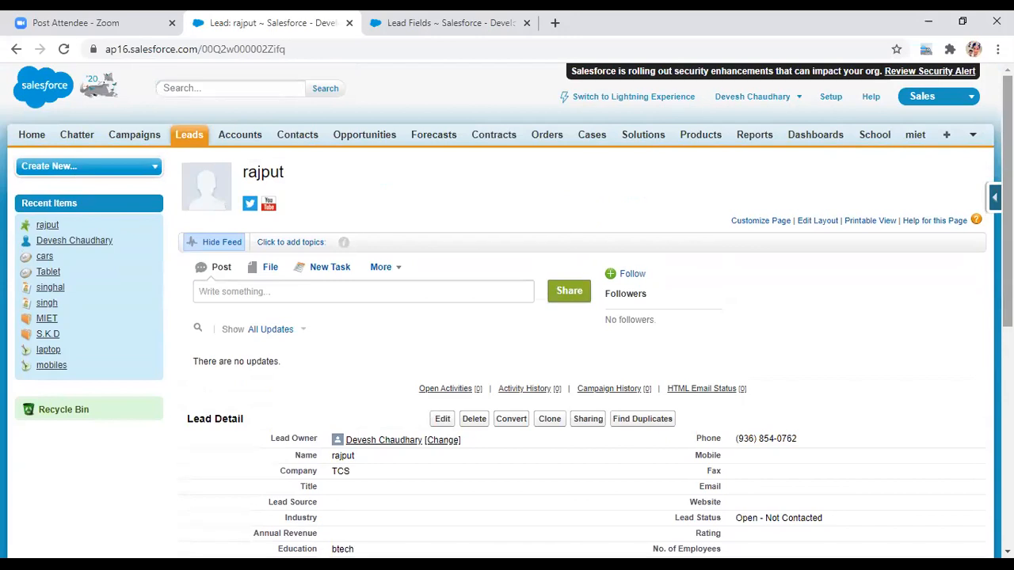
# - Go to the School tab and use force.com quick access View Fields to reach School's definition page
pyautogui.click(881, 141)
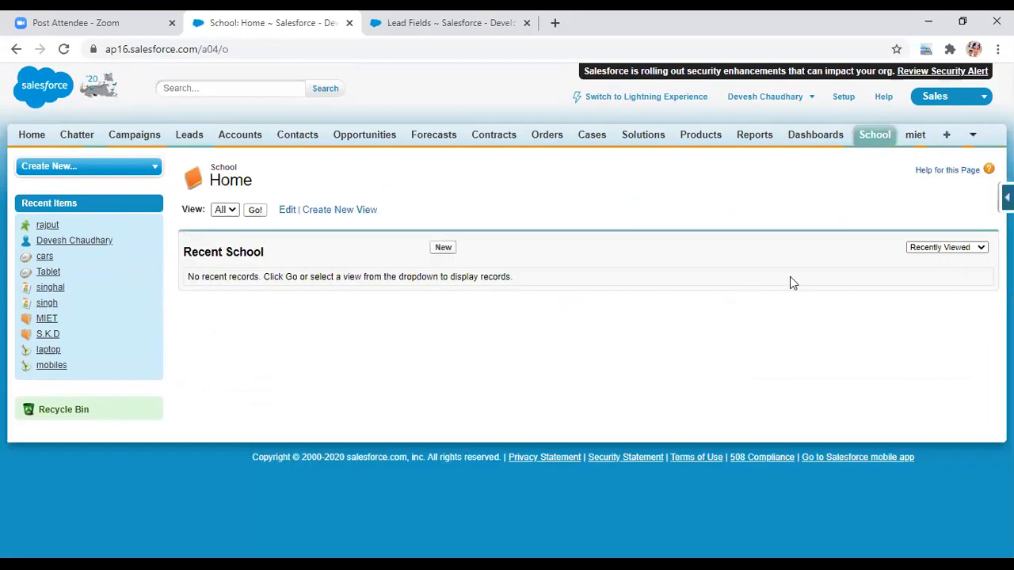
pyautogui.click(1007, 197)
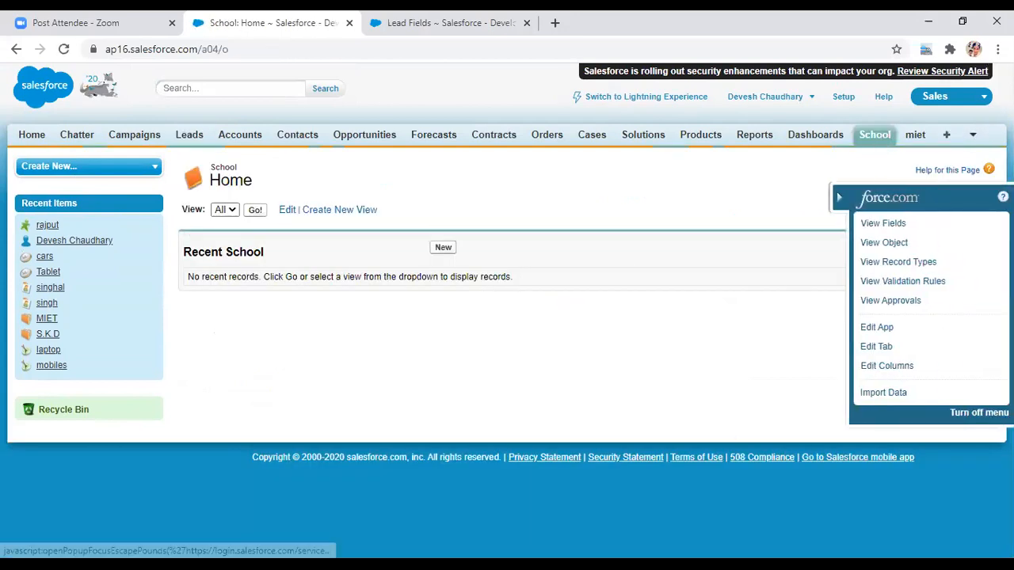
pyautogui.click(882, 224)
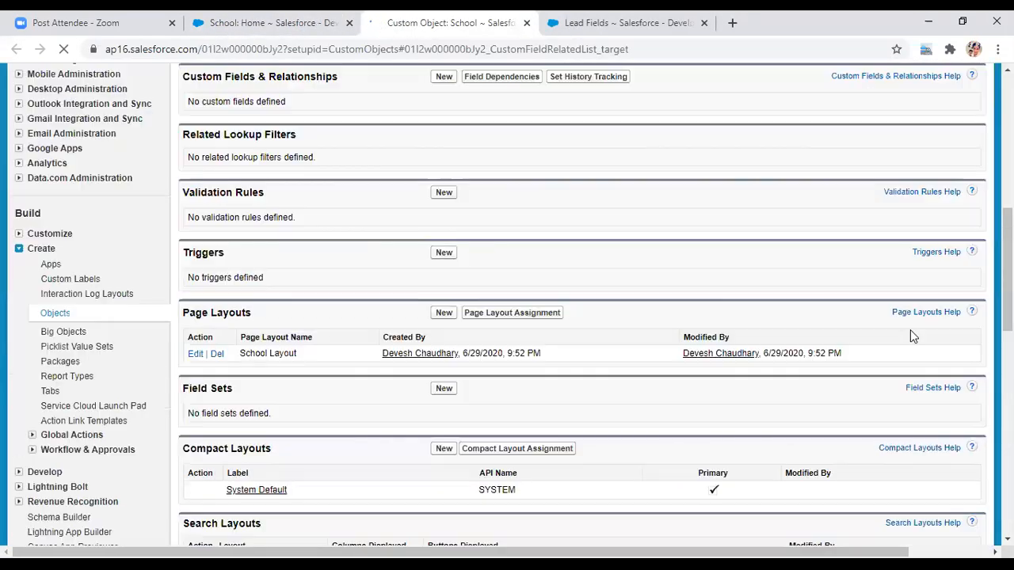
pyautogui.moveTo(1008, 262); pyautogui.dragTo(1008, 283)
# - Start a new School field set and enter 'Library' as its Field Set Label
pyautogui.click(439, 290)
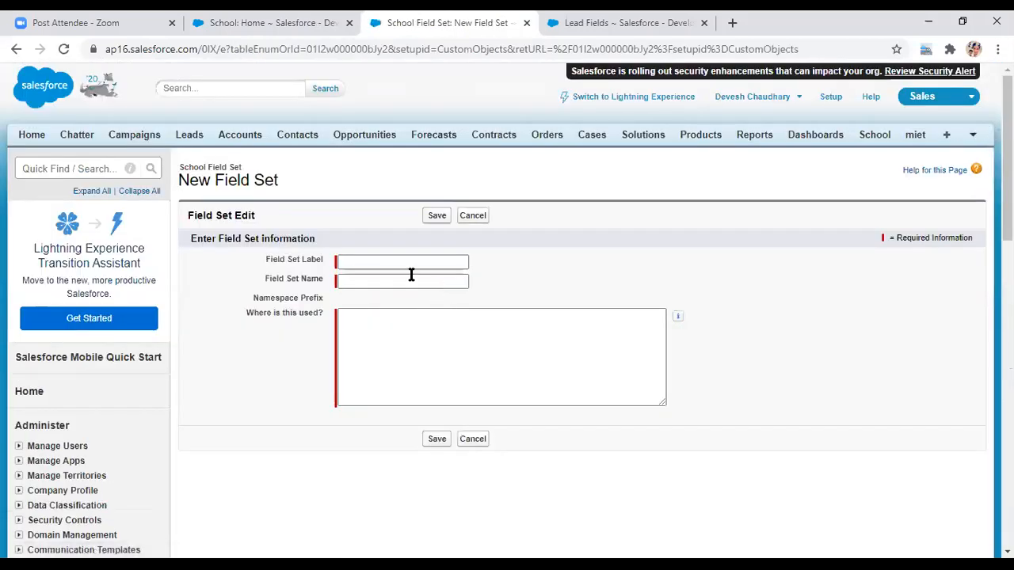
pyautogui.click(380, 261)
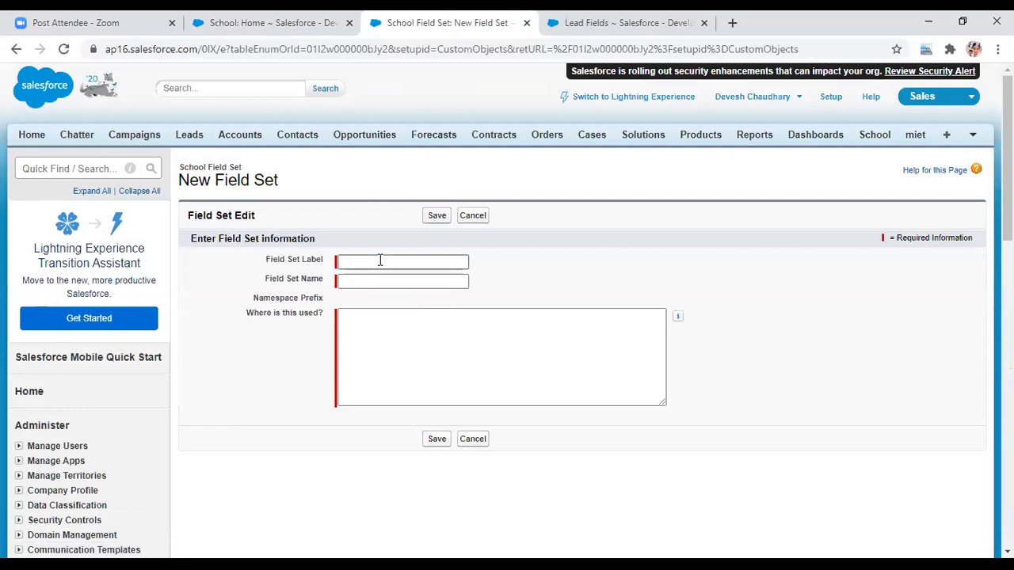
pyautogui.click(380, 261)
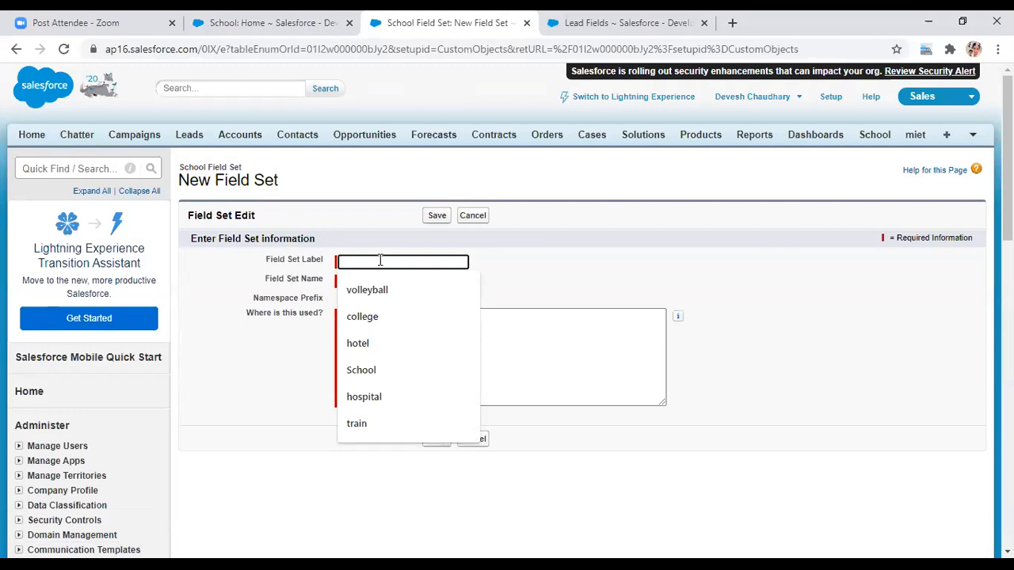
pyautogui.write('Library')
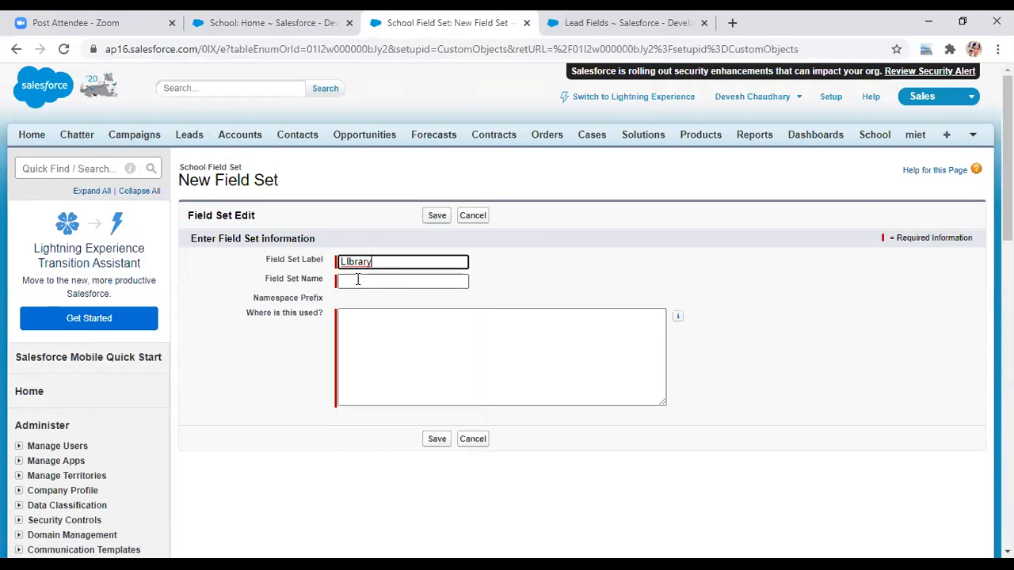
pyautogui.click(357, 280)
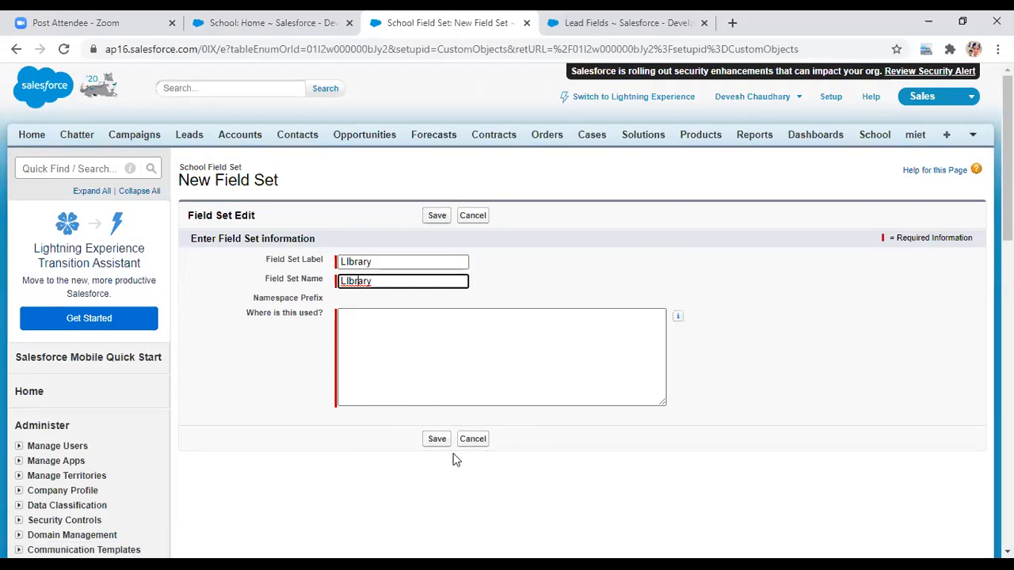
# - Try saving the field set, then retype the label 'Library' and fix the name's capital I
pyautogui.click(436, 440)
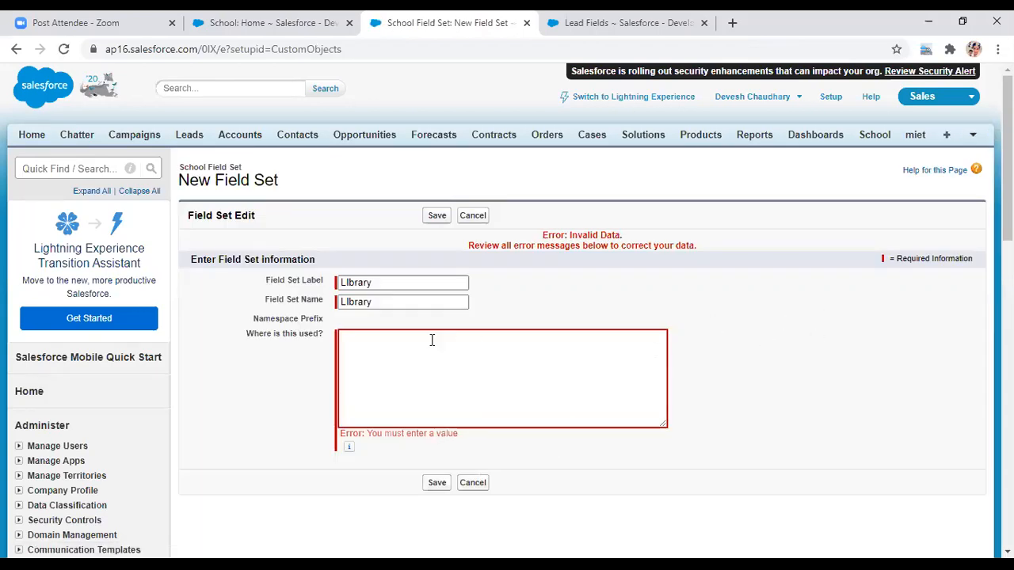
pyautogui.click(384, 283)
pyautogui.press('BackSpace')
pyautogui.press('BackSpace')
pyautogui.press('BackSpace')
pyautogui.press('BackSpace')
pyautogui.press('BackSpace')
pyautogui.press('BackSpace')
pyautogui.press('BackSpace')
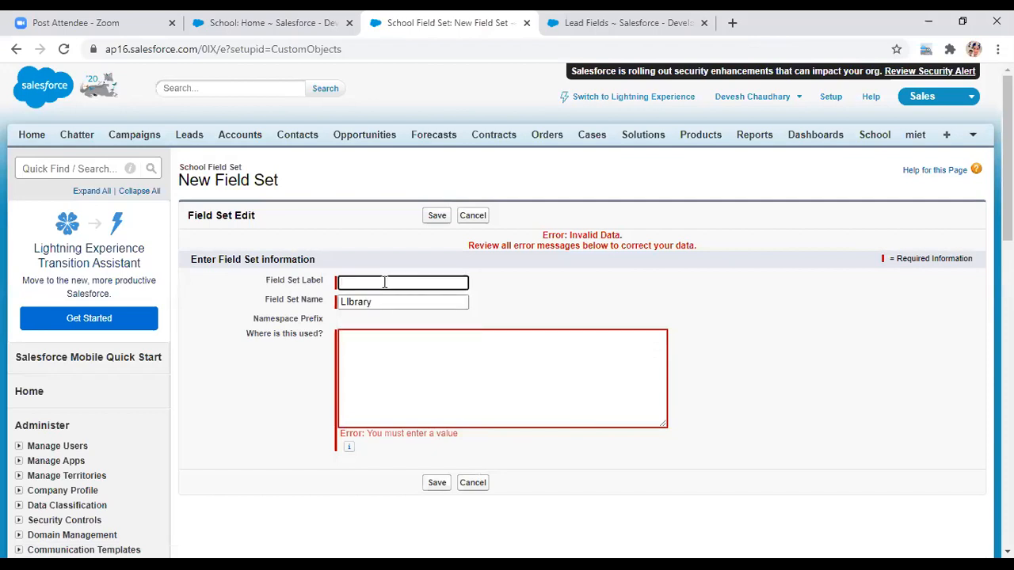
pyautogui.write('L')
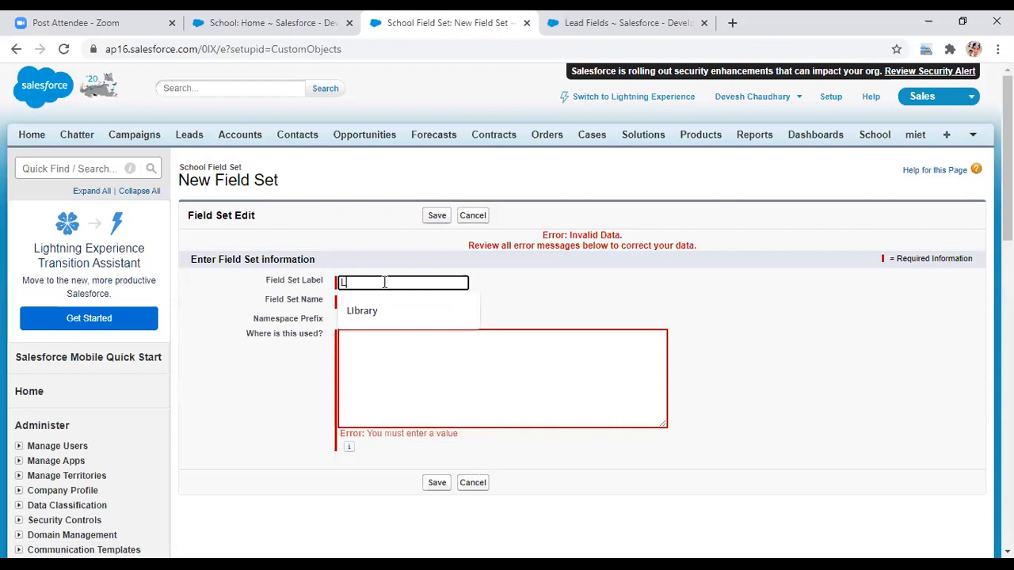
pyautogui.write('ibrary')
pyautogui.click(590, 293)
pyautogui.click(408, 301)
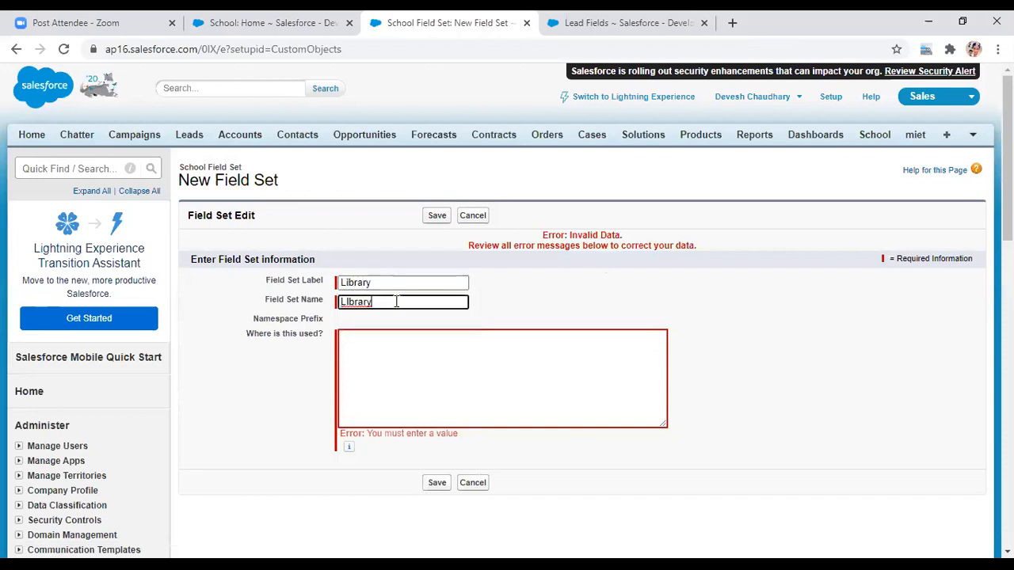
pyautogui.press('Left')
pyautogui.press('Left')
pyautogui.press('Left')
pyautogui.press('Left')
pyautogui.press('BackSpace')
pyautogui.write('i')
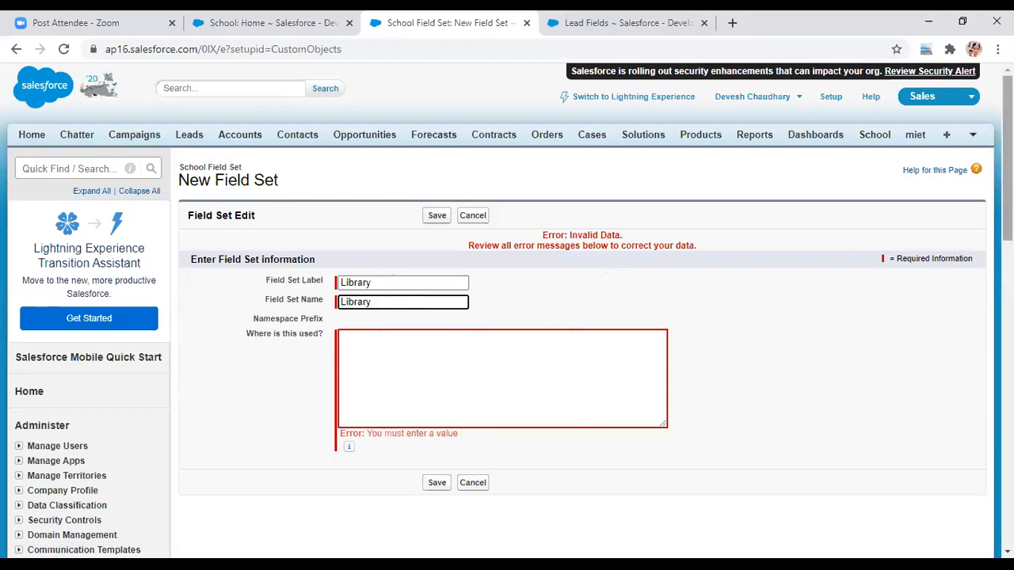
# - Retry the save, then clear the label and back out to cancel the unsaved field set
pyautogui.scroll(-1, 507, 309)
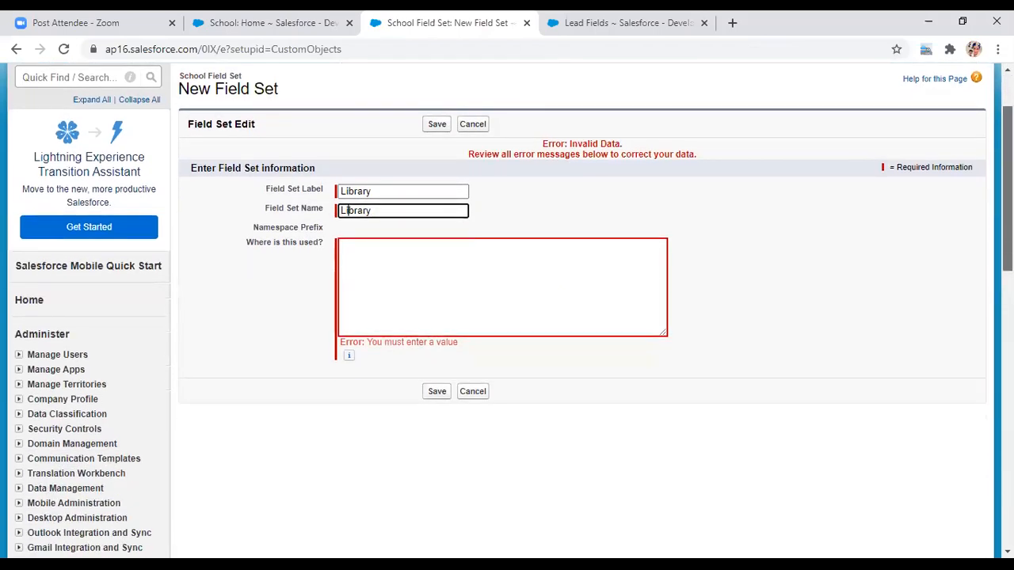
pyautogui.scroll(-3, 436, 487)
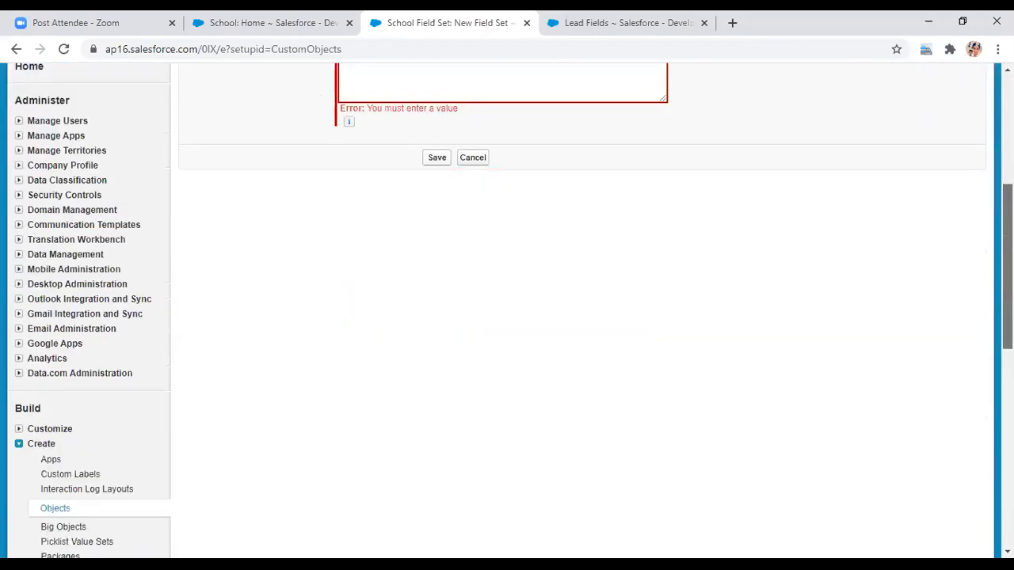
pyautogui.scroll(5, 437, 488)
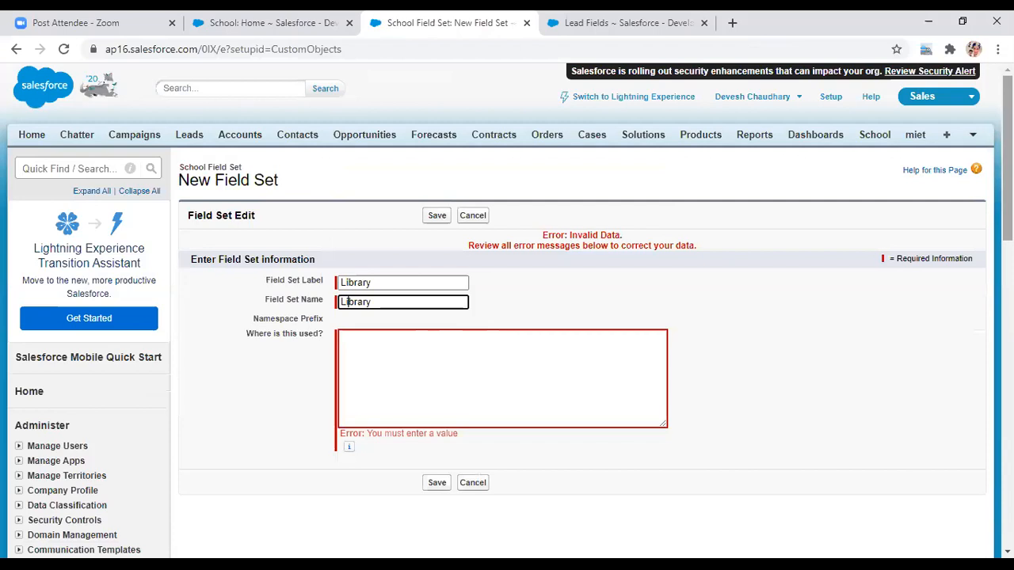
pyautogui.click(434, 489)
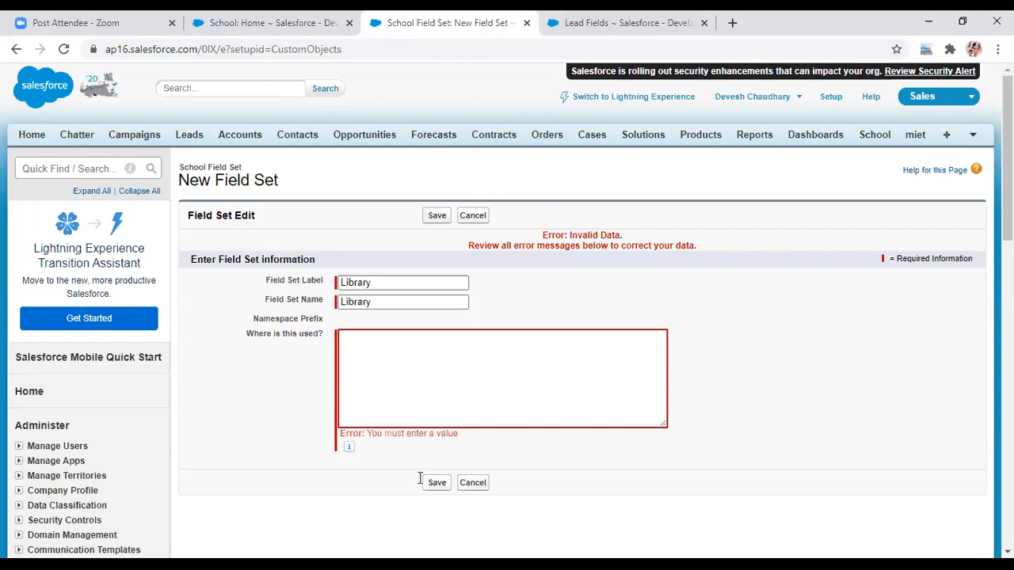
pyautogui.click(370, 284)
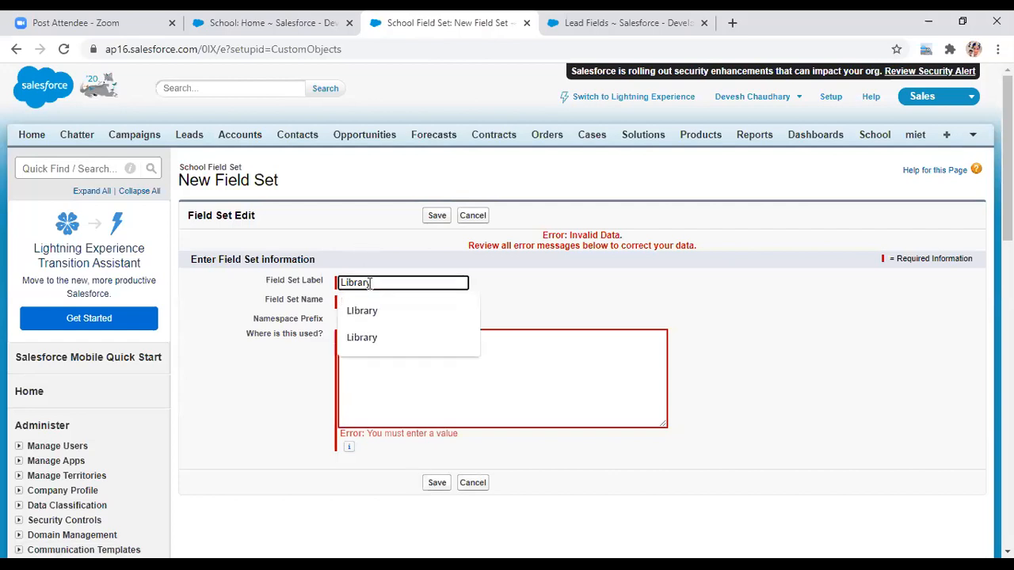
pyautogui.write('L')
pyautogui.press('BackSpace')
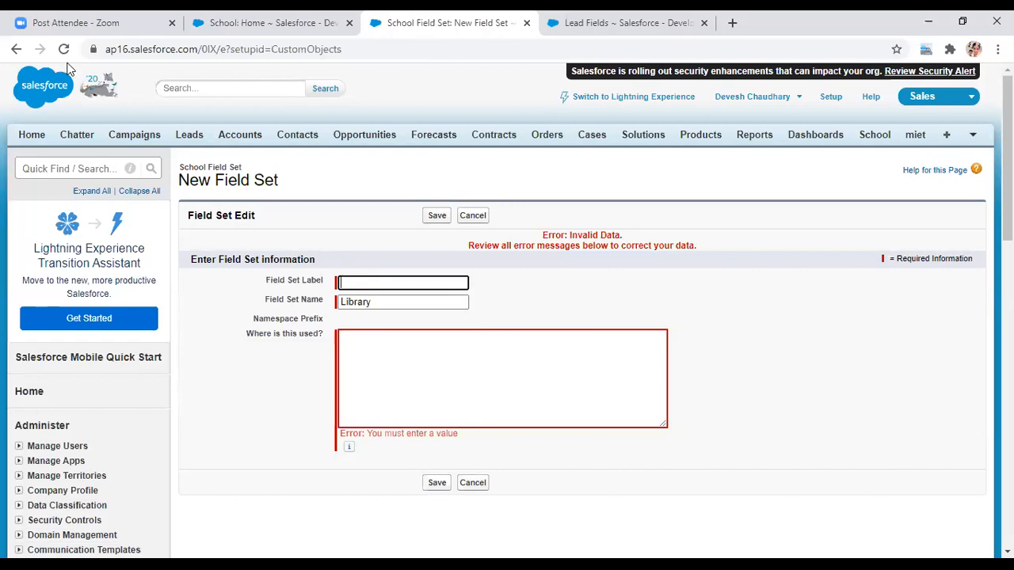
pyautogui.click(16, 50)
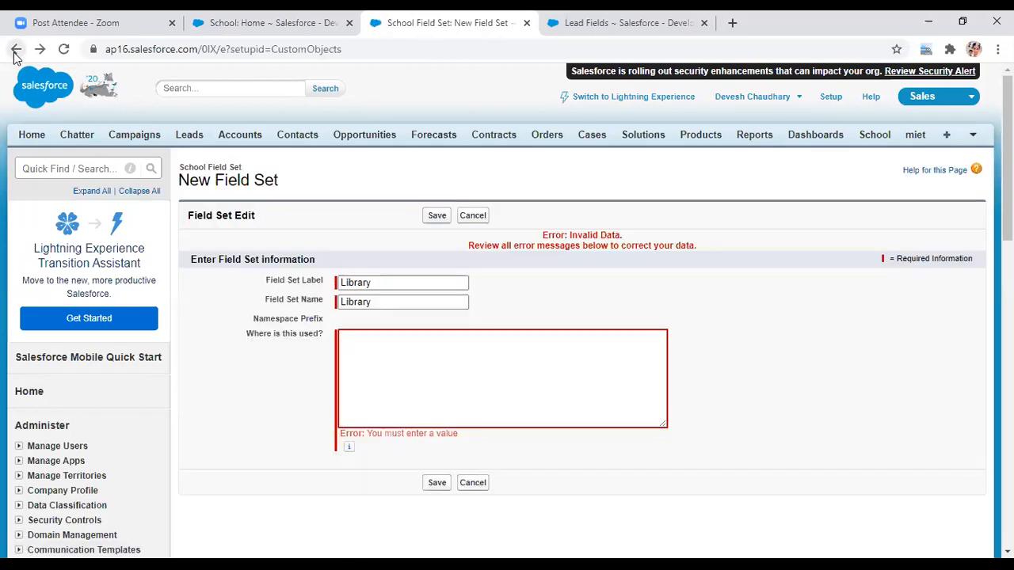
pyautogui.click(15, 50)
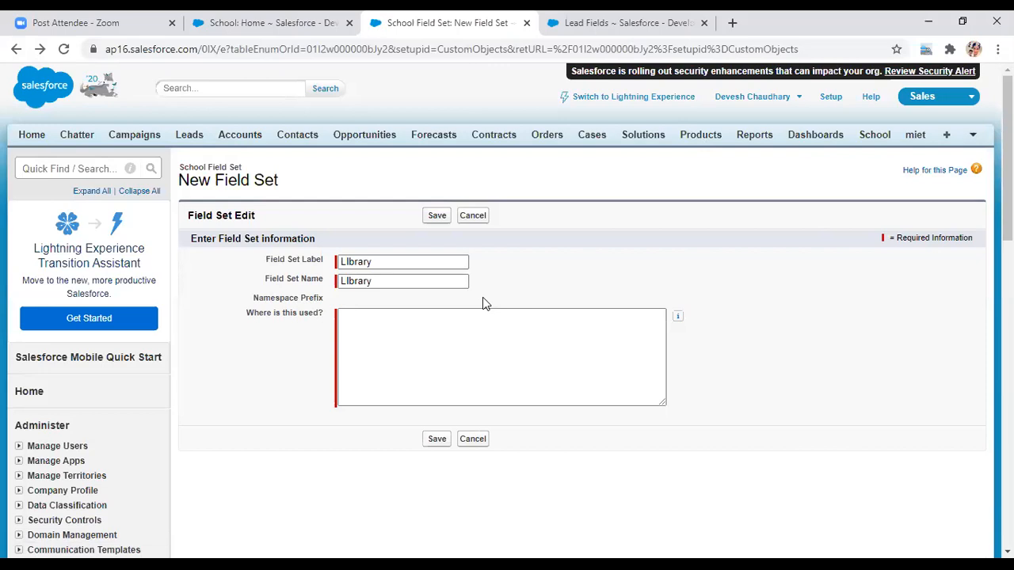
pyautogui.click(472, 217)
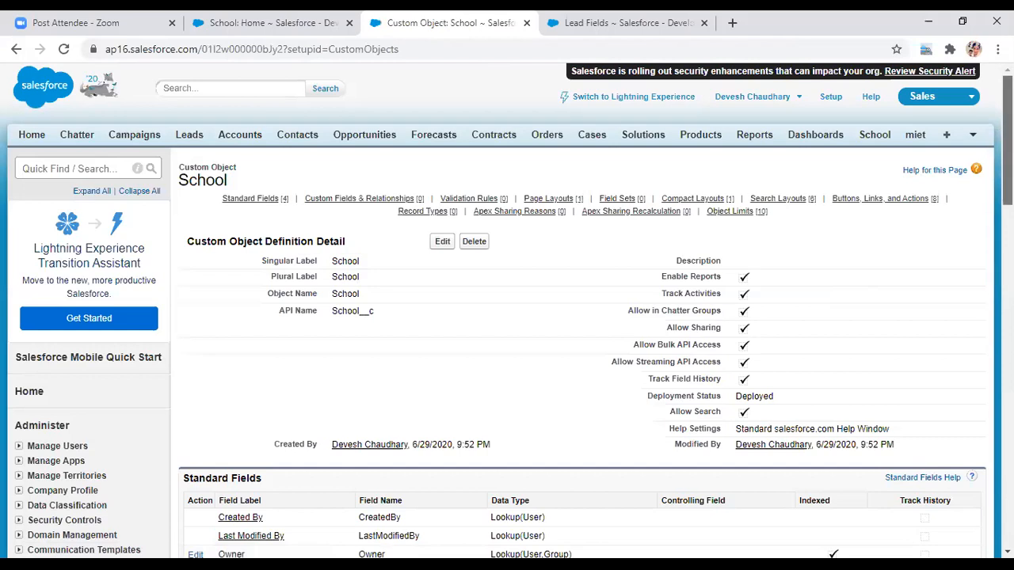
pyautogui.scroll(-2, 508, 317)
pyautogui.scroll(-1, 507, 317)
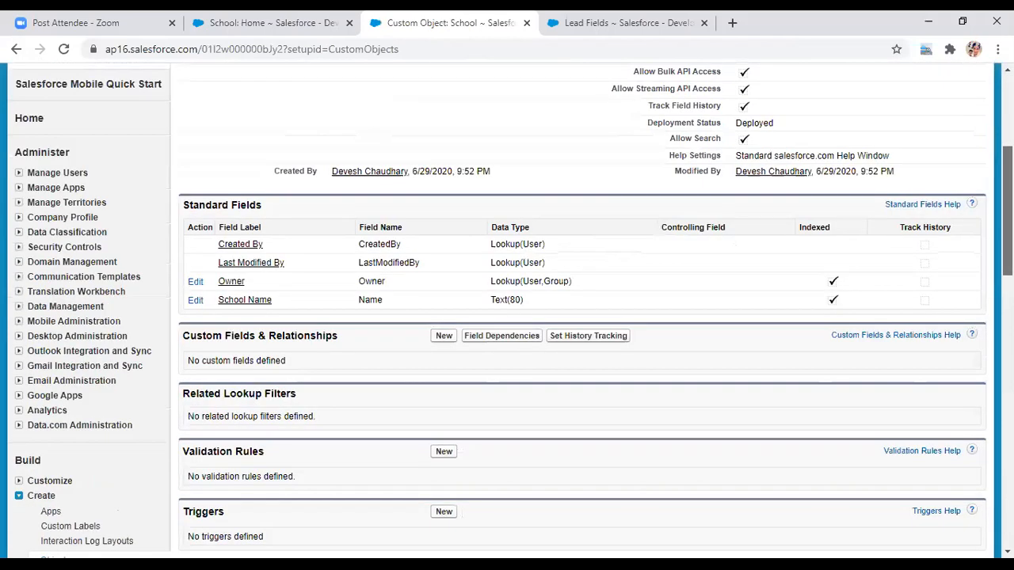
pyautogui.scroll(-2, 507, 317)
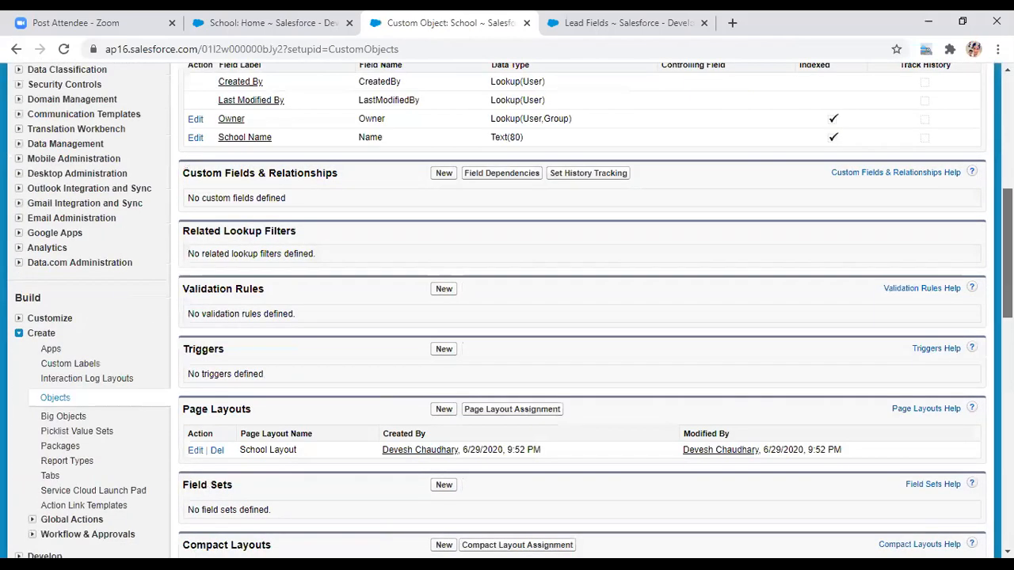
pyautogui.scroll(-1, 421, 492)
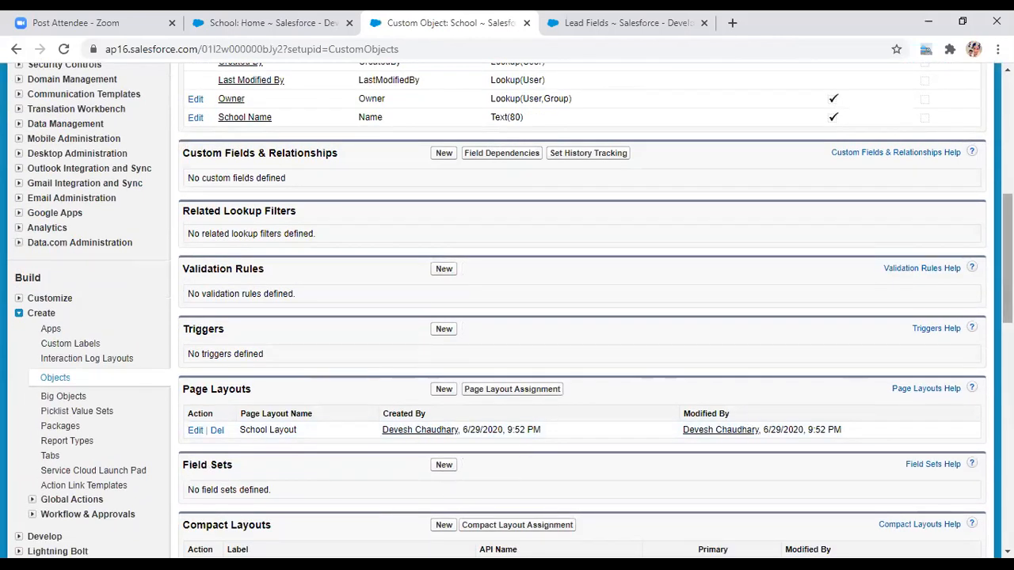
pyautogui.scroll(3, 507, 317)
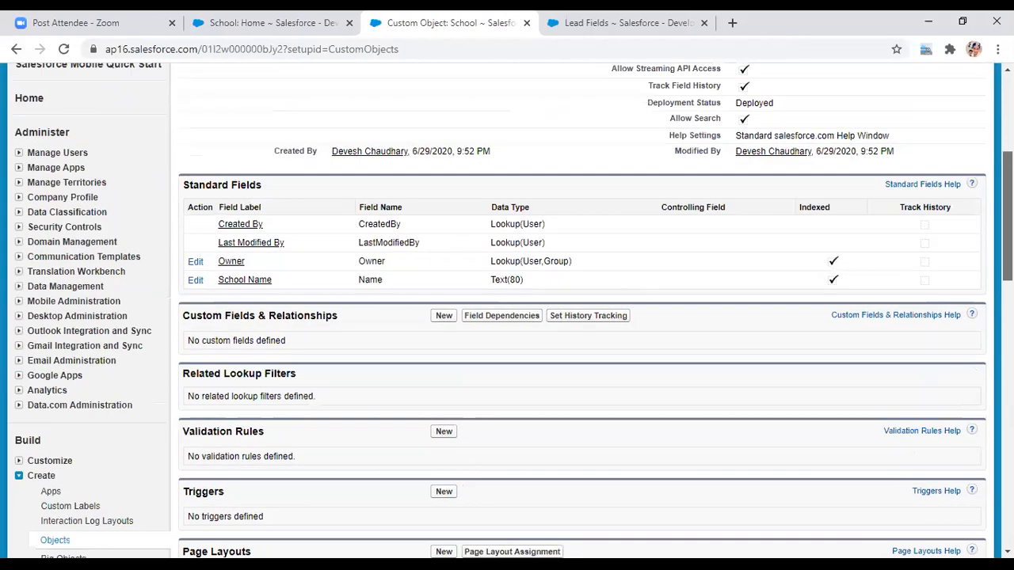
pyautogui.scroll(1, 599, 335)
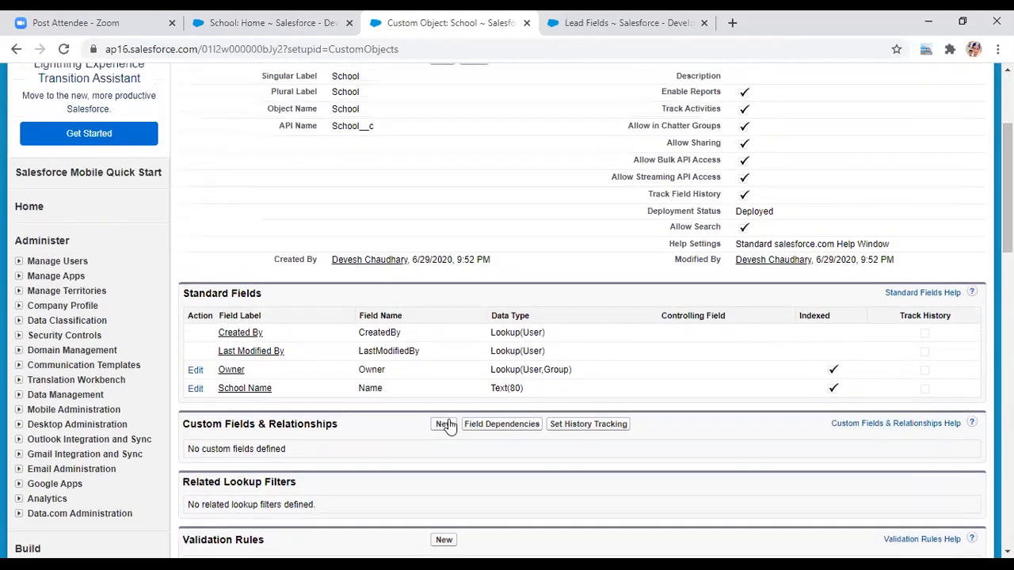
# - Start a new School custom field with the Number data type and continue to its details
pyautogui.click(443, 425)
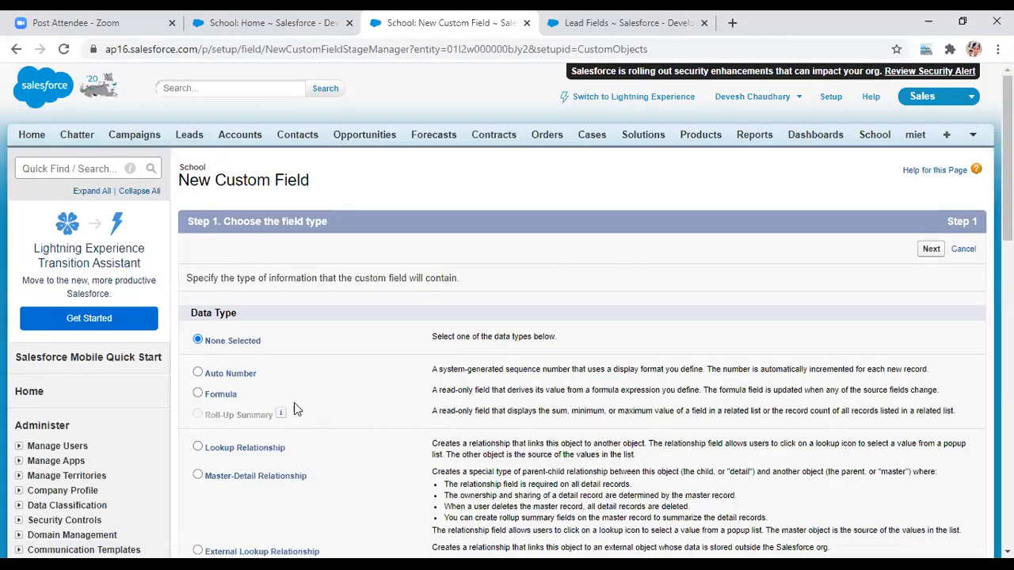
pyautogui.moveTo(1007, 158); pyautogui.dragTo(1007, 303)
pyautogui.click(198, 295)
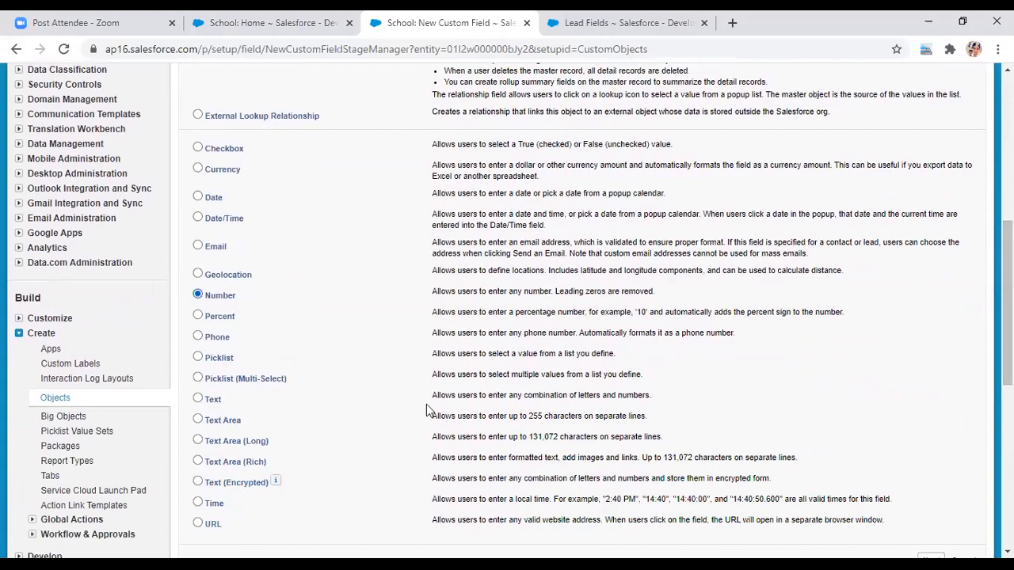
pyautogui.moveTo(1007, 304); pyautogui.dragTo(1007, 389)
pyautogui.click(933, 306)
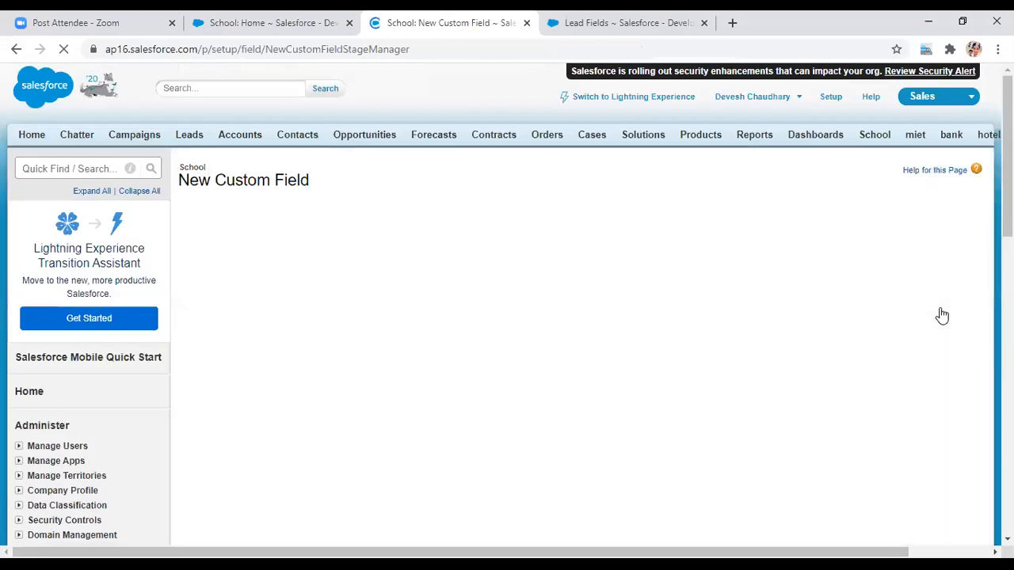
# - Label the Number field 'Online' with field name Online, keeping length 18 and 0 decimals
pyautogui.click(347, 280)
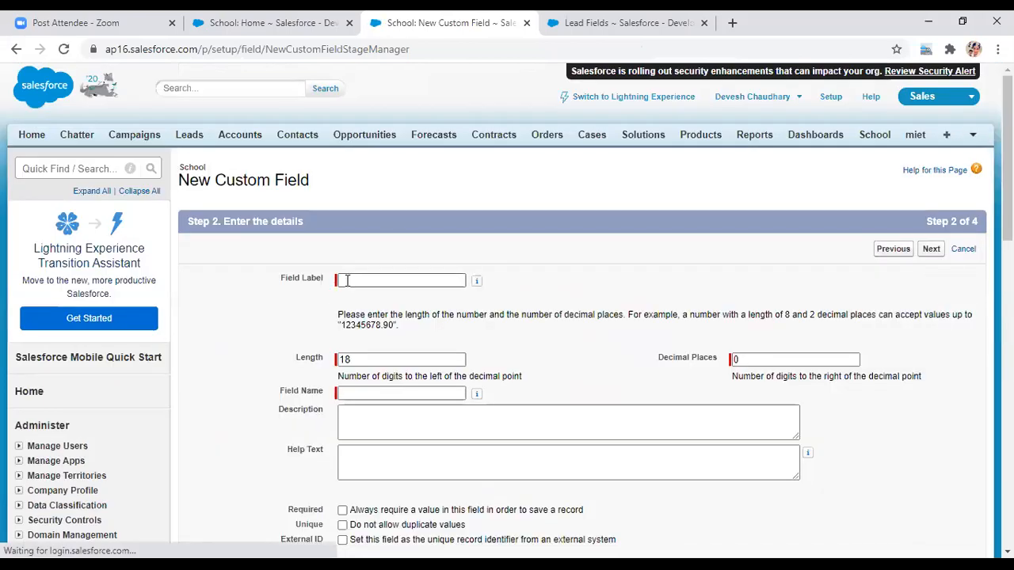
pyautogui.click(347, 280)
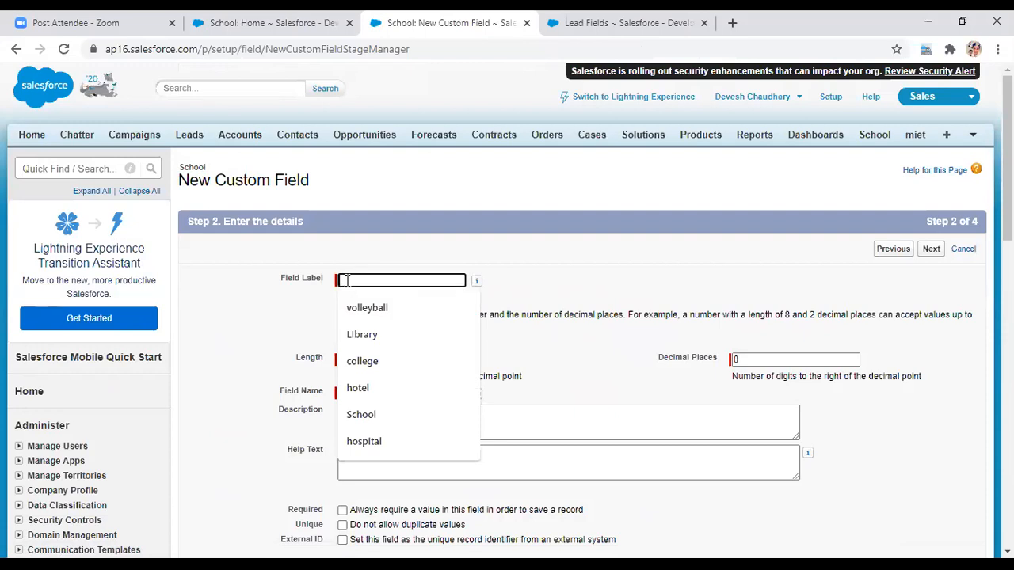
pyautogui.write('O')
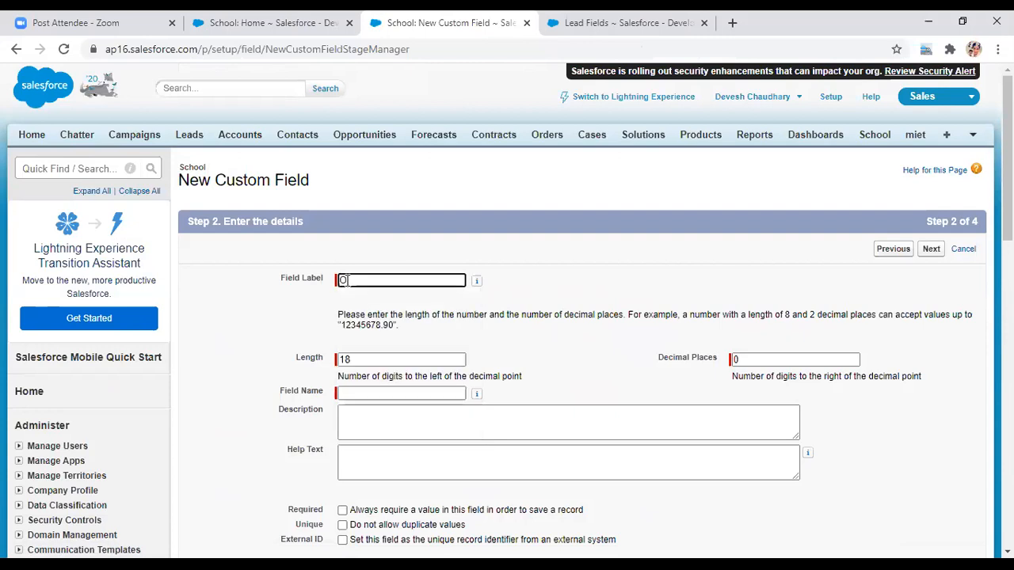
pyautogui.write('Nline')
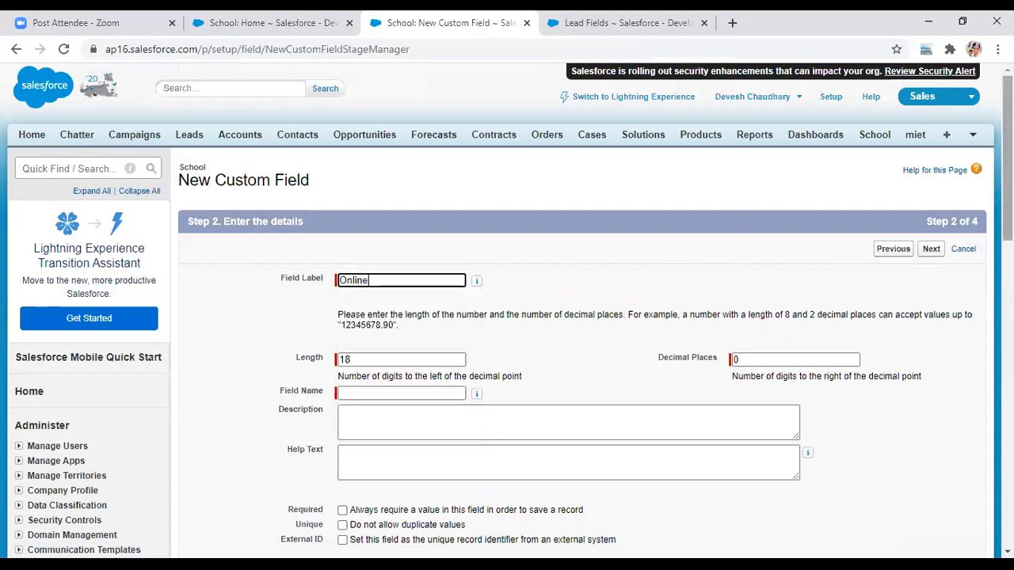
pyautogui.click(359, 393)
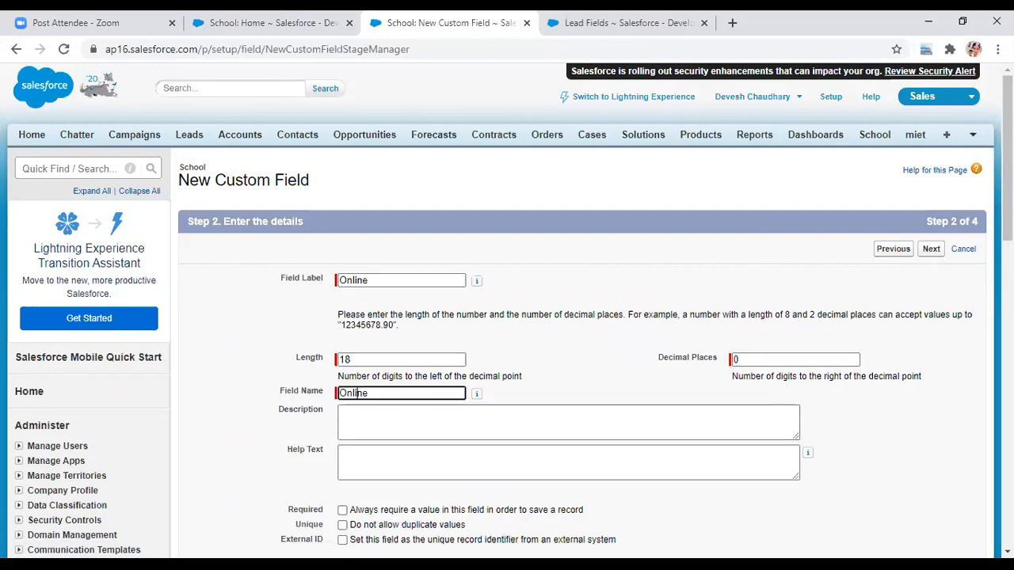
pyautogui.scroll(-3, 507, 317)
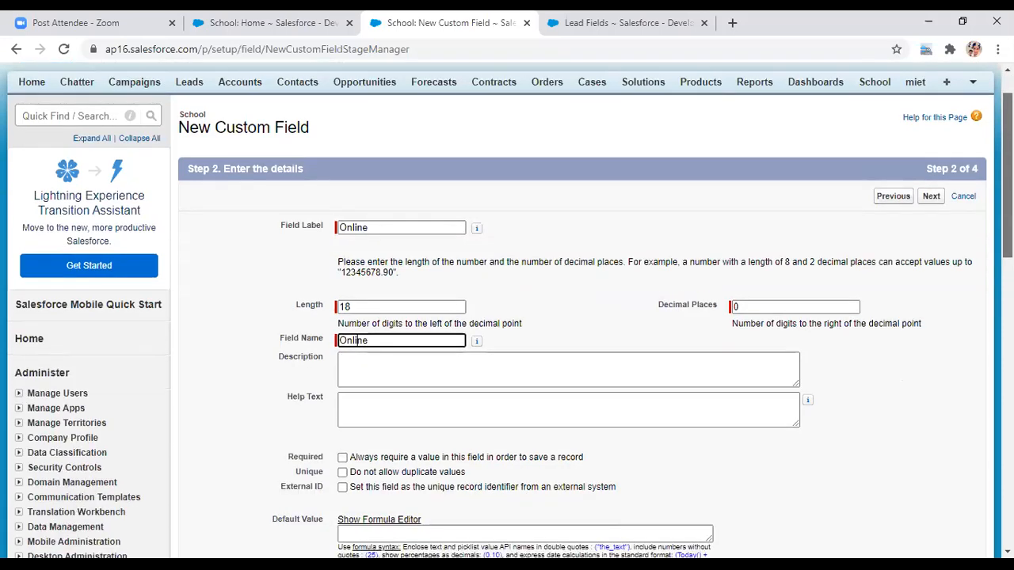
pyautogui.moveTo(1008, 219)
pyautogui.mouseDown()
pyautogui.moveTo(1008, 269)
pyautogui.moveTo(1008, 217)
pyautogui.mouseUp()
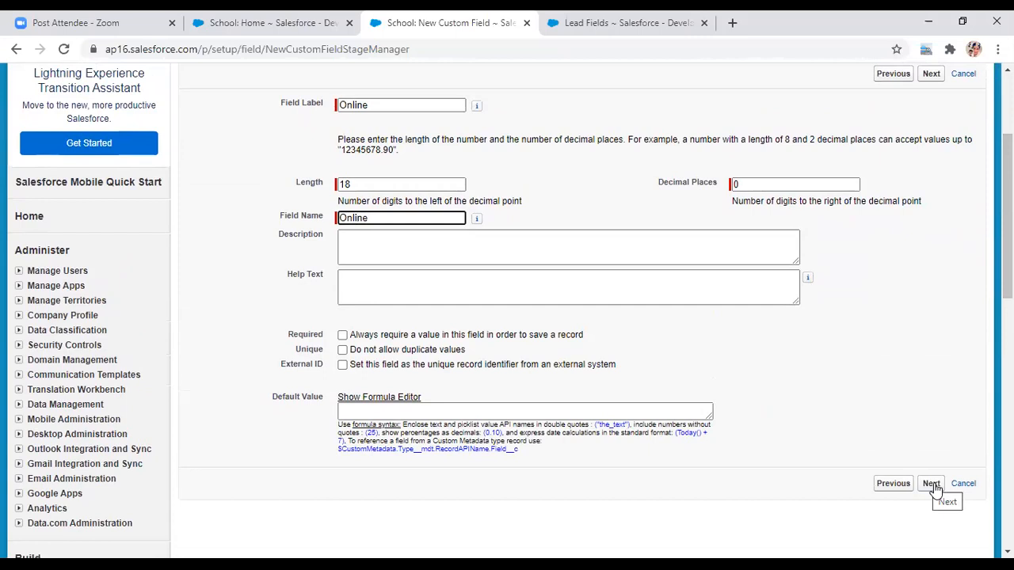
pyautogui.click(933, 485)
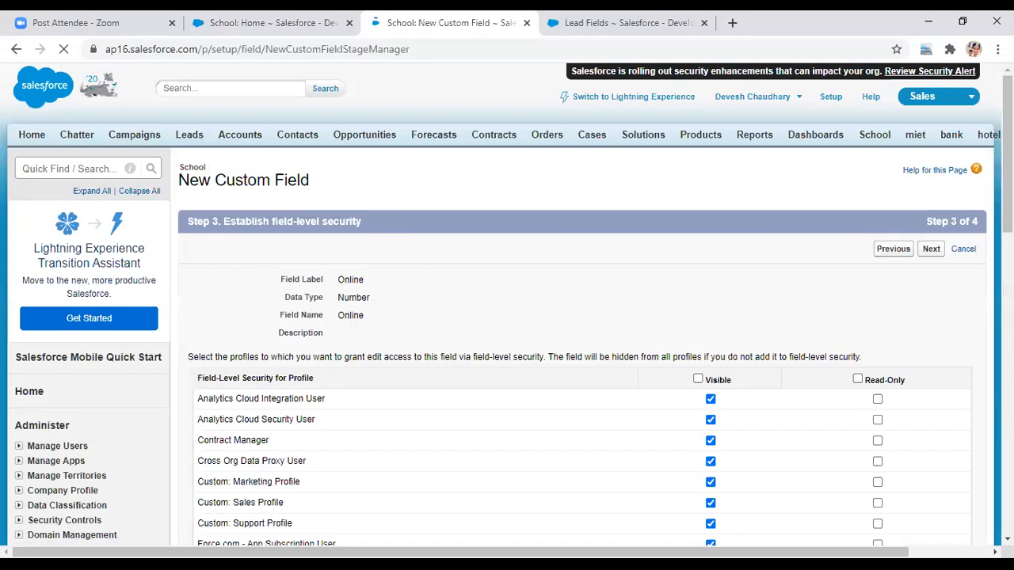
# - Accept default profile visibility and School Layout placement, then save the Online field
pyautogui.moveTo(1007, 159); pyautogui.dragTo(1007, 244)
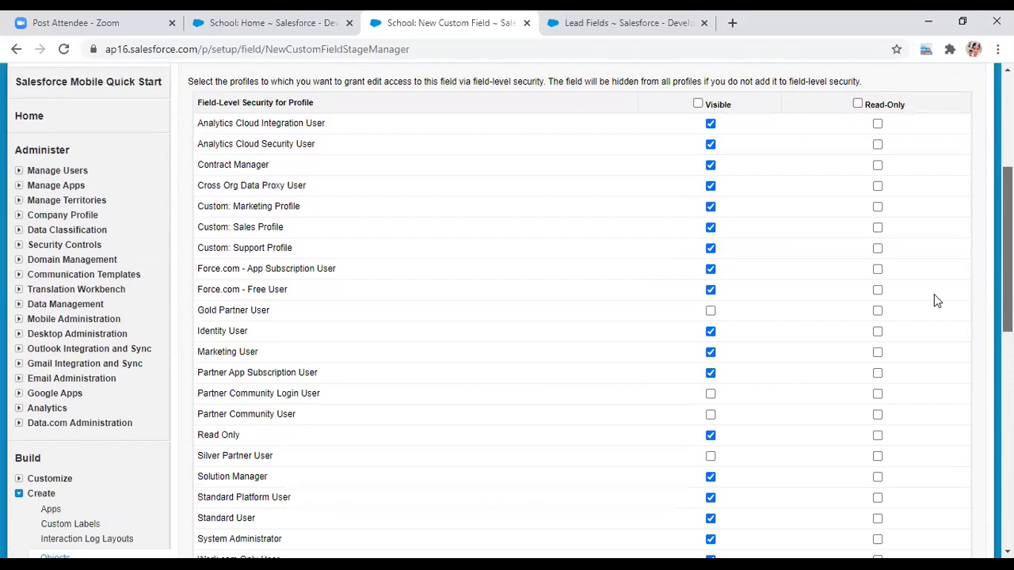
pyautogui.scroll(-4, 934, 294)
pyautogui.click(931, 330)
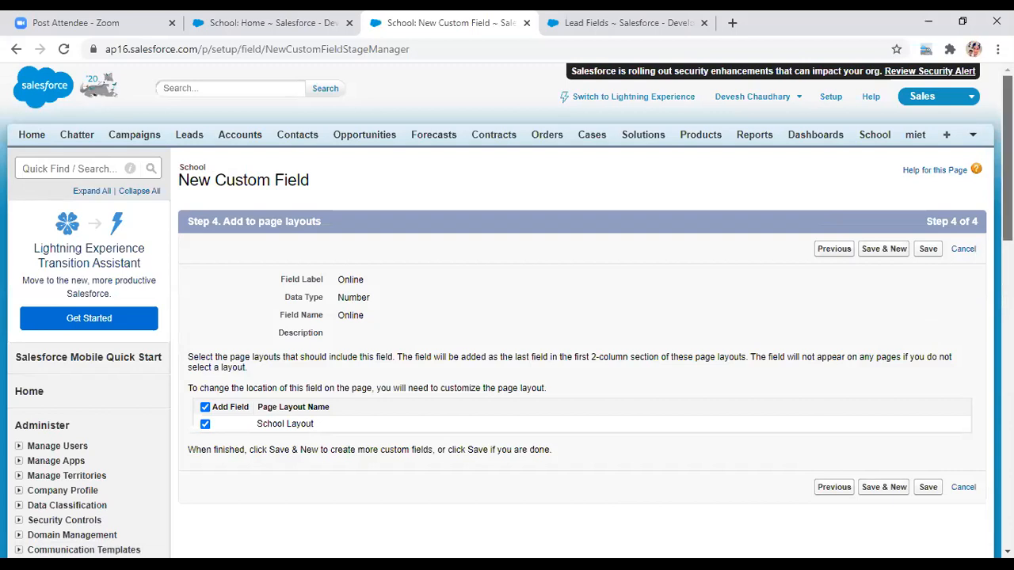
pyautogui.moveTo(1008, 178); pyautogui.dragTo(1008, 207)
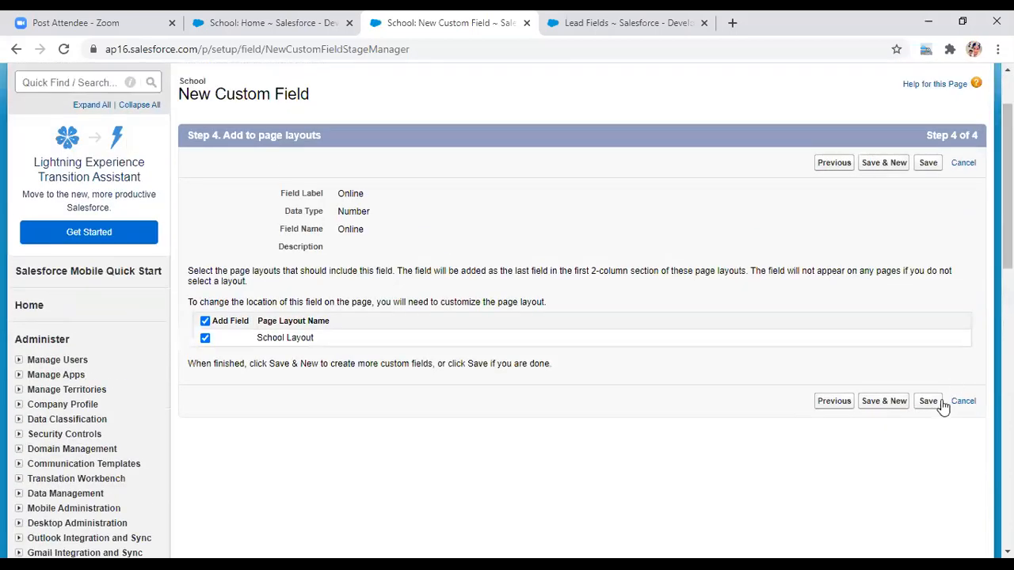
pyautogui.click(928, 402)
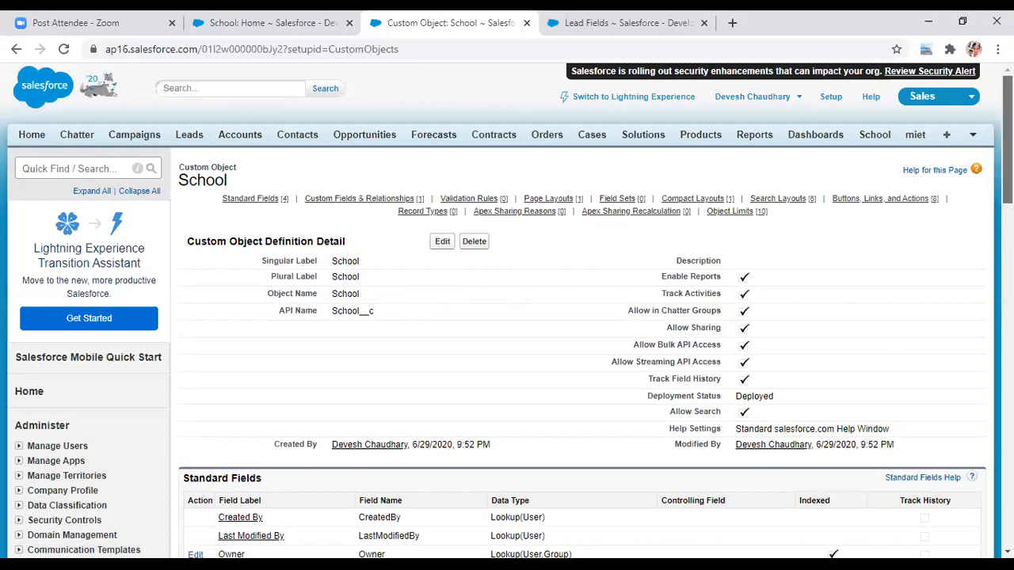
pyautogui.scroll(-1, 506, 310)
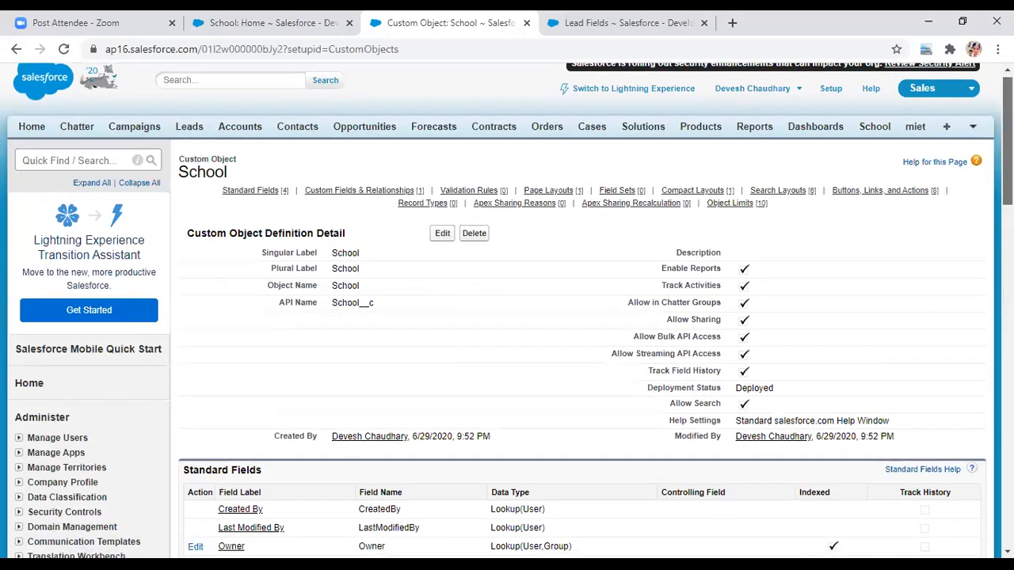
pyautogui.scroll(-2, 507, 311)
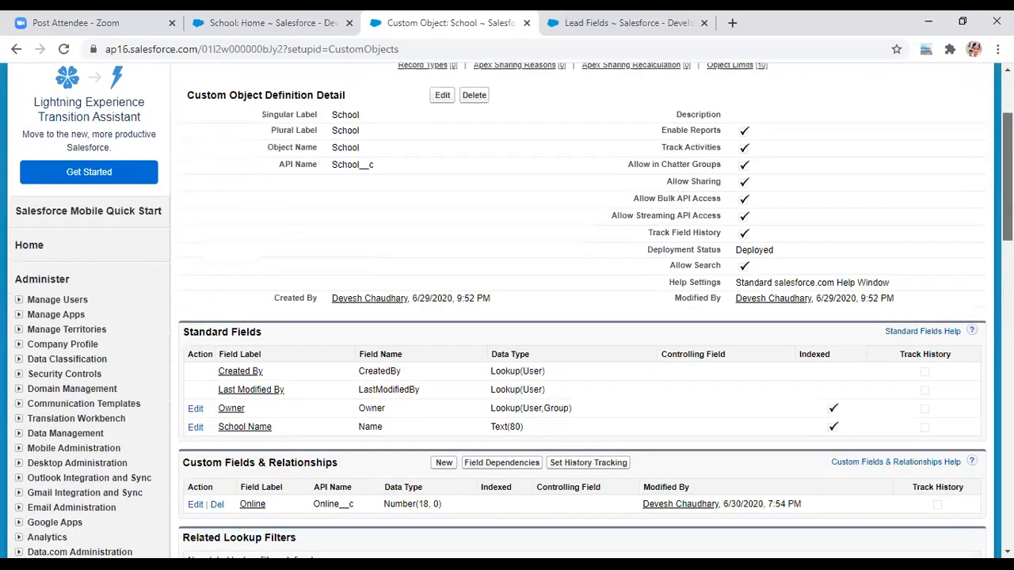
pyautogui.scroll(-1, 354, 173)
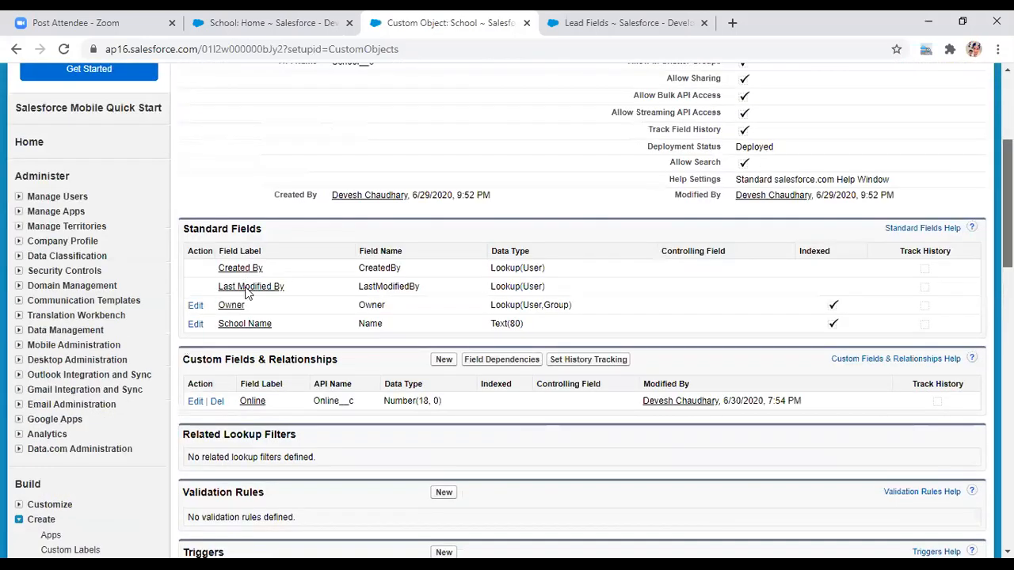
pyautogui.scroll(-1, 430, 290)
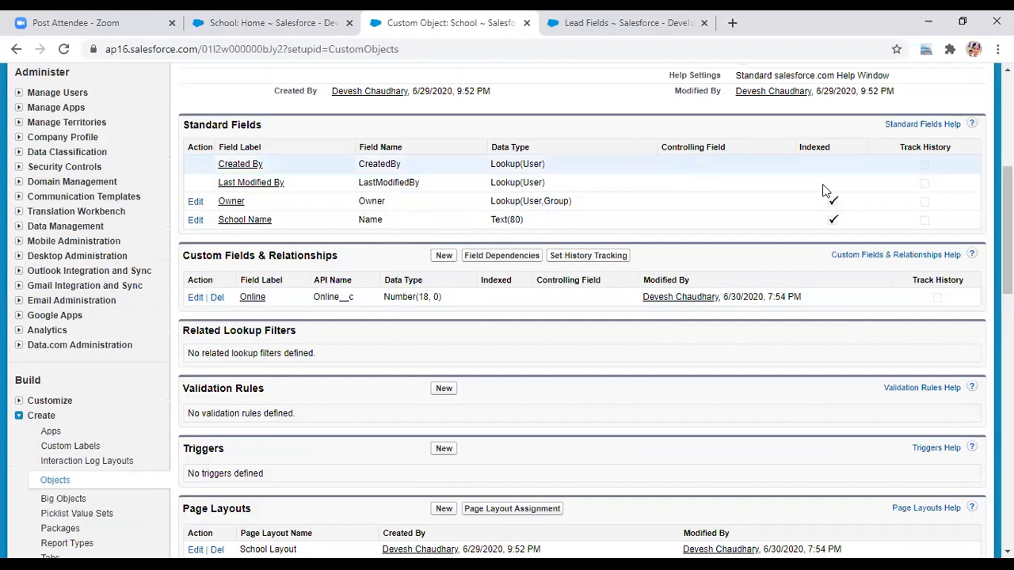
pyautogui.scroll(1, 582, 309)
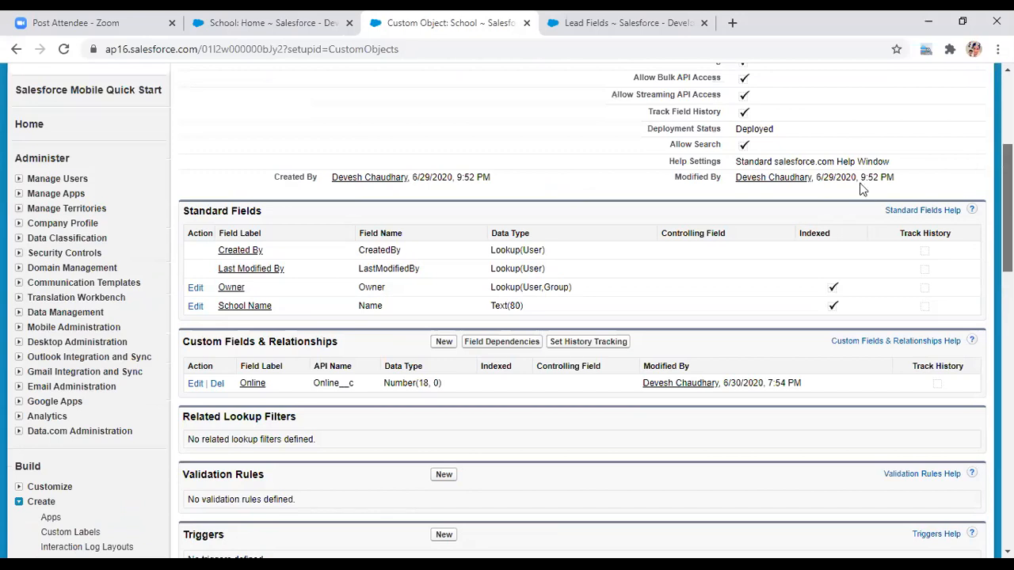
pyautogui.scroll(2, 865, 190)
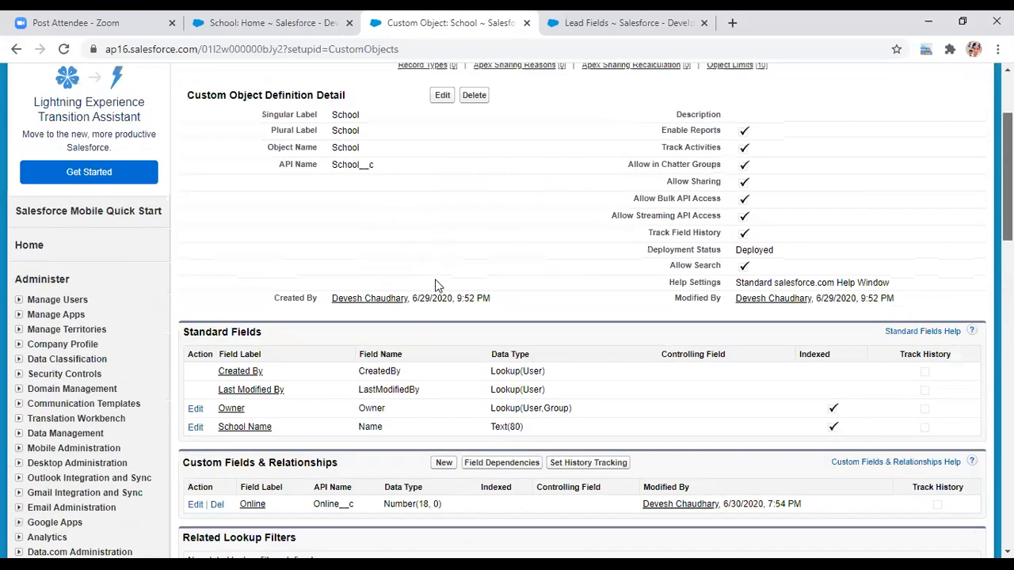
pyautogui.scroll(2, 437, 245)
pyautogui.click(441, 243)
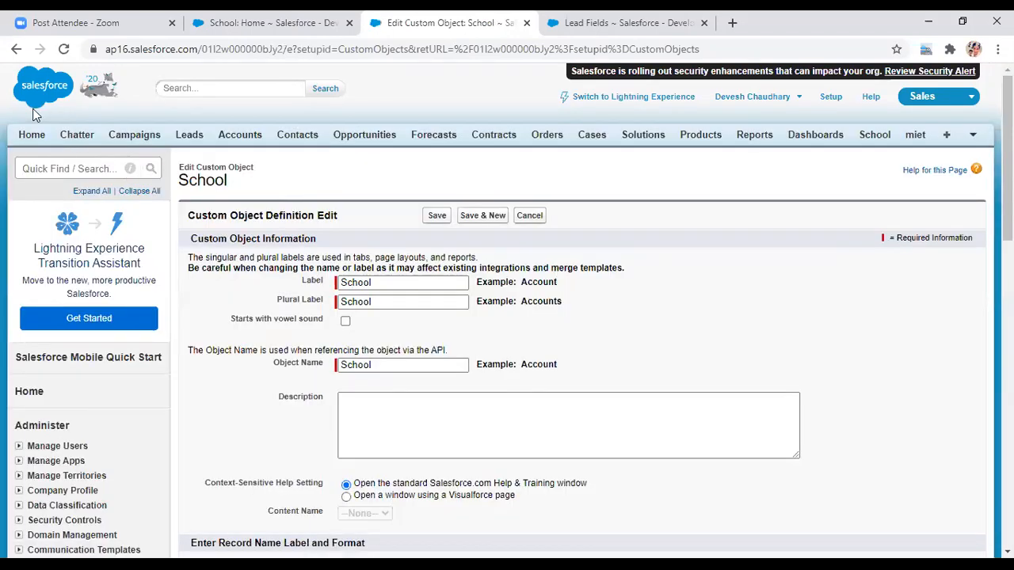
pyautogui.click(16, 49)
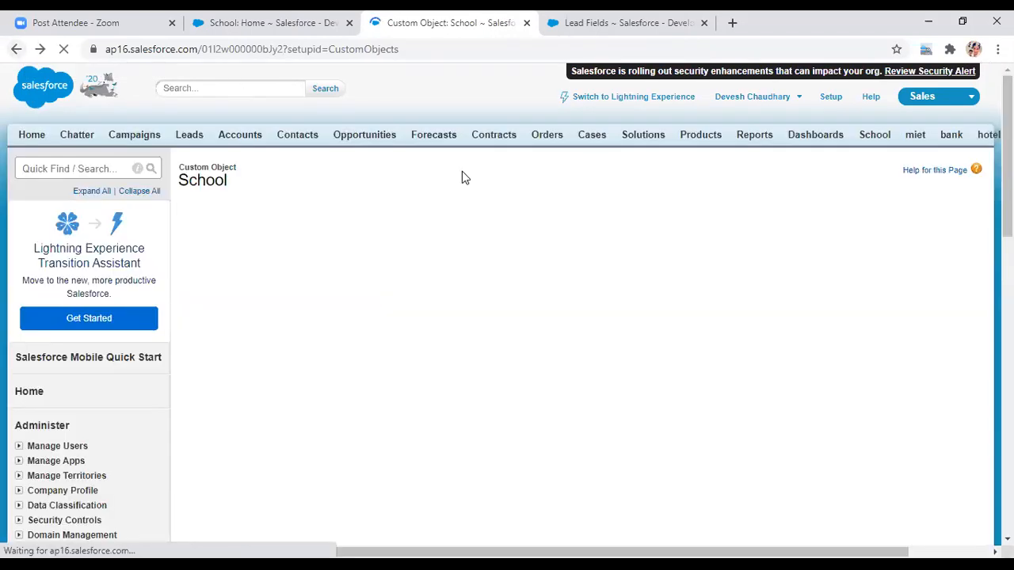
# - From the School records page, create record SKD with Online 23 and save it
pyautogui.click(874, 136)
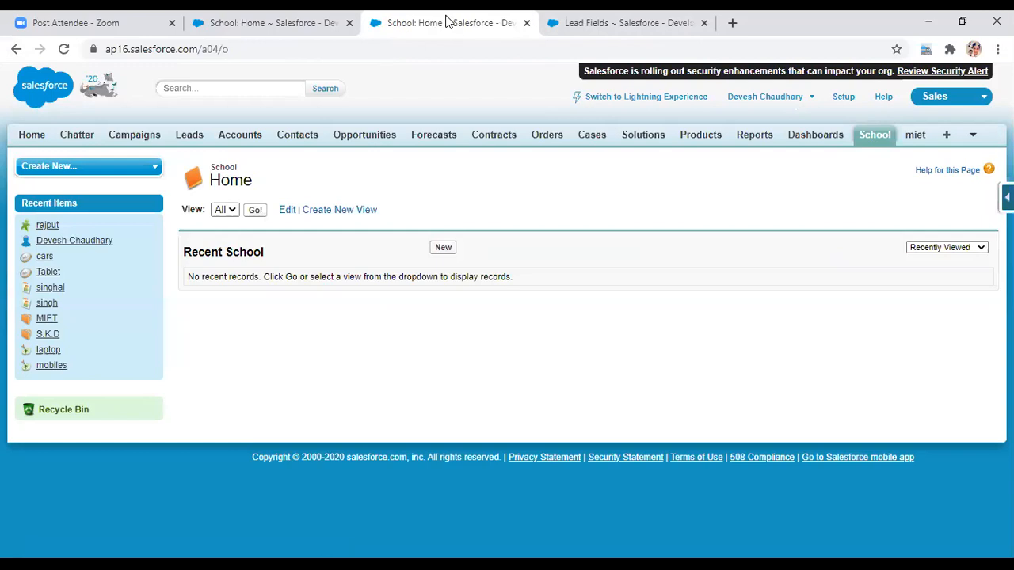
pyautogui.click(444, 249)
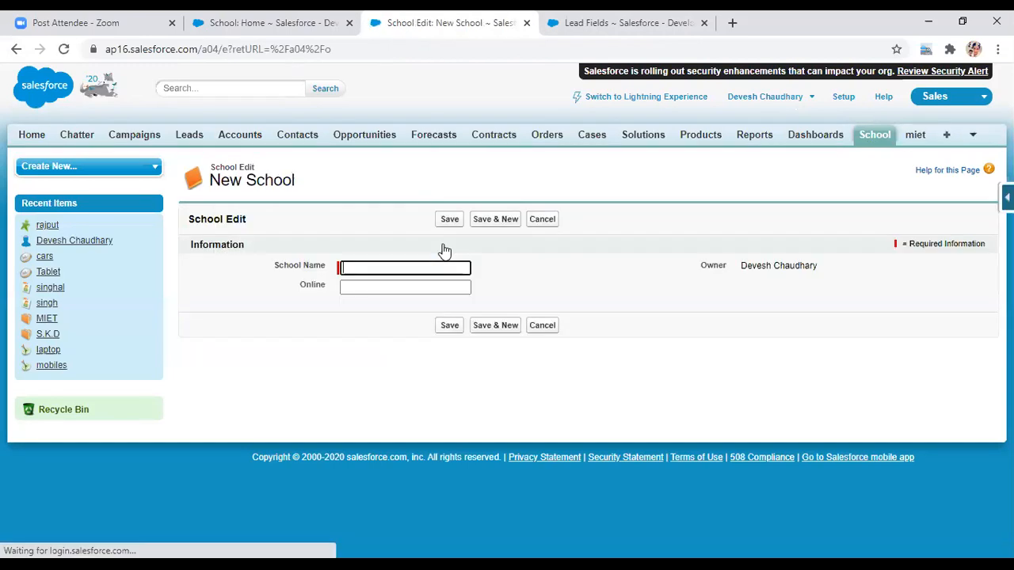
pyautogui.click(354, 270)
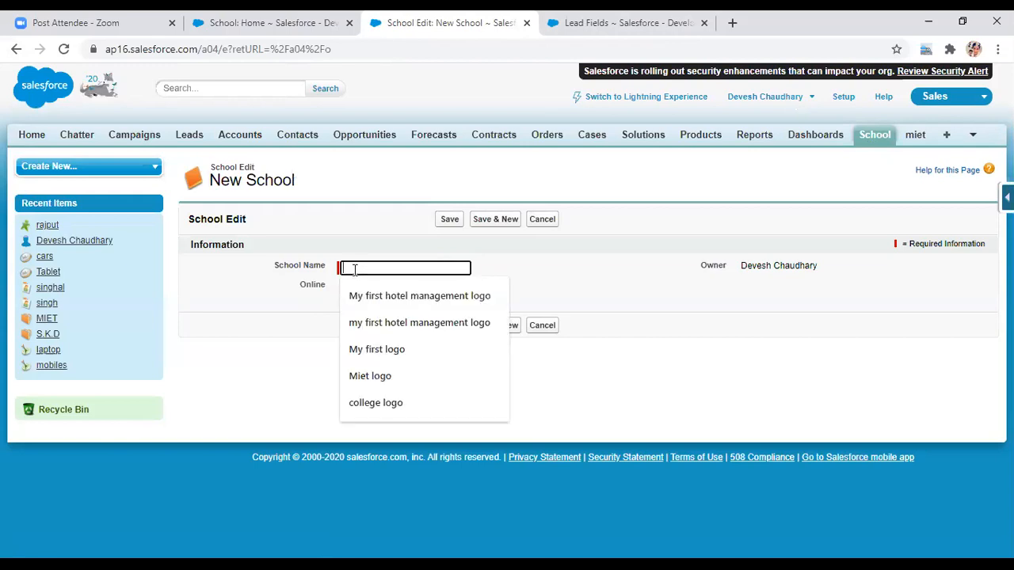
pyautogui.write('SKD')
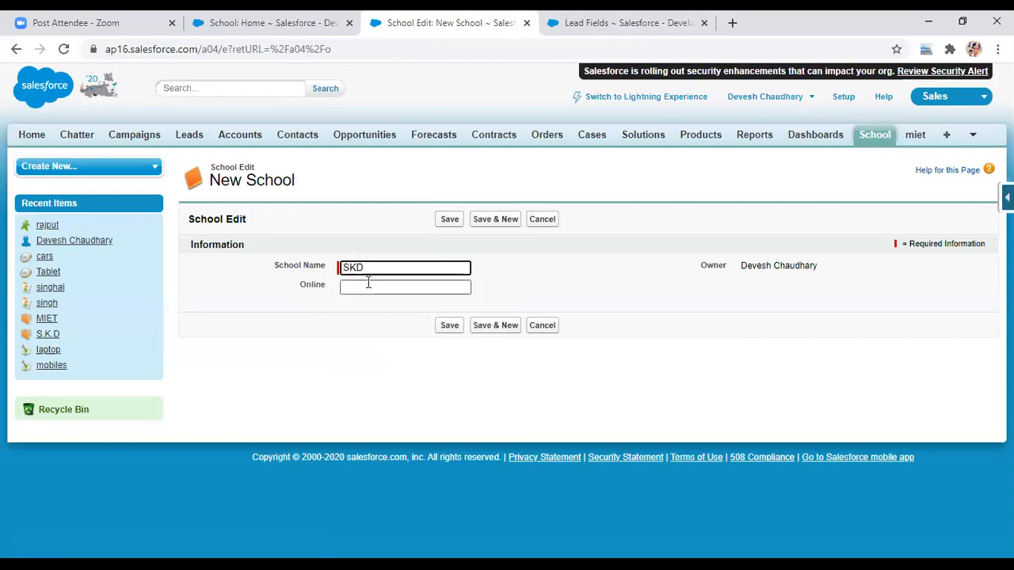
pyautogui.click(367, 285)
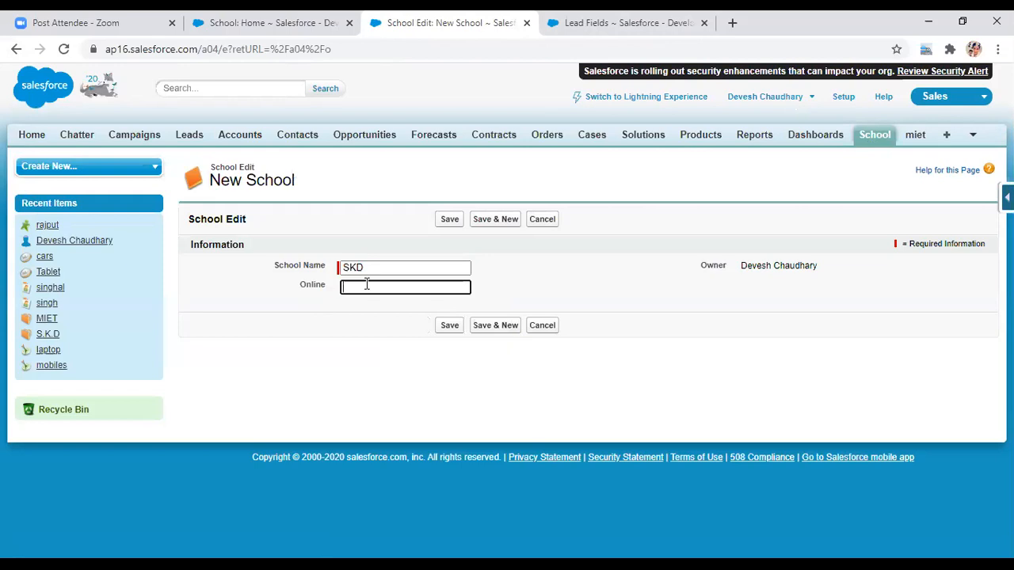
pyautogui.write('23')
pyautogui.click(450, 327)
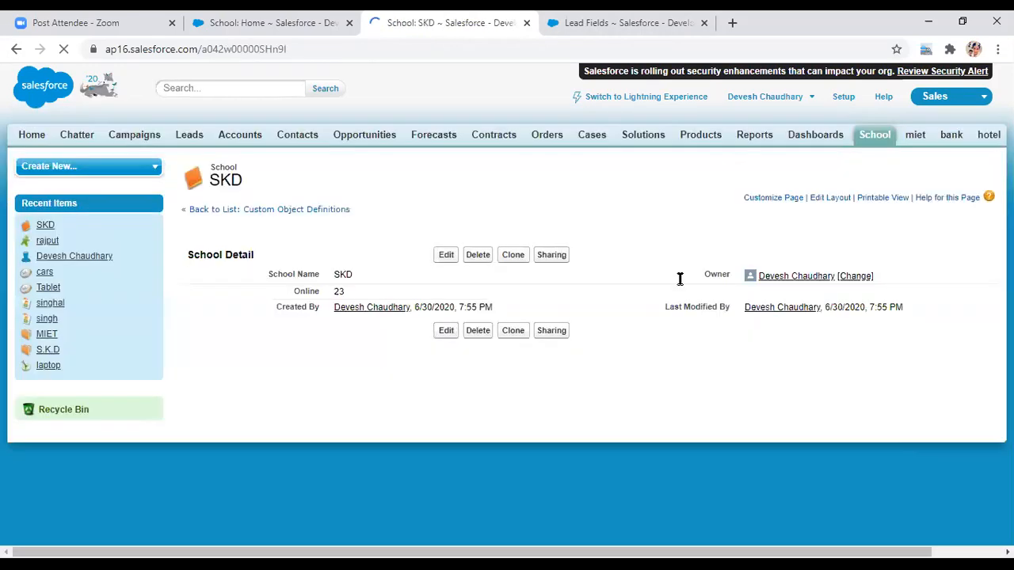
# - Copy the SKD record ID from the web address, then go to the Leads home page
pyautogui.moveTo(1008, 293); pyautogui.dragTo(1008, 316)
pyautogui.scroll(1, 267, 271)
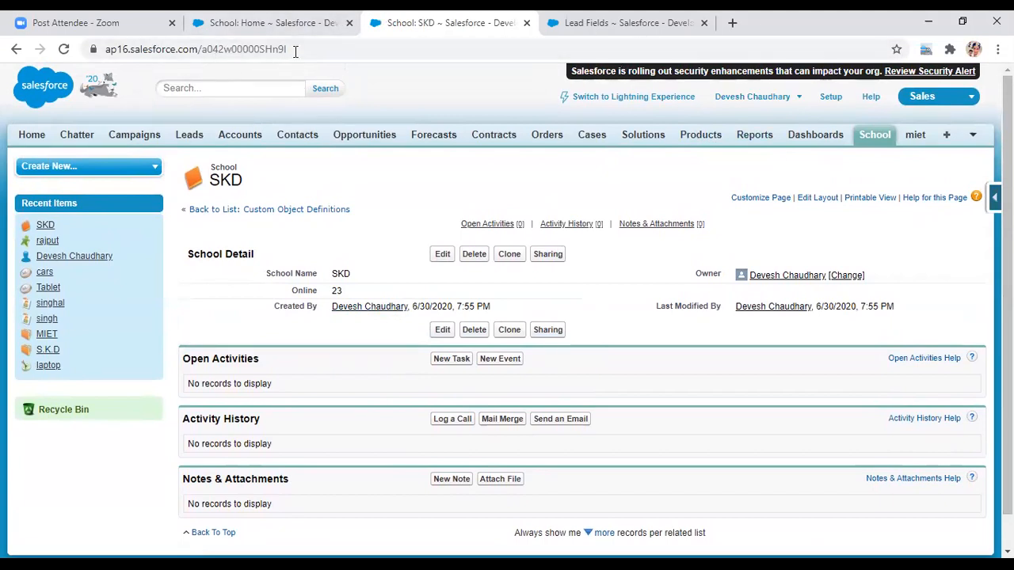
pyautogui.moveTo(295, 51); pyautogui.dragTo(105, 52)
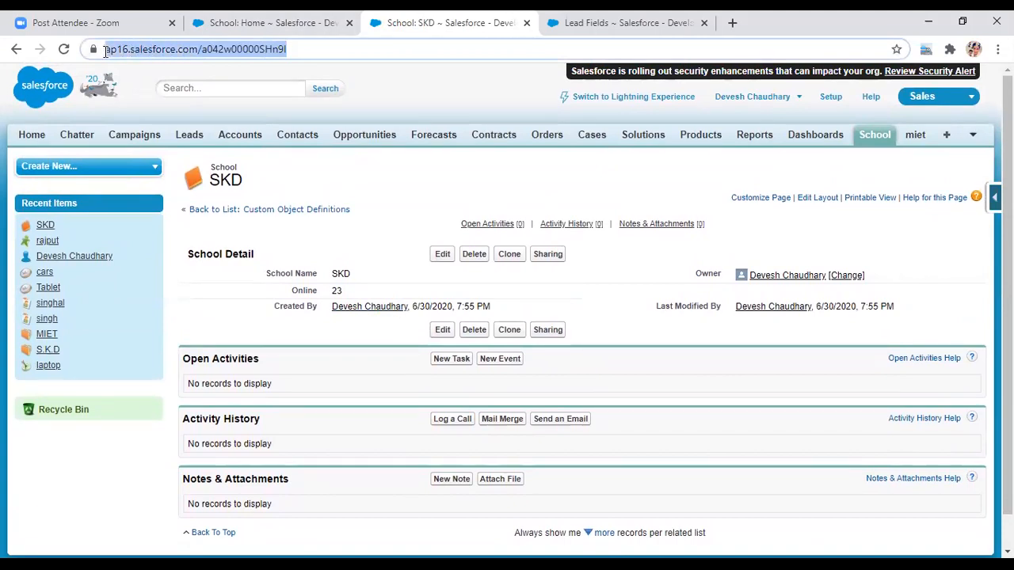
pyautogui.click(314, 49)
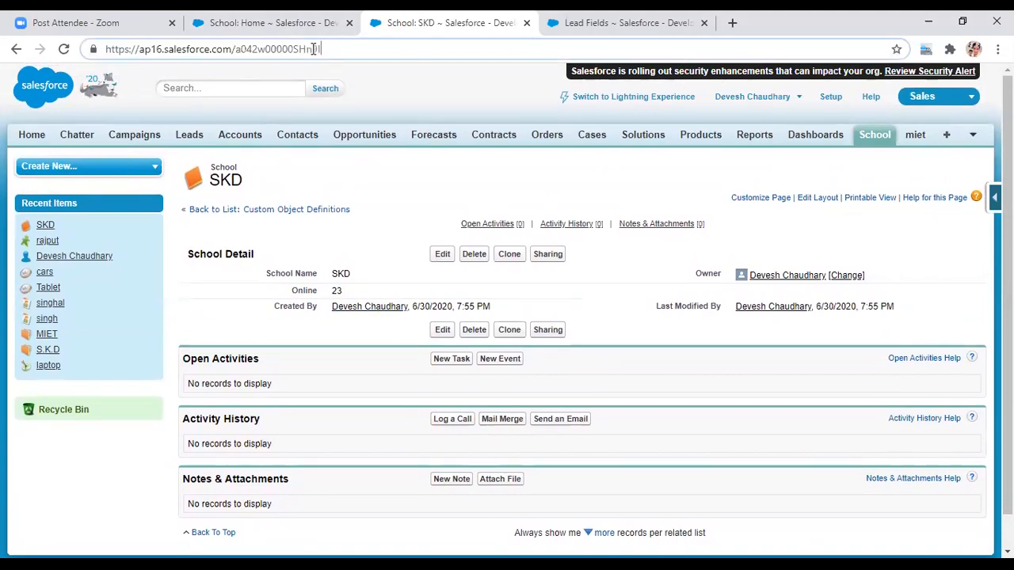
pyautogui.moveTo(320, 49); pyautogui.dragTo(236, 52)
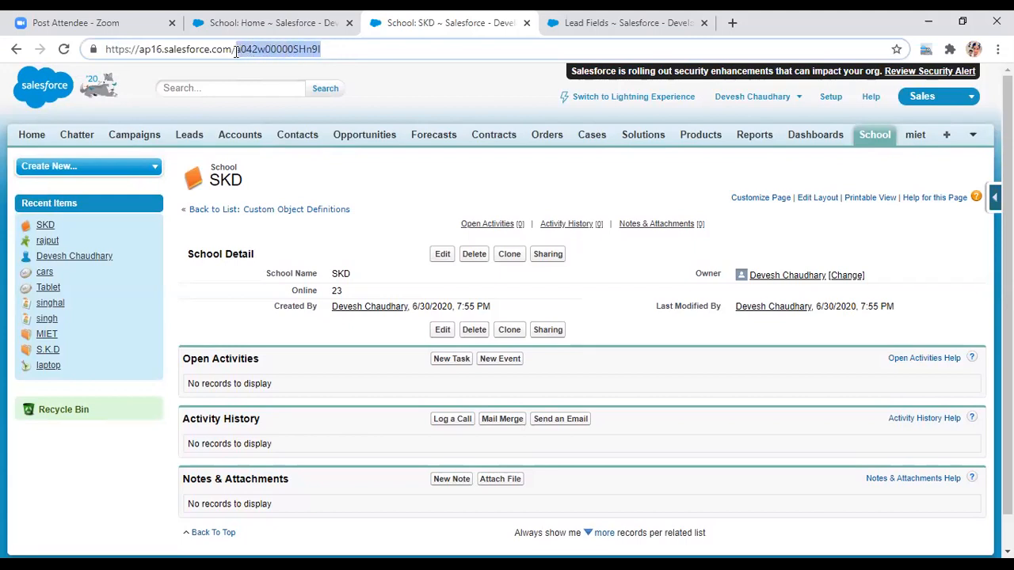
pyautogui.rightClick(236, 52)
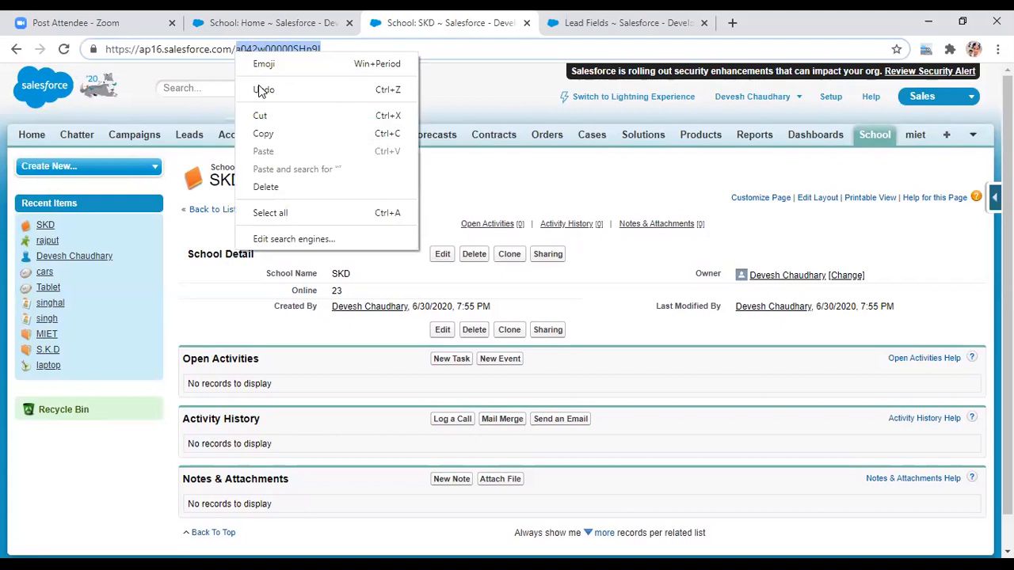
pyautogui.click(268, 135)
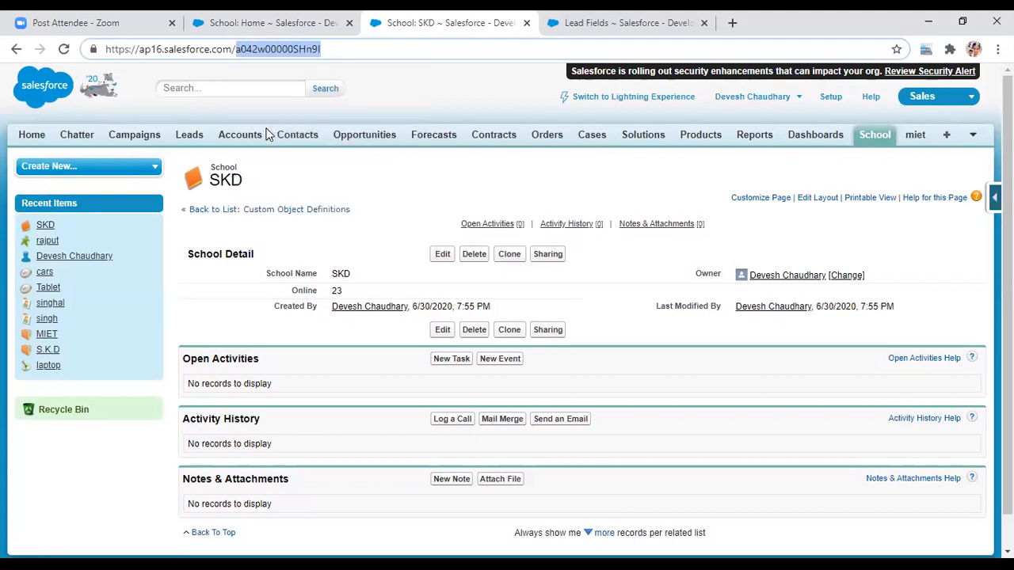
pyautogui.click(190, 138)
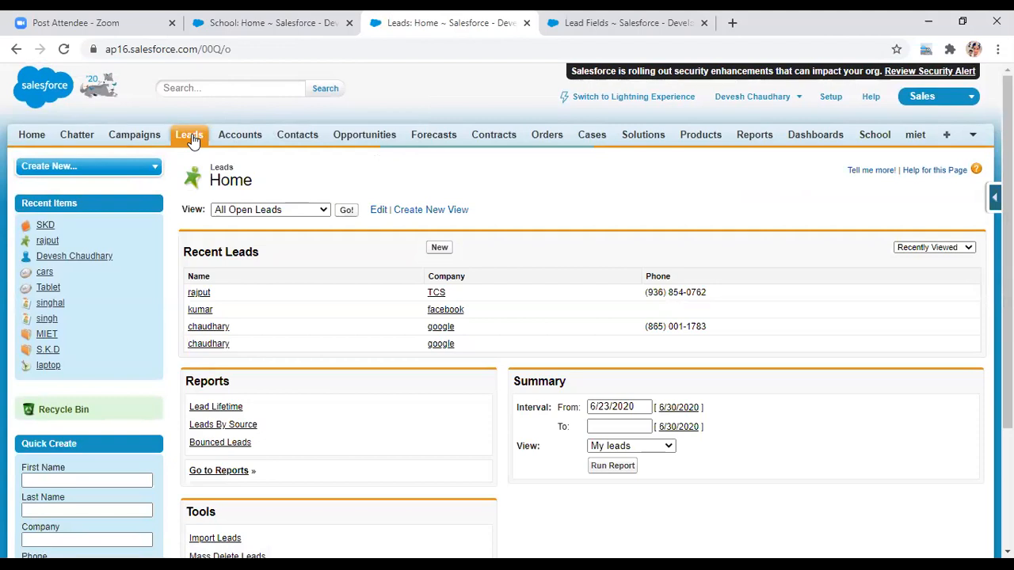
# - Replace the Leads path in the address with the pasted SKD record ID and load it
pyautogui.click(240, 49)
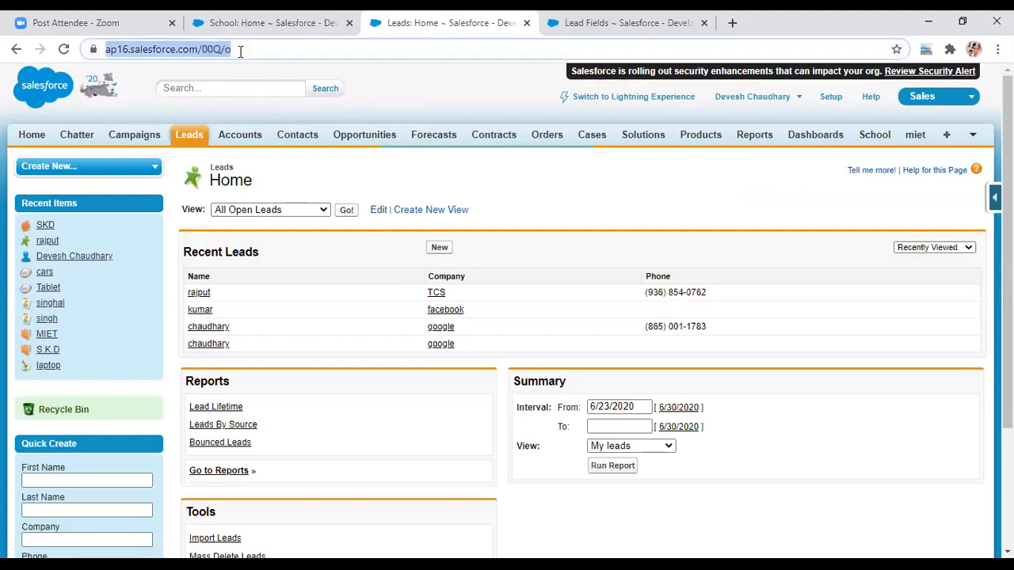
pyautogui.click(241, 51)
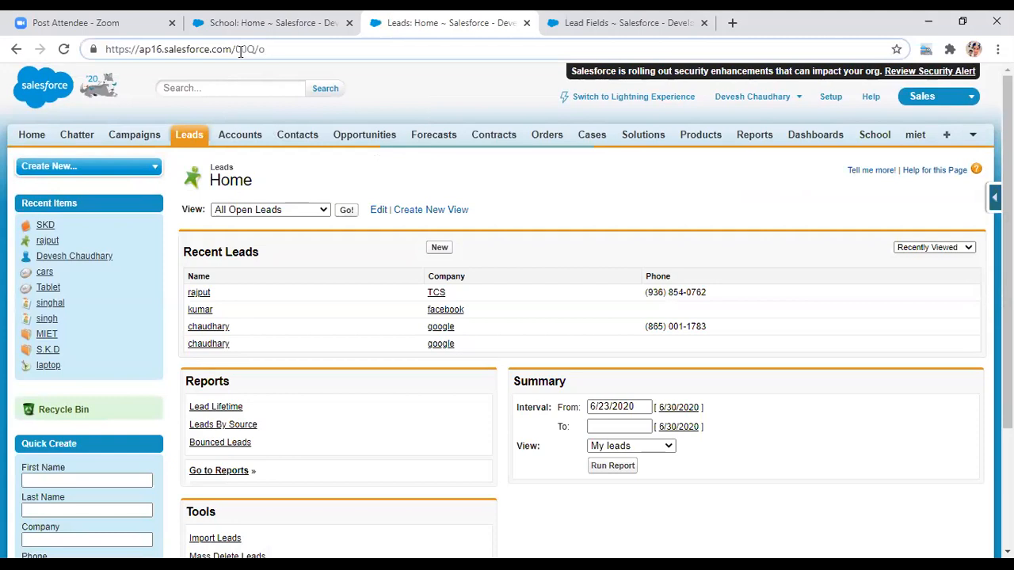
pyautogui.press('BackSpace')
pyautogui.press('BackSpace')
pyautogui.press('BackSpace')
pyautogui.press('BackSpace')
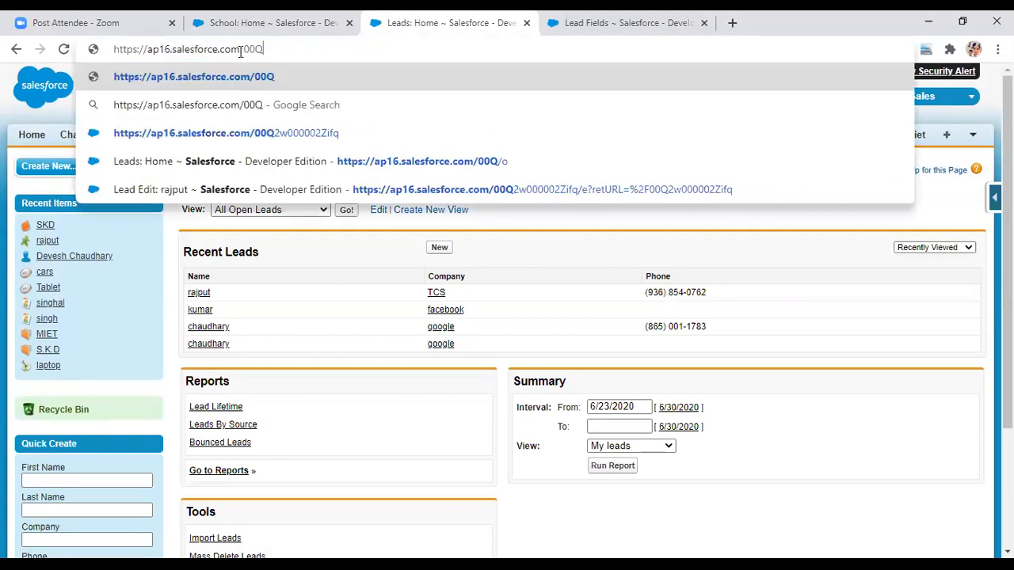
pyautogui.press('BackSpace')
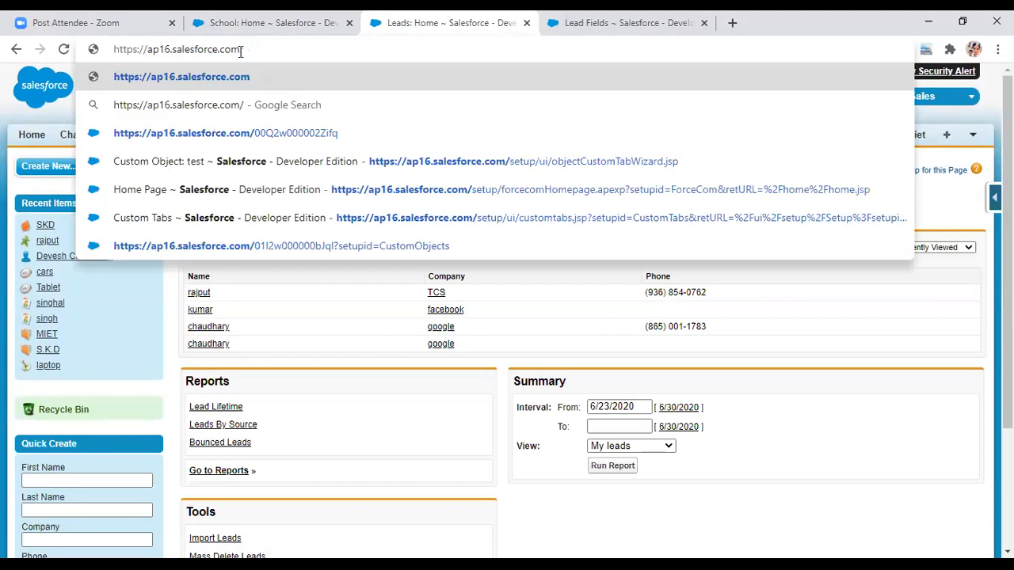
pyautogui.hotkey('ctrl', 'v')
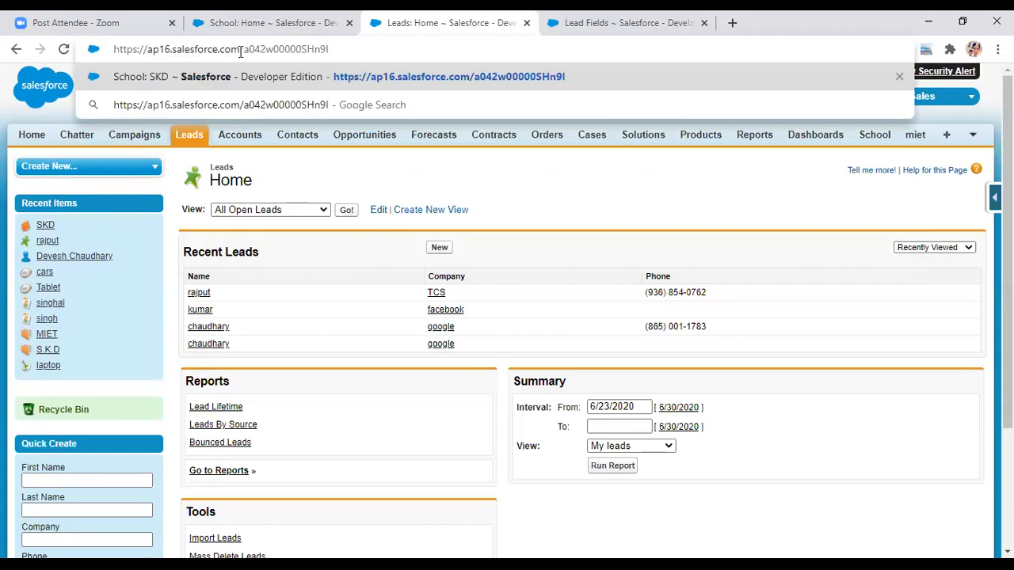
pyautogui.write('/')
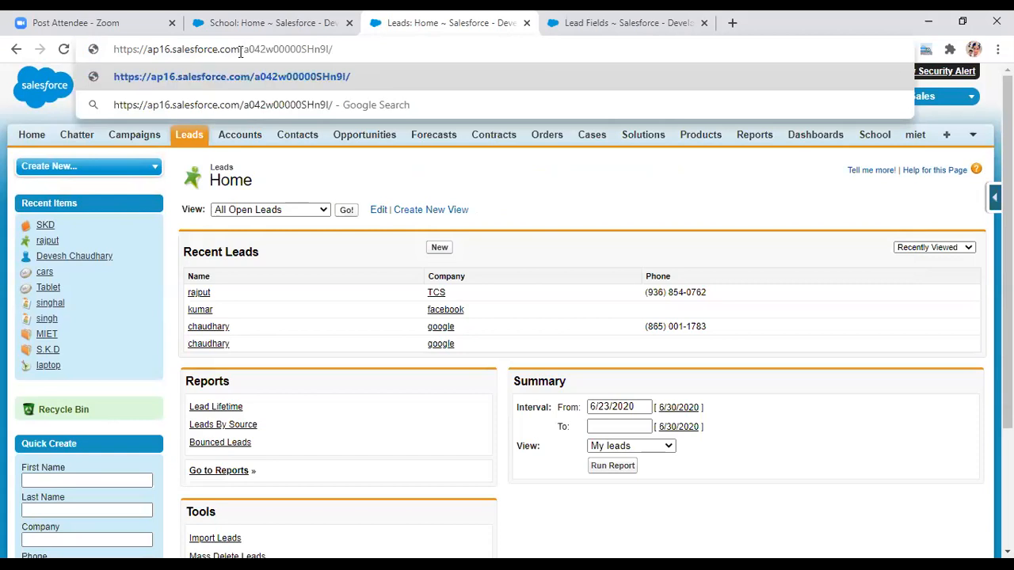
pyautogui.press('BackSpace')
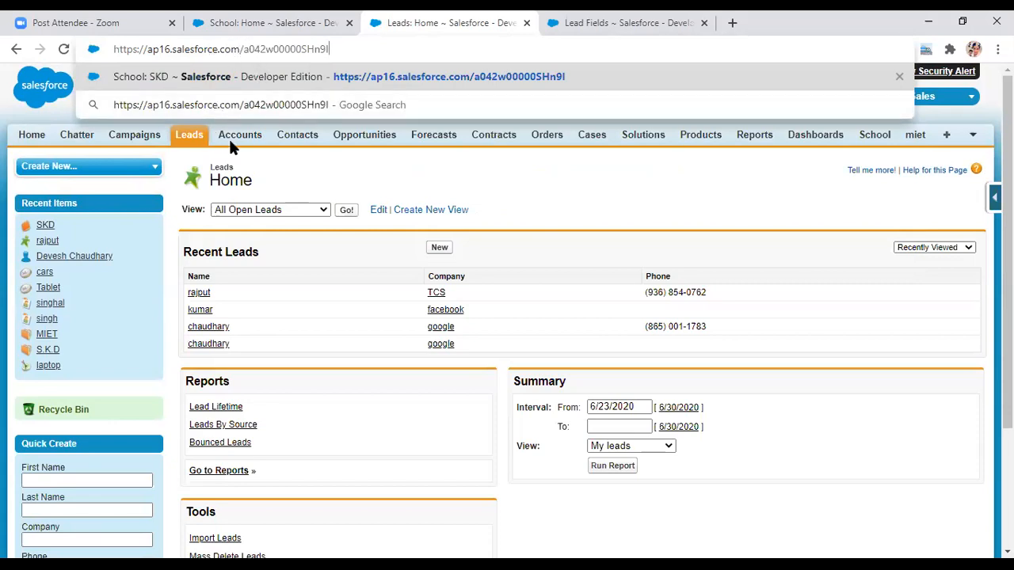
pyautogui.press('Return')
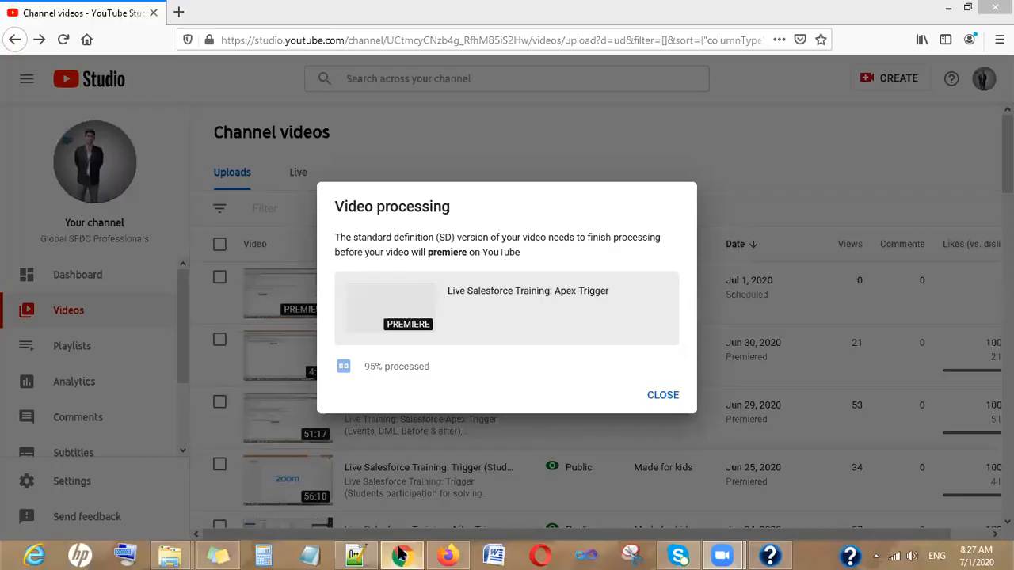
# - In Notepad++, add the line '> external field:' at line 17 and start a new line
pyautogui.click(400, 555)
pyautogui.hotkey('alt', 'Tab')
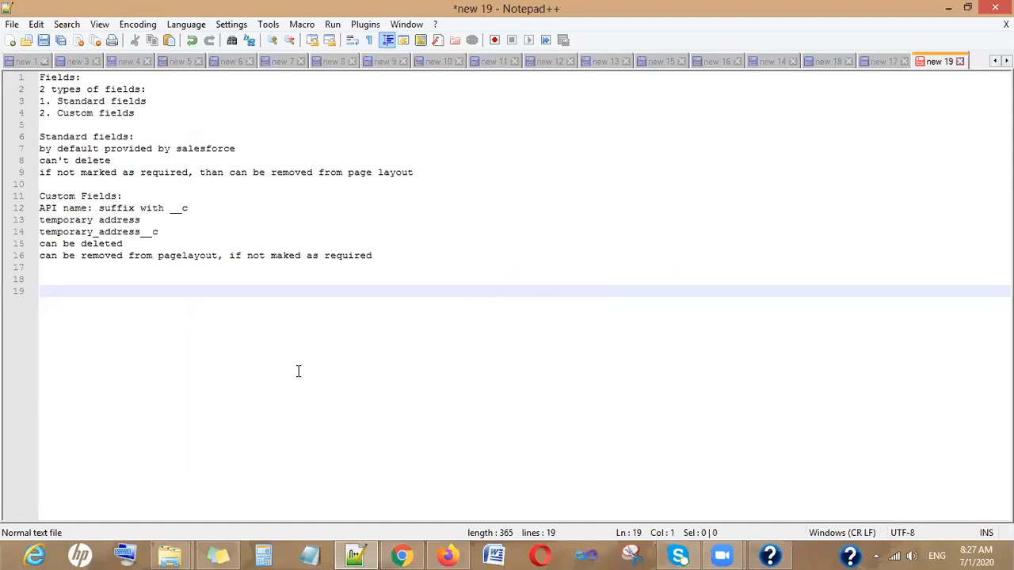
pyautogui.press('Up')
pyautogui.press('Up')
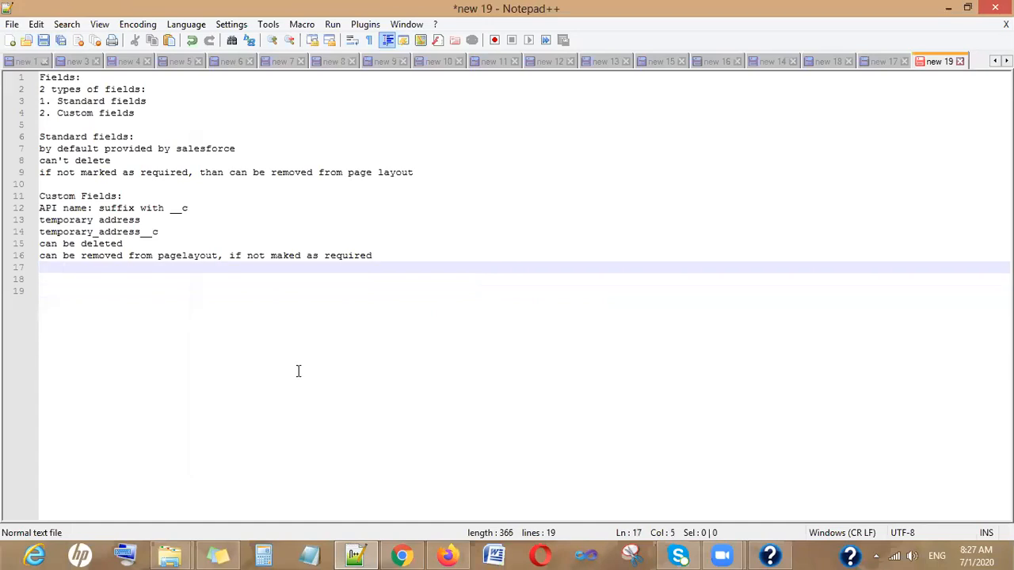
pyautogui.press('Return')
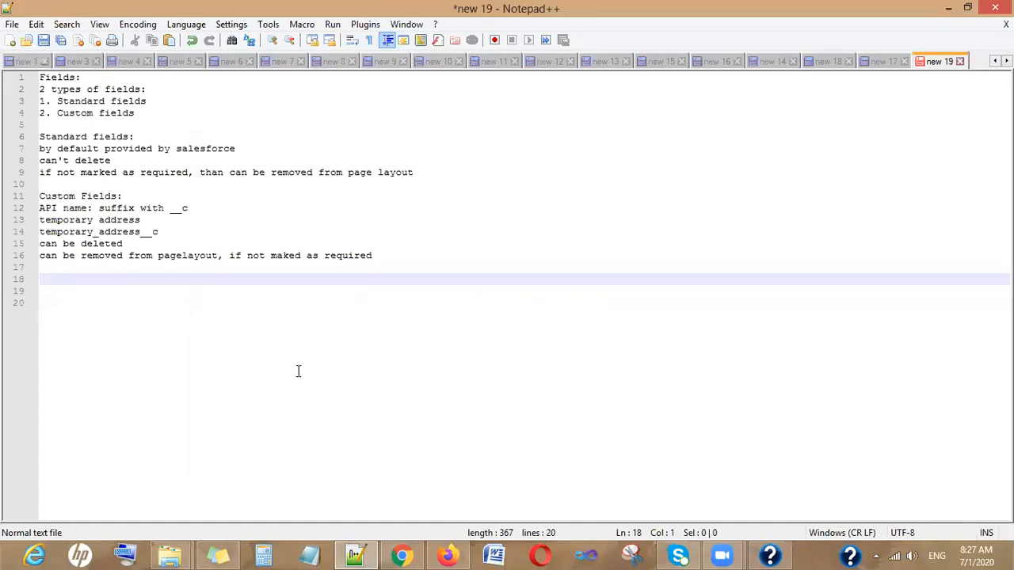
pyautogui.press('BackSpace')
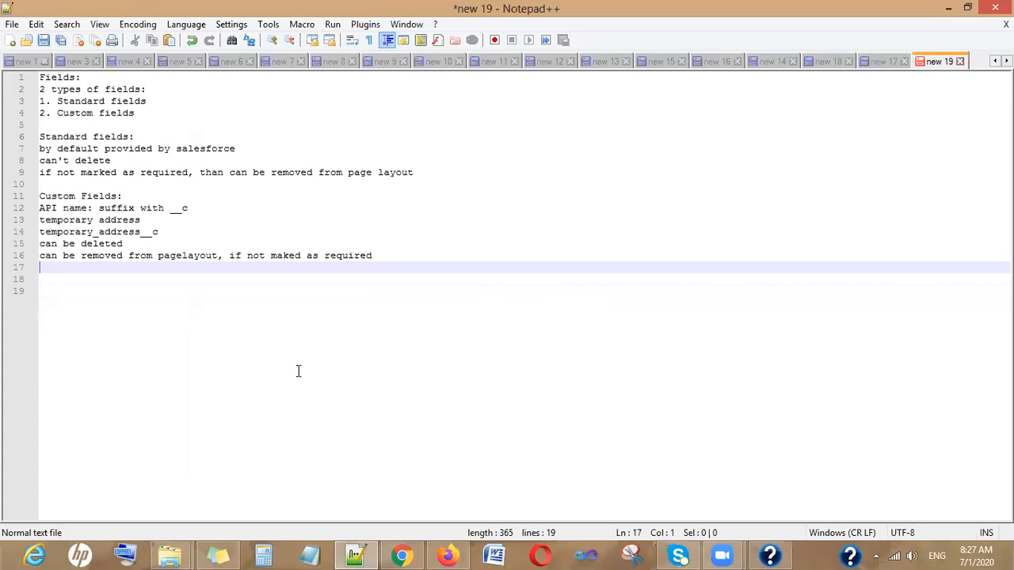
pyautogui.write('> external fiel')
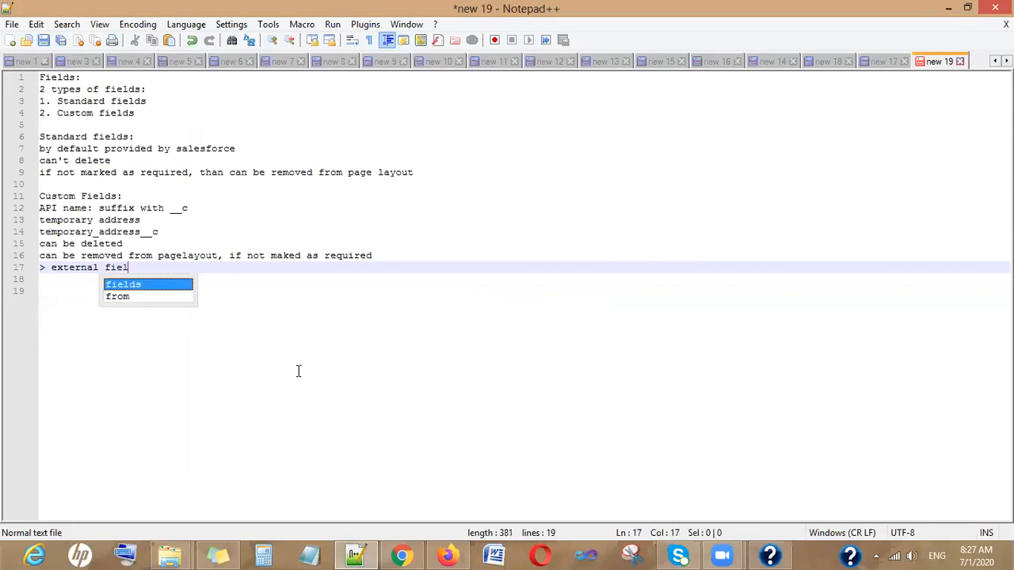
pyautogui.write('d:')
pyautogui.press('Return')
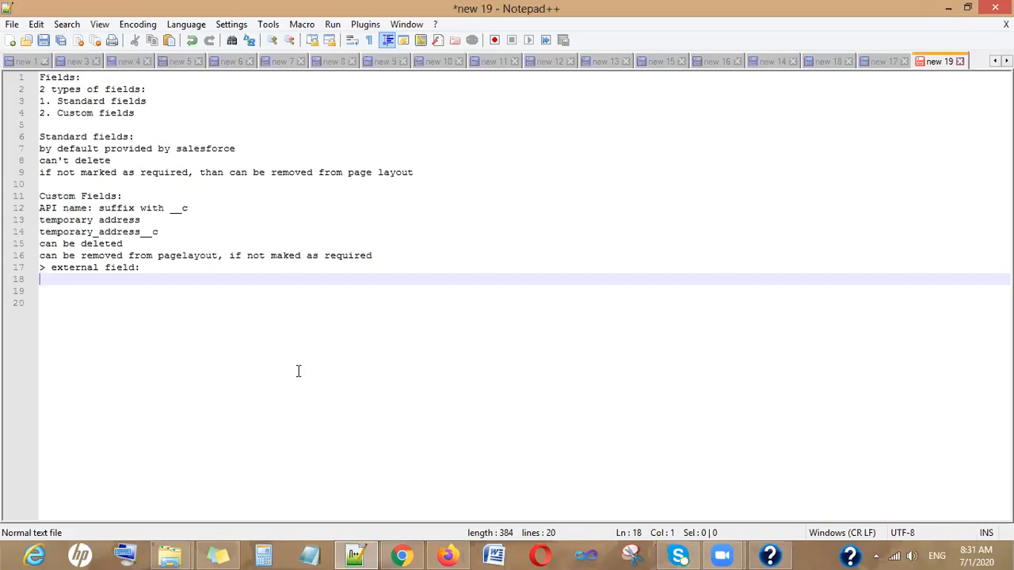
# - Add a 'Record Id:' heading below the notes with a '15 digits' line under it
pyautogui.press('Return')
pyautogui.write('Reco')
pyautogui.press('BackSpace')
pyautogui.write('ords')
pyautogui.press('BackSpace')
pyautogui.press('BackSpace')
pyautogui.write('Id:')
pyautogui.press('Return')
pyautogui.write('15 dgits')
pyautogui.press('BackSpace')
pyautogui.press('BackSpace')
pyautogui.press('BackSpace')
pyautogui.press('BackSpace')
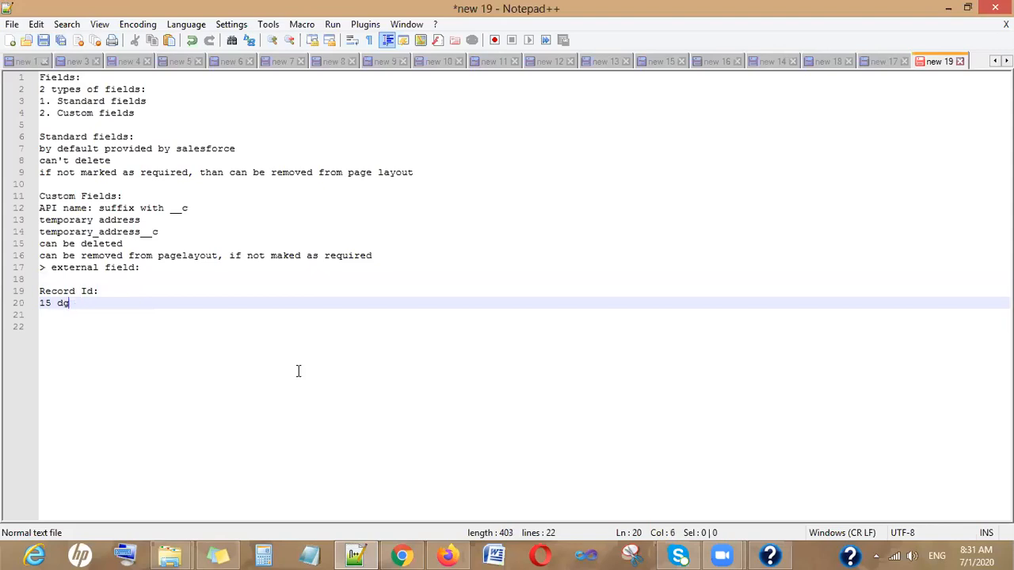
pyautogui.write('igits')
# - Add the line '18 digits: prefer' beneath the 15 digits entry
pyautogui.press('Return')
pyautogui.write('18 digits')
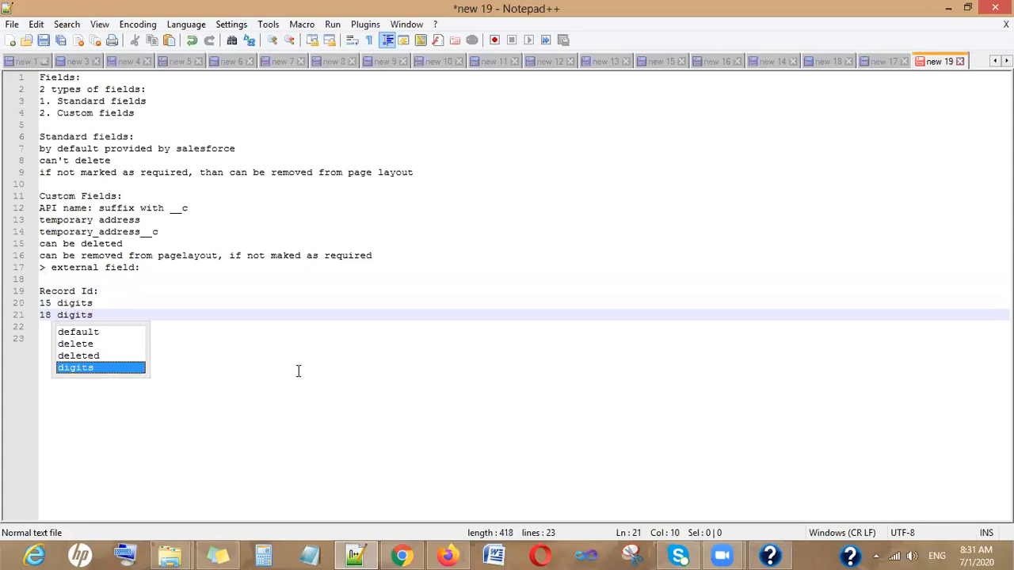
pyautogui.press('Escape')
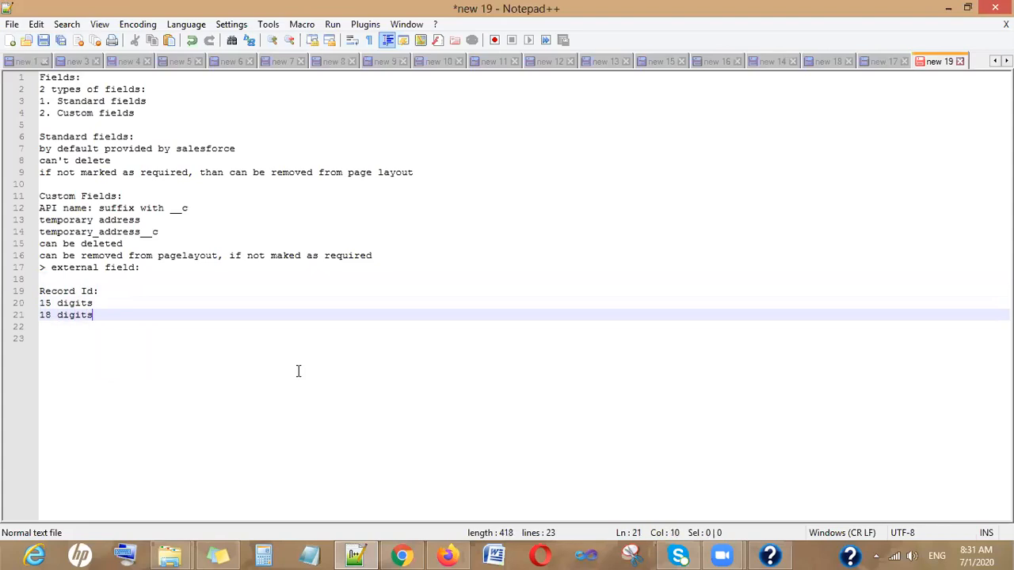
pyautogui.press('Up')
pyautogui.press('Down')
pyautogui.write(': prefer')
# - Write '15 digits: case senstitive' and '18 digits: case insentitive', then leave two blank lines
pyautogui.press('Return')
pyautogui.press('Return')
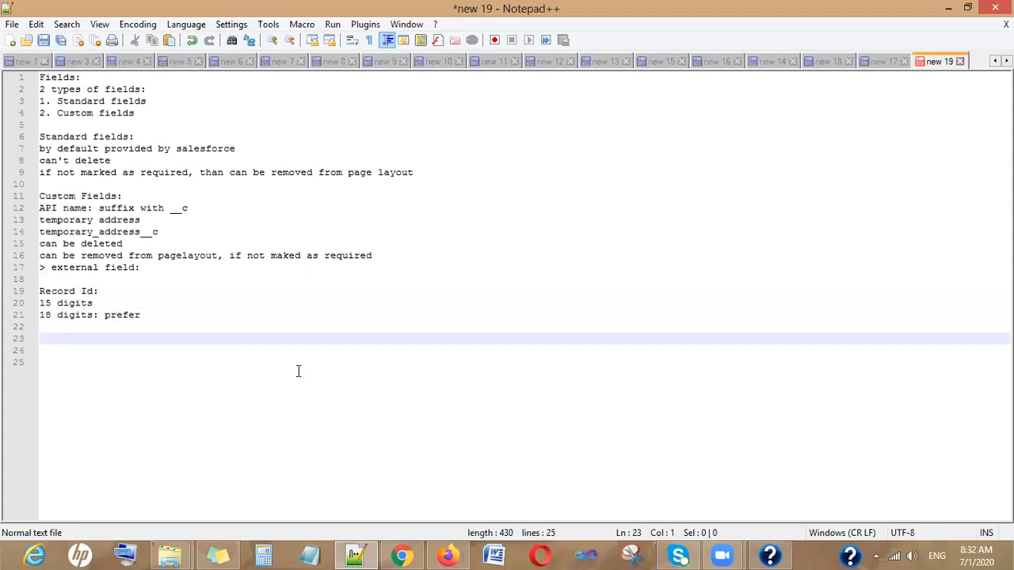
pyautogui.write('15 digits')
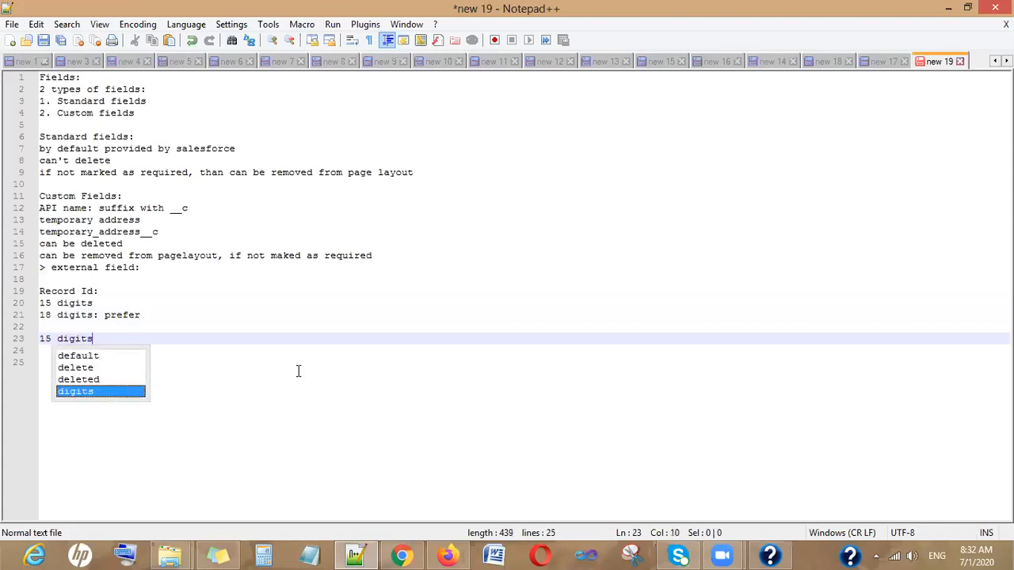
pyautogui.write(': ')
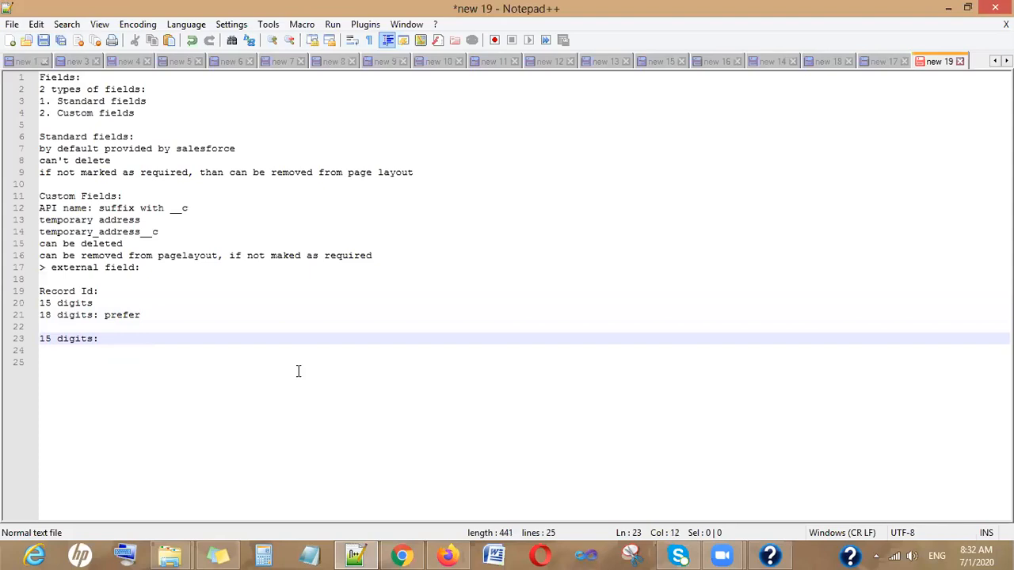
pyautogui.write('case sed')
pyautogui.press('BackSpace')
pyautogui.write('nse')
pyautogui.press('BackSpace')
pyautogui.write('titive')
pyautogui.press('Return')
pyautogui.write('18 ')
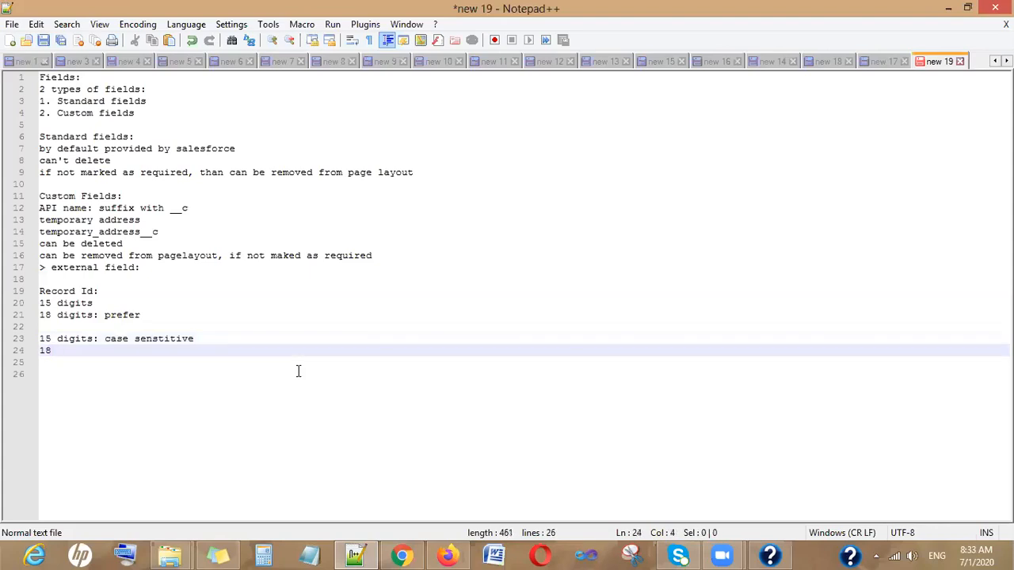
pyautogui.write('digits')
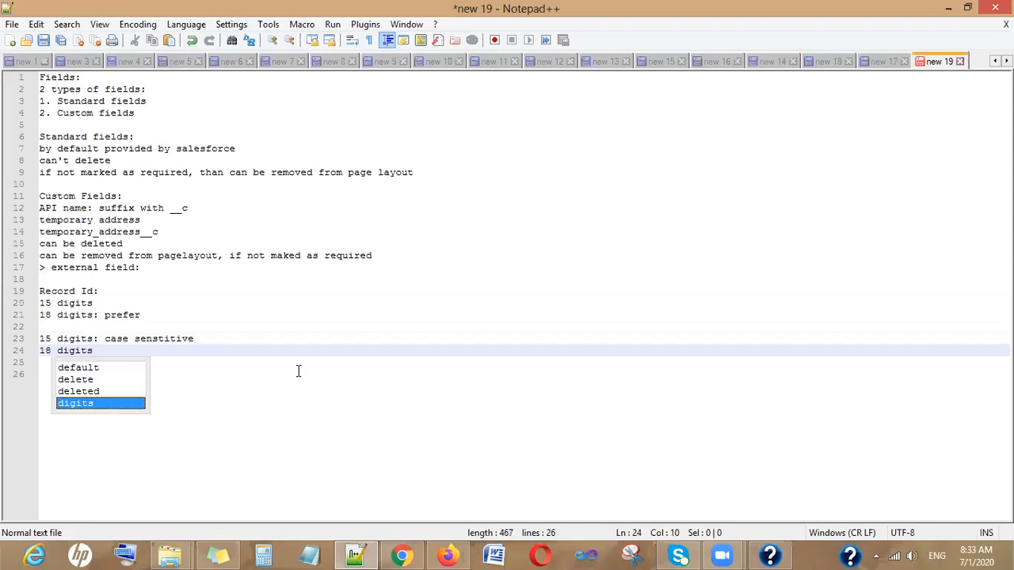
pyautogui.write(': case ')
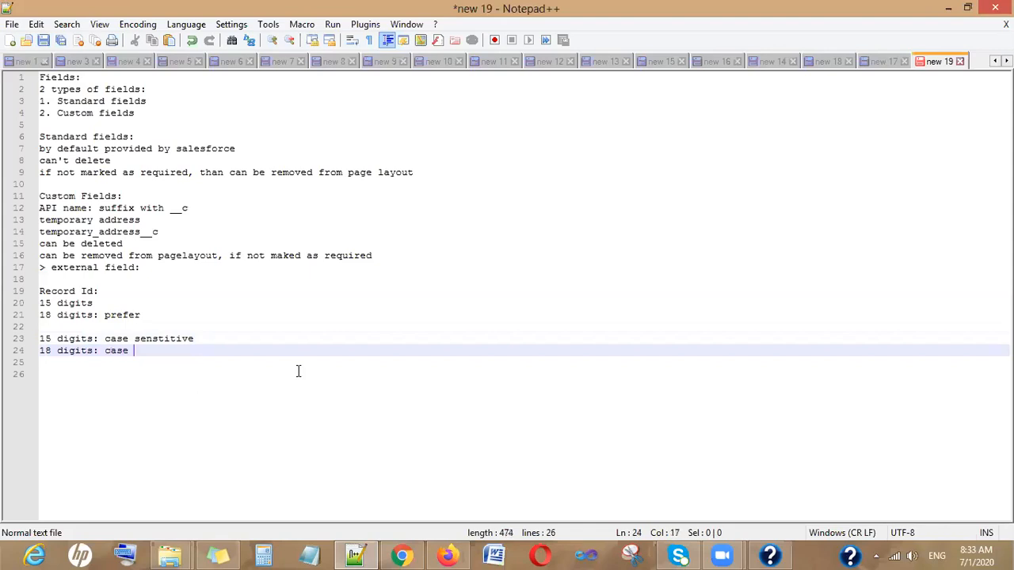
pyautogui.write('insentitive')
pyautogui.press('Return')
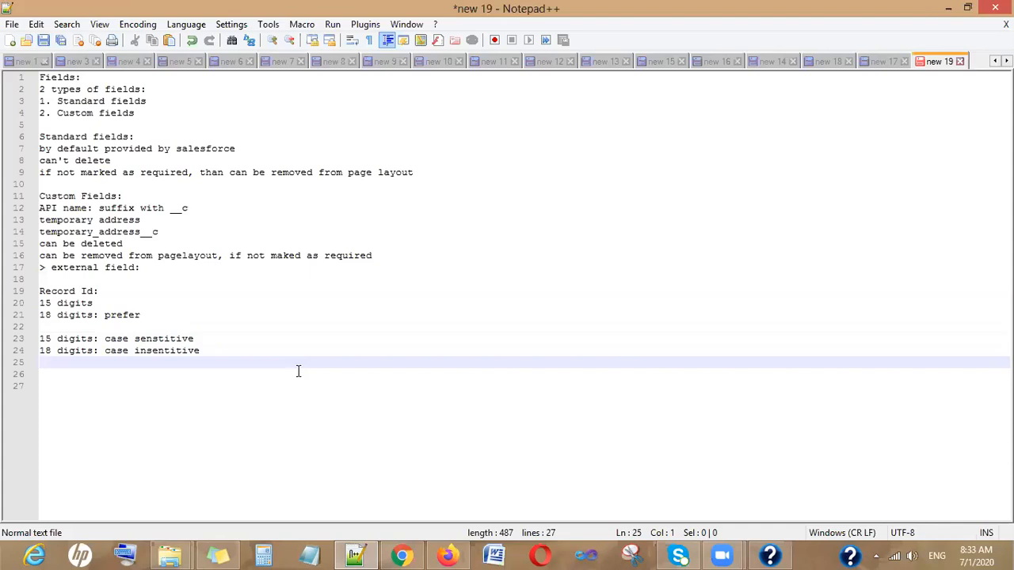
pyautogui.press('Return')
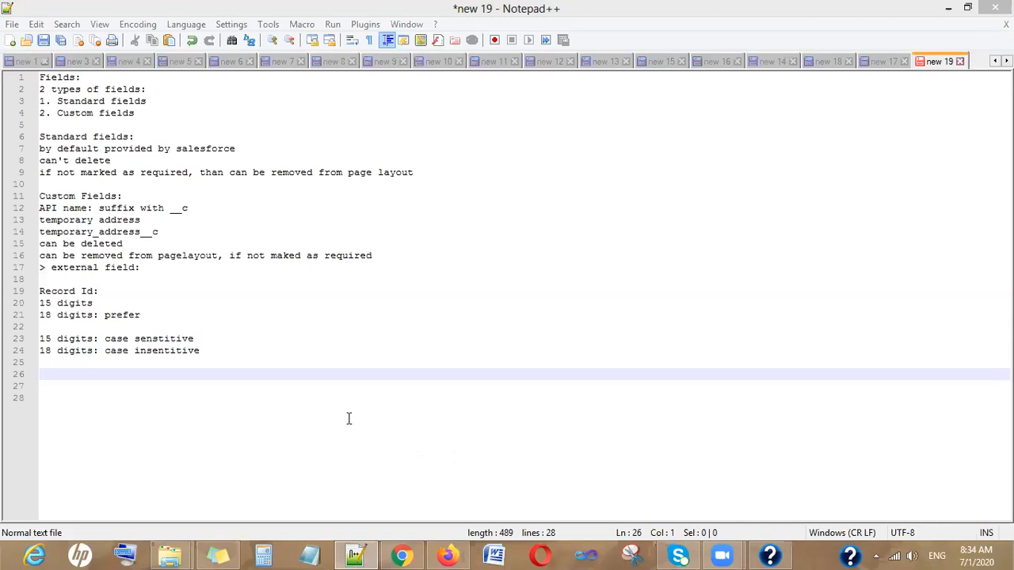
# - On line 28, list the labels 'Object Id:', 'Server Id:', 'Indentifier:' and 'CheckSum:' on separate lines
pyautogui.click(291, 413)
pyautogui.write('Ob')
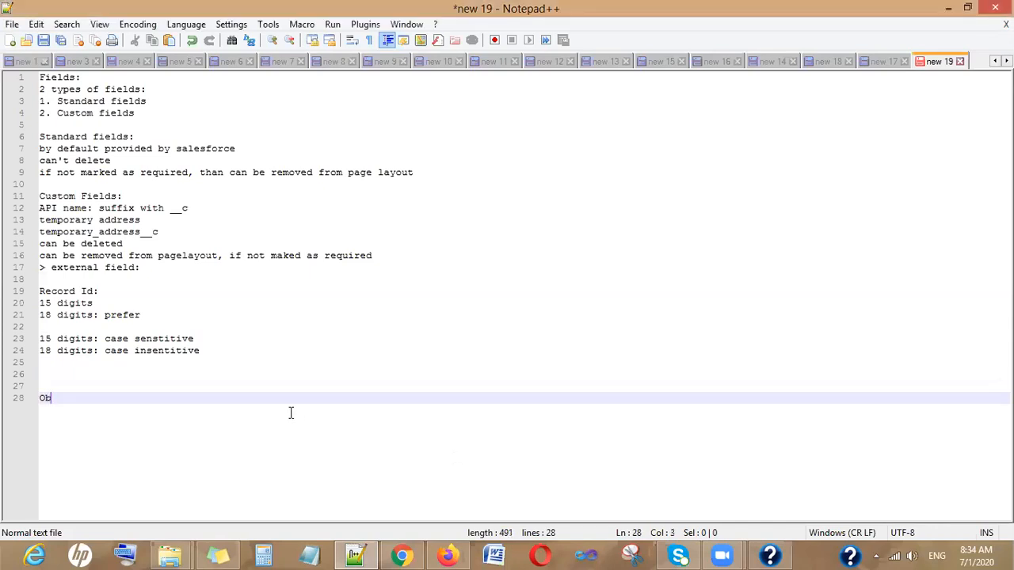
pyautogui.write('ject Id')
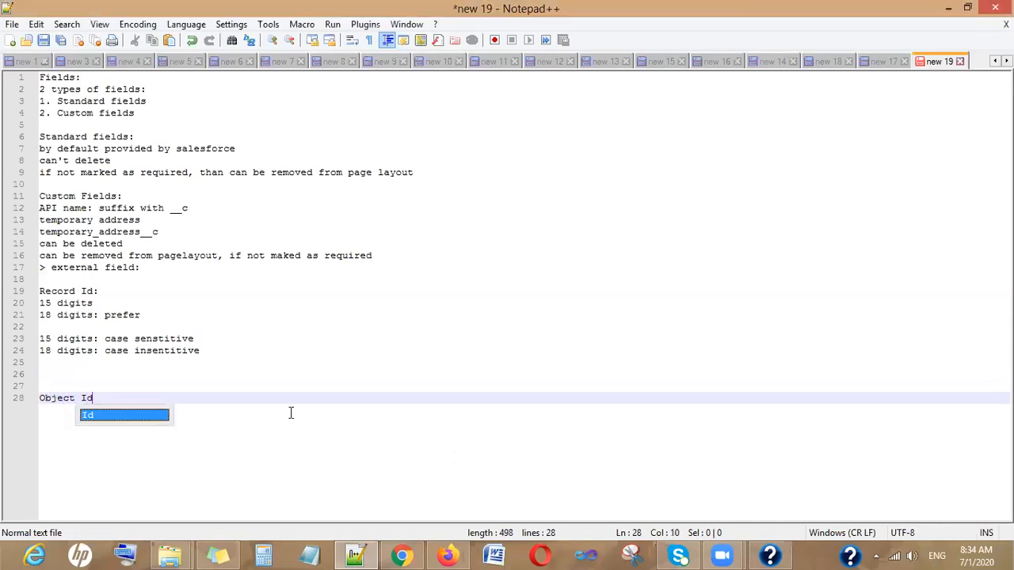
pyautogui.write(':')
pyautogui.press('Return')
pyautogui.write('Ser')
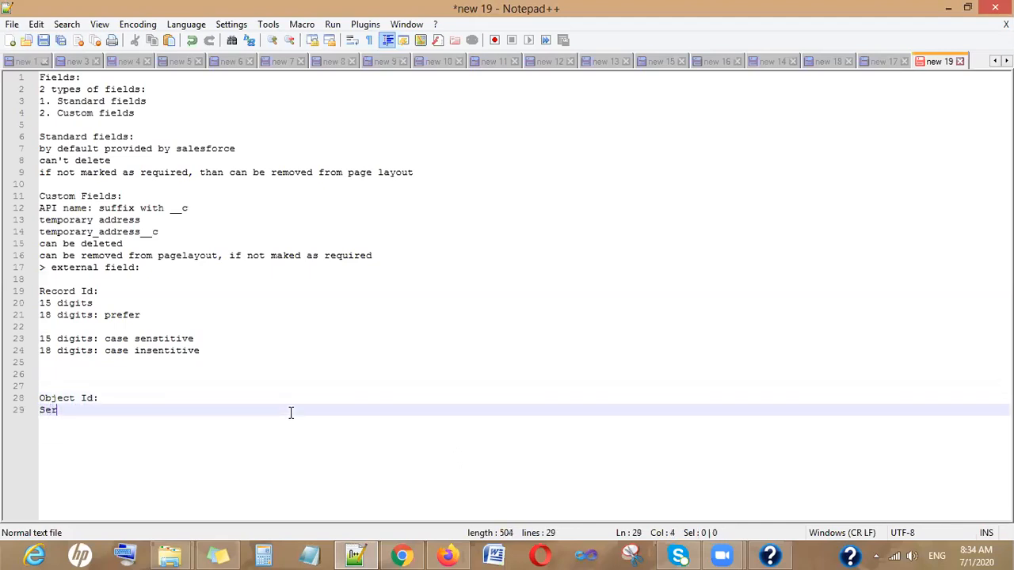
pyautogui.write('verr')
pyautogui.press('BackSpace')
pyautogui.write('Id:')
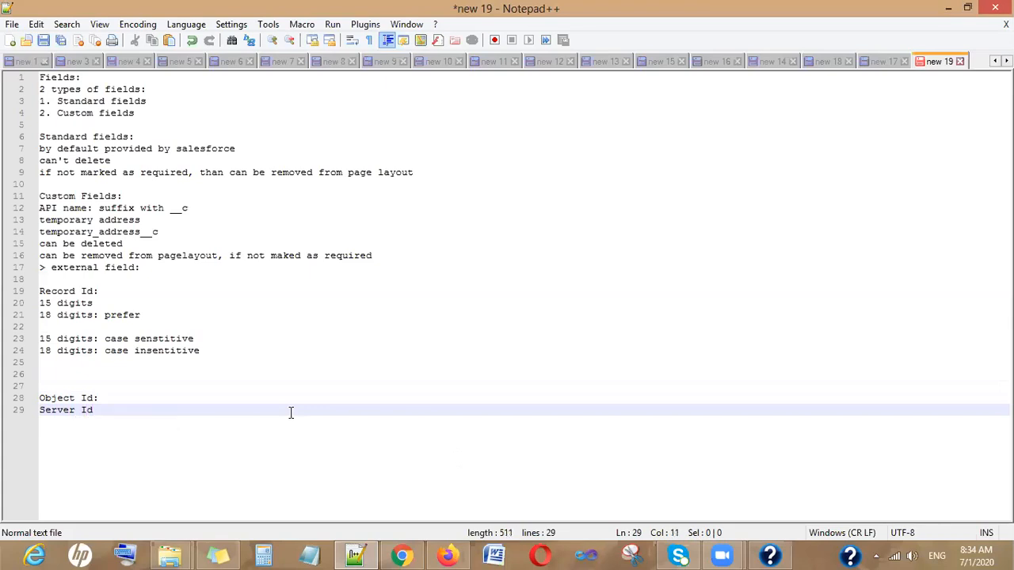
pyautogui.press('Return')
pyautogui.write('Inden')
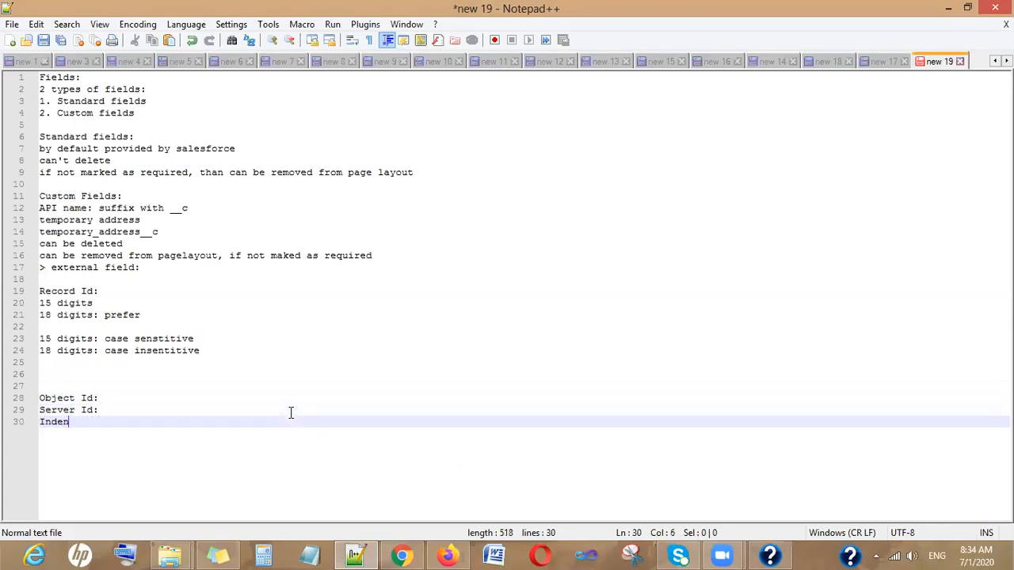
pyautogui.write('tifier')
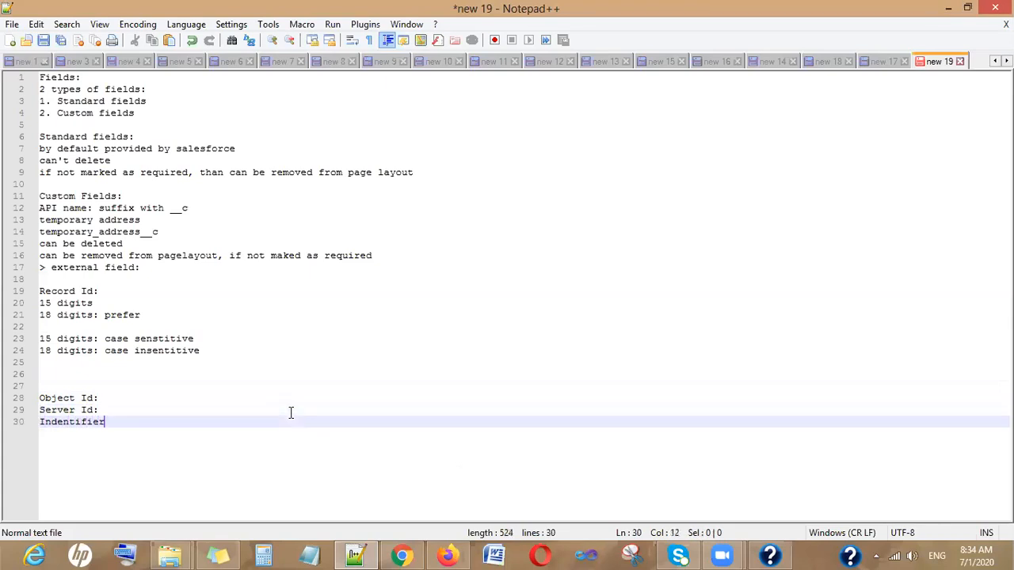
pyautogui.write(':')
pyautogui.press('Return')
pyautogui.write('CheckSum:')
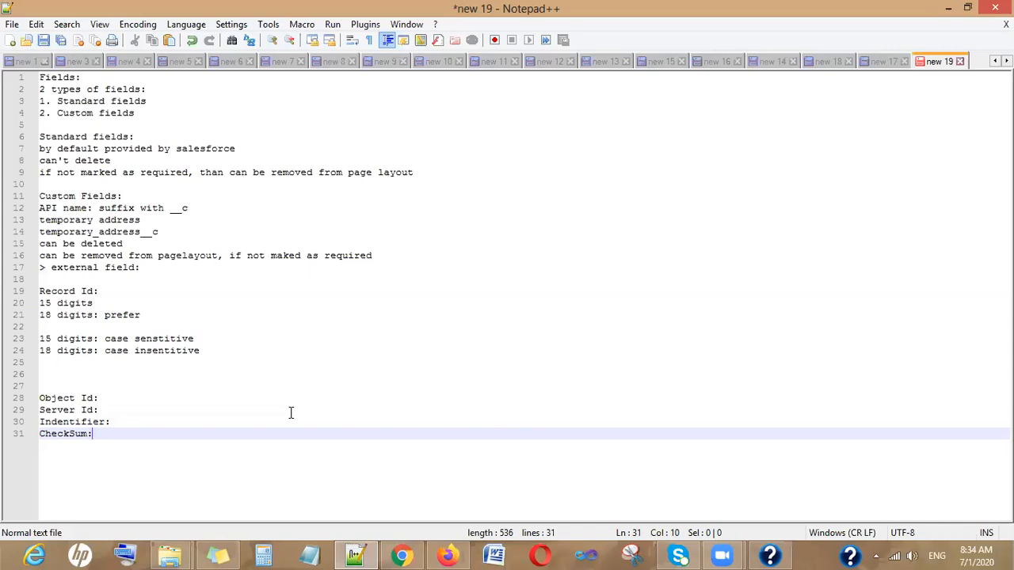
# - Append 'first 3 digits' to the Object Id line
pyautogui.press('Up')
pyautogui.press('Up')
pyautogui.press('Up')
pyautogui.press('End')
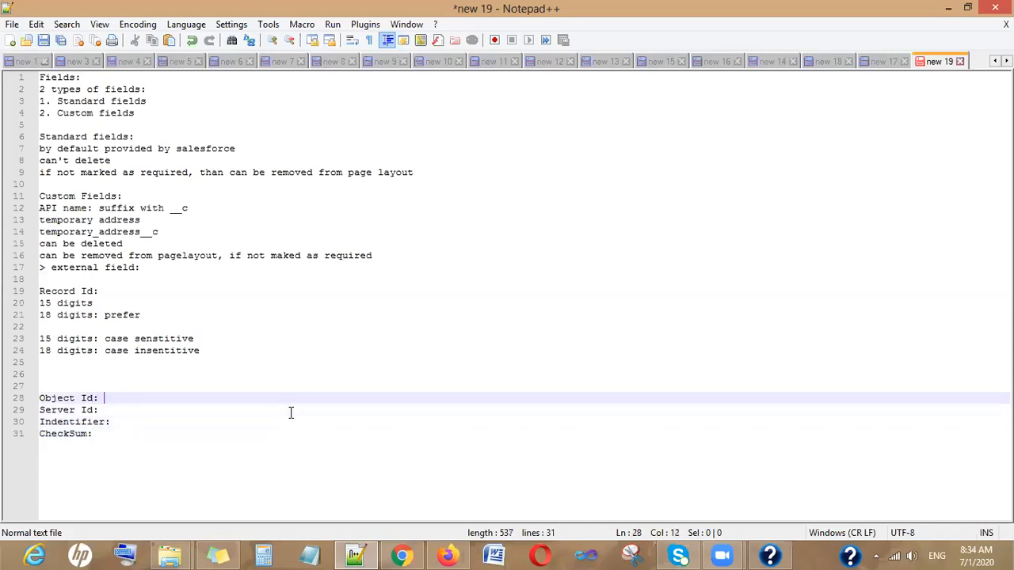
pyautogui.write('first 3 digit')
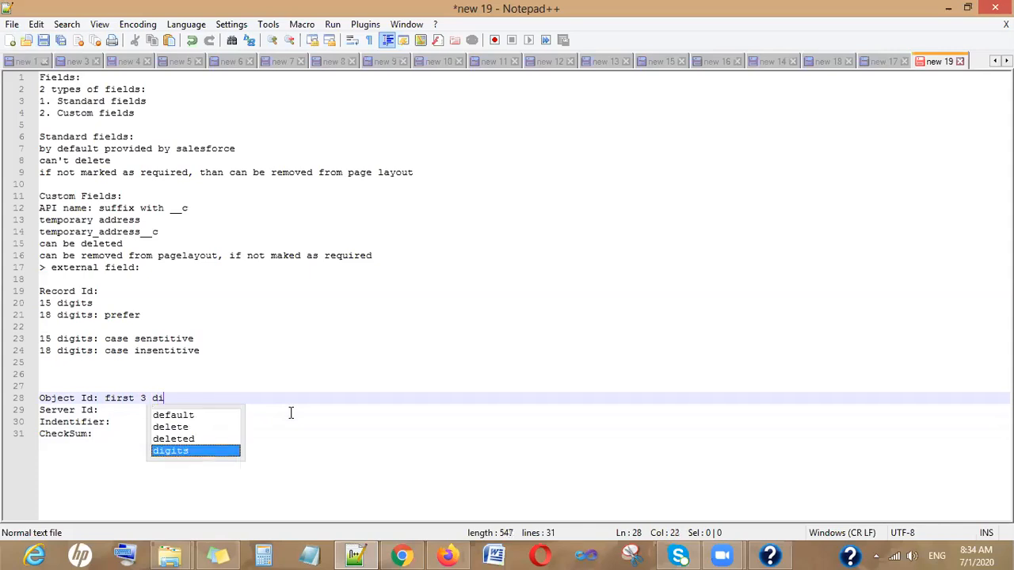
pyautogui.write('s')
pyautogui.press('Escape')
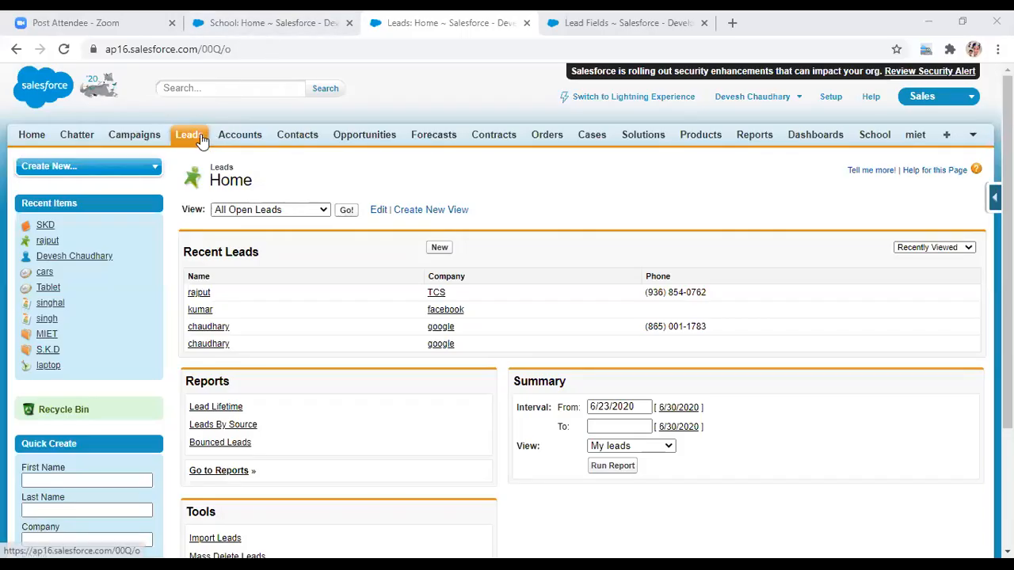
# - Open the TCS lead from Leads home and select its record ID at the end of the address
pyautogui.click(201, 139)
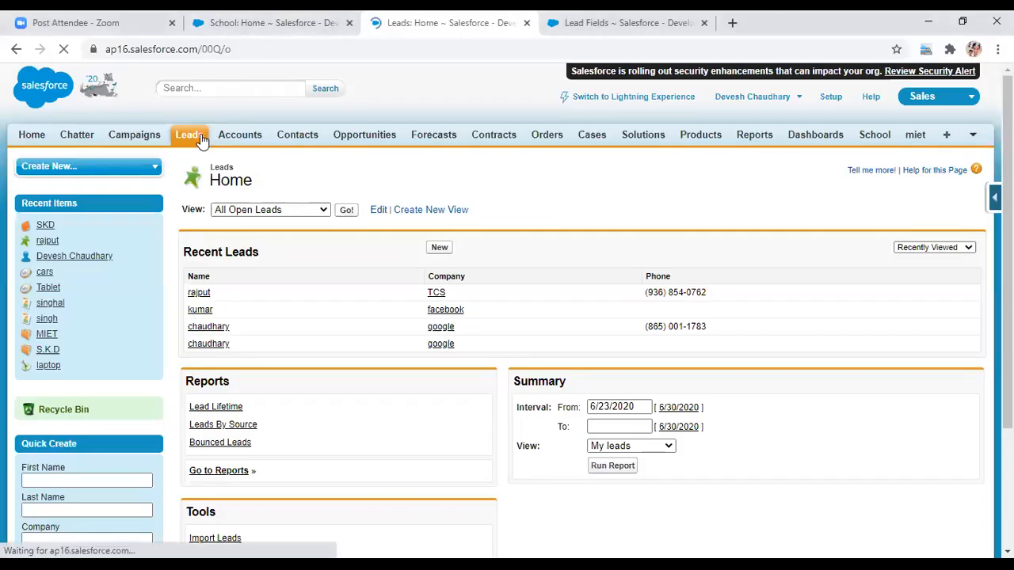
pyautogui.click(236, 50)
pyautogui.click(253, 50)
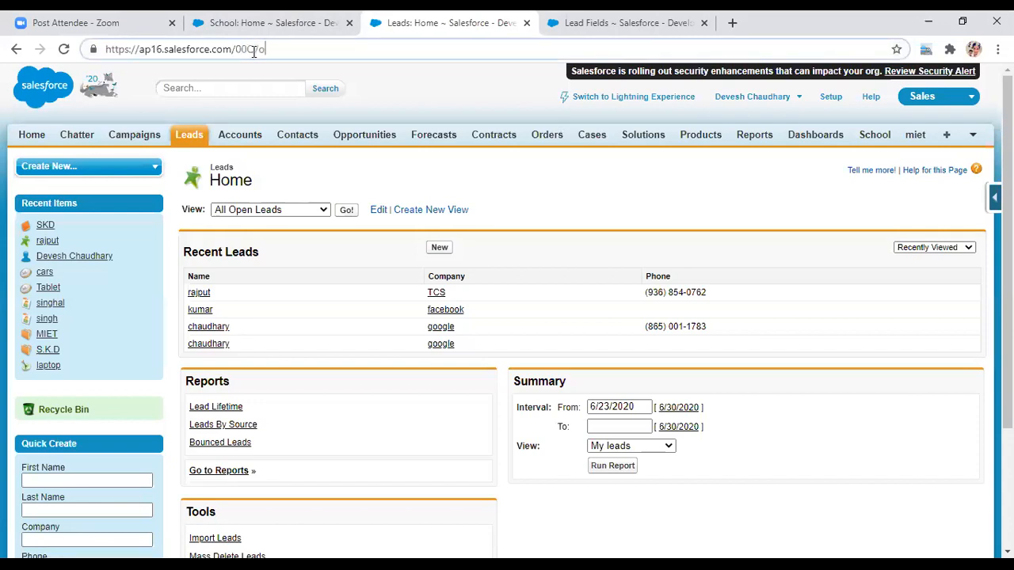
pyautogui.click(439, 294)
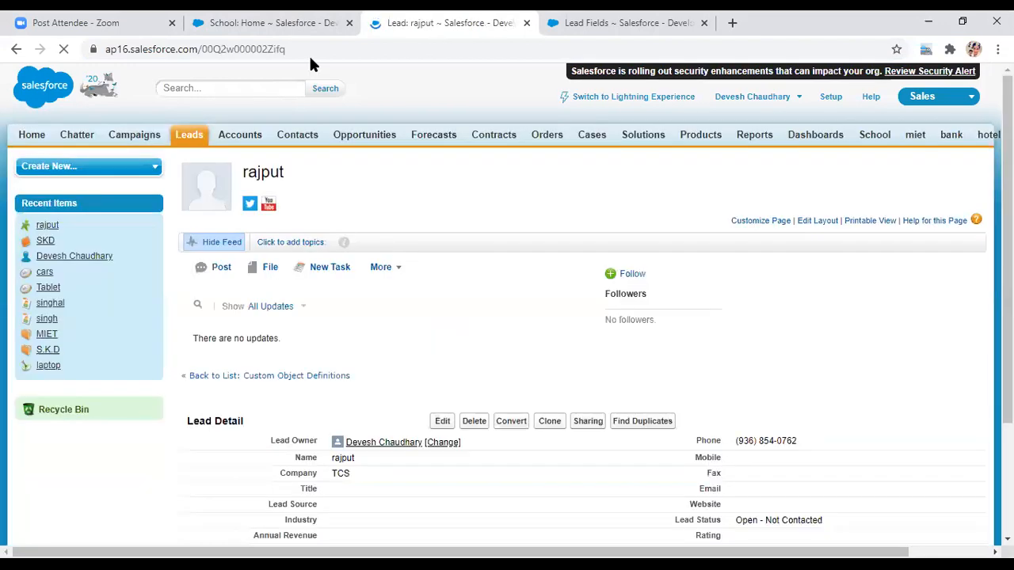
pyautogui.moveTo(285, 49); pyautogui.dragTo(203, 49)
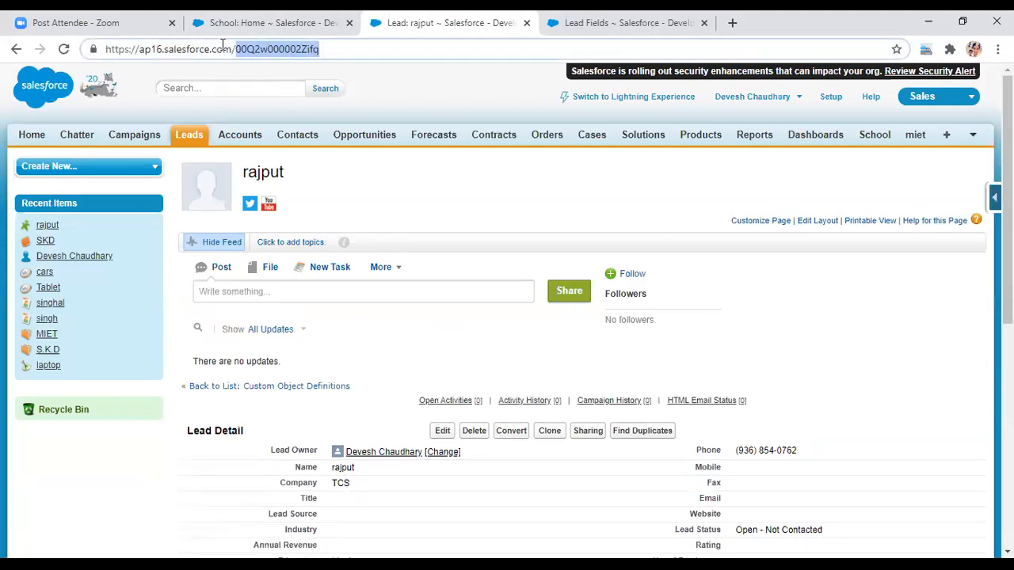
pyautogui.rightClick(269, 51)
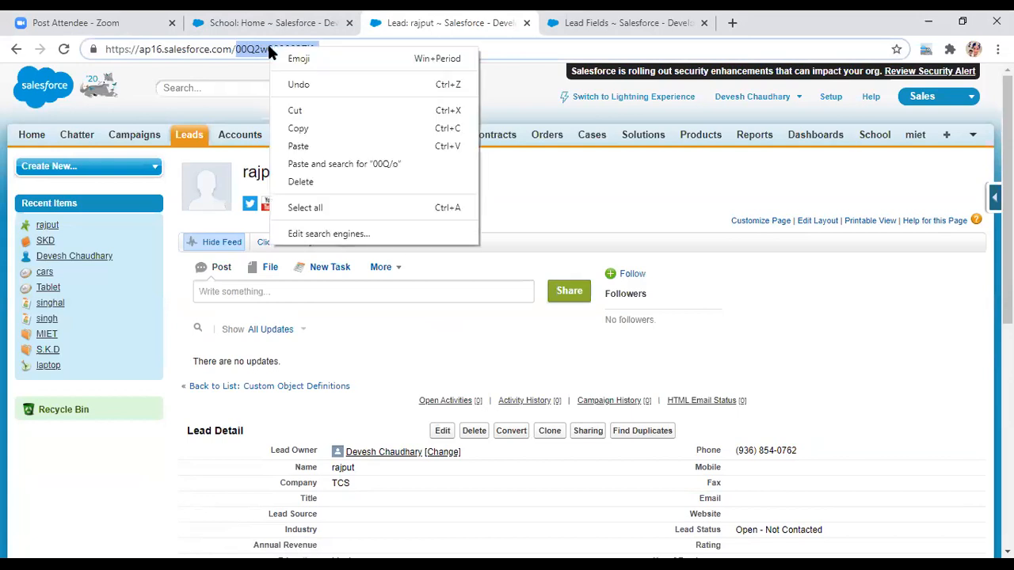
# - Copy the lead ID, note '2 digits' on the Server Id line, and paste the ID onto line 26
pyautogui.click(314, 131)
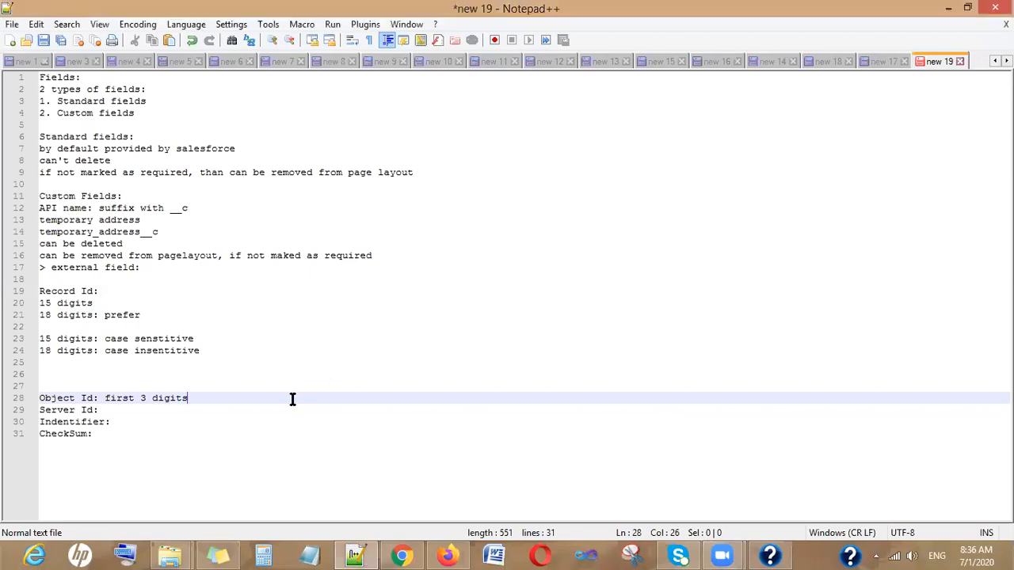
pyautogui.click(186, 418)
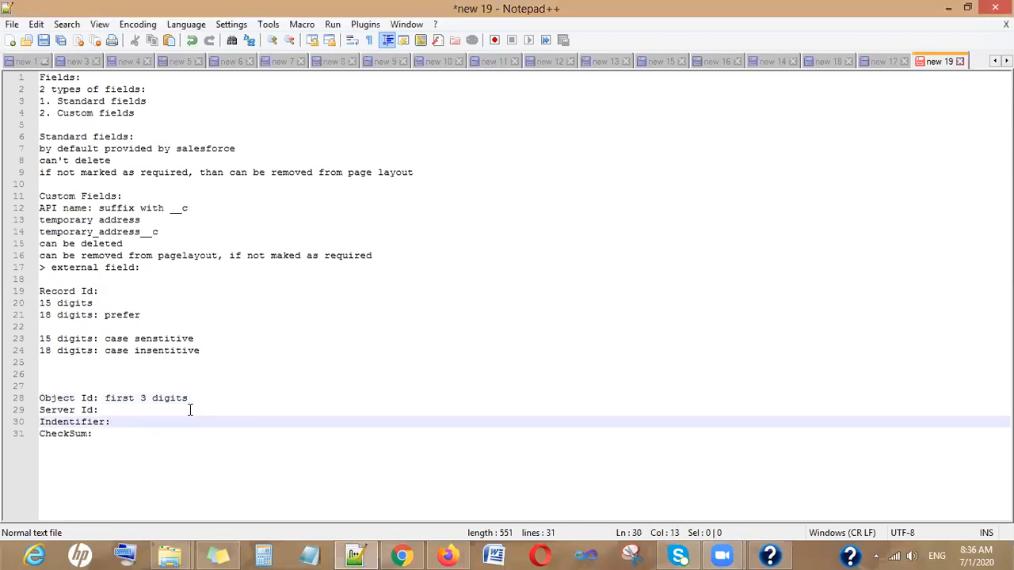
pyautogui.click(190, 410)
pyautogui.write('2 d')
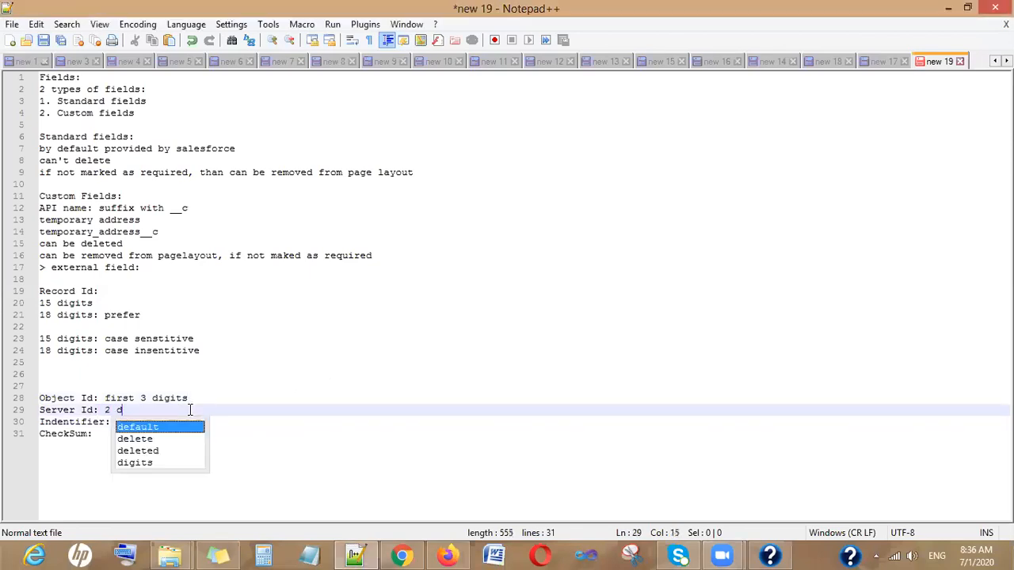
pyautogui.write('igits')
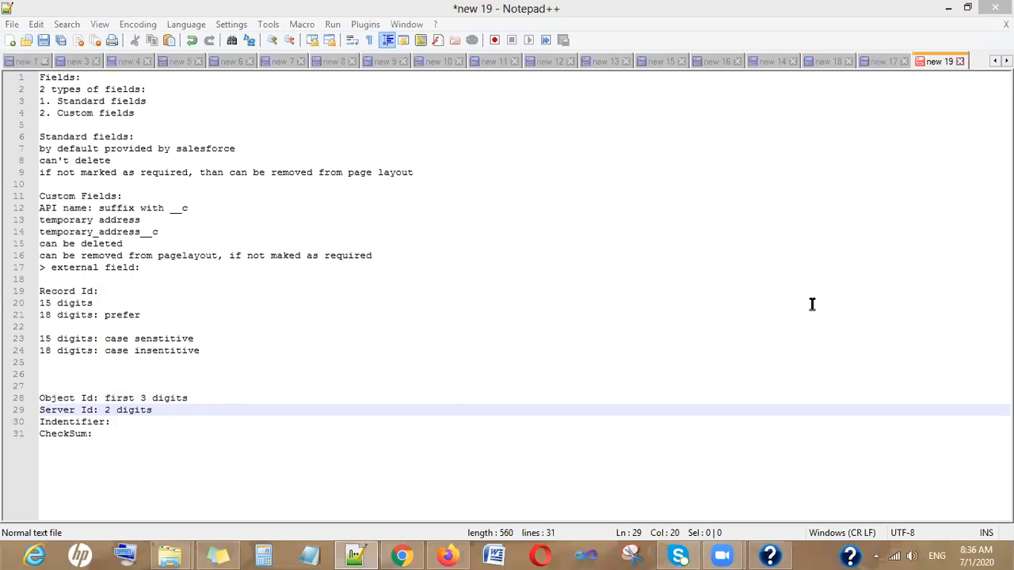
pyautogui.click(73, 375)
pyautogui.hotkey('ctrl', 'v')
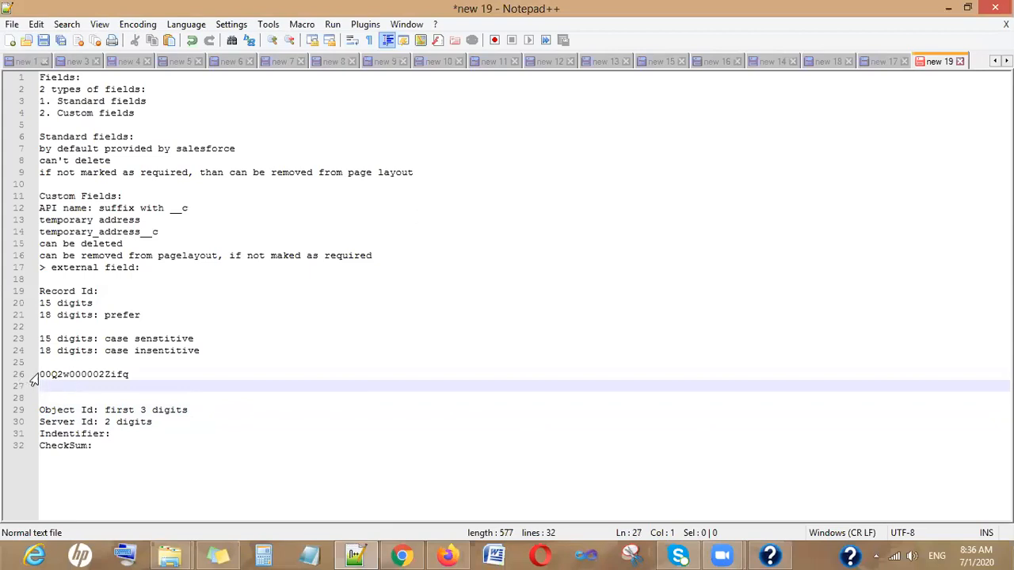
# - Record 00Q beside Object Id and 2w beside Server Id from the pasted ID
pyautogui.click(42, 374)
pyautogui.moveTo(41, 374); pyautogui.dragTo(54, 374)
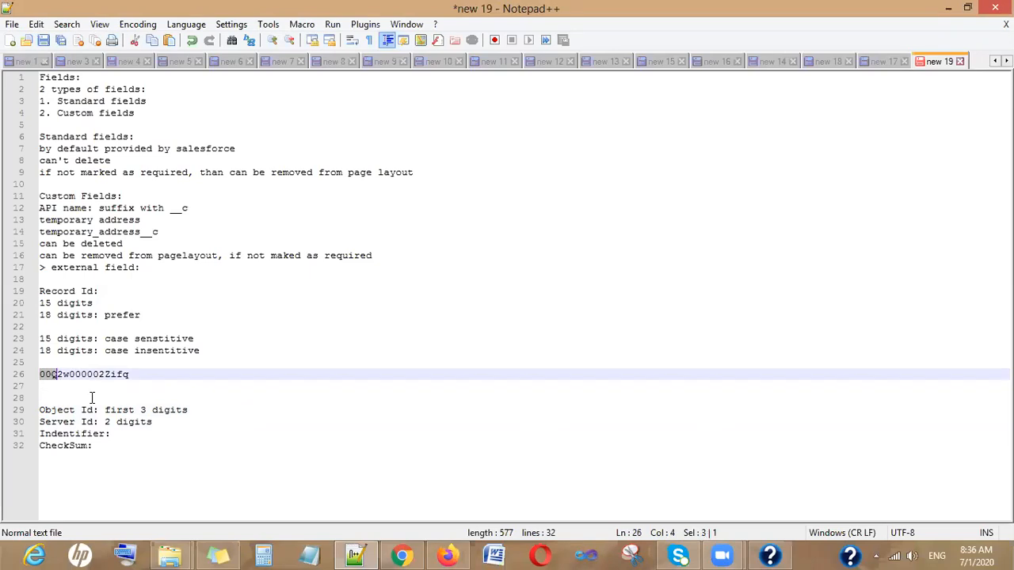
pyautogui.click(57, 374)
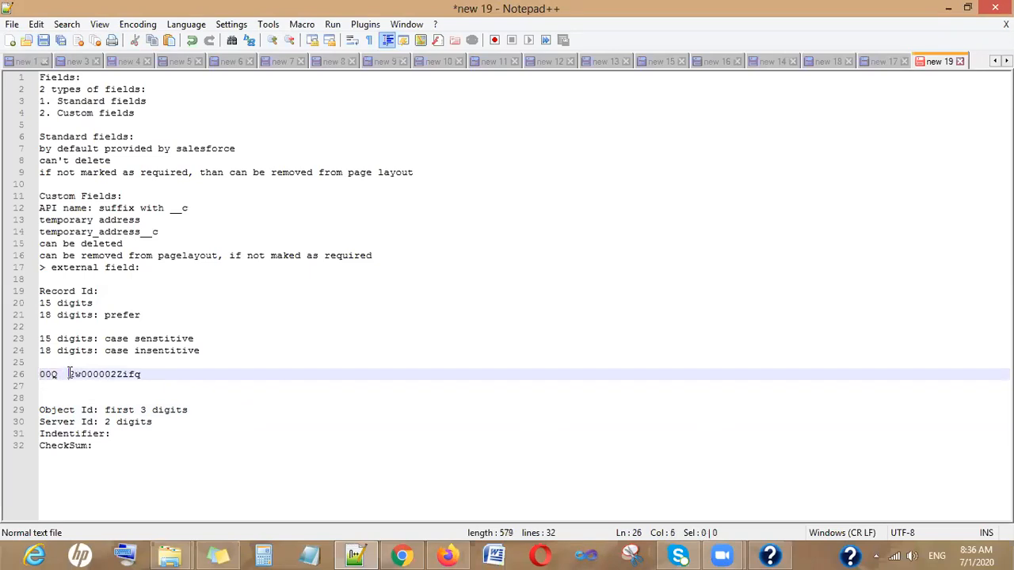
pyautogui.click(221, 407)
pyautogui.write(':      00Q')
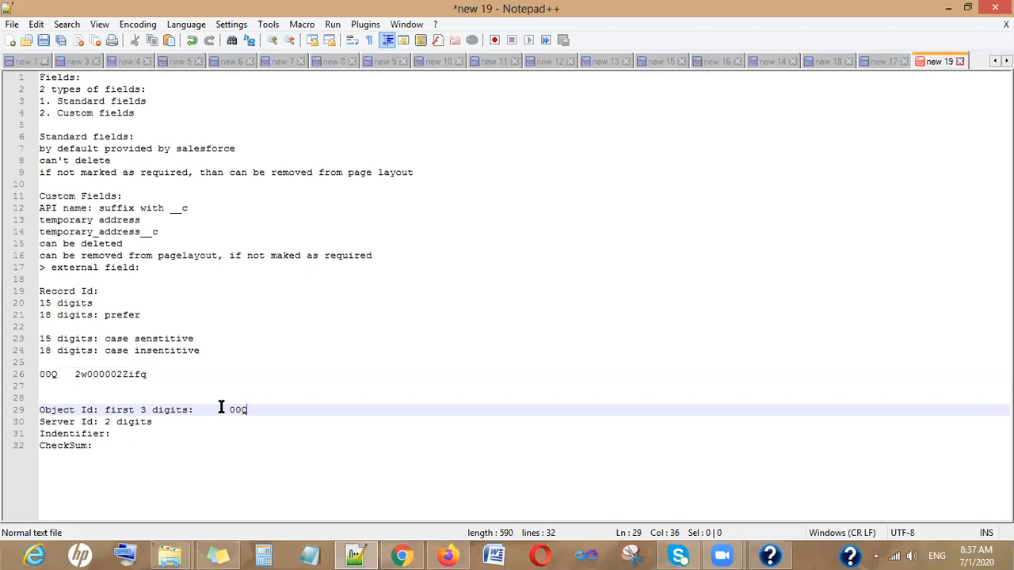
pyautogui.moveTo(75, 374); pyautogui.dragTo(87, 379)
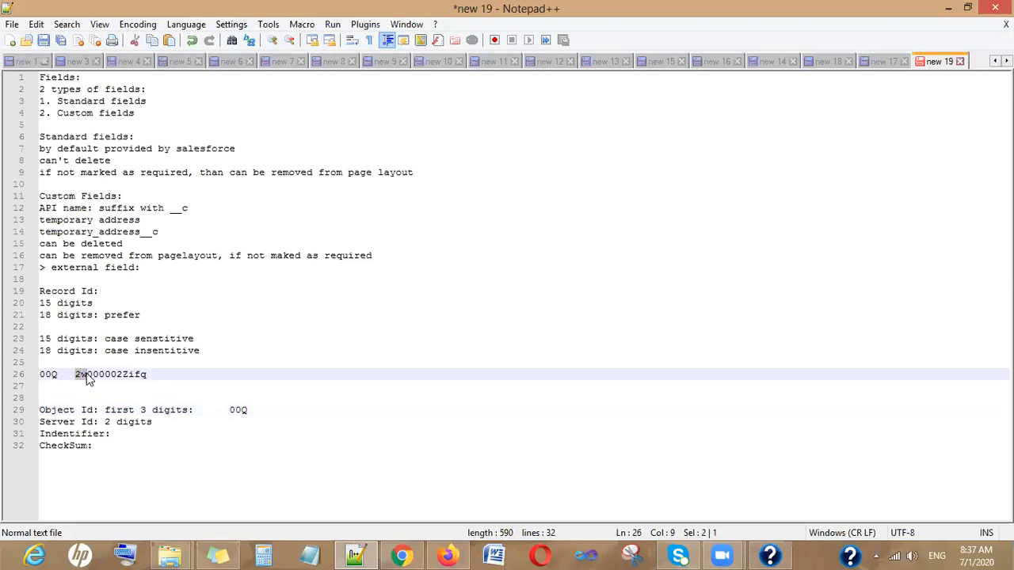
pyautogui.click(169, 423)
pyautogui.write(':           ')
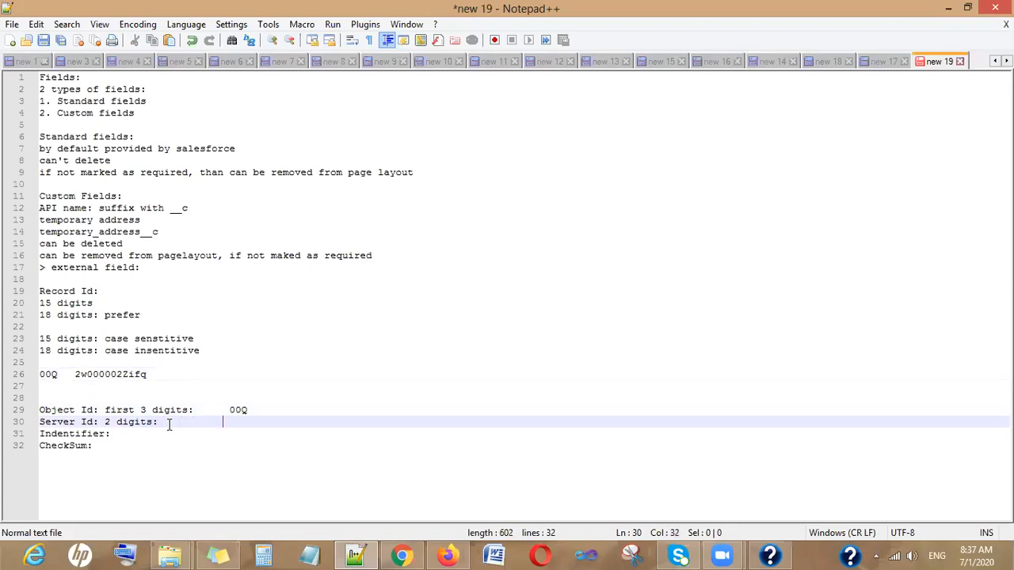
pyautogui.write(' 2w')
# - Paste the 000002Zifq identifier beside Indentifier and tidy the CheckSum line with blank lines below
pyautogui.click(87, 374)
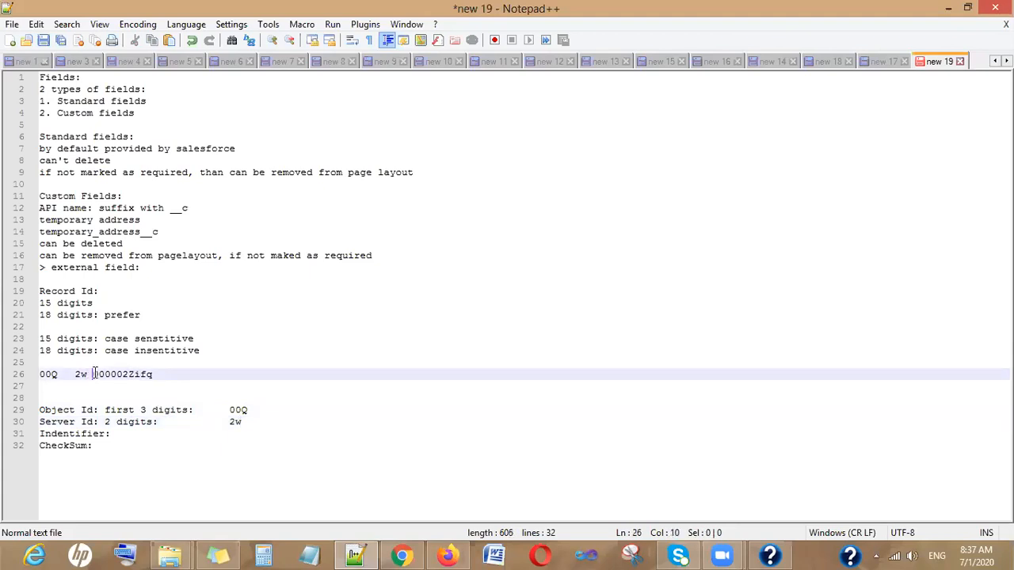
pyautogui.moveTo(111, 374); pyautogui.dragTo(176, 379)
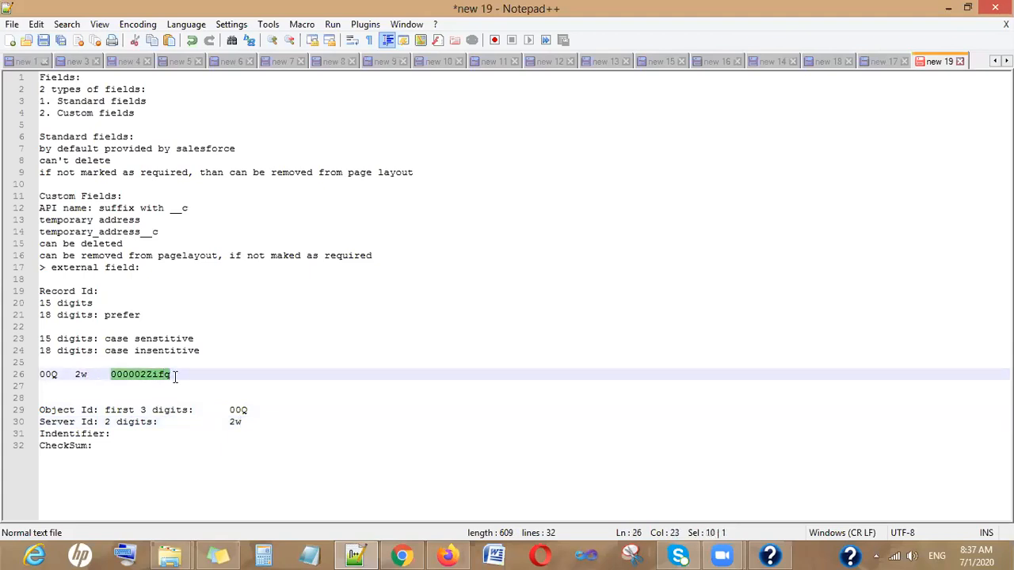
pyautogui.click(134, 436)
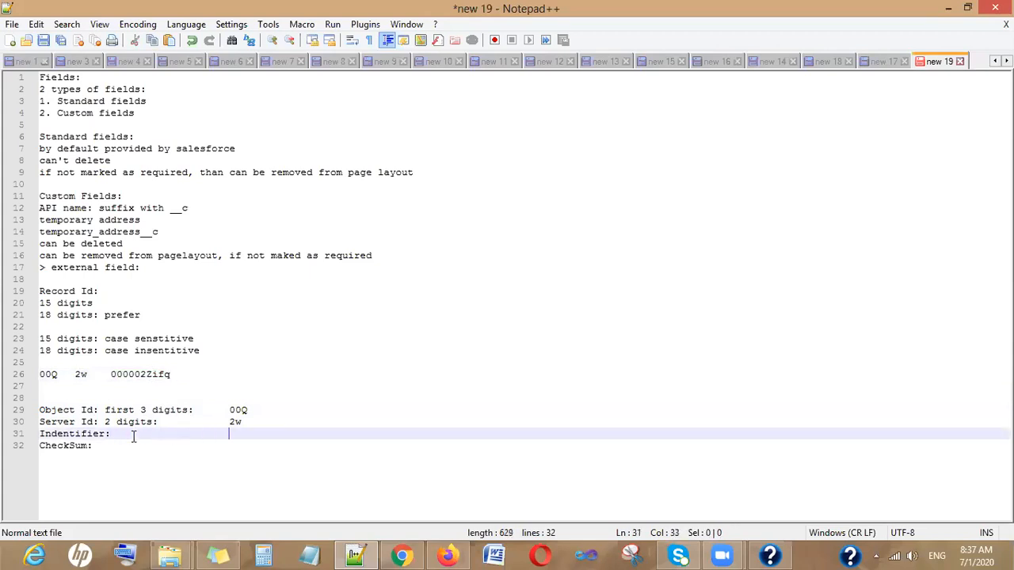
pyautogui.hotkey('ctrl', 'v')
pyautogui.click(267, 446)
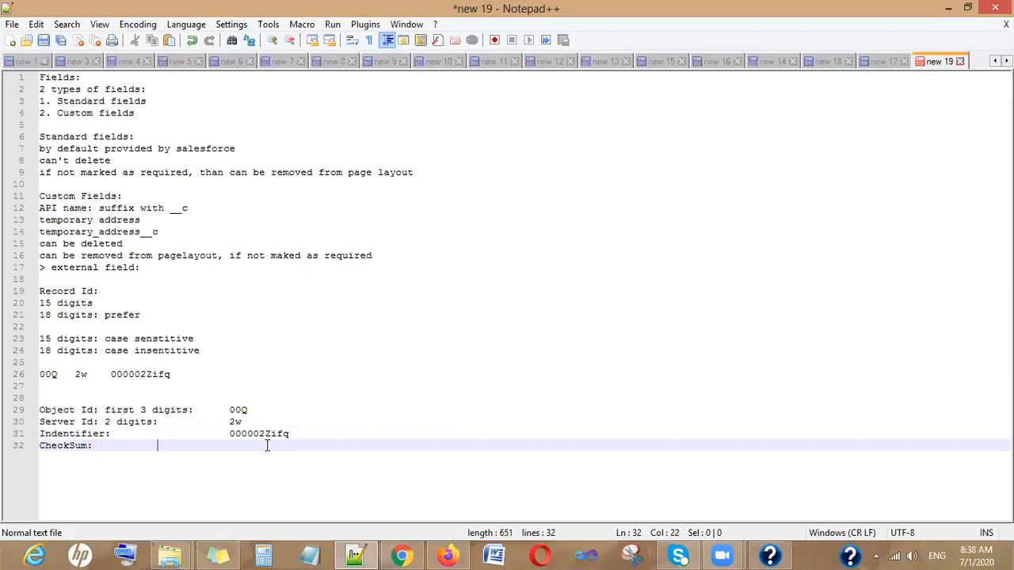
pyautogui.press('BackSpace')
pyautogui.press('BackSpace')
pyautogui.press('Return')
pyautogui.press('Return')
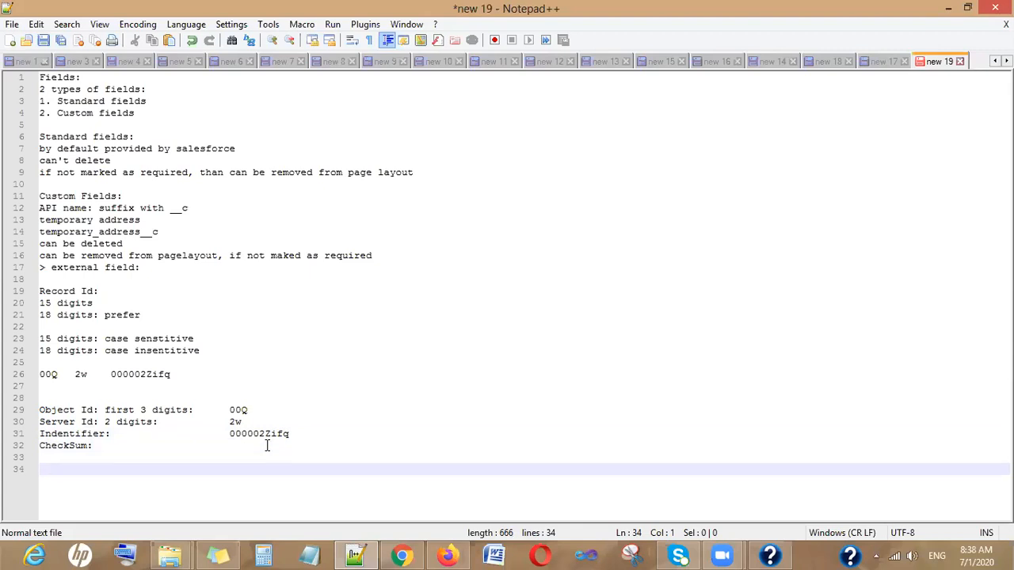
# - Start an object prefix list: Account 001, Note 002, Contact 003 and User
pyautogui.write('Account 001')
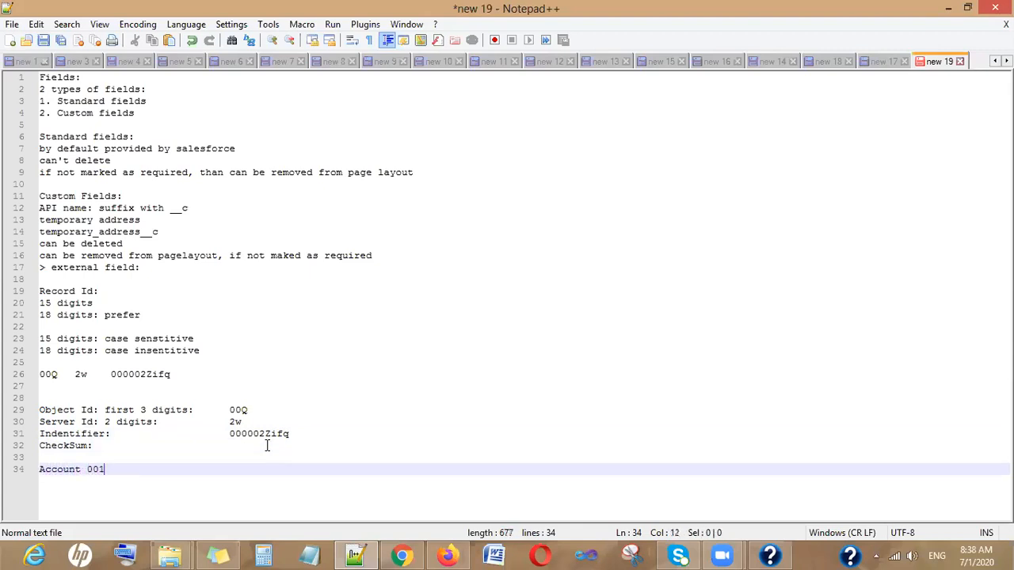
pyautogui.press('Return')
pyautogui.write('Note')
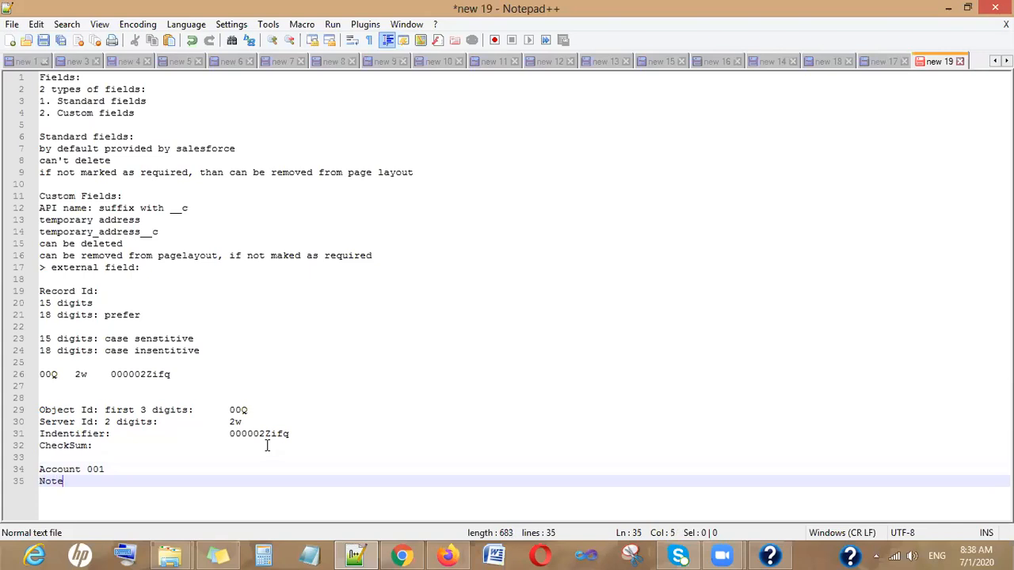
pyautogui.write('002')
pyautogui.press('Left')
pyautogui.press('Left')
pyautogui.press('Right')
pyautogui.press('Right')
pyautogui.press('Right')
pyautogui.press('Return')
pyautogui.write('Contact')
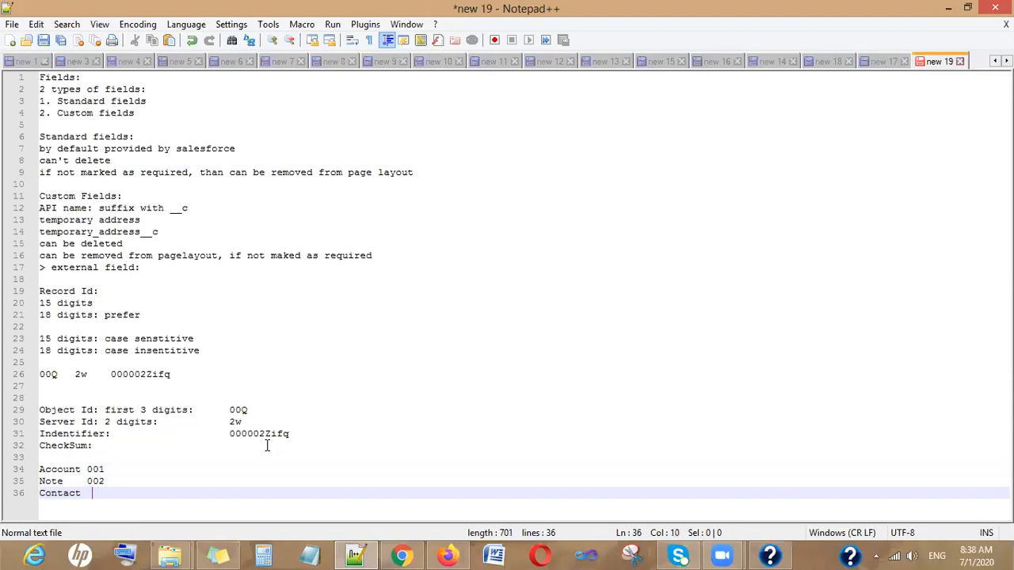
pyautogui.press('BackSpace')
pyautogui.write('003')
pyautogui.press('Return')
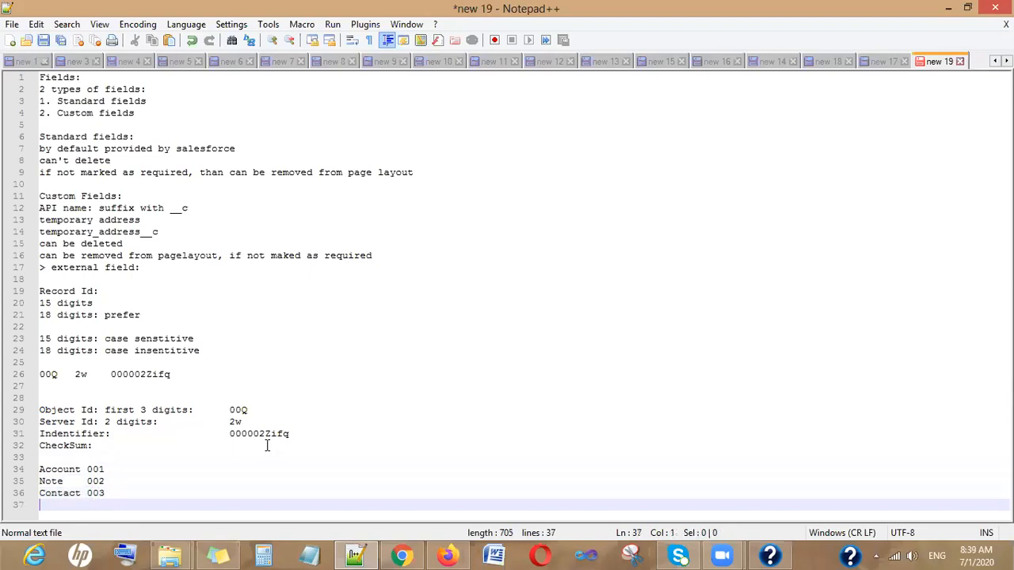
pyautogui.write('User')
pyautogui.press('BackSpace')
pyautogui.press('BackSpace')
pyautogui.press('BackSpace')
pyautogui.press('BackSpace')
pyautogui.press('BackSpace')
pyautogui.press('BackSpace')
pyautogui.press('BackSpace')
pyautogui.press('BackSpace')
pyautogui.press('BackSpace')
pyautogui.press('BackSpace')
# - Continue the list with Opportunity 005, Activity, Opportunity History, Lead, Task, Profile and User
pyautogui.write('Opportunity  005')
pyautogui.press('Return')
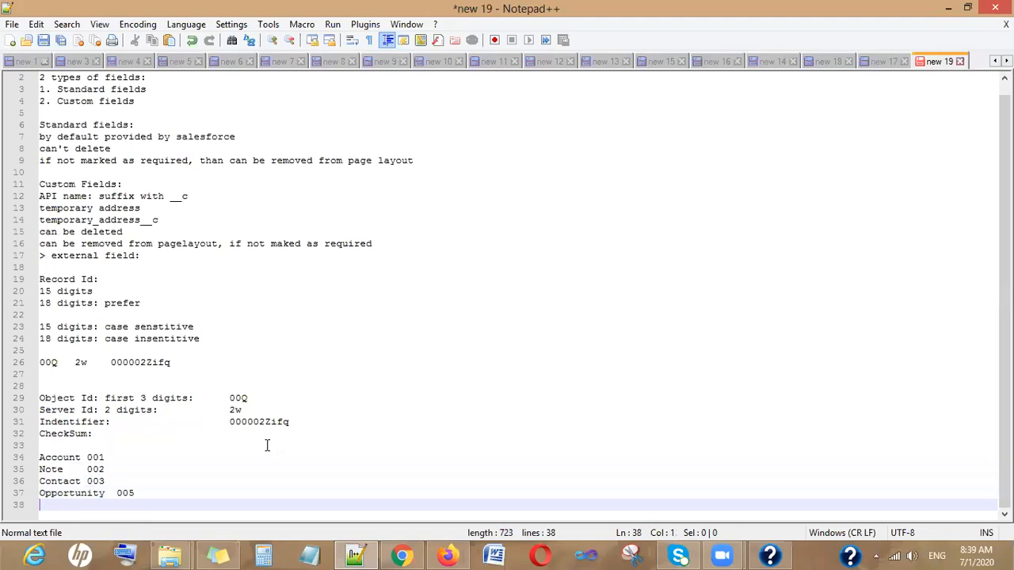
pyautogui.write('Activity')
pyautogui.press('Return')
pyautogui.write('Opportunity ')
pyautogui.write('History')
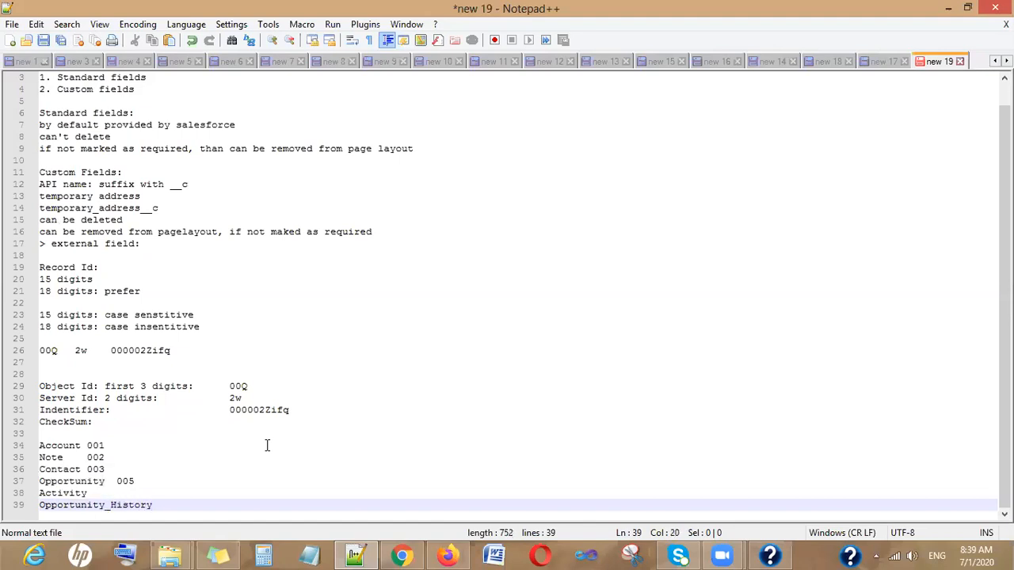
pyautogui.press('Return')
pyautogui.write('Lead')
pyautogui.press('Return')
pyautogui.write('Task')
pyautogui.press('Return')
pyautogui.write('Profile')
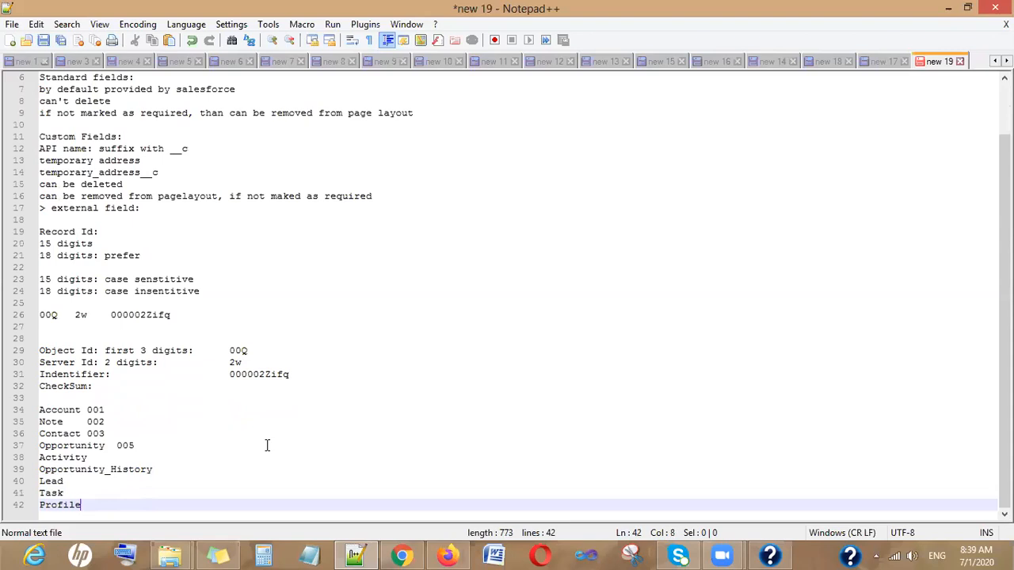
pyautogui.press('Return')
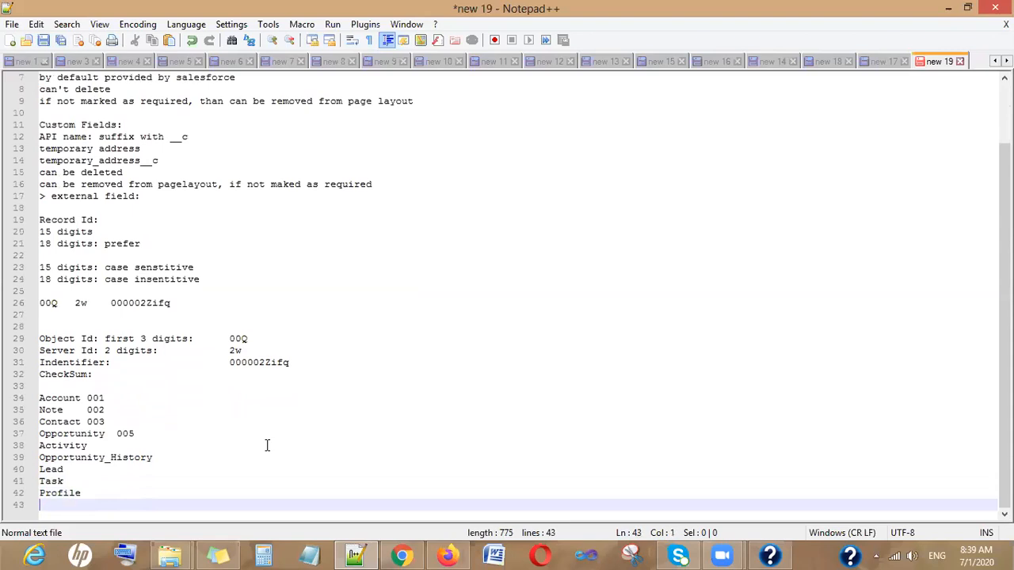
pyautogui.write('User')
# - Change Opportunity's prefix in the notes from 005 to 006
pyautogui.moveTo(136, 434); pyautogui.dragTo(131, 435)
pyautogui.write('6')
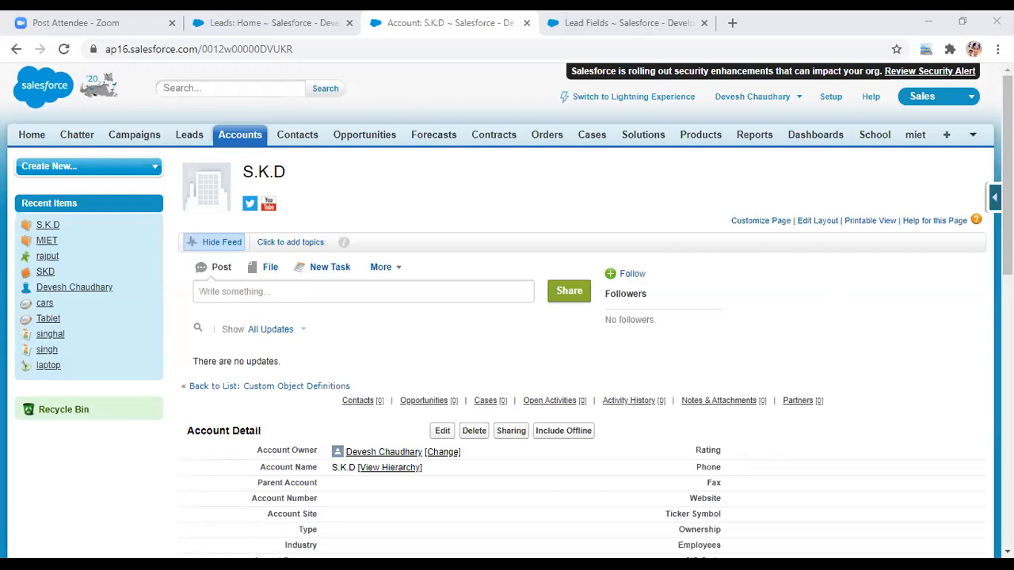
# - From the account's quick access menu, view the Account fields and click New under custom fields
pyautogui.click(996, 197)
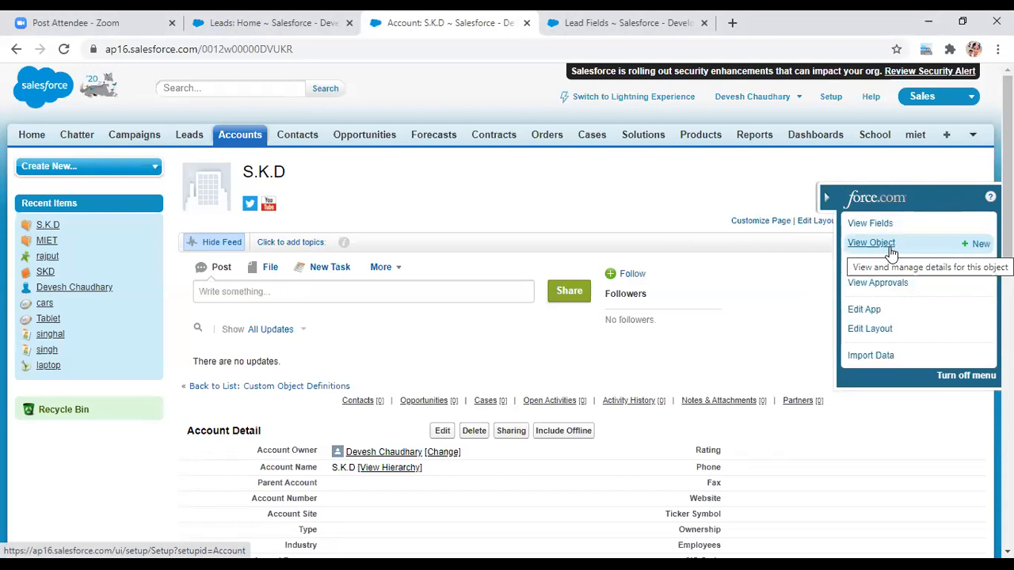
pyautogui.click(879, 227)
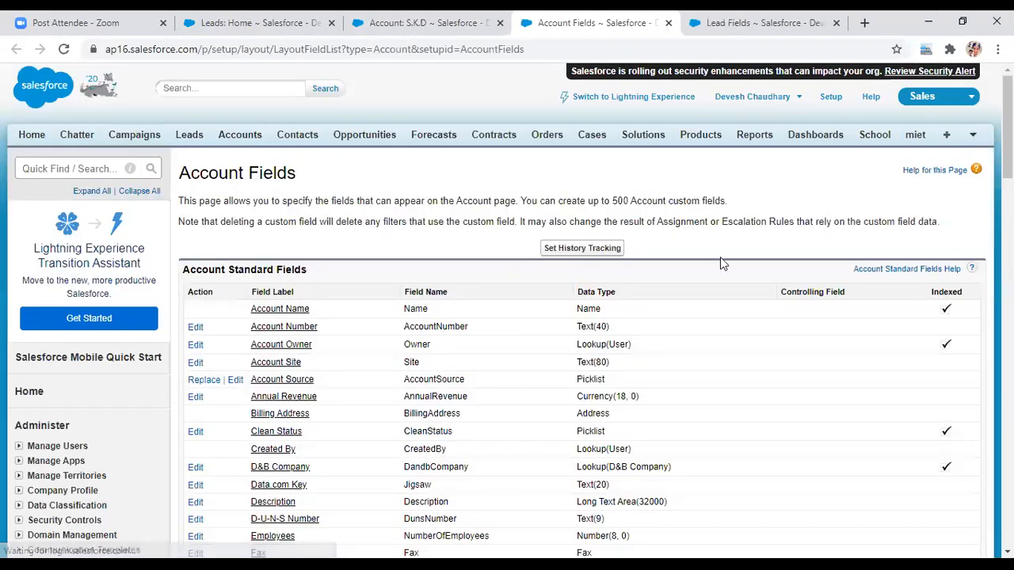
pyautogui.moveTo(1007, 127); pyautogui.dragTo(1008, 260)
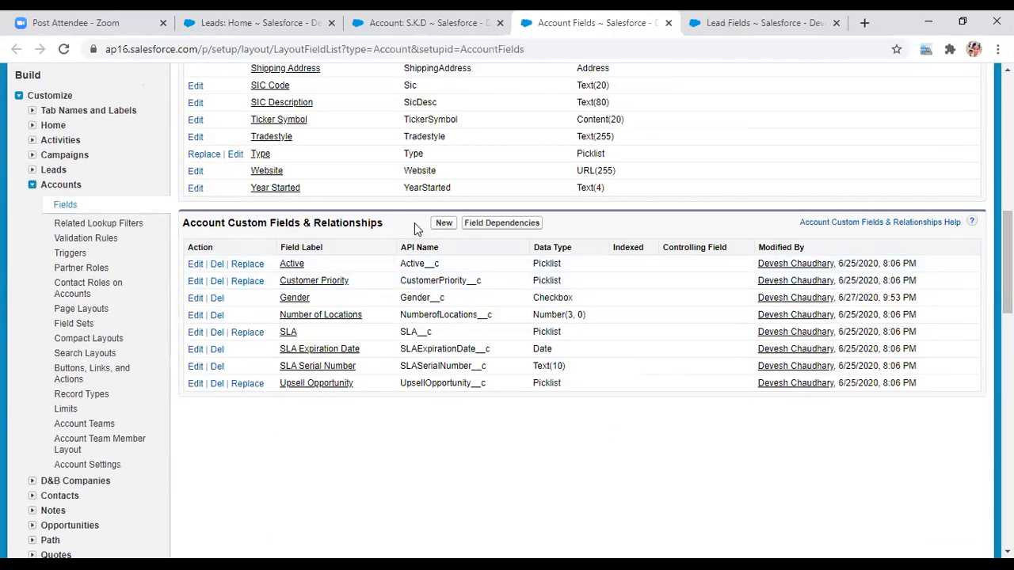
pyautogui.click(443, 224)
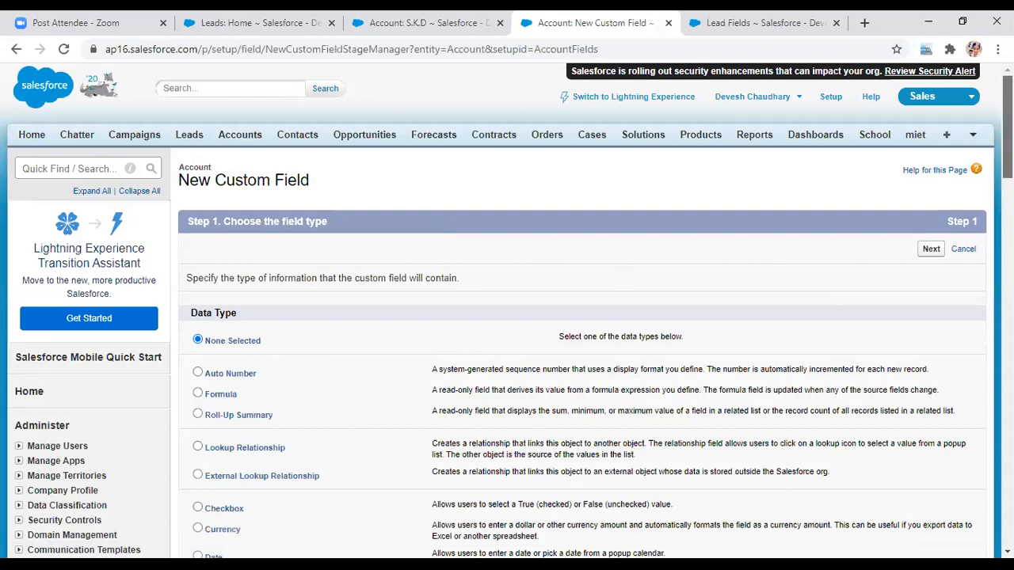
# - Pick Formula as the field's data type on step 1 and go to step 2
pyautogui.scroll(-2, 1007, 127)
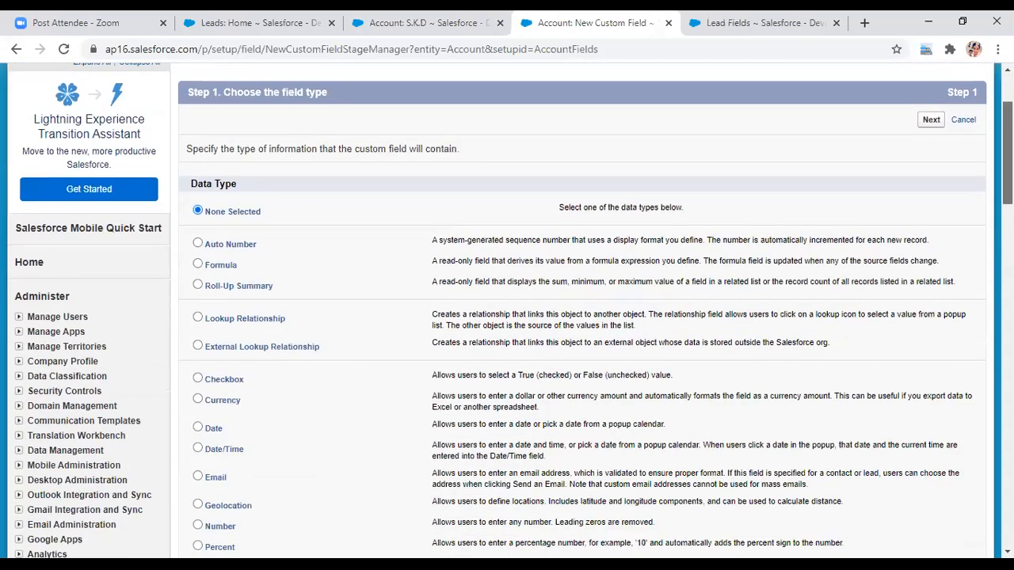
pyautogui.scroll(2, 507, 311)
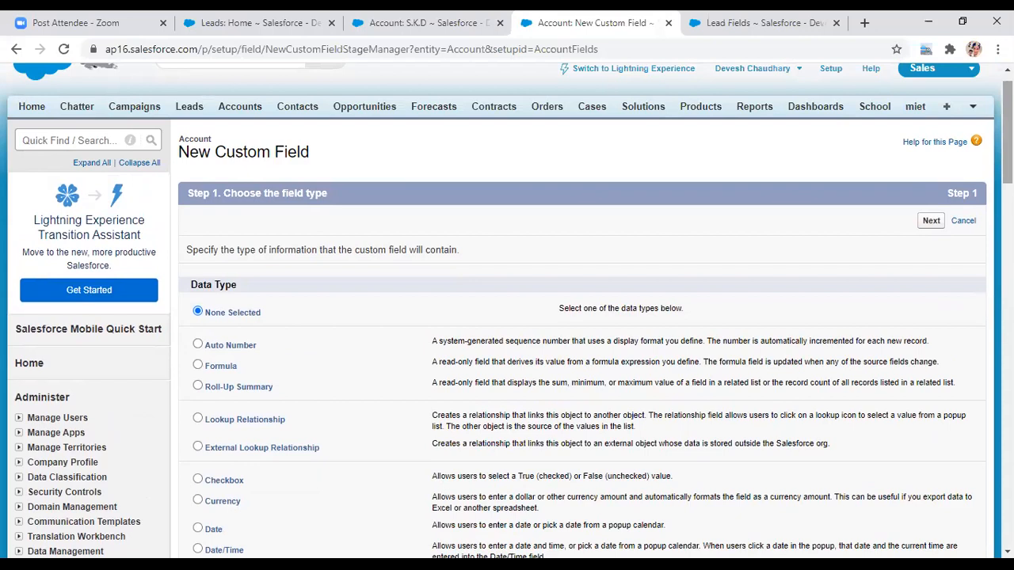
pyautogui.click(197, 368)
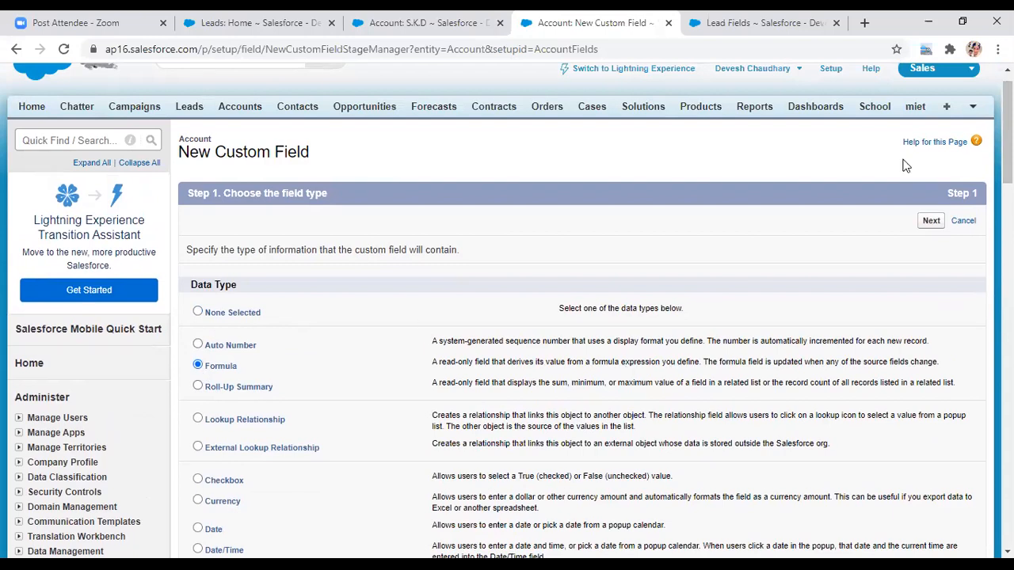
pyautogui.click(933, 222)
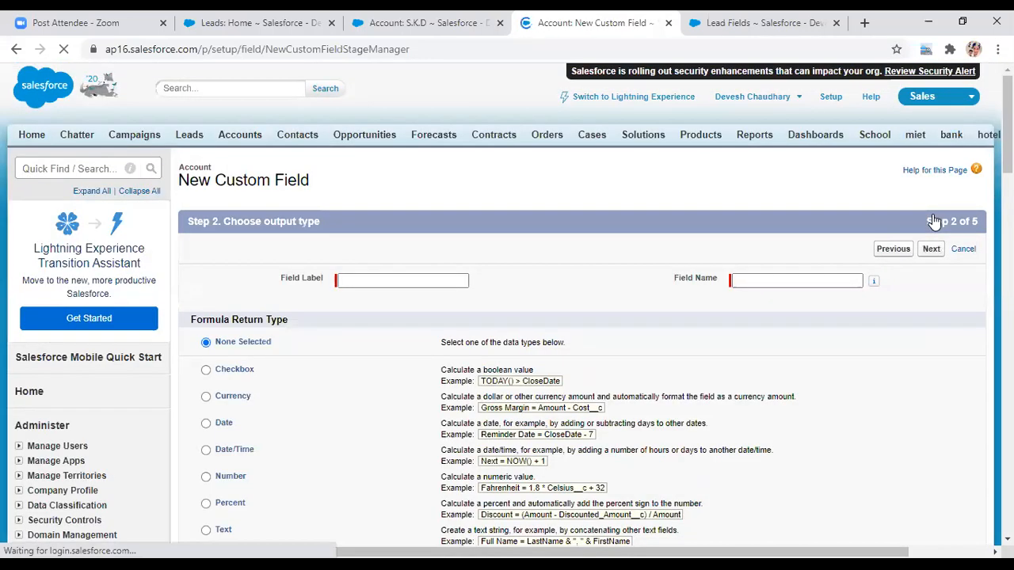
# - Label the field '18 digit' with API name X18_digit, choose Text return type, and continue
pyautogui.click(382, 280)
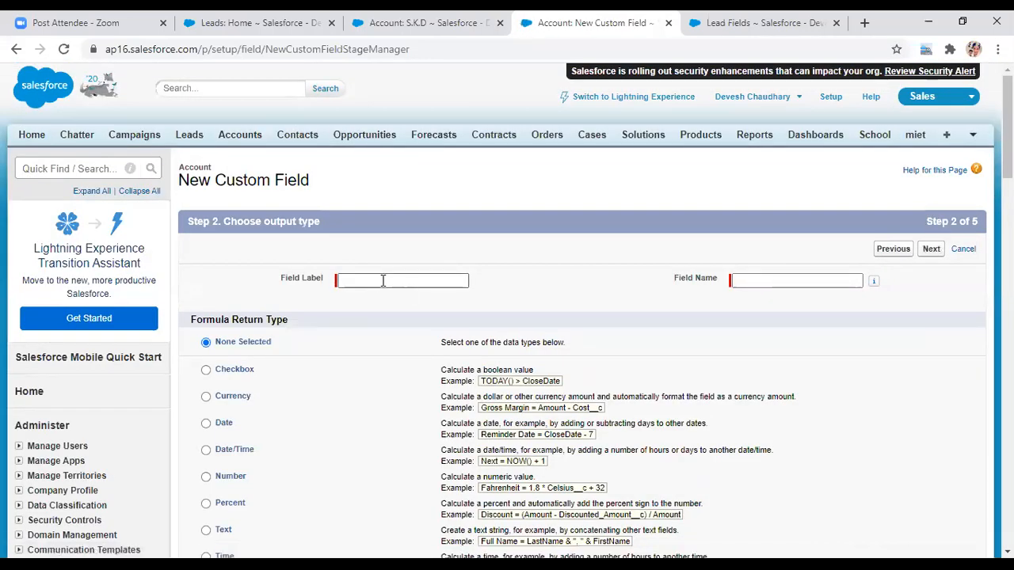
pyautogui.click(382, 280)
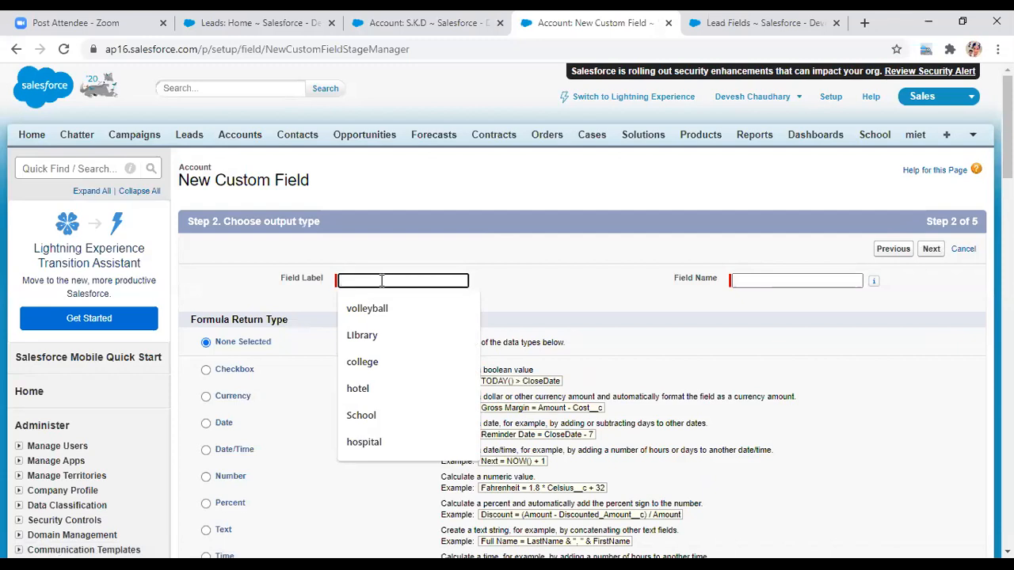
pyautogui.write('1')
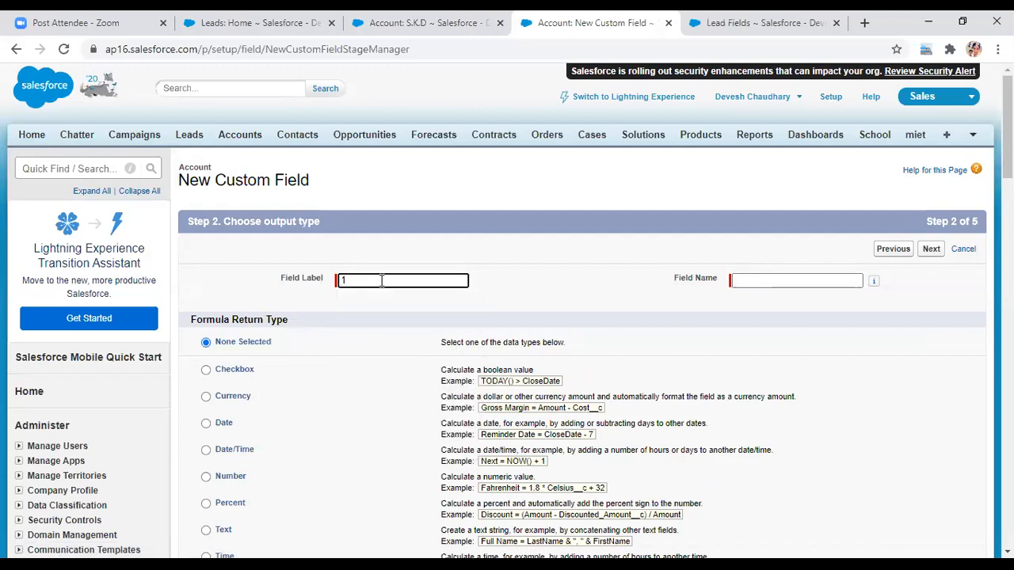
pyautogui.write('8 digit')
pyautogui.click(760, 277)
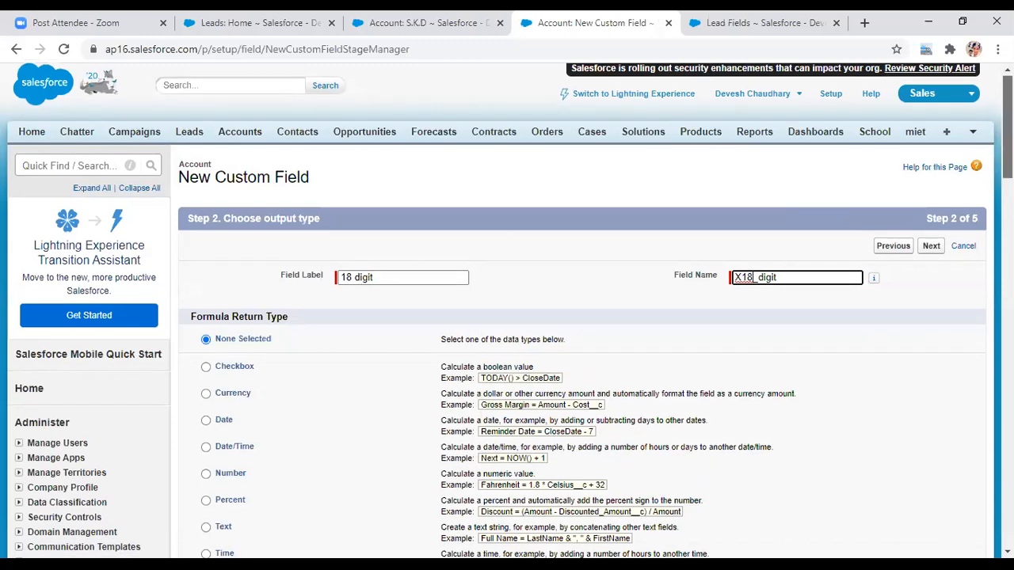
pyautogui.scroll(-4, 1008, 127)
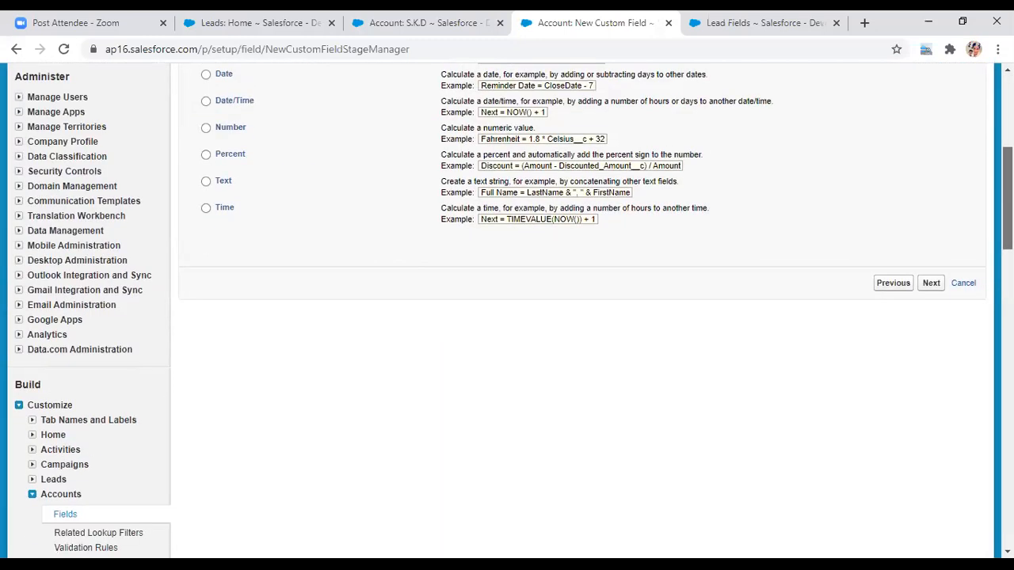
pyautogui.scroll(2, 586, 317)
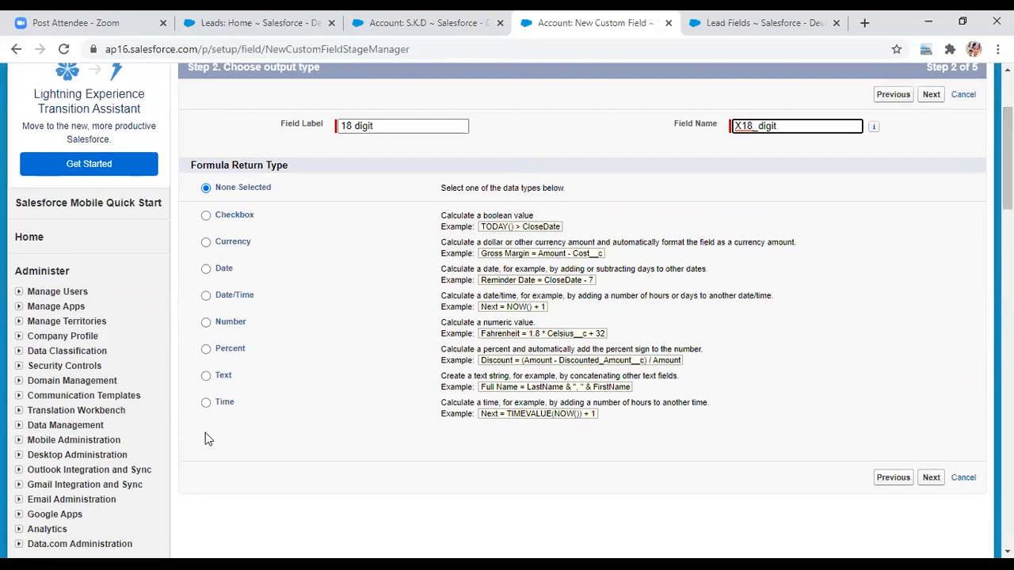
pyautogui.click(205, 376)
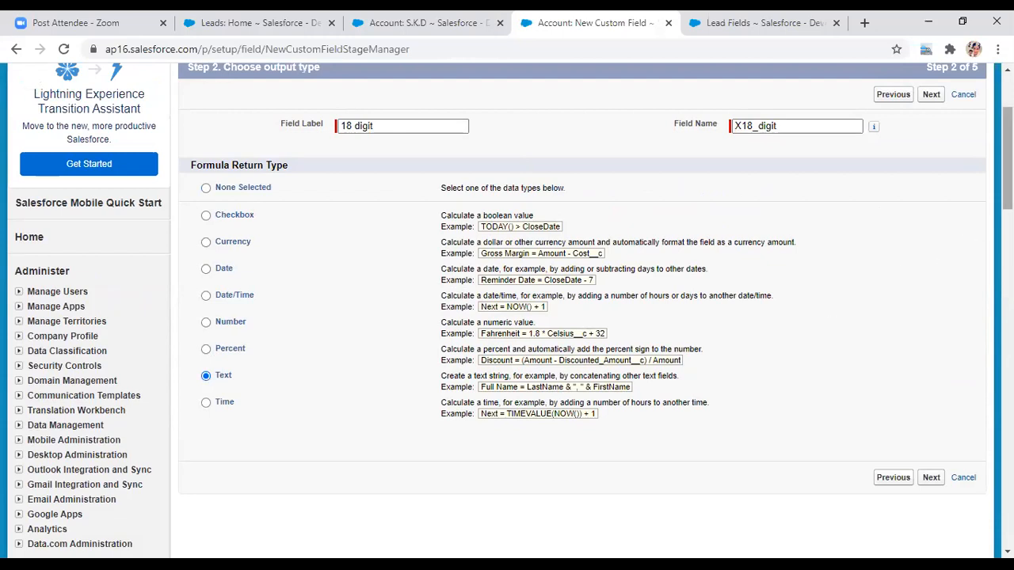
pyautogui.scroll(1, 1007, 159)
pyautogui.scroll(-1, 1007, 158)
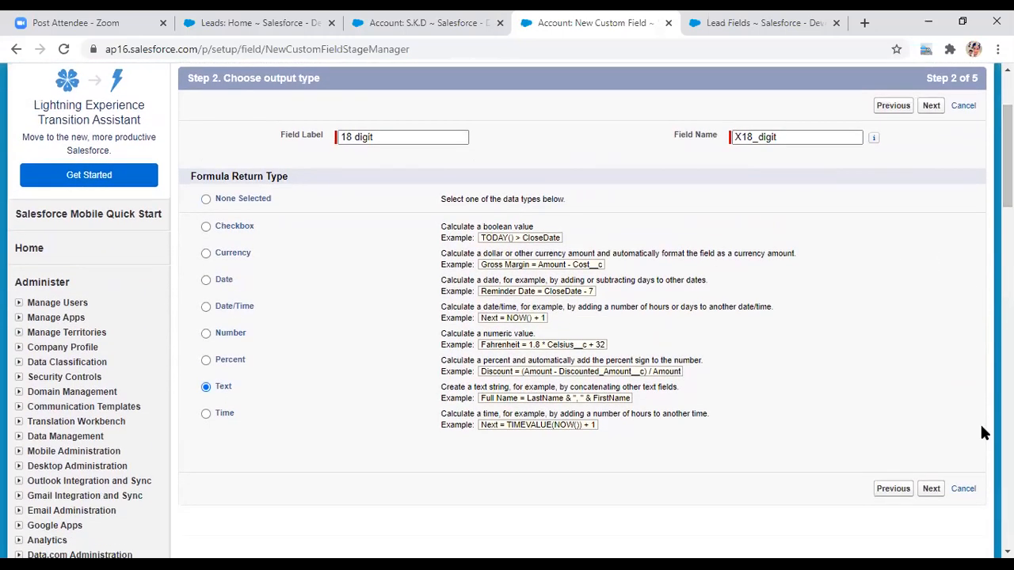
pyautogui.click(931, 489)
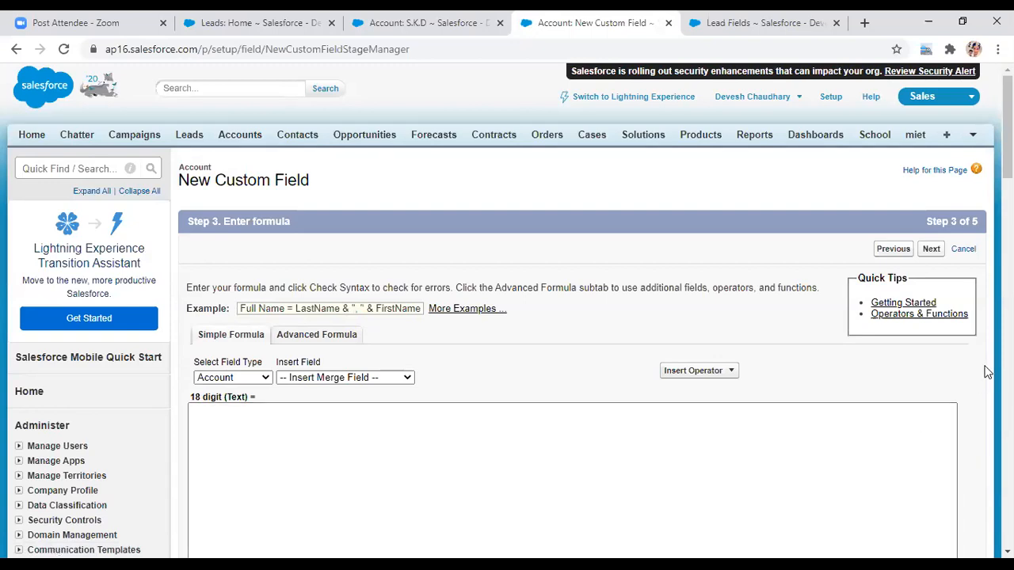
# - Switch the 18 digit field's empty formula area to the Advanced Formula editor with its Functions list
pyautogui.moveTo(1007, 134); pyautogui.dragTo(1008, 157)
pyautogui.scroll(1, 582, 317)
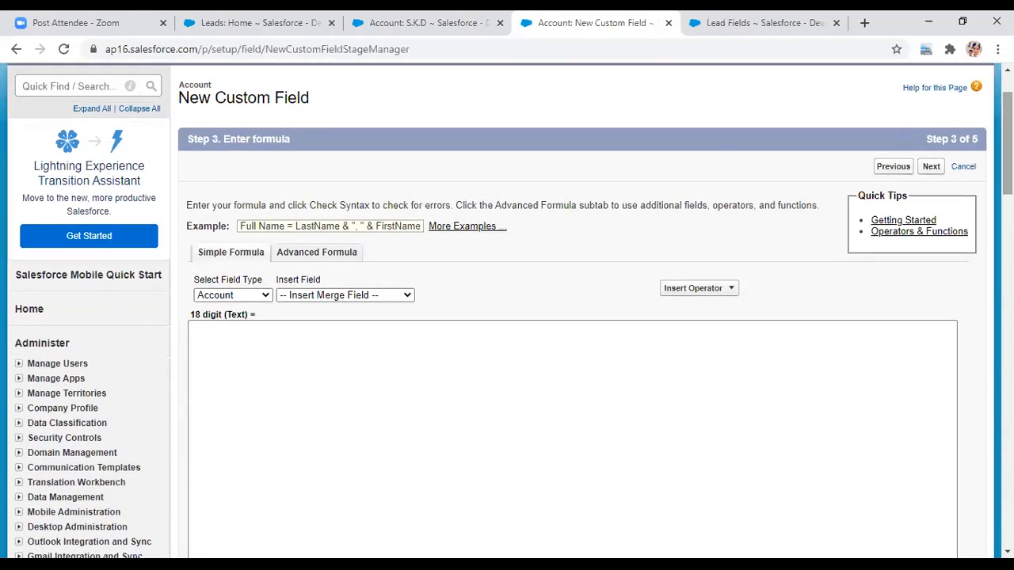
pyautogui.click(407, 423)
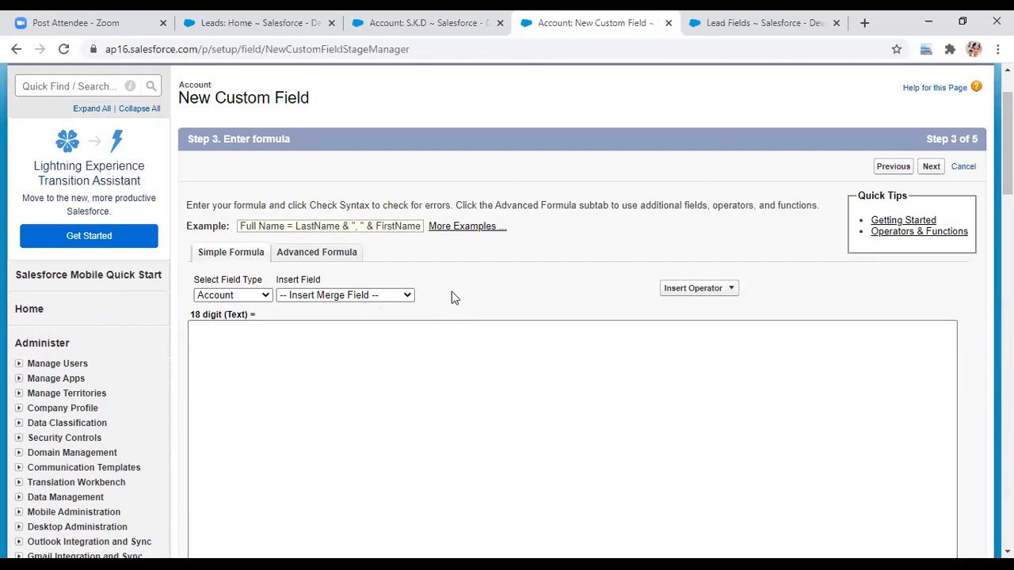
pyautogui.click(303, 254)
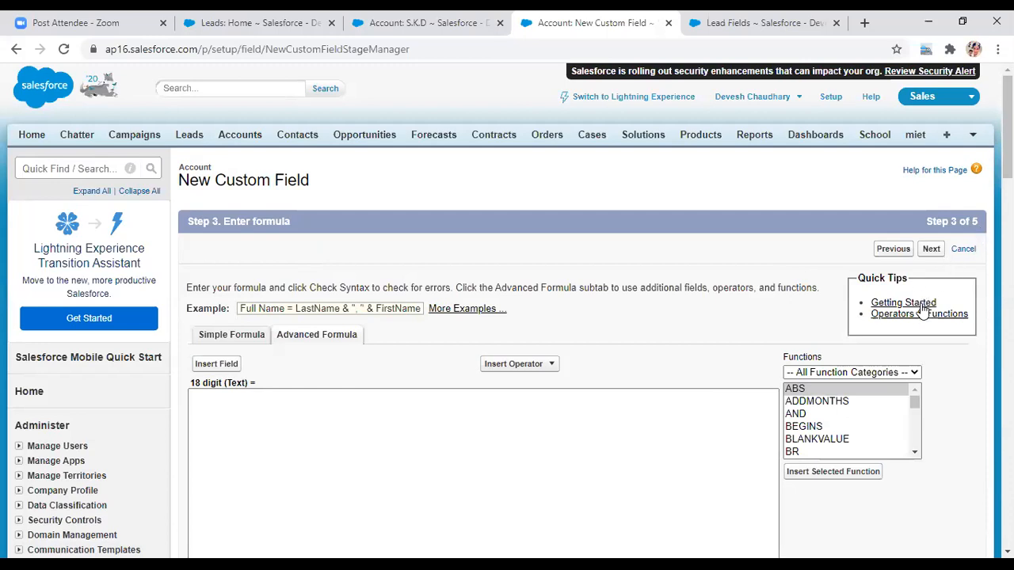
# - Insert CASESAFEID from the function list and tidy the formula to read CASESAFEID()
pyautogui.click(904, 376)
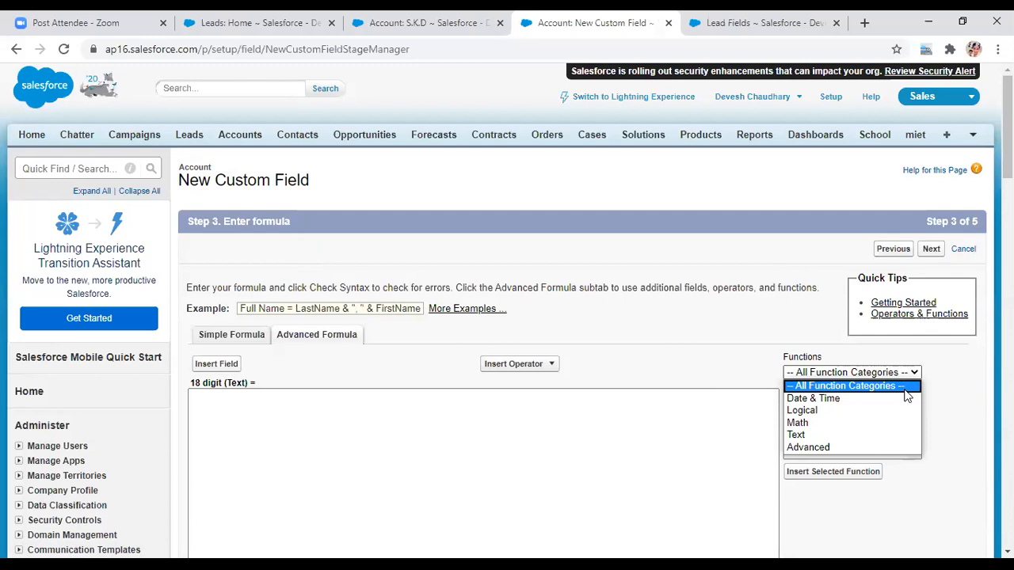
pyautogui.click(915, 376)
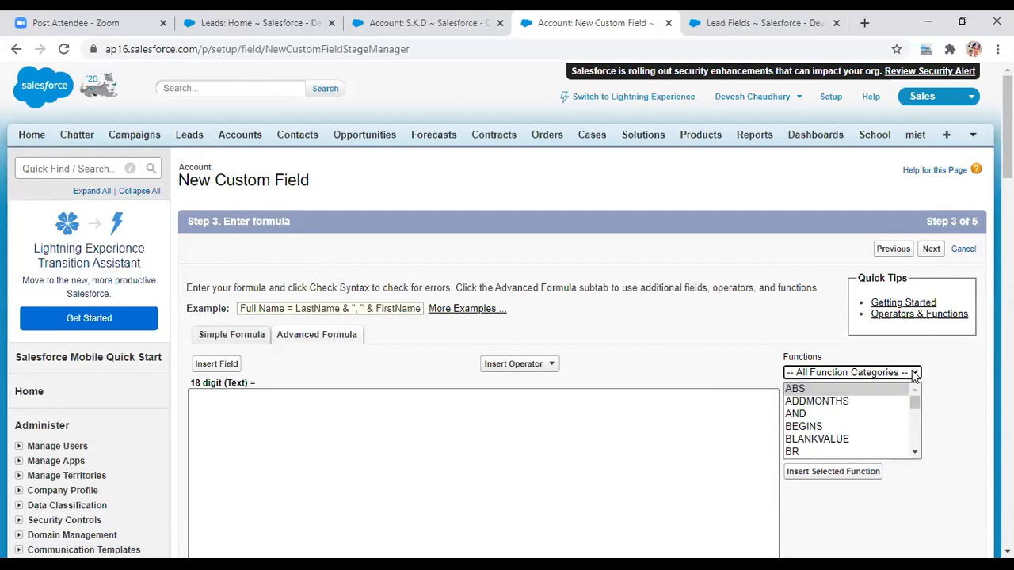
pyautogui.moveTo(915, 402)
pyautogui.mouseDown()
pyautogui.moveTo(915, 414)
pyautogui.moveTo(915, 393)
pyautogui.moveTo(921, 429)
pyautogui.moveTo(917, 404)
pyautogui.mouseUp()
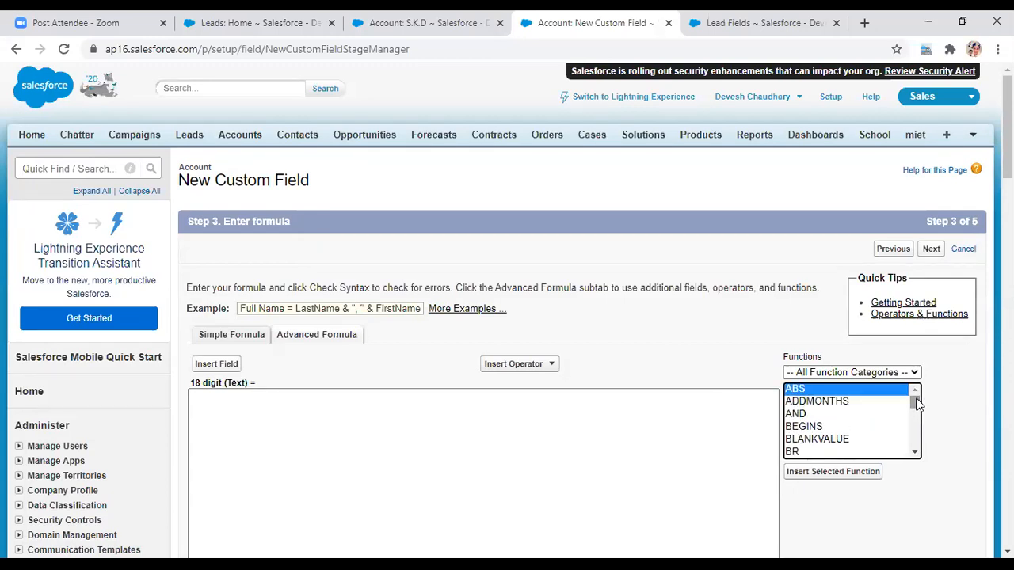
pyautogui.press('c')
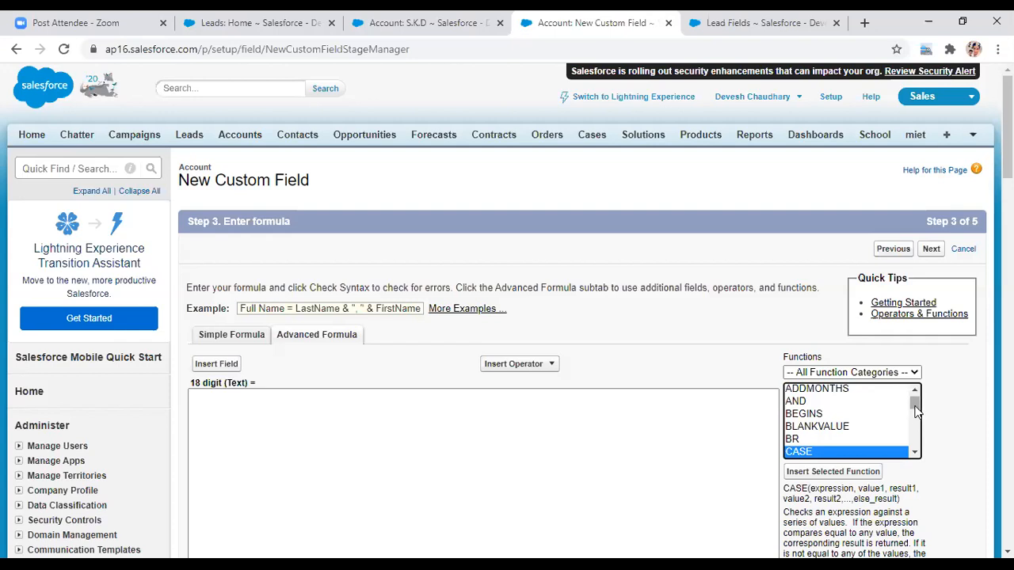
pyautogui.moveTo(915, 403); pyautogui.dragTo(916, 408)
pyautogui.press('Down')
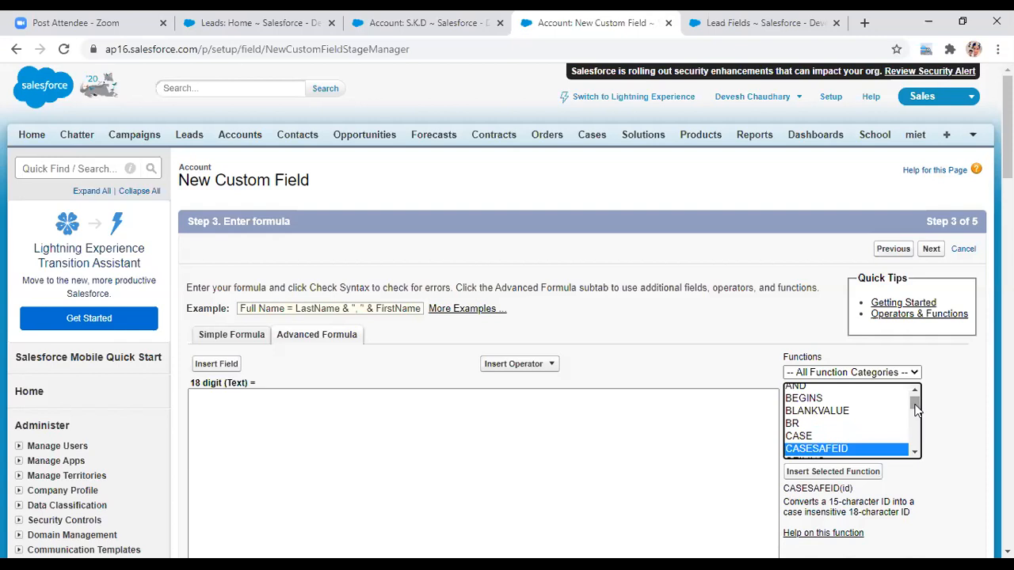
pyautogui.click(828, 473)
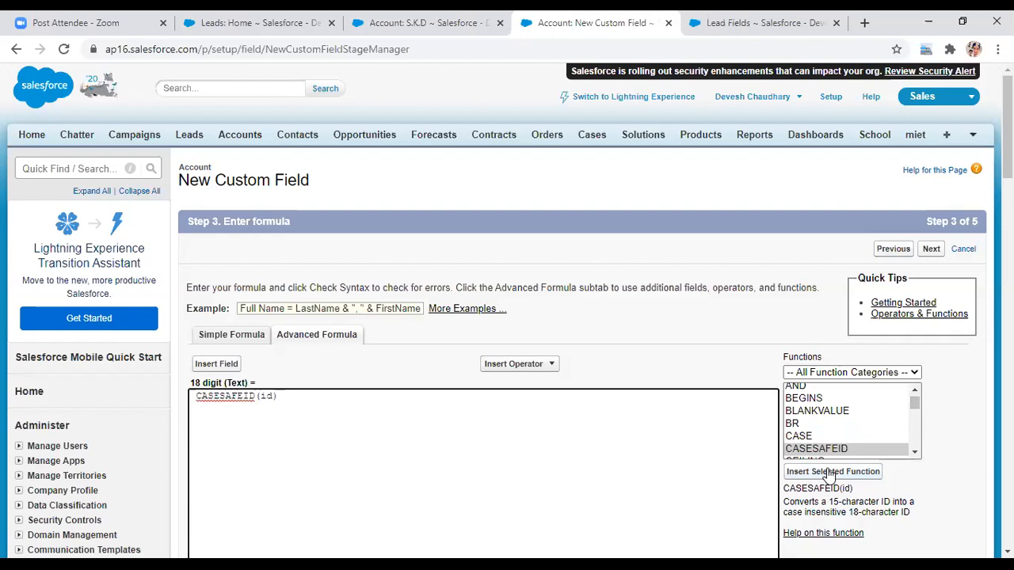
pyautogui.press('BackSpace')
pyautogui.press('BackSpace')
pyautogui.press('BackSpace')
pyautogui.press('BackSpace')
pyautogui.press('BackSpace')
pyautogui.write('()')
# - Insert the Account ID field so the formula reads CASESAFEID( Id )
pyautogui.click(210, 368)
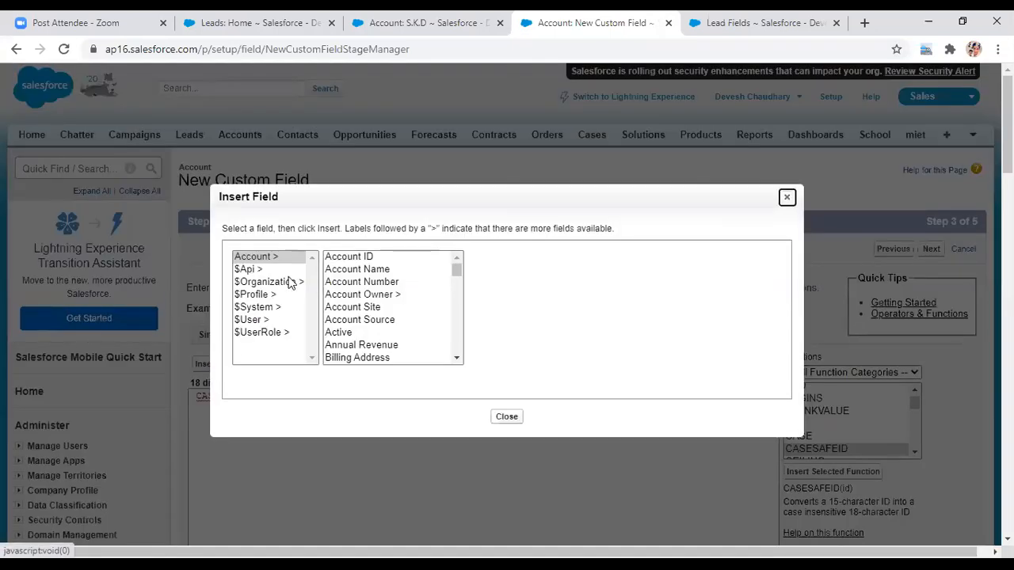
pyautogui.click(354, 259)
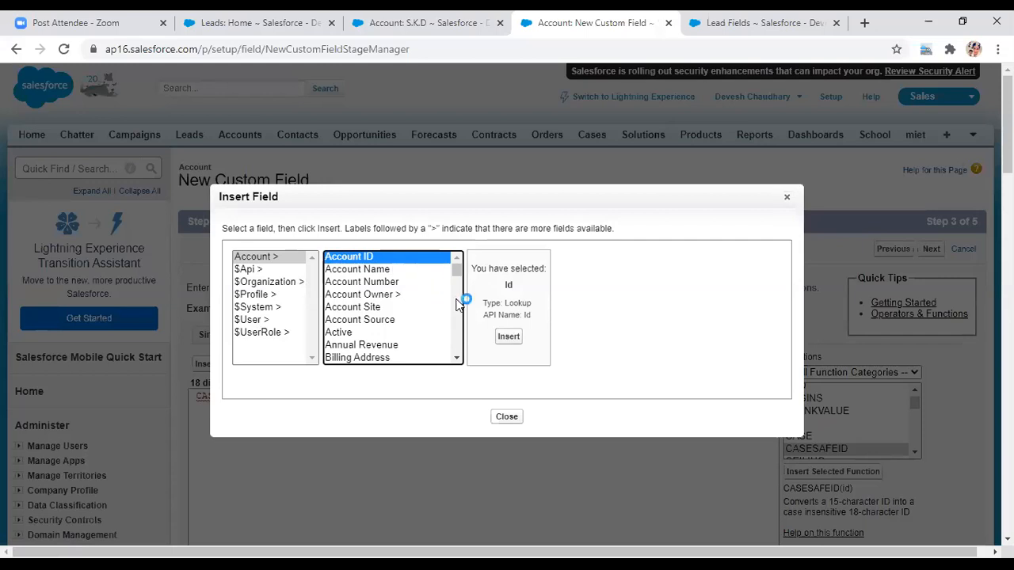
pyautogui.click(508, 337)
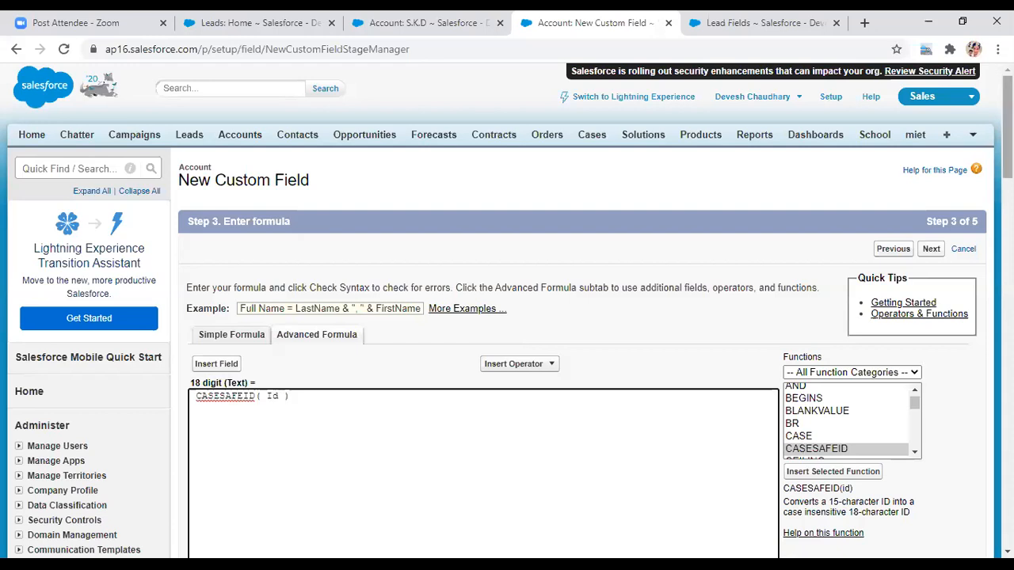
pyautogui.scroll(-4, 507, 309)
pyautogui.scroll(-3, 507, 309)
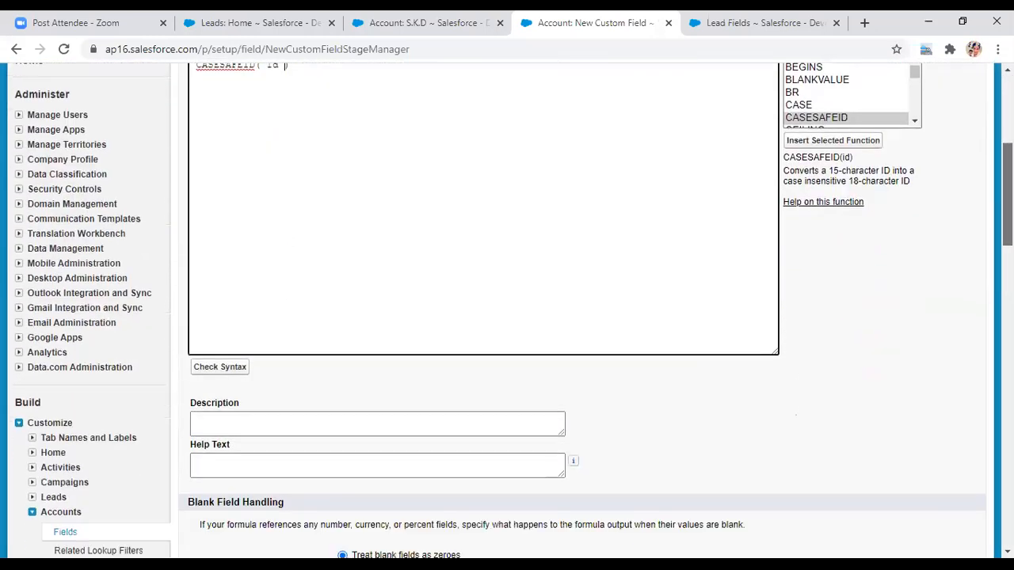
pyautogui.scroll(1, 507, 309)
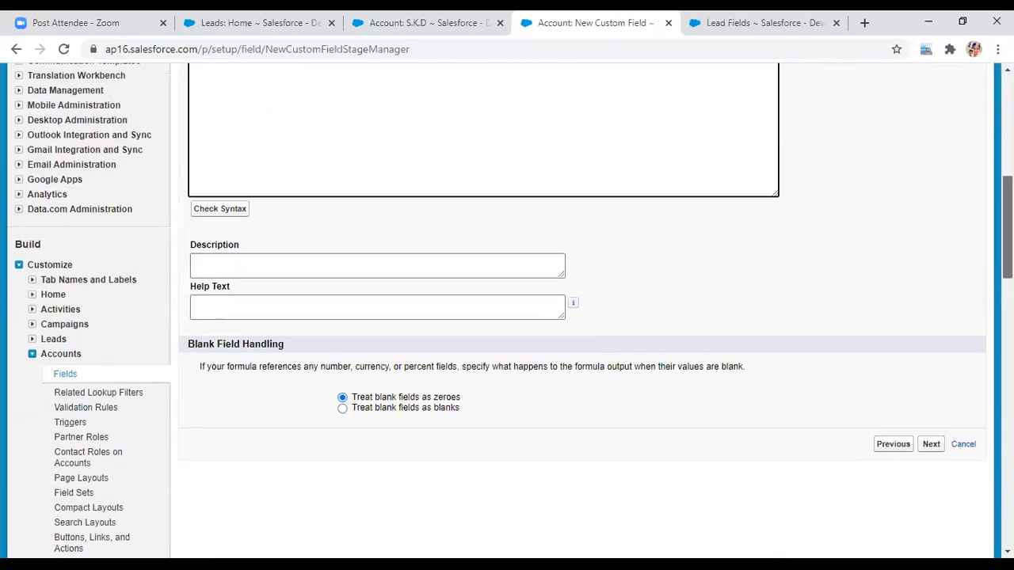
# - Confirm CASESAFEID( Id ) reports no syntax errors and advance to Step 4
pyautogui.click(224, 215)
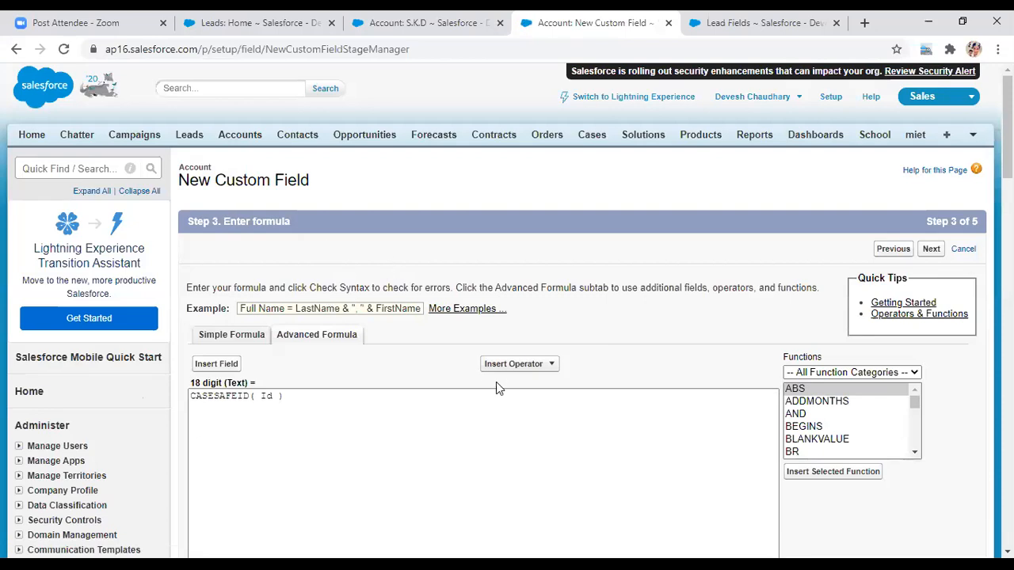
pyautogui.scroll(-8, 667, 382)
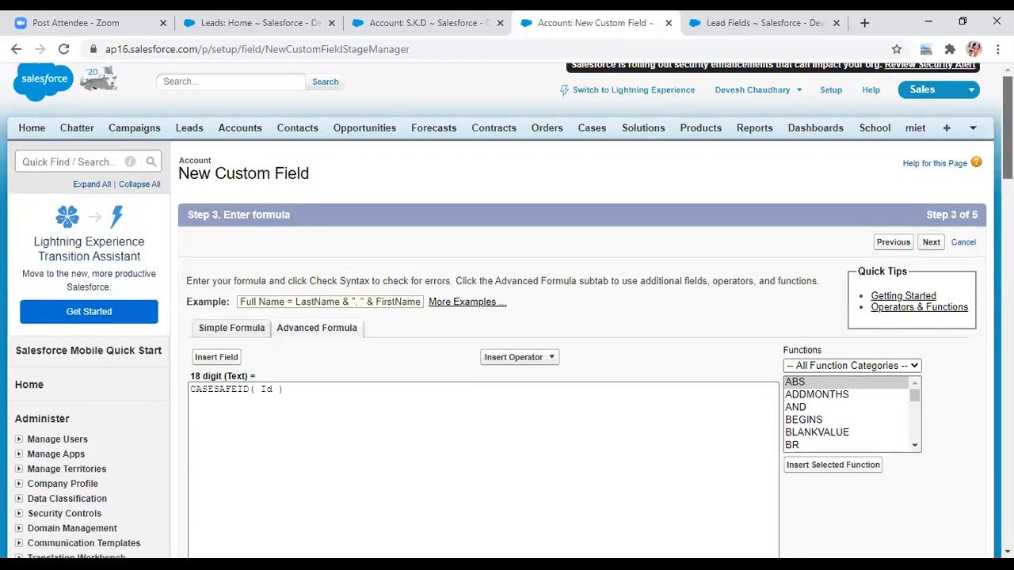
pyautogui.scroll(-1, 622, 238)
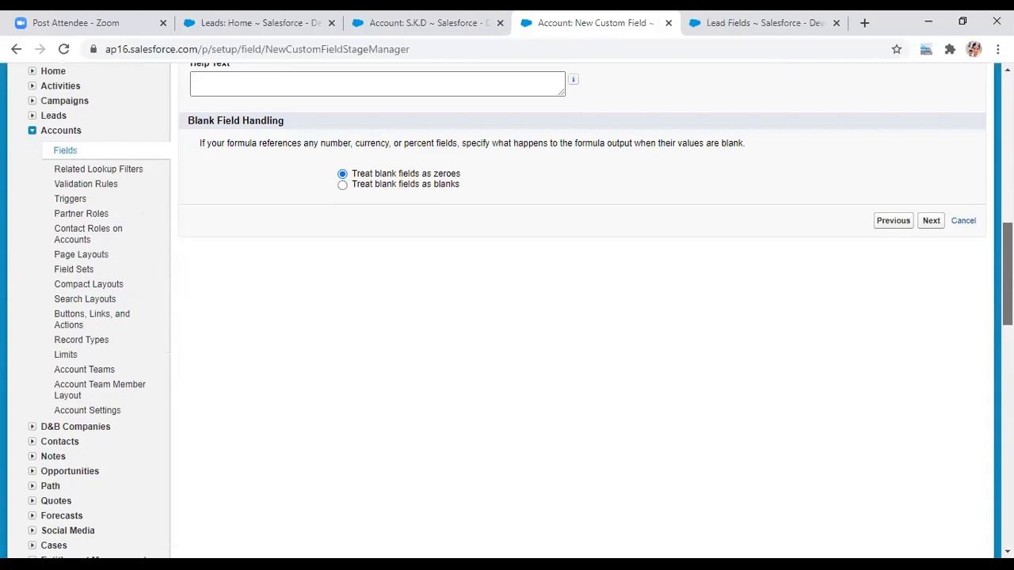
pyautogui.scroll(1, 622, 237)
pyautogui.scroll(1, 586, 317)
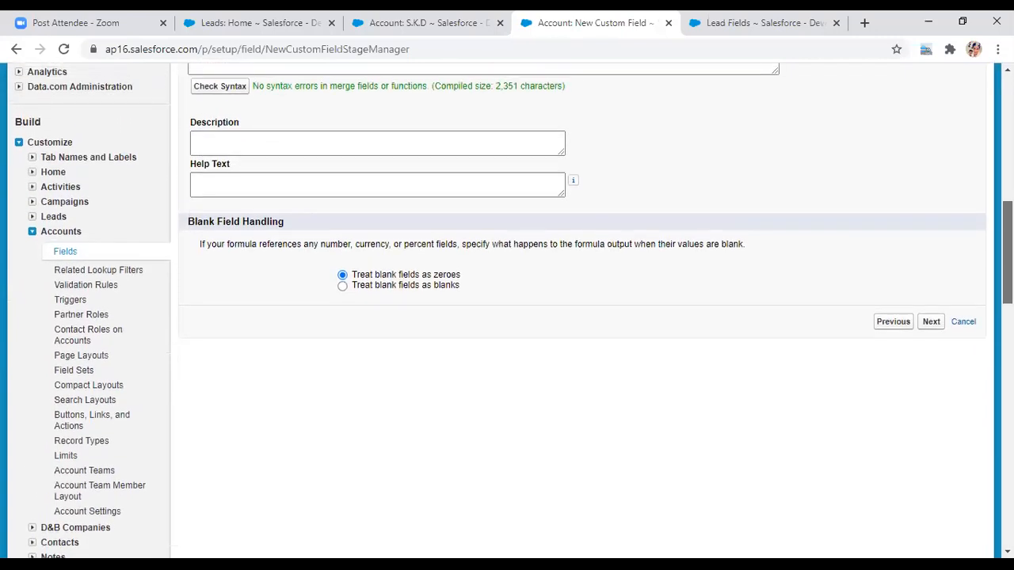
pyautogui.click(932, 314)
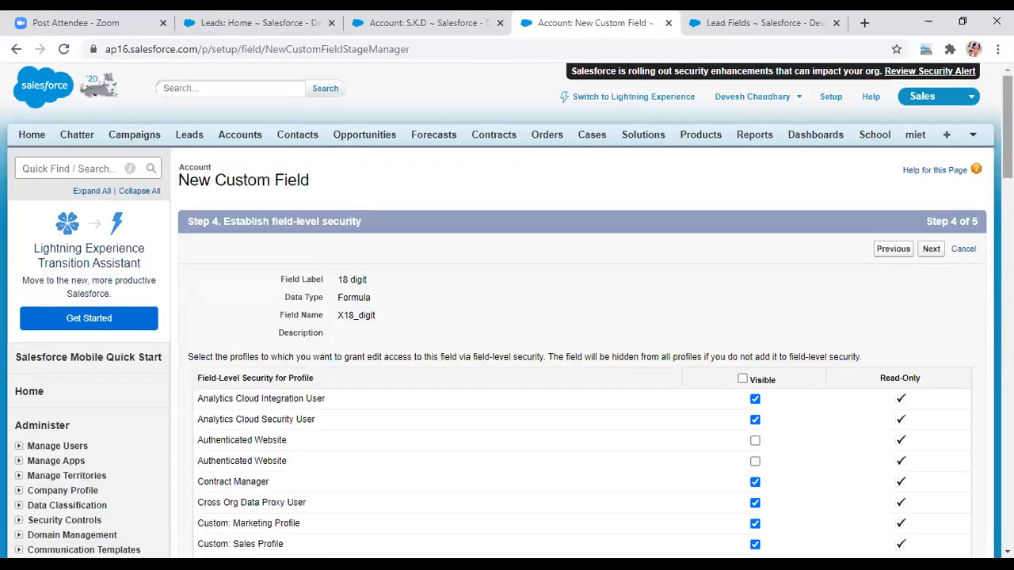
# - Keep default field-level security and all four Account page layouts, and save the 18 digit field
pyautogui.scroll(-1, 972, 175)
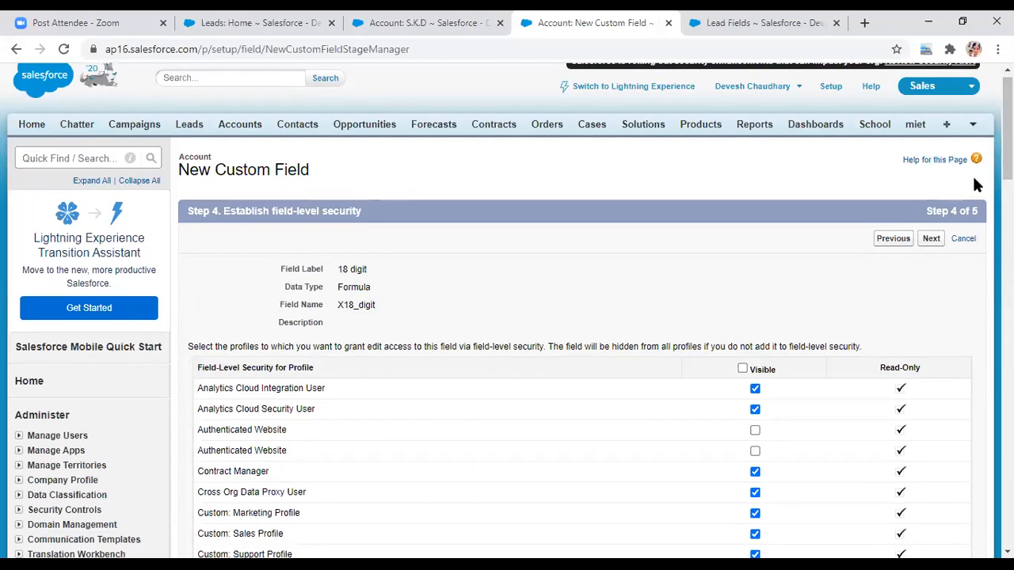
pyautogui.click(931, 240)
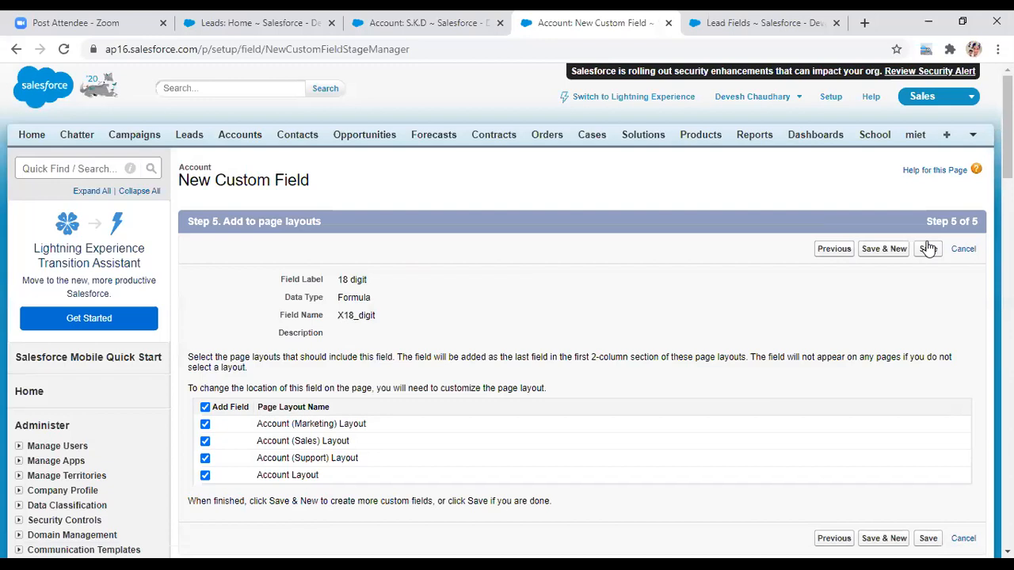
pyautogui.click(927, 251)
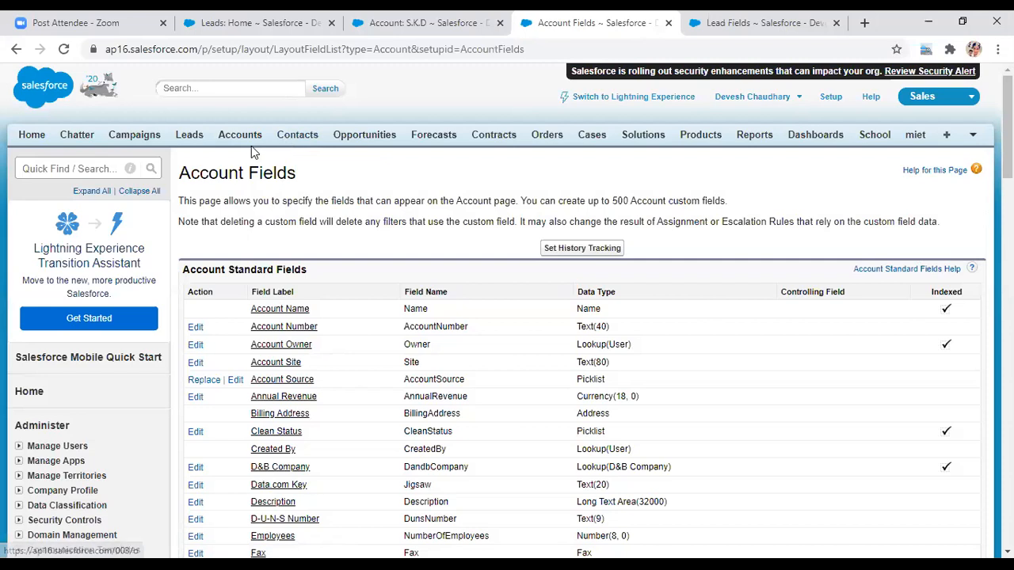
# - Reload the S.K.D account record so the new 18 digit field appears
pyautogui.click(406, 24)
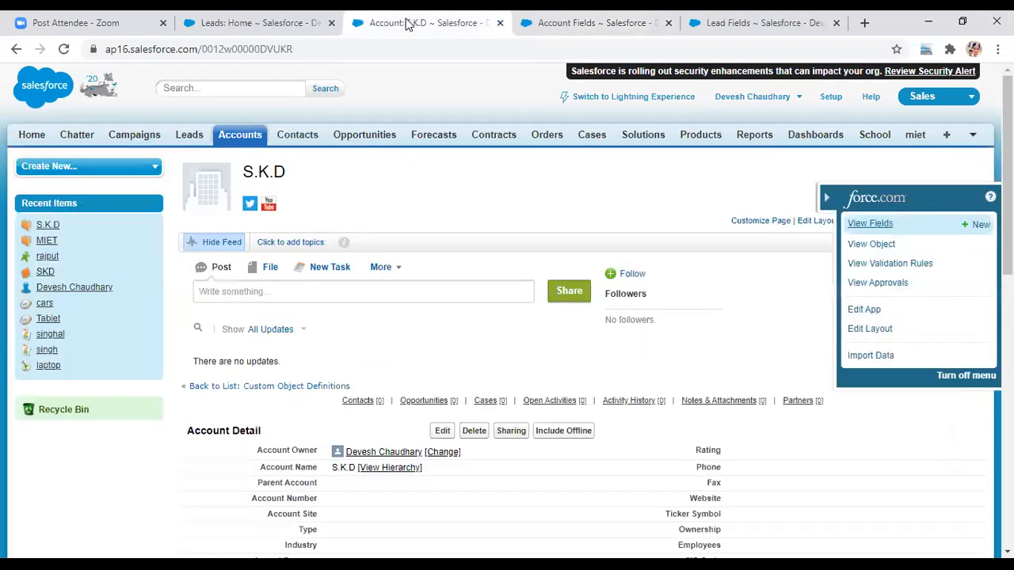
pyautogui.click(325, 49)
pyautogui.press('Return')
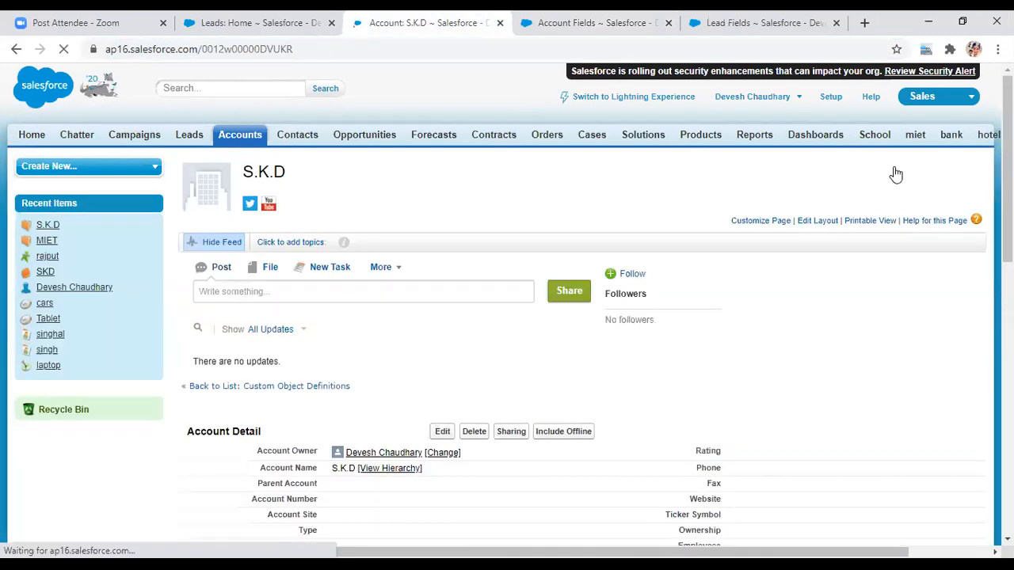
pyautogui.moveTo(1007, 175); pyautogui.dragTo(1007, 240)
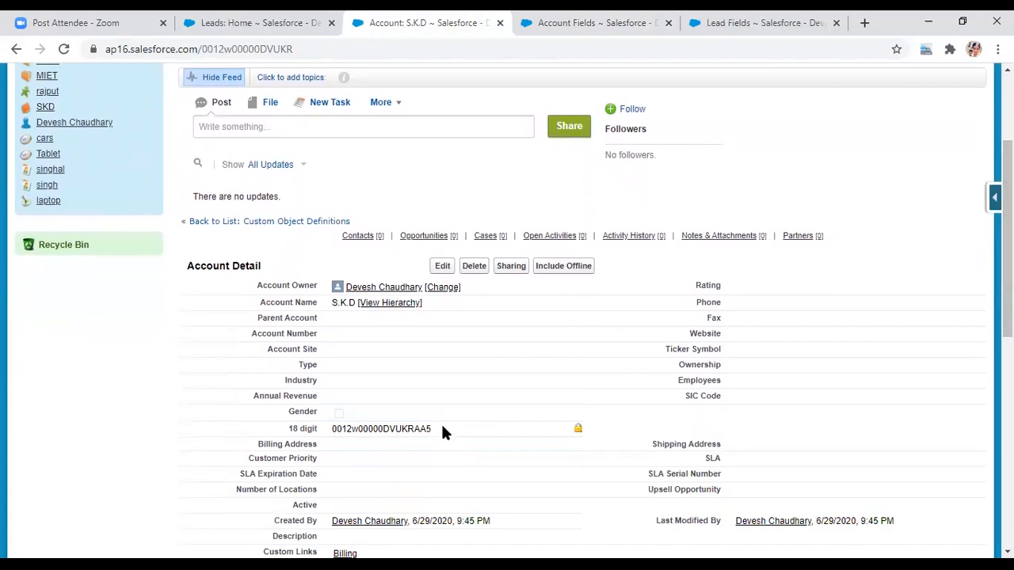
# - Copy the 18-character ID shown in the 18 digit field
pyautogui.moveTo(432, 428); pyautogui.dragTo(329, 430)
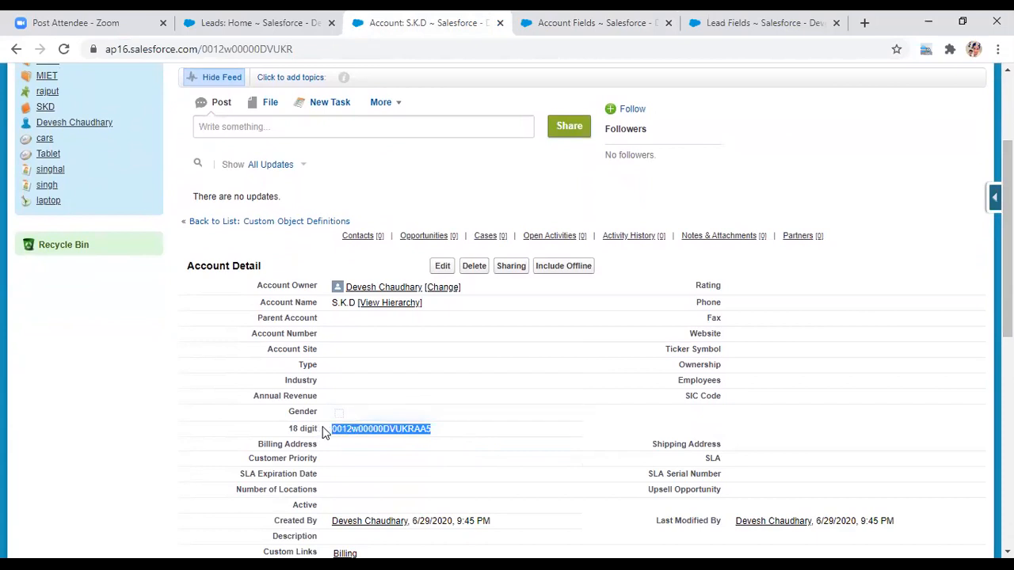
pyautogui.rightClick(339, 429)
pyautogui.click(355, 441)
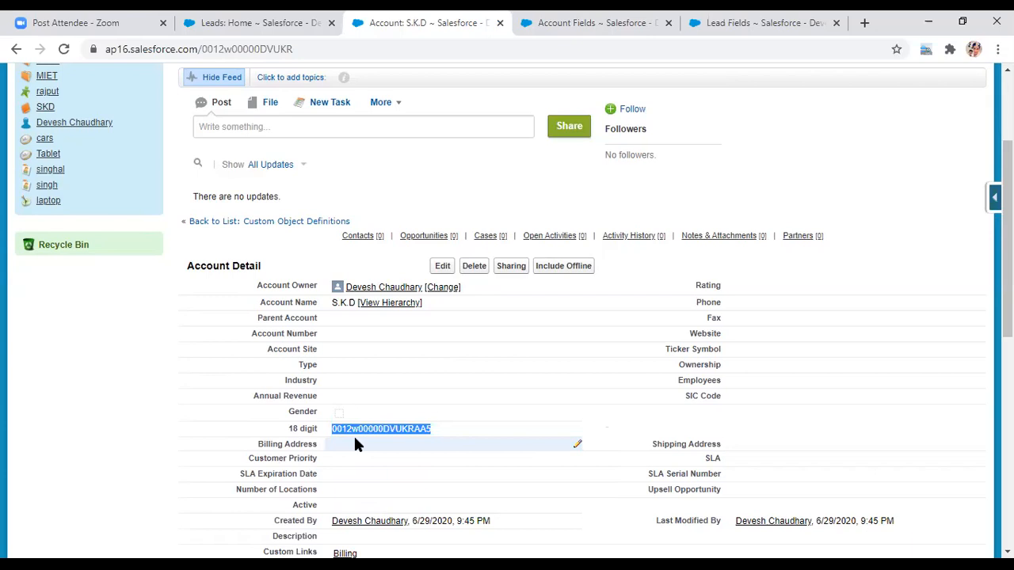
pyautogui.hotkey('alt', 'Tab')
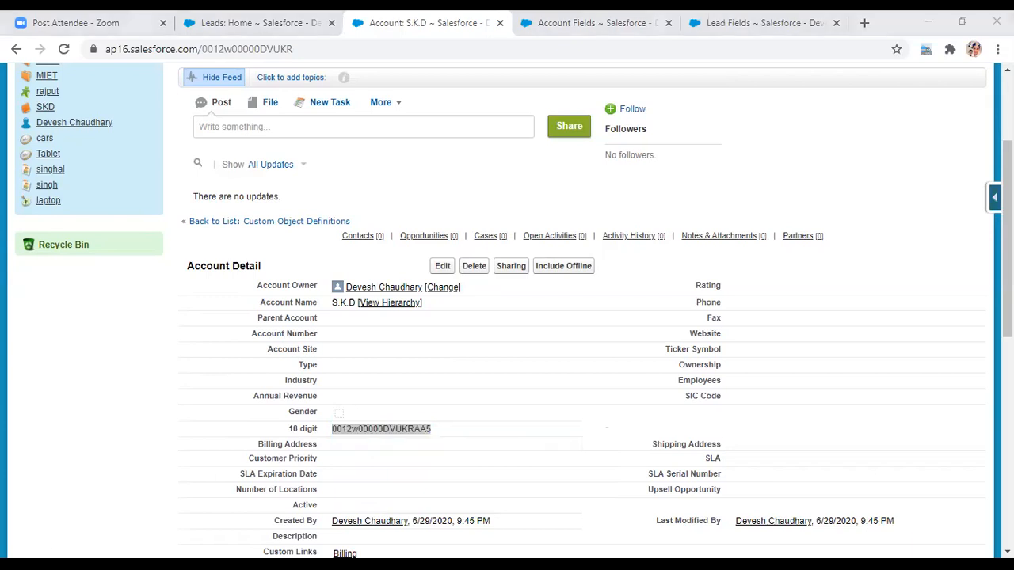
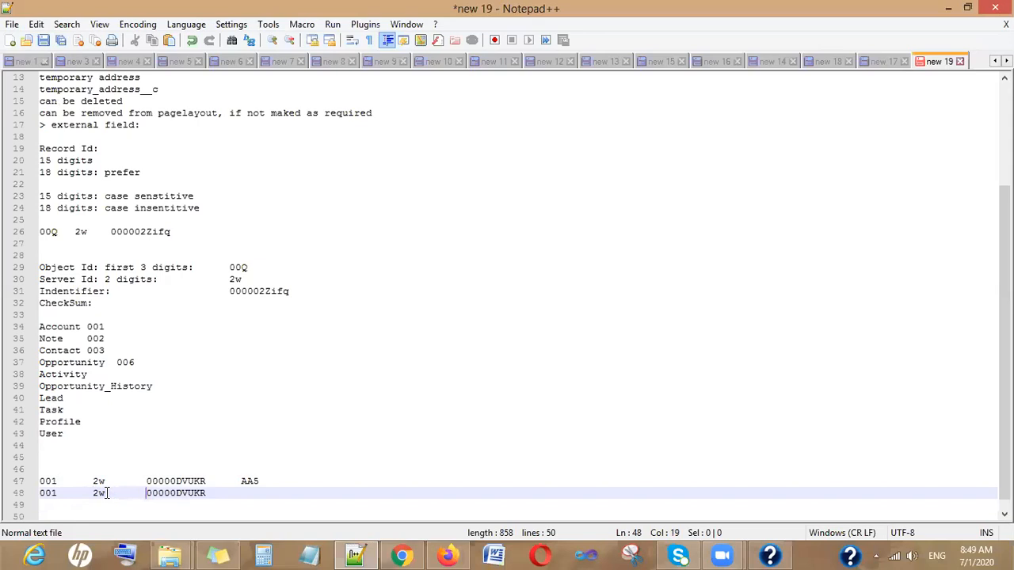
# - Select the AA5 checksum on line 47, then insert two blank lines after line 48
pyautogui.doubleClick(255, 482)
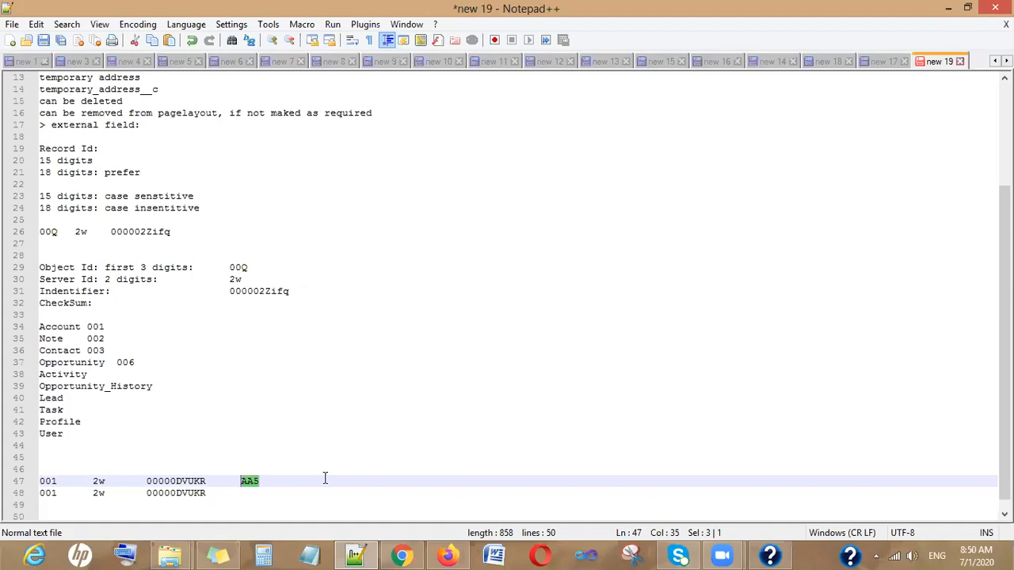
pyautogui.press('Down')
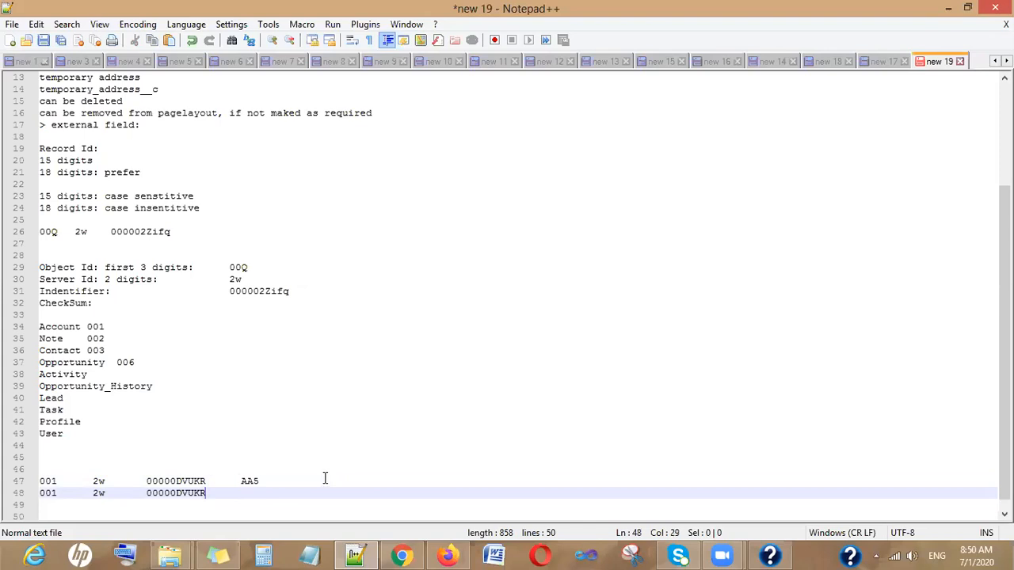
pyautogui.press('Return')
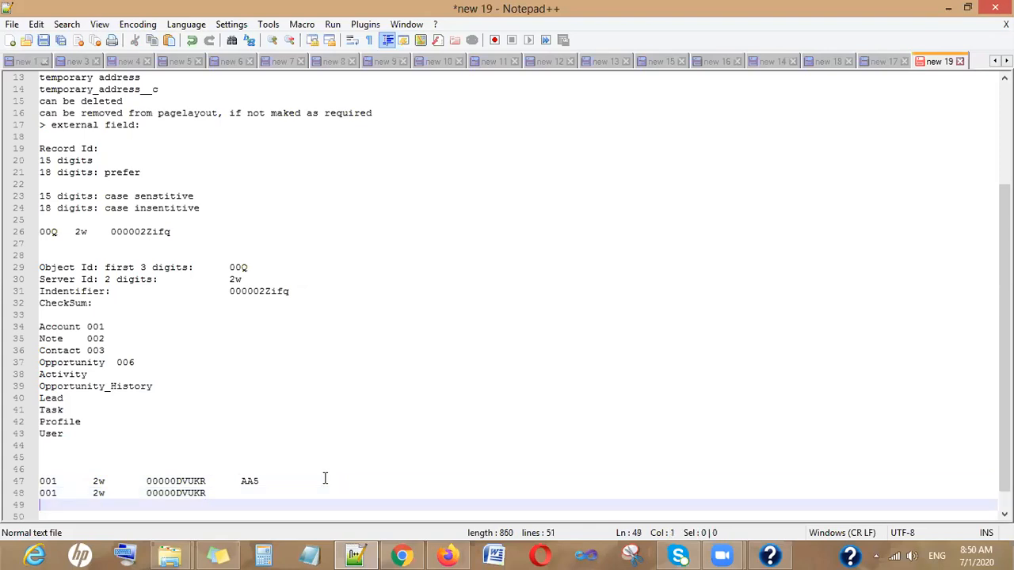
pyautogui.press('Return')
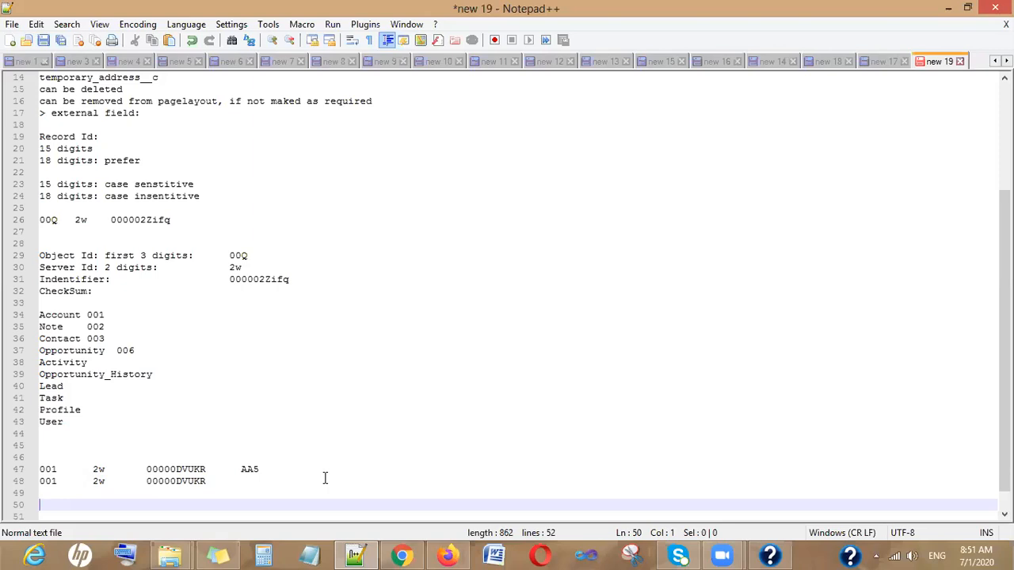
# - Add a 'User:' heading defined as 'Anyone who has valid user id, password to login into salesforce is a user.'
pyautogui.write('User')
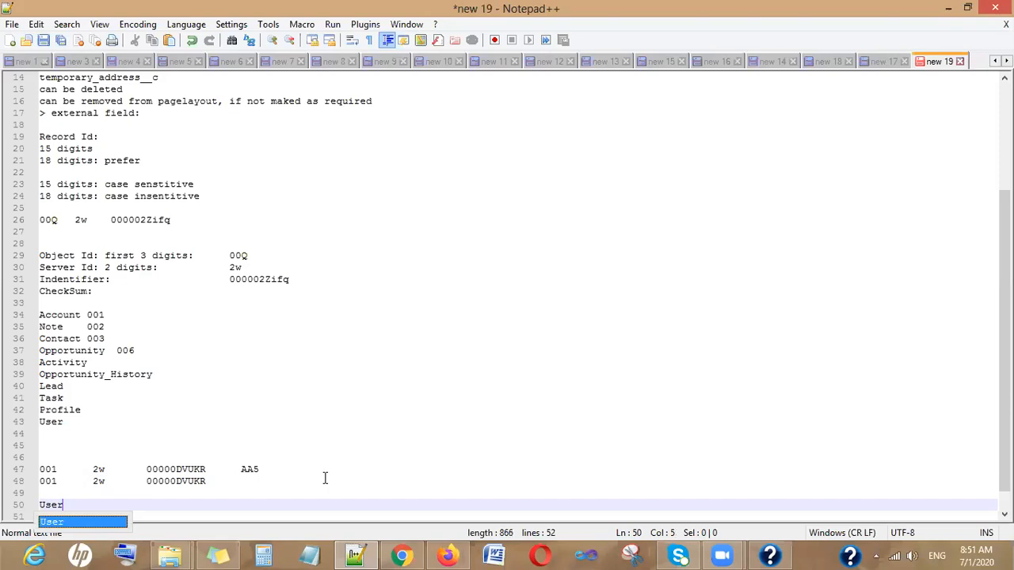
pyautogui.write(':')
pyautogui.press('Return')
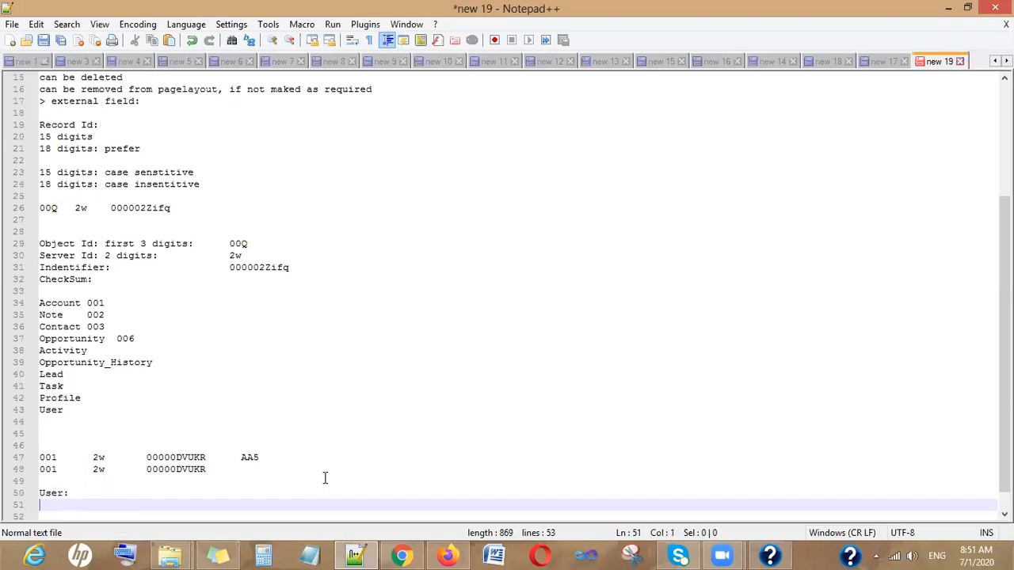
pyautogui.write('Any')
pyautogui.press('BackSpace')
pyautogui.write('one who ha')
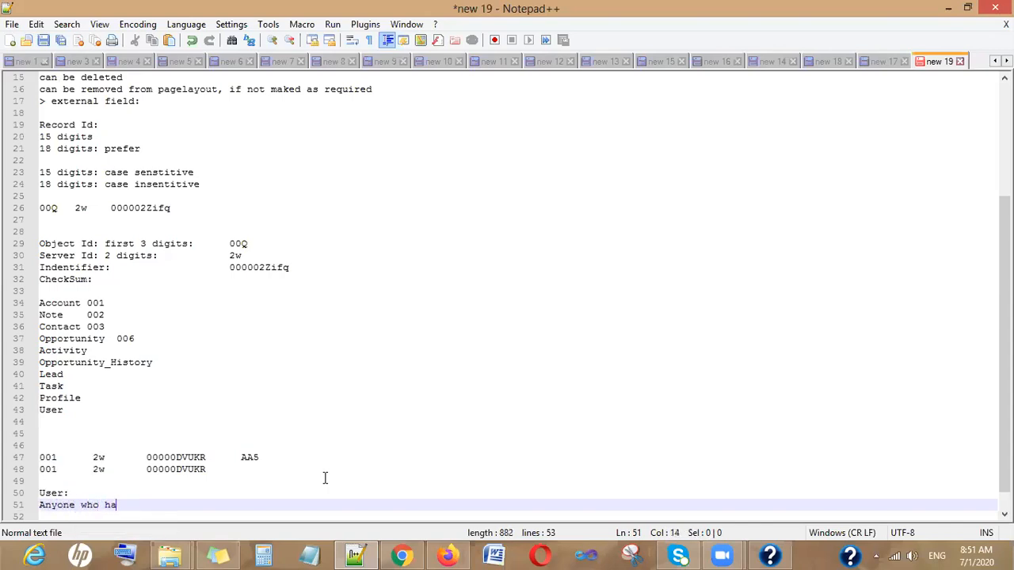
pyautogui.write('s valid usern id,')
pyautogui.press('BackSpace')
pyautogui.press('BackSpace')
pyautogui.press('BackSpace')
pyautogui.press('BackSpace')
pyautogui.press('BackSpace')
pyautogui.press('BackSpace')
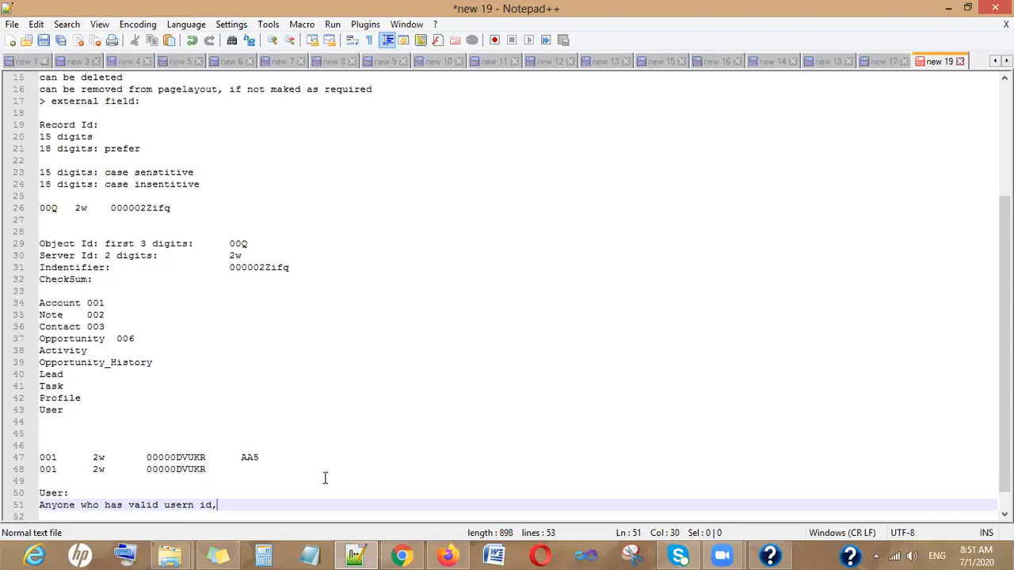
pyautogui.write('i')
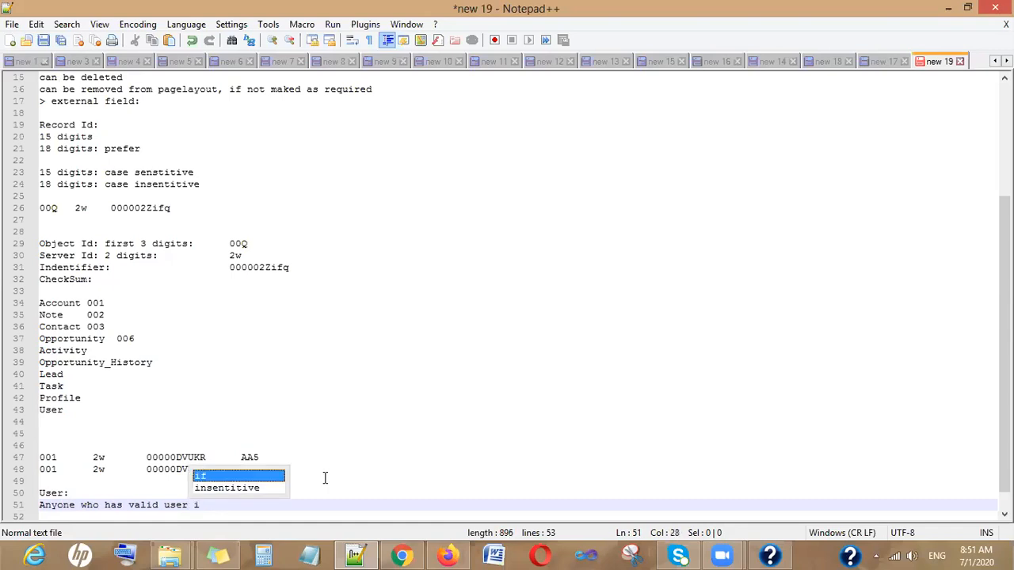
pyautogui.write('d, passow')
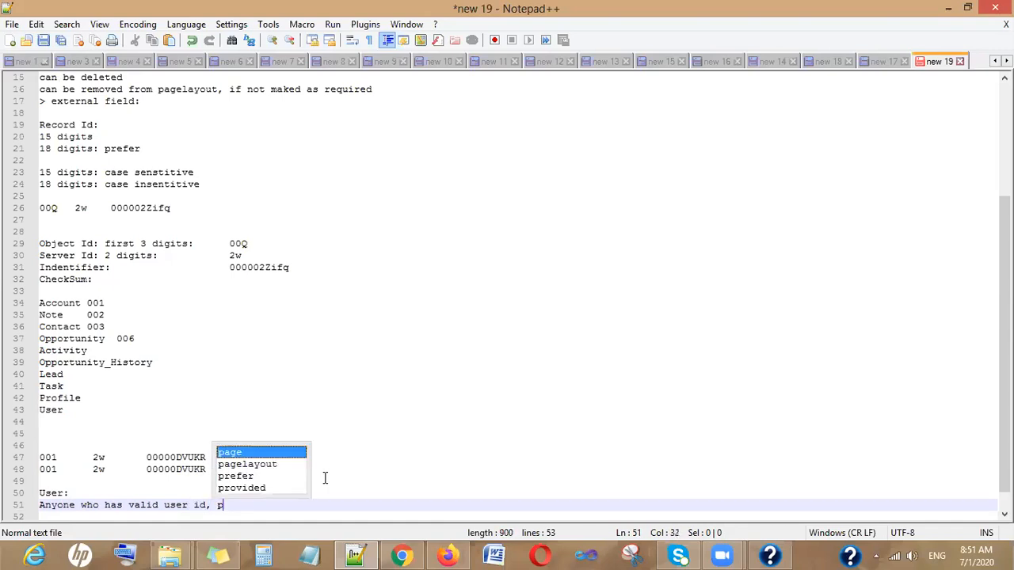
pyautogui.press('BackSpace')
pyautogui.press('BackSpace')
pyautogui.write('word to login')
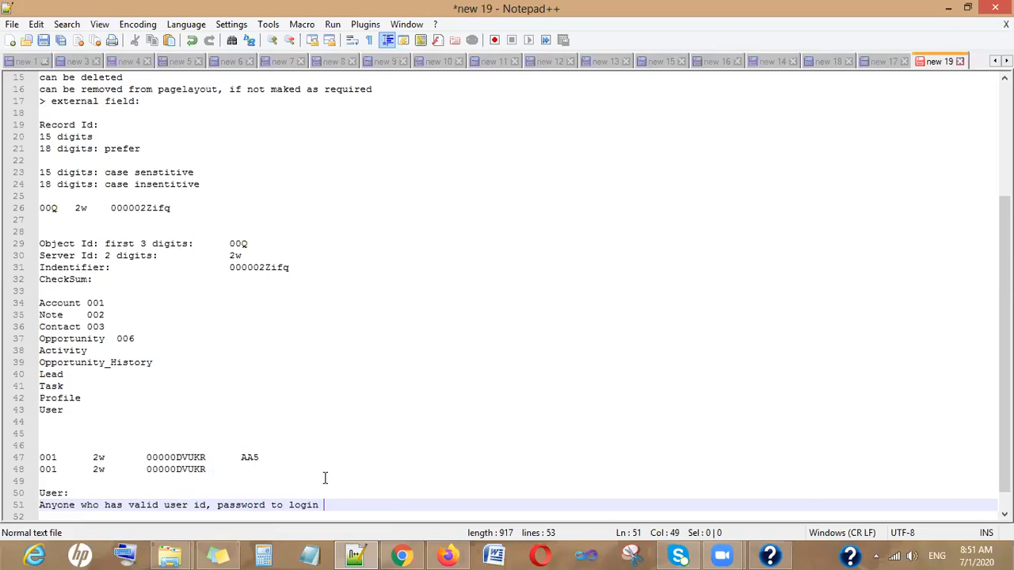
pyautogui.write(' into salesforce is ')
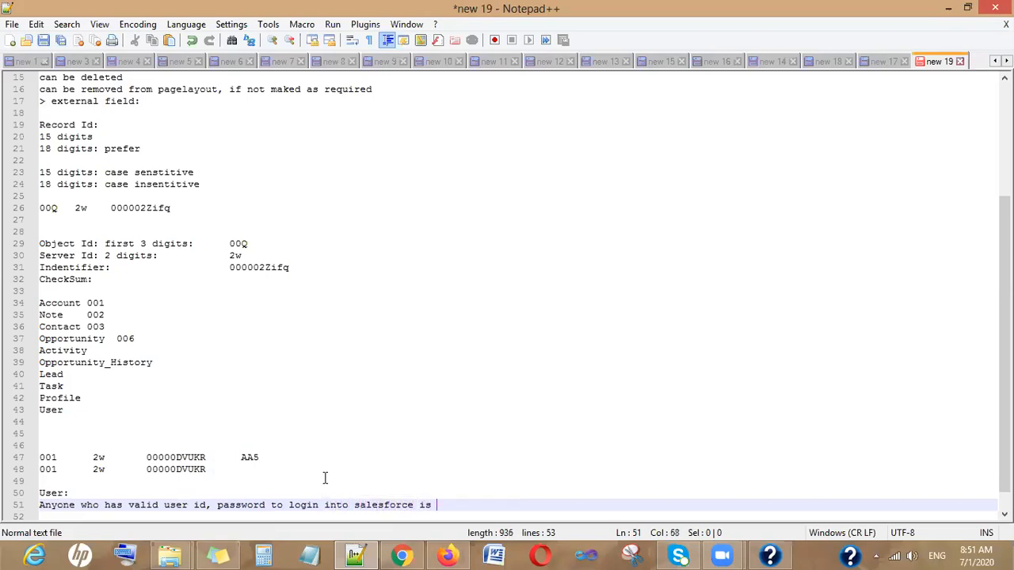
pyautogui.write('a user.')
pyautogui.press('Return')
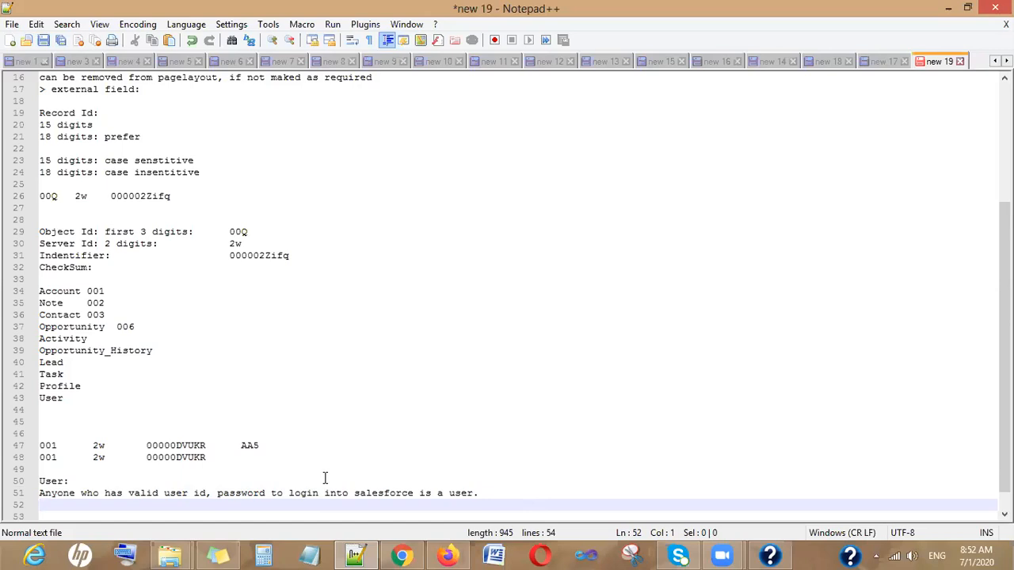
# - Note the user fields: 'User name, last name, profile, email, licence, role(optional)'
pyautogui.write('User name')
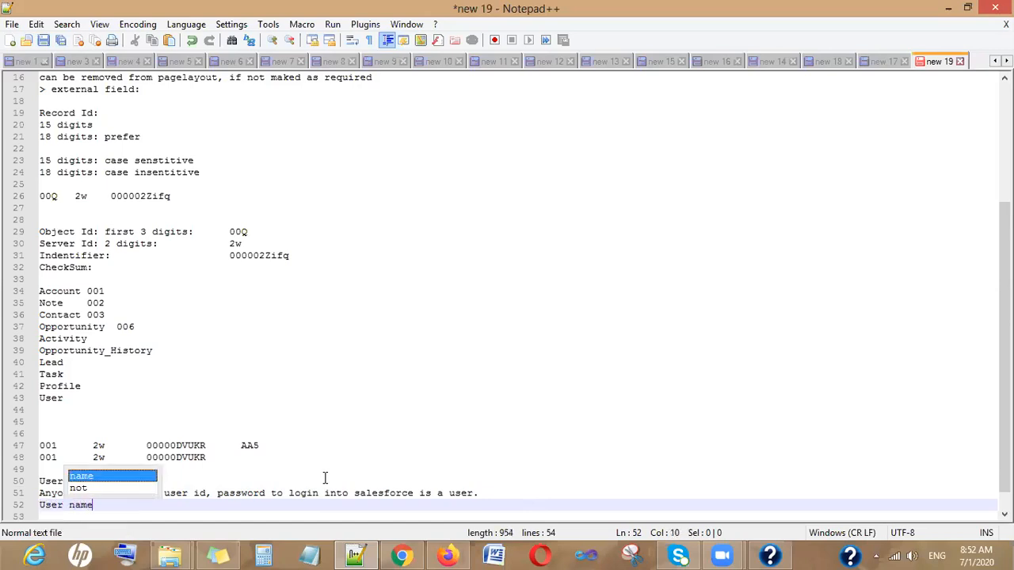
pyautogui.write(', last namer,')
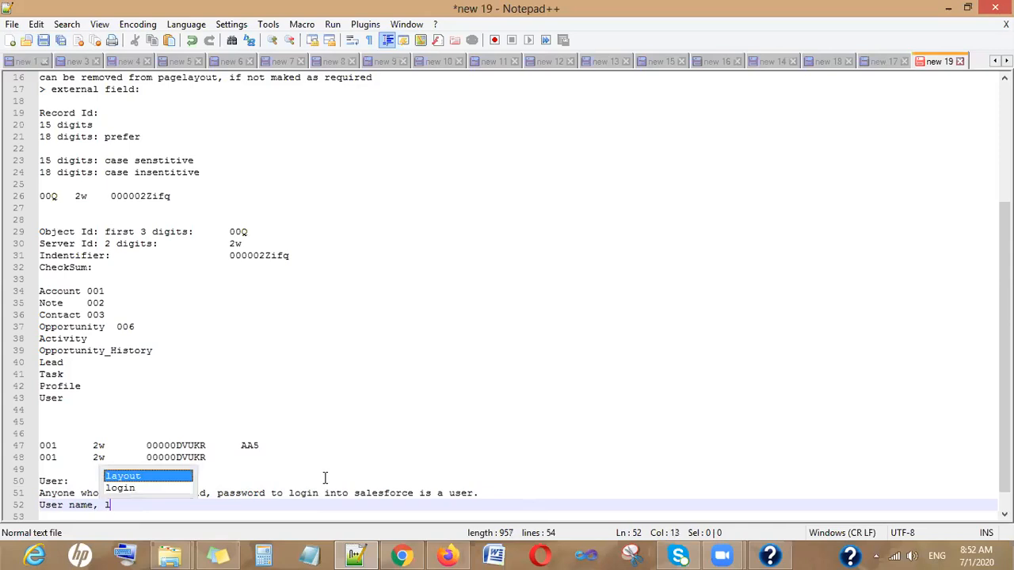
pyautogui.press('BackSpace')
pyautogui.press('BackSpace')
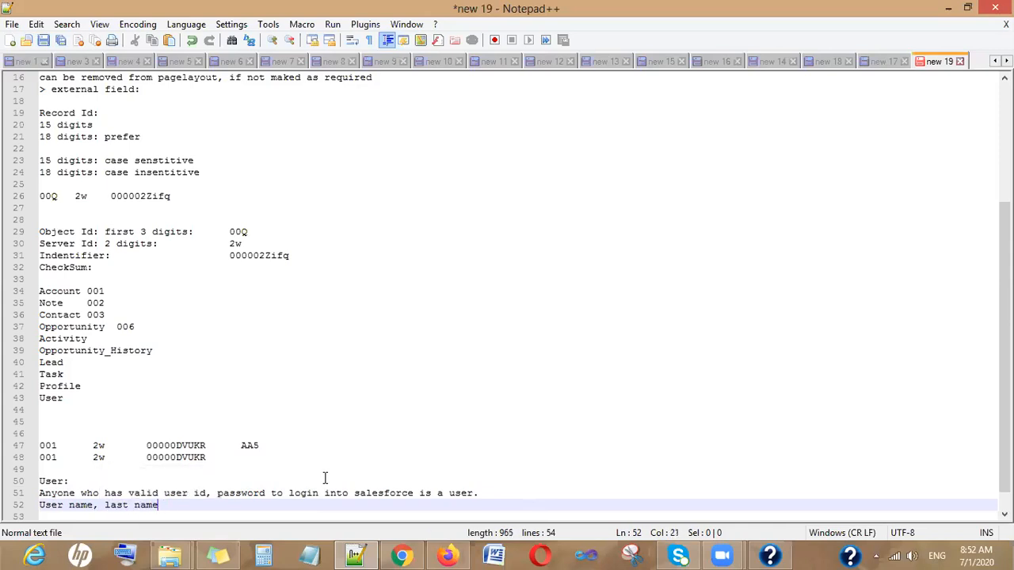
pyautogui.write(', profile, email,')
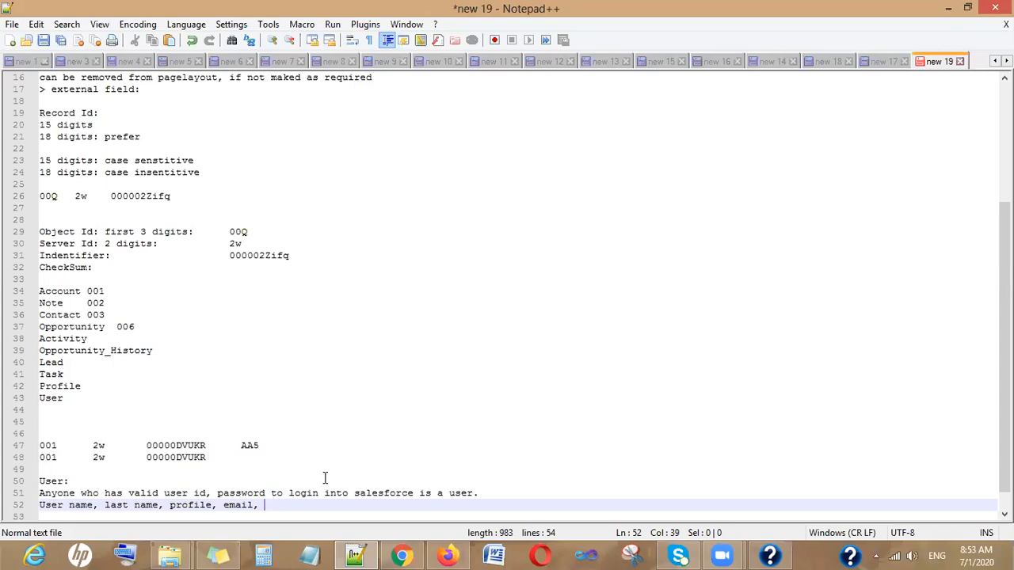
pyautogui.write('licenr')
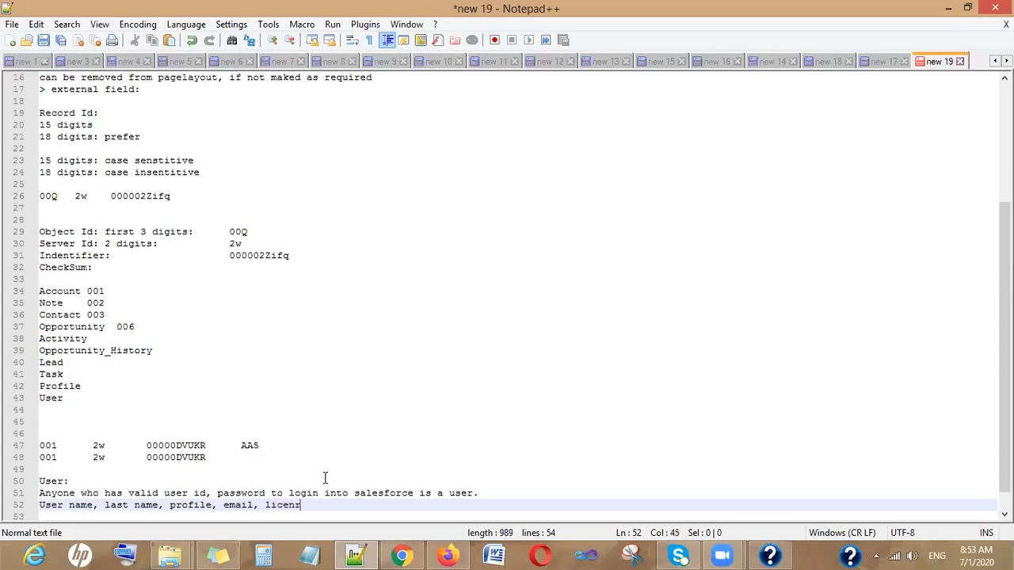
pyautogui.press('BackSpace')
pyautogui.write('cence, role(optional')
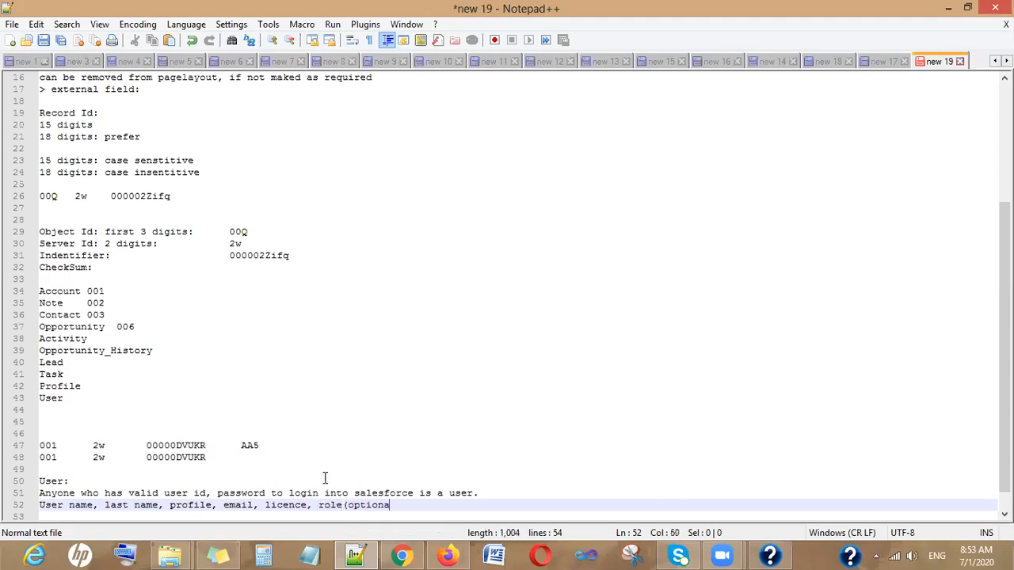
pyautogui.write(')')
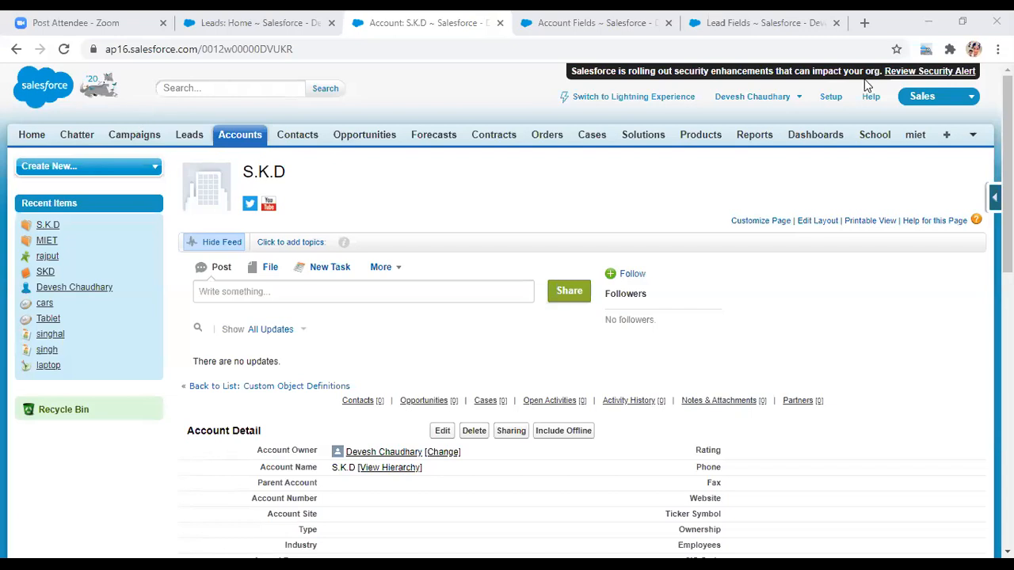
# - Search Setup Quick Find for 'manage user' and open the Users list
pyautogui.click(831, 97)
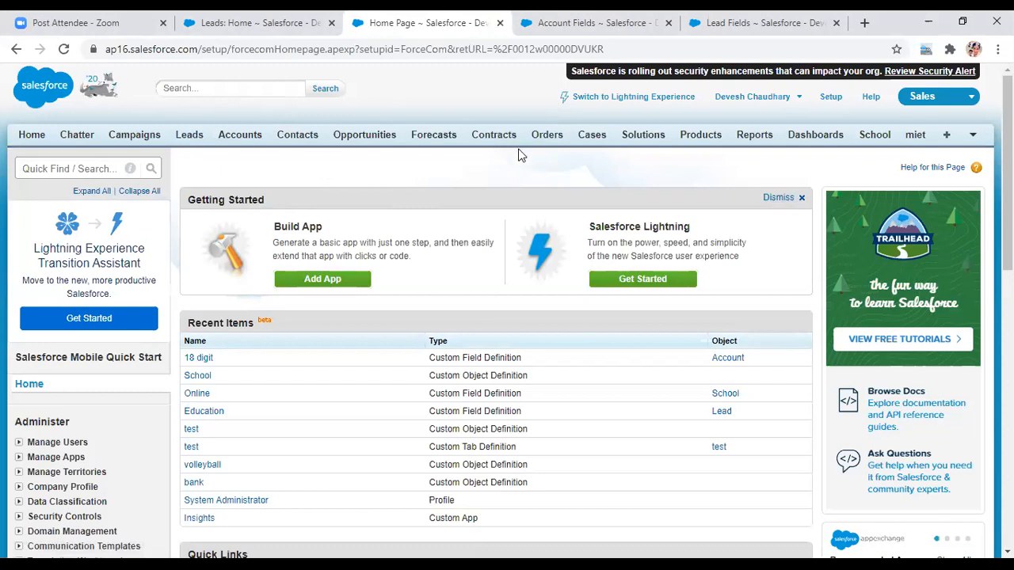
pyautogui.click(77, 169)
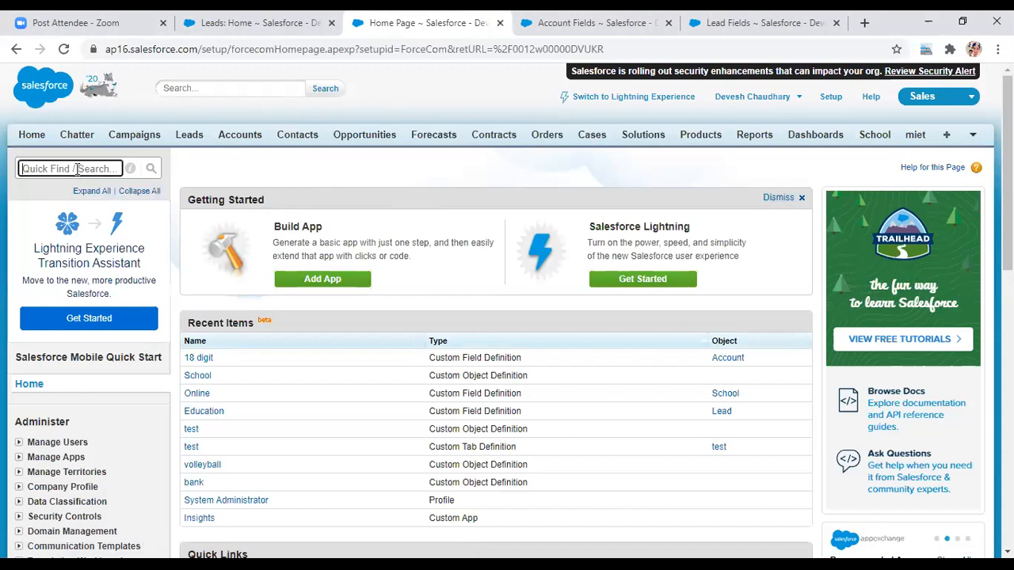
pyautogui.write('manag')
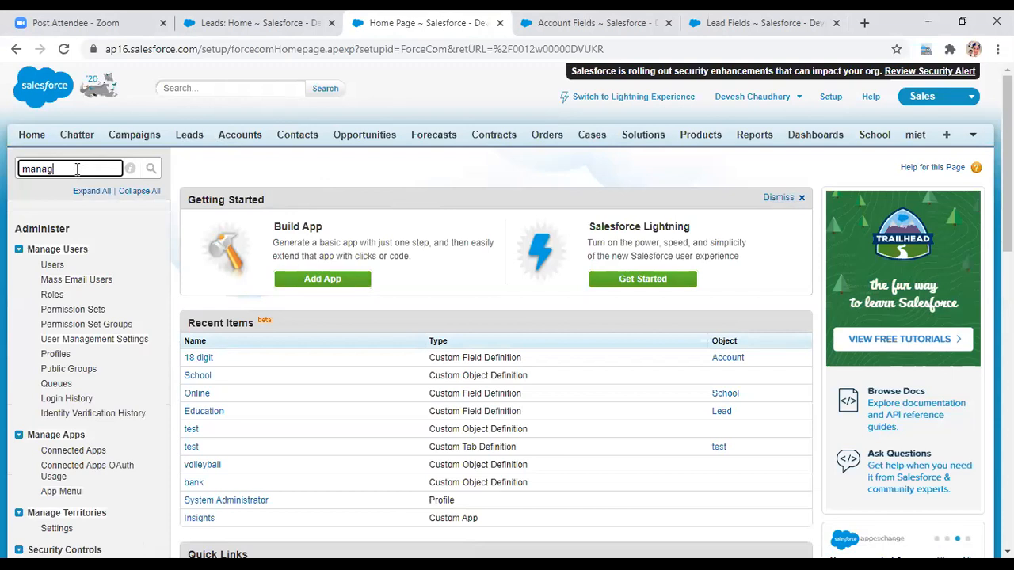
pyautogui.write('e user')
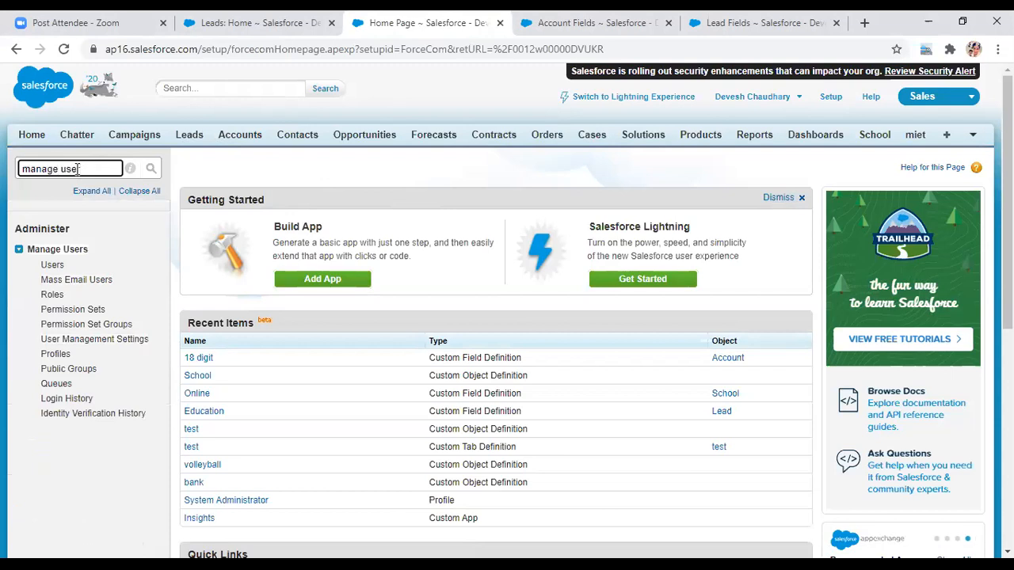
pyautogui.click(62, 270)
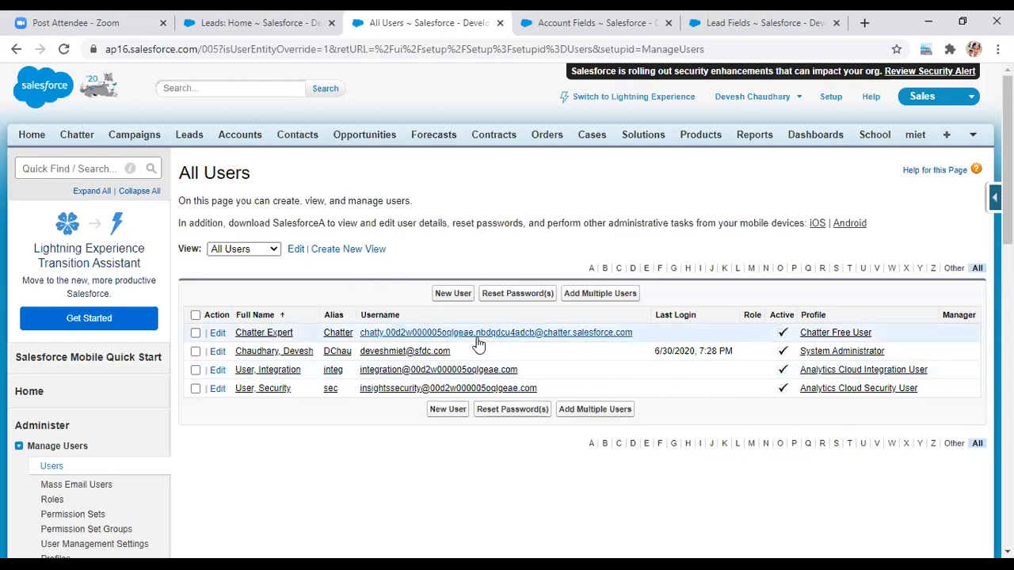
pyautogui.click(217, 352)
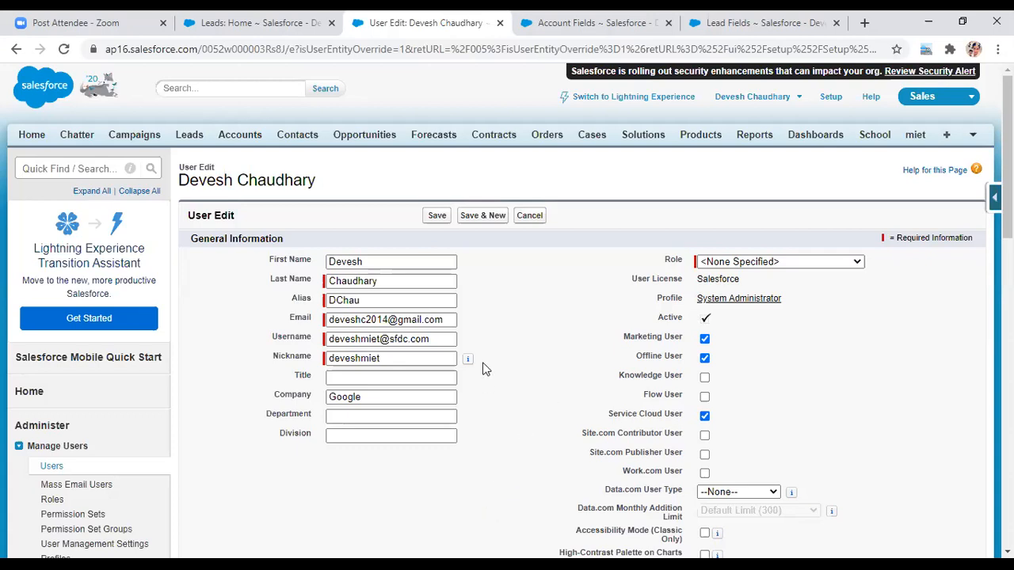
pyautogui.click(531, 216)
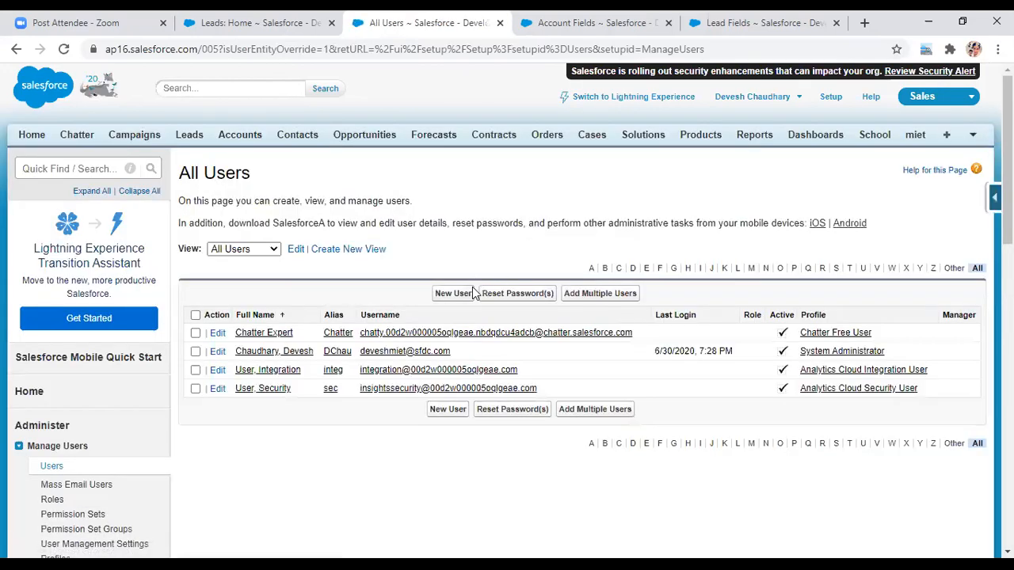
pyautogui.click(447, 294)
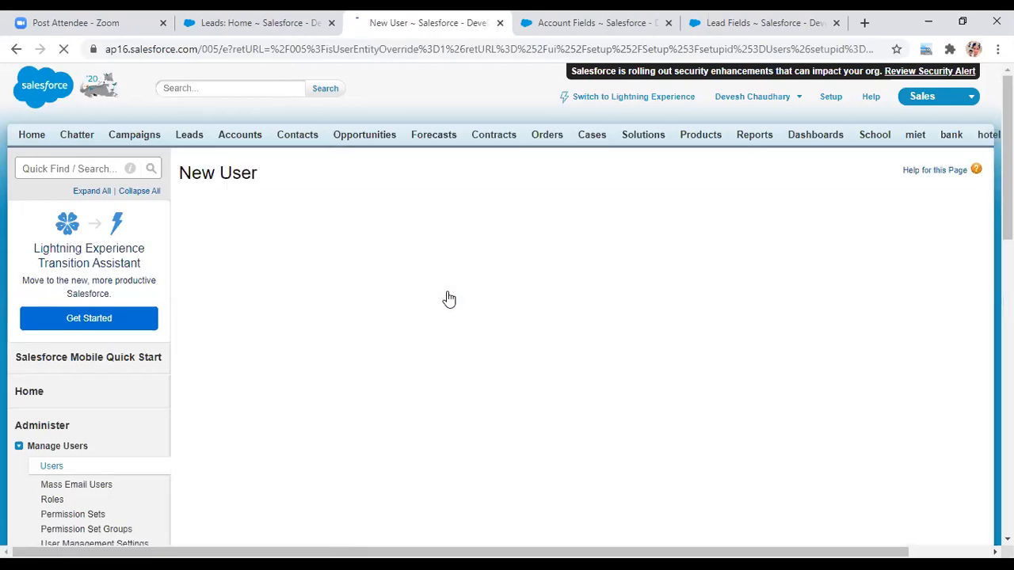
pyautogui.click(352, 277)
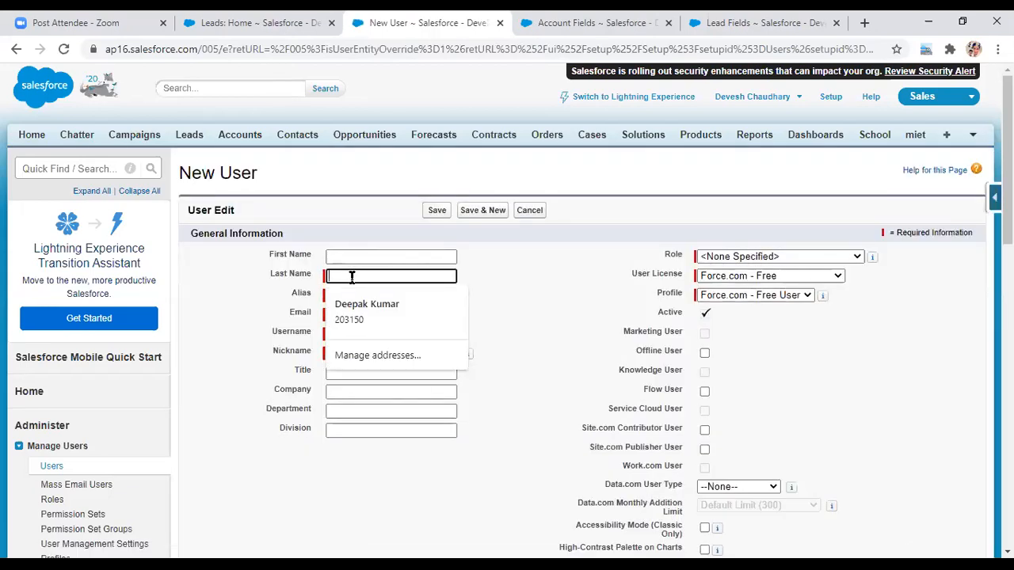
pyautogui.click(513, 354)
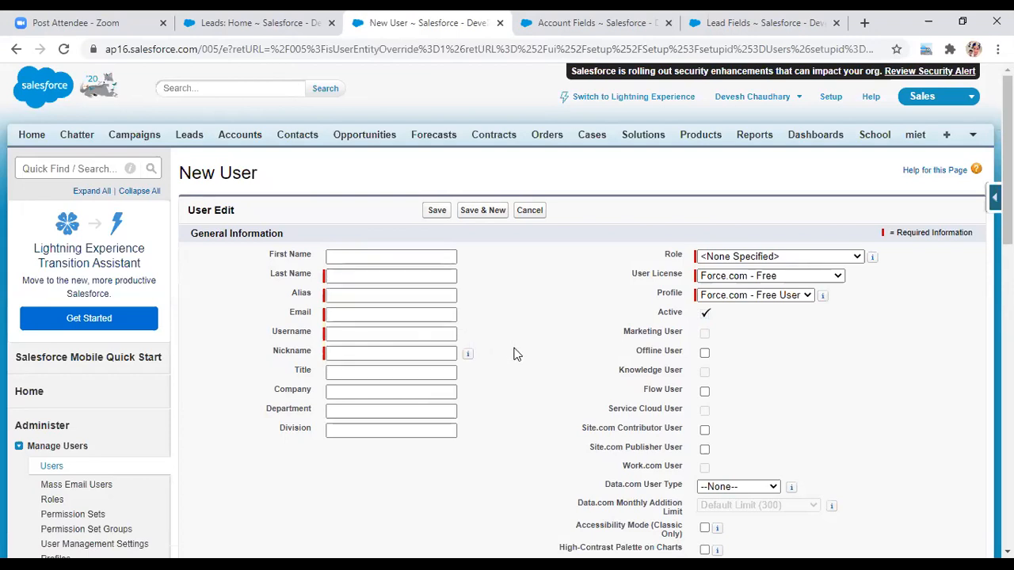
pyautogui.click(345, 279)
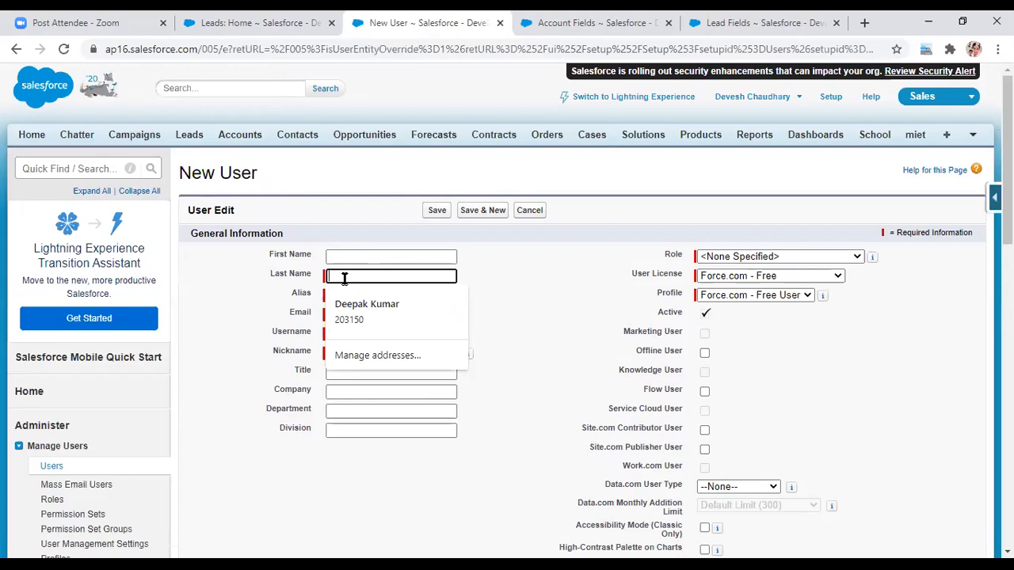
pyautogui.click(529, 342)
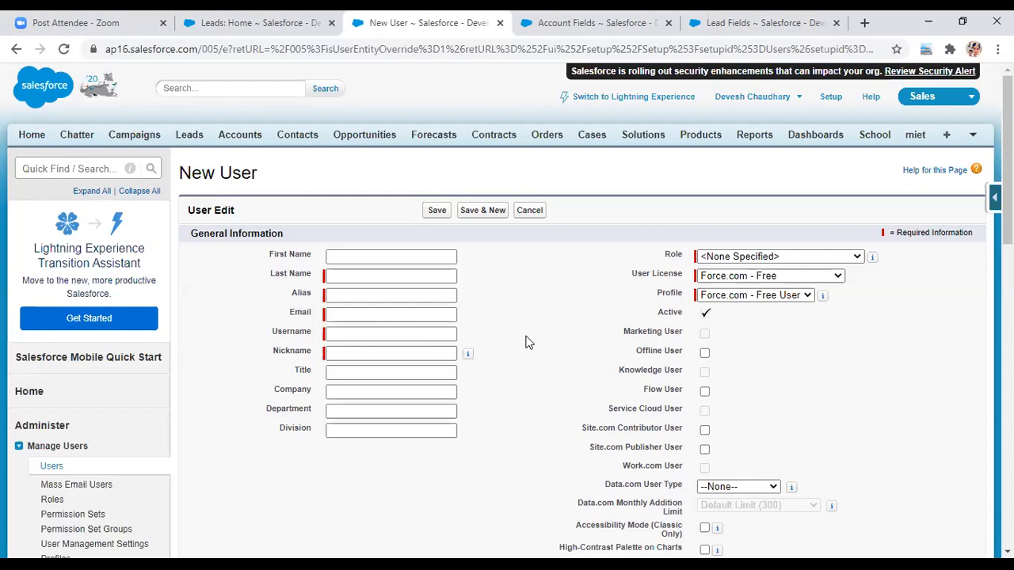
pyautogui.click(808, 298)
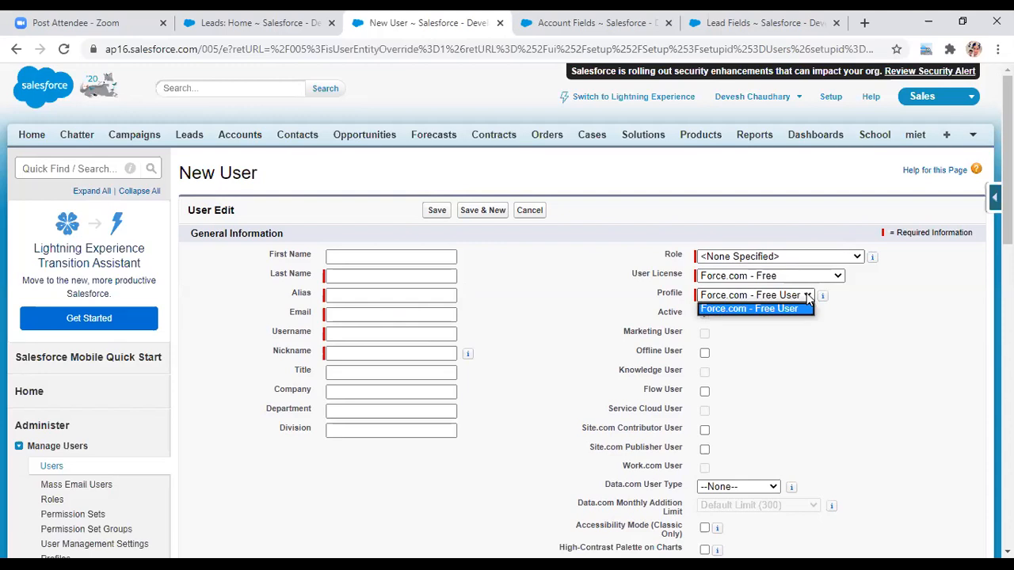
pyautogui.click(808, 298)
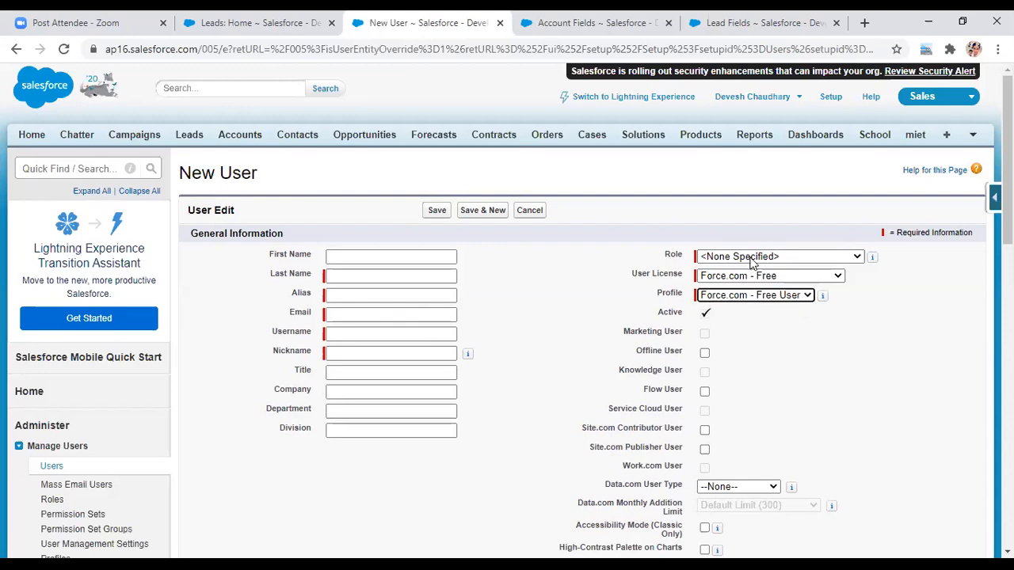
pyautogui.click(857, 258)
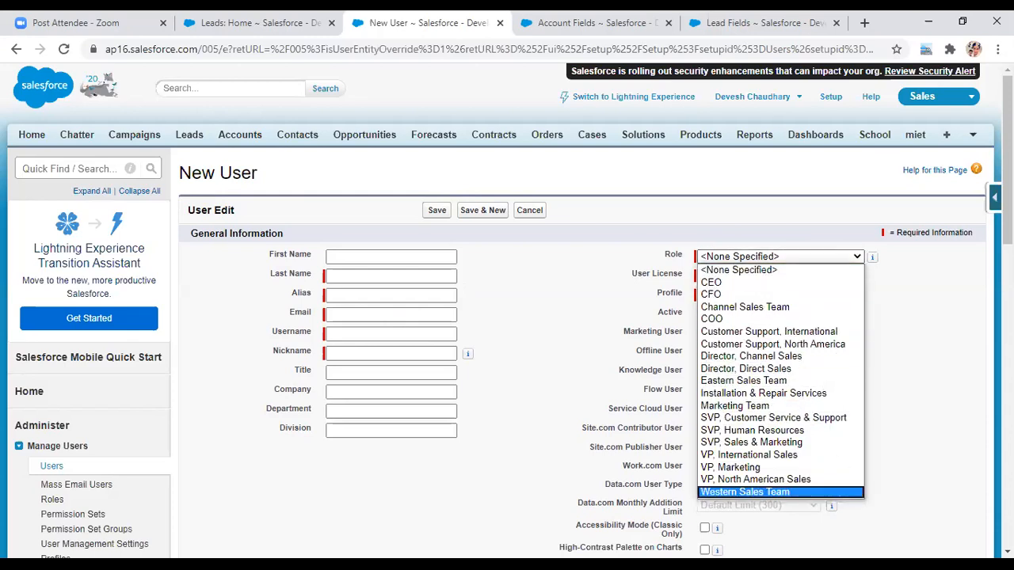
pyautogui.click(901, 379)
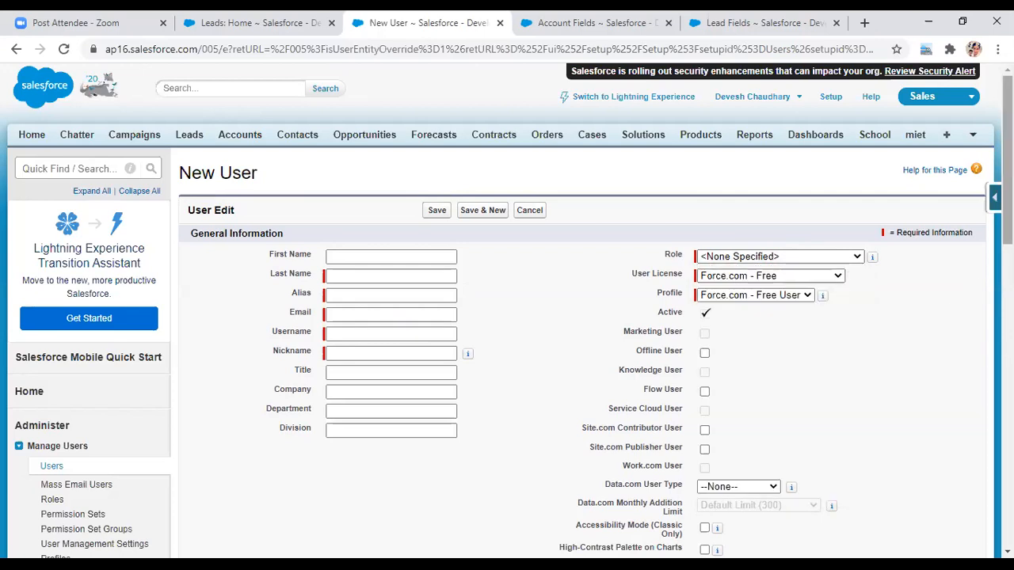
pyautogui.moveTo(1008, 174)
pyautogui.mouseDown()
pyautogui.moveTo(1007, 193)
pyautogui.moveTo(1007, 178)
pyautogui.mouseUp()
# - Enter the new user's last name and accept the suggested e-mail address
pyautogui.click(341, 266)
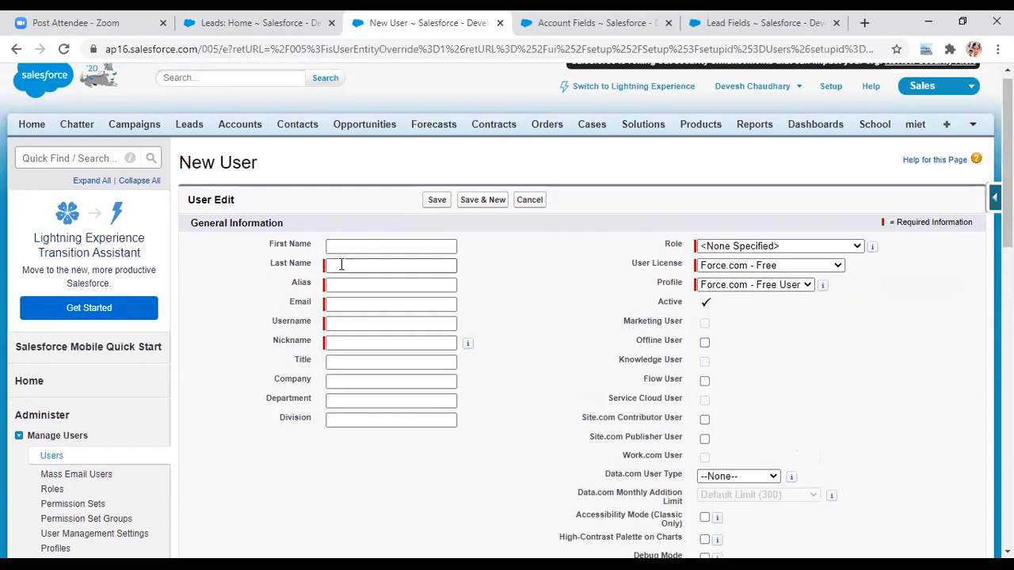
pyautogui.write('ch')
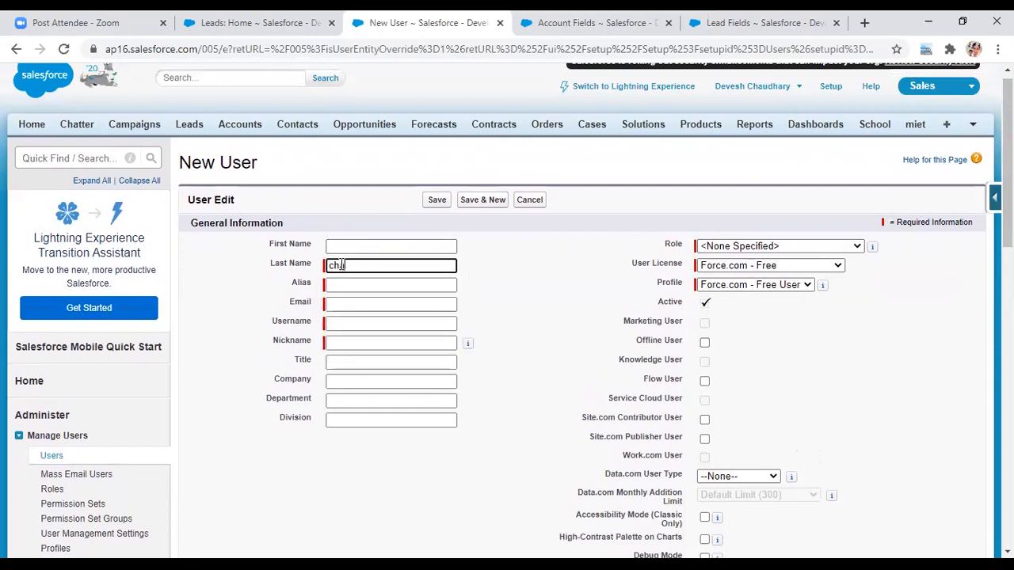
pyautogui.write('aud')
pyautogui.write('t')
pyautogui.write('y')
pyautogui.click(335, 282)
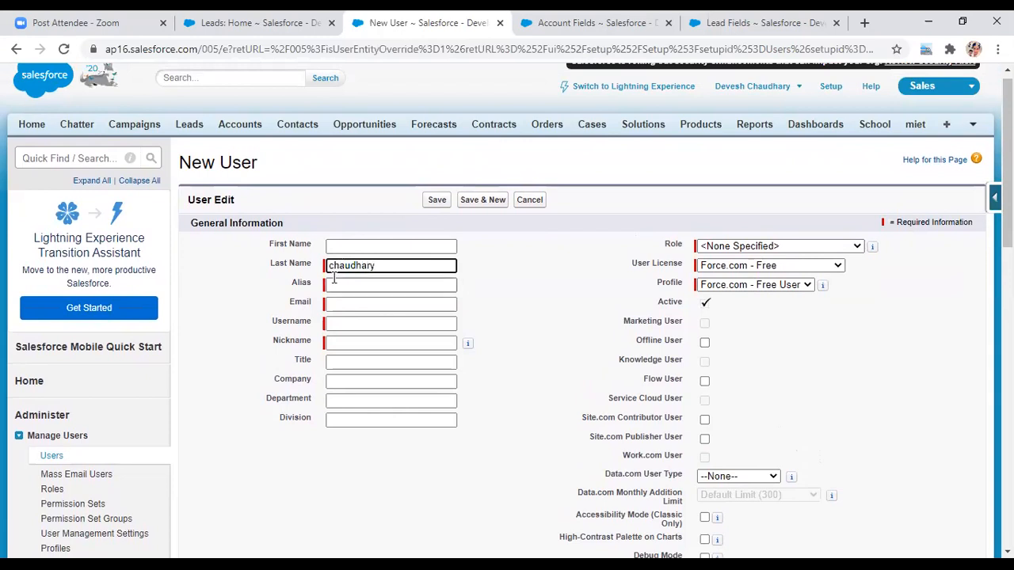
pyautogui.press('Tab')
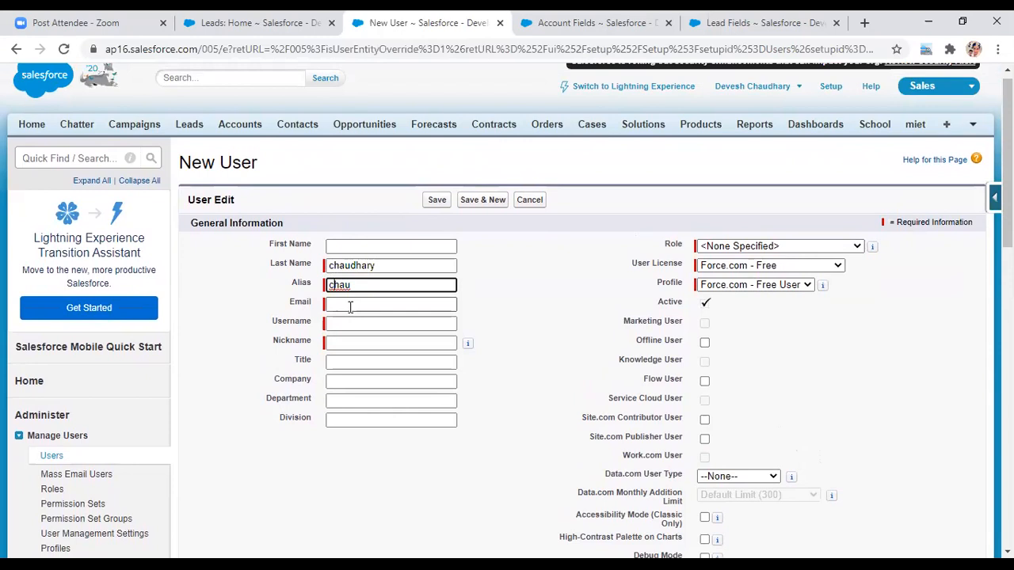
pyautogui.click(349, 305)
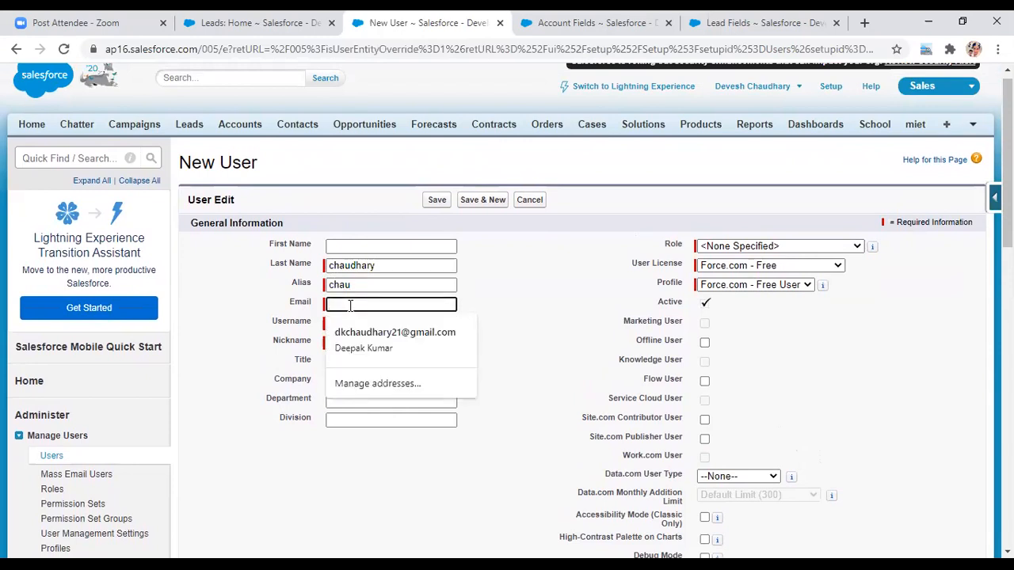
pyautogui.write('gabbe')
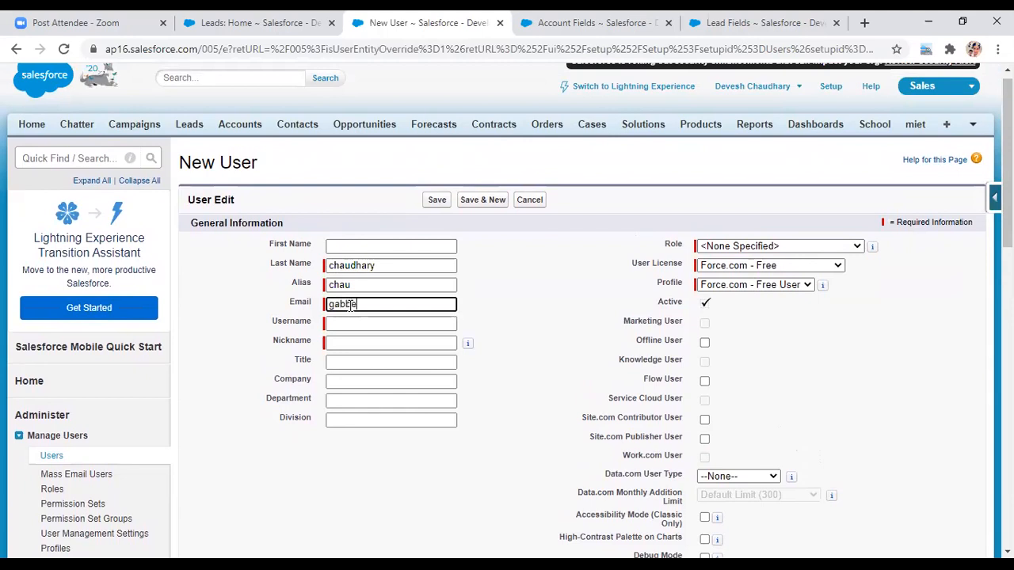
pyautogui.write('r12')
pyautogui.press('BackSpace')
pyautogui.press('BackSpace')
pyautogui.press('BackSpace')
pyautogui.press('BackSpace')
pyautogui.press('BackSpace')
pyautogui.press('BackSpace')
pyautogui.press('BackSpace')
pyautogui.press('BackSpace')
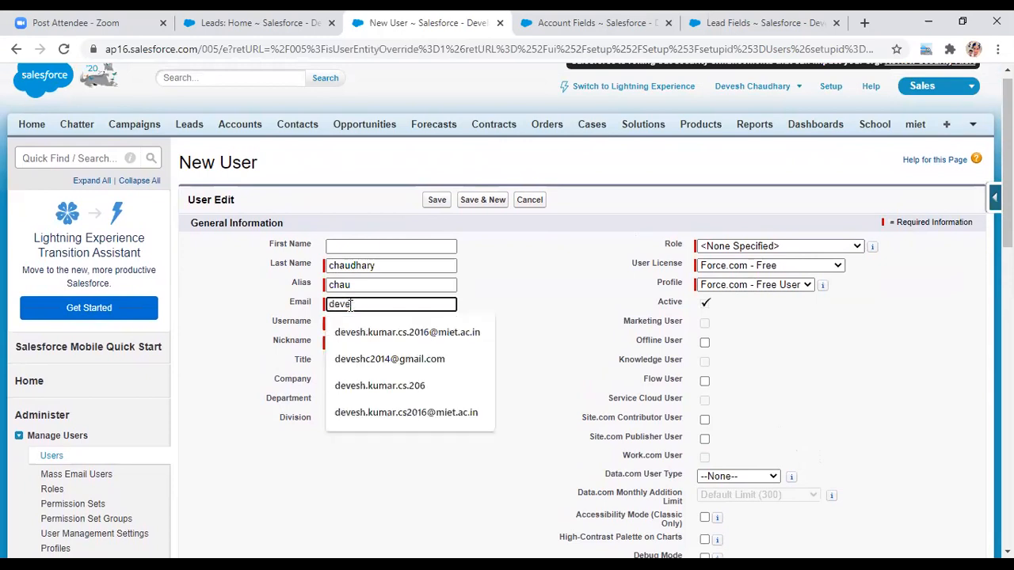
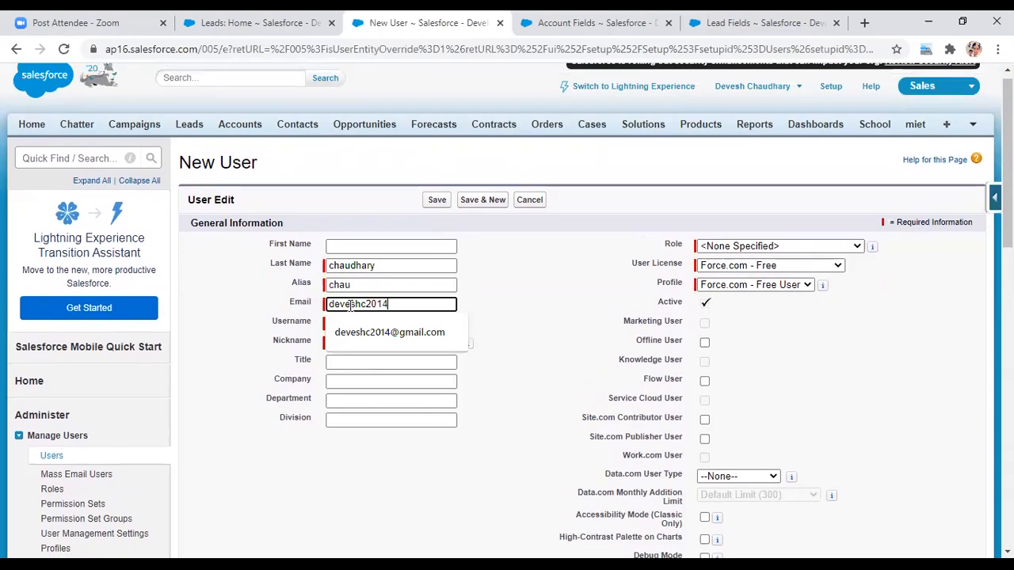
pyautogui.click(384, 332)
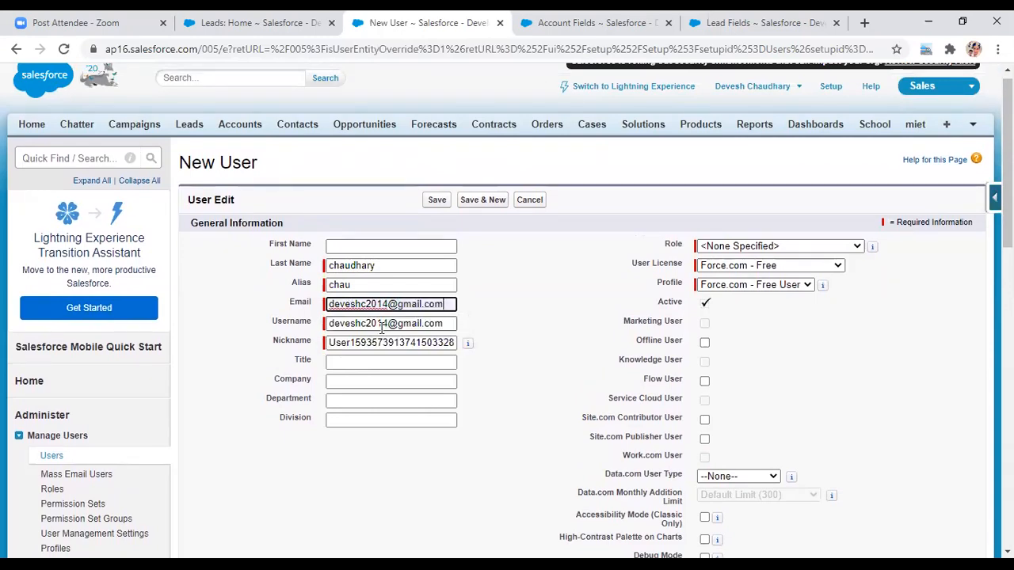
# - Replace the auto-generated nickname with a custom nickname
pyautogui.click(452, 342)
pyautogui.click(453, 343)
pyautogui.press('BackSpace')
pyautogui.press('BackSpace')
pyautogui.press('BackSpace')
pyautogui.press('BackSpace')
pyautogui.press('BackSpace')
pyautogui.press('BackSpace')
pyautogui.press('BackSpace')
pyautogui.press('BackSpace')
pyautogui.press('BackSpace')
pyautogui.press('BackSpace')
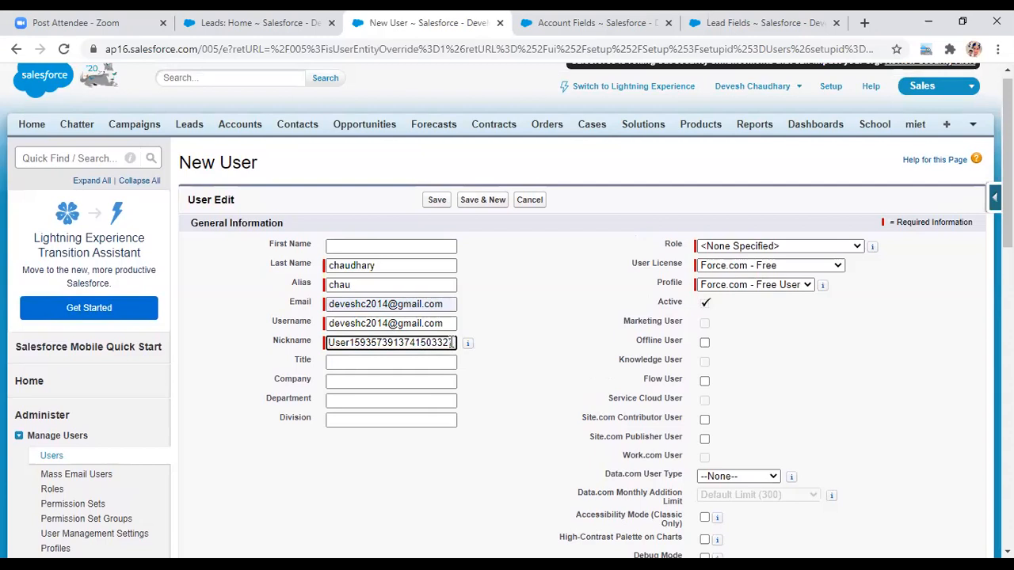
pyautogui.press('BackSpace')
pyautogui.press('BackSpace')
pyautogui.press('BackSpace')
pyautogui.press('BackSpace')
pyautogui.press('BackSpace')
pyautogui.press('BackSpace')
pyautogui.press('BackSpace')
pyautogui.press('BackSpace')
pyautogui.press('BackSpace')
pyautogui.press('BackSpace')
pyautogui.press('BackSpace')
pyautogui.press('BackSpace')
pyautogui.press('BackSpace')
pyautogui.press('BackSpace')
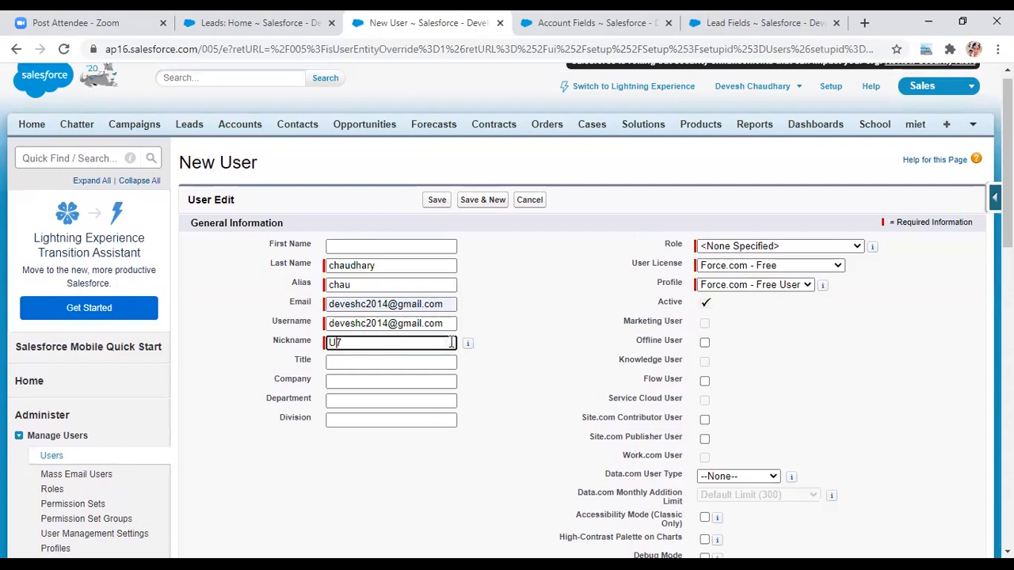
pyautogui.press('BackSpace')
pyautogui.write('gabber')
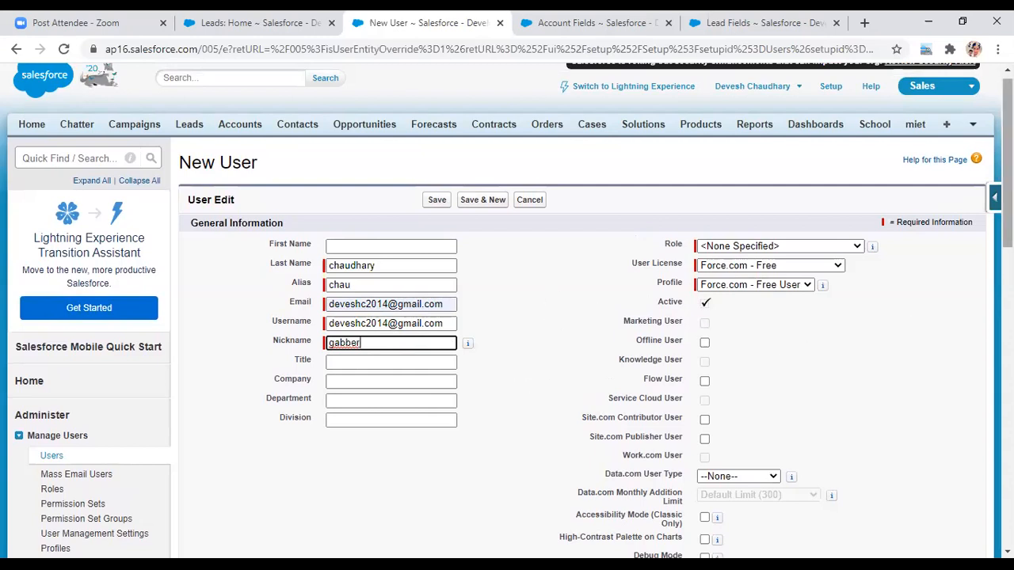
pyautogui.scroll(-1, 507, 309)
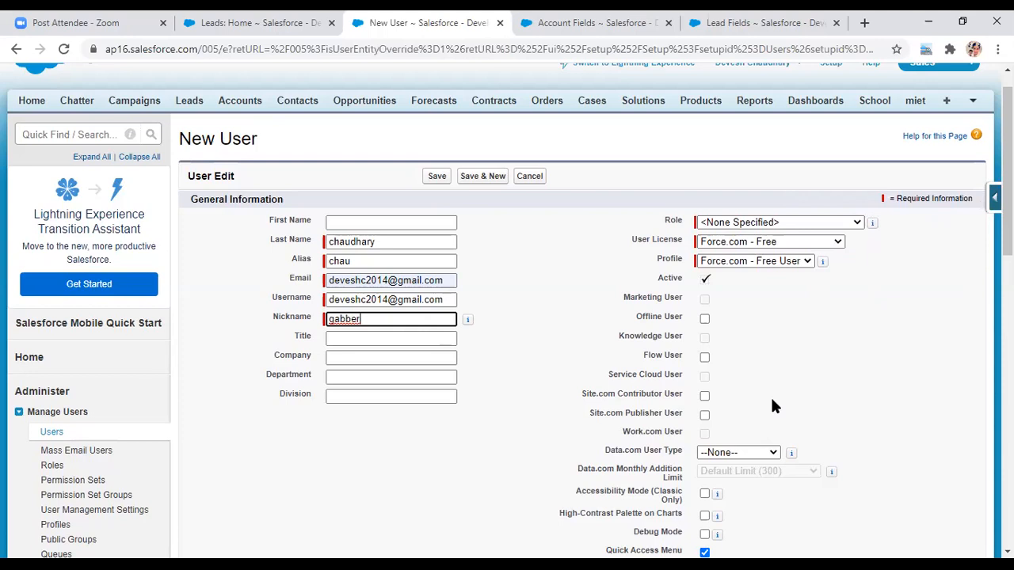
# - Append '.dev' to the end of the Username to make it unique
pyautogui.click(448, 300)
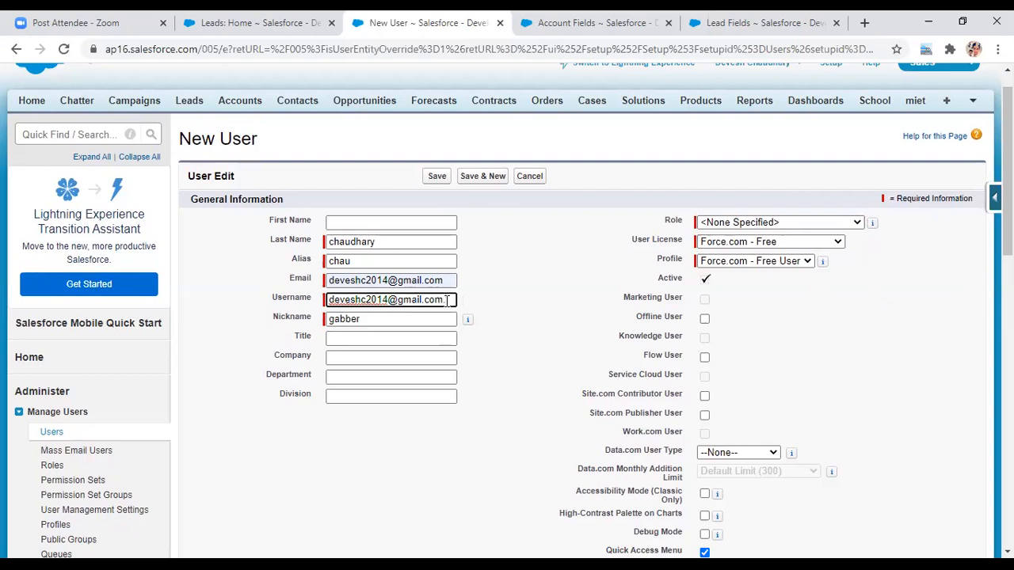
pyautogui.write('.dev')
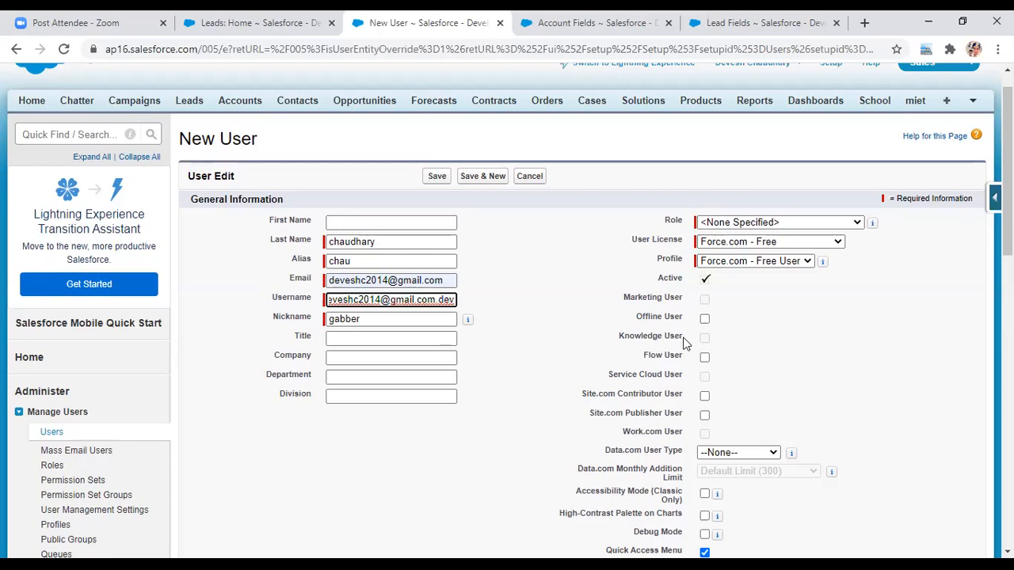
# - Set the User License to Salesforce
pyautogui.click(838, 242)
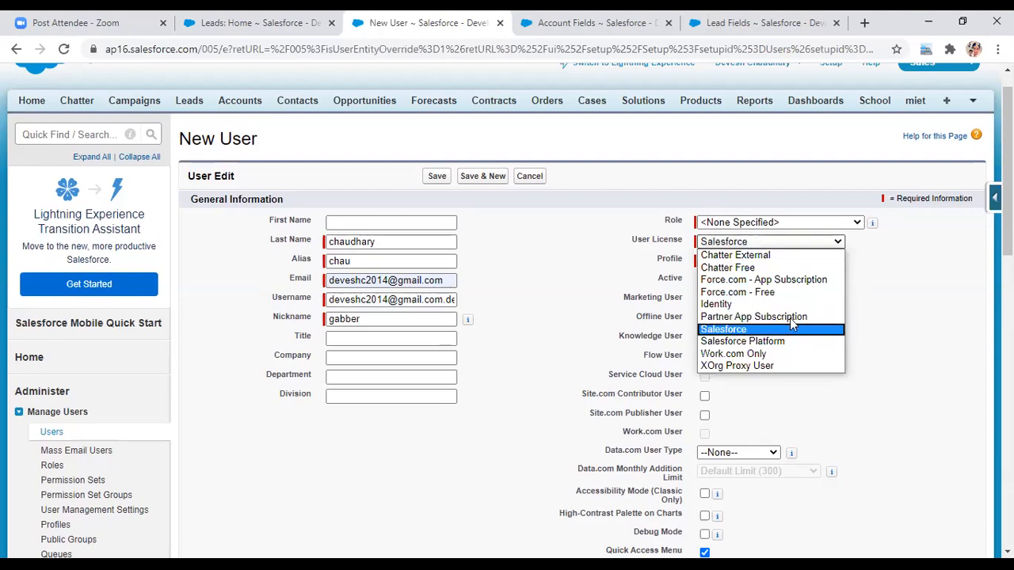
pyautogui.press('pagedown')
pyautogui.press('Up')
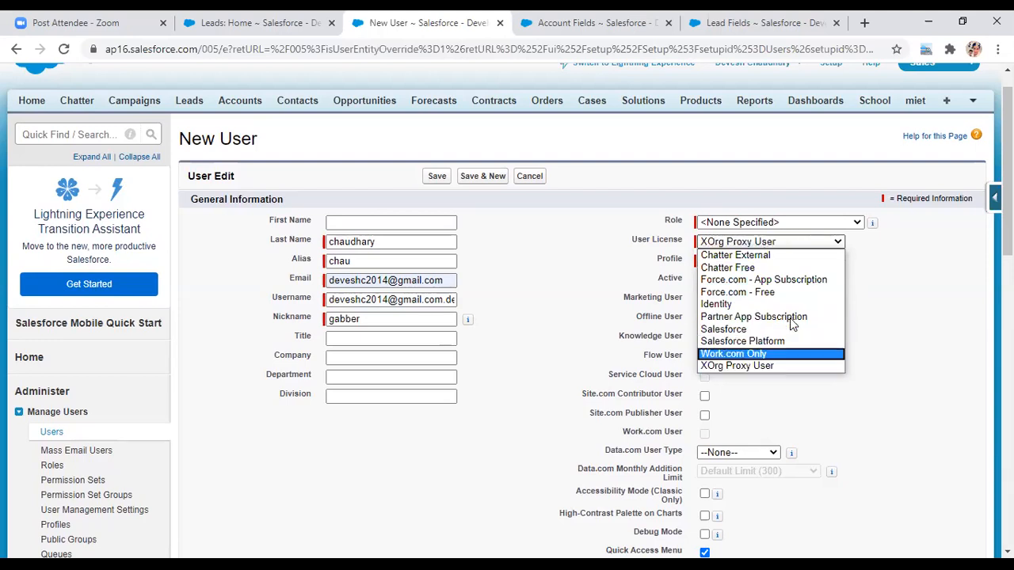
pyautogui.press('Up')
pyautogui.press('Up')
pyautogui.press('Down')
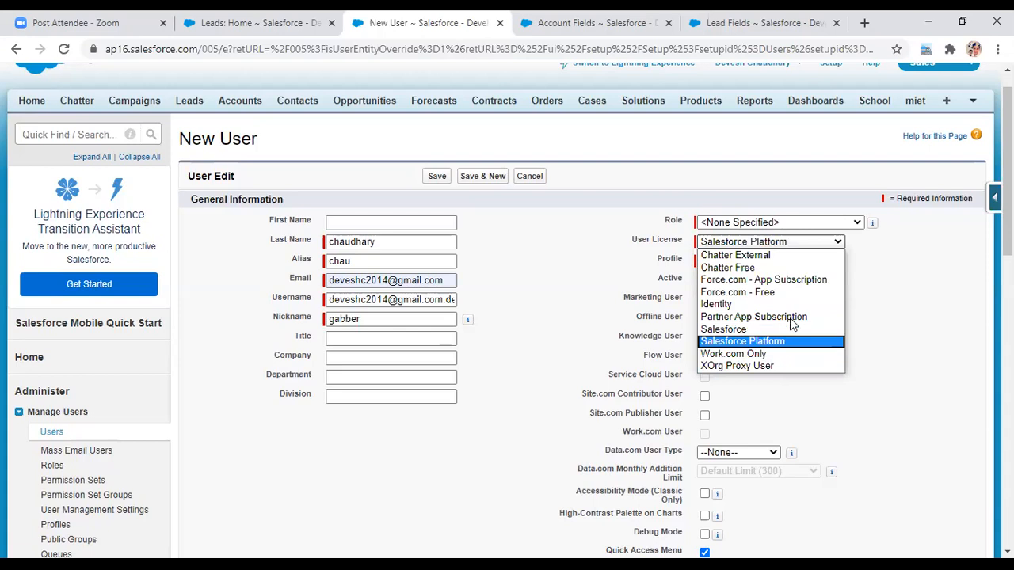
pyautogui.press('Up')
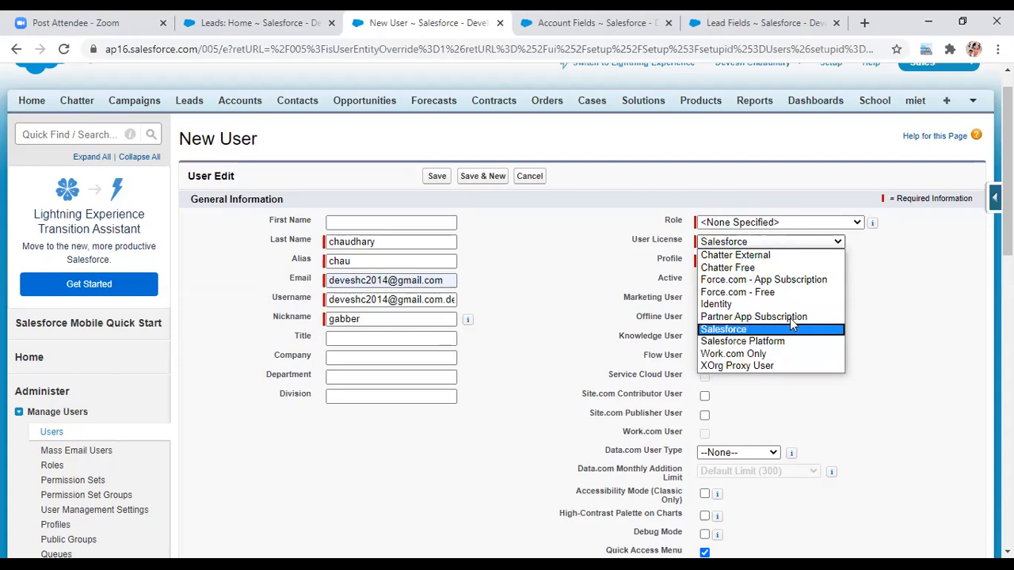
pyautogui.press('Return')
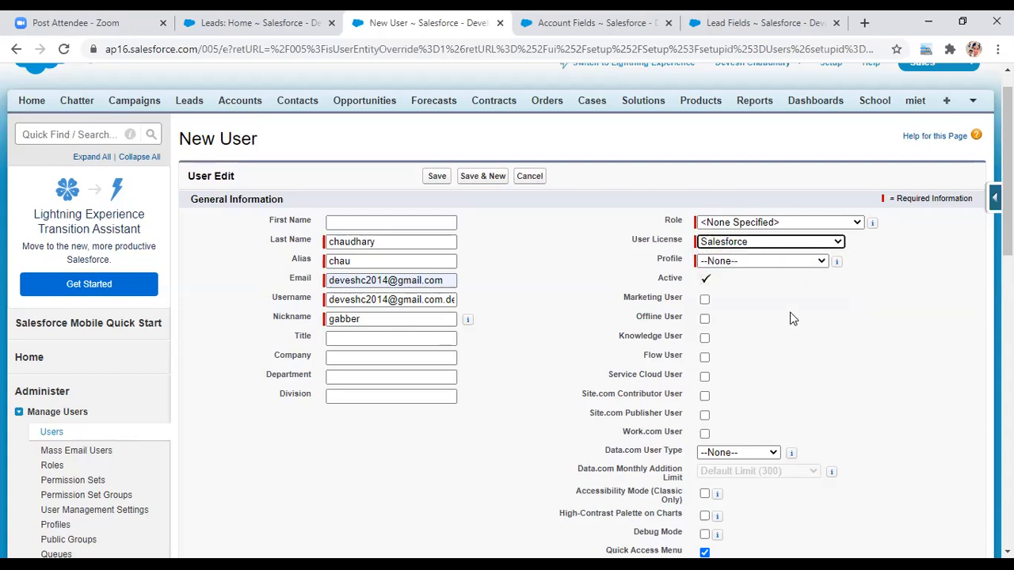
# - Set the Profile to System Administrator
pyautogui.click(816, 261)
pyautogui.press('Down')
pyautogui.press('Down')
pyautogui.press('Down')
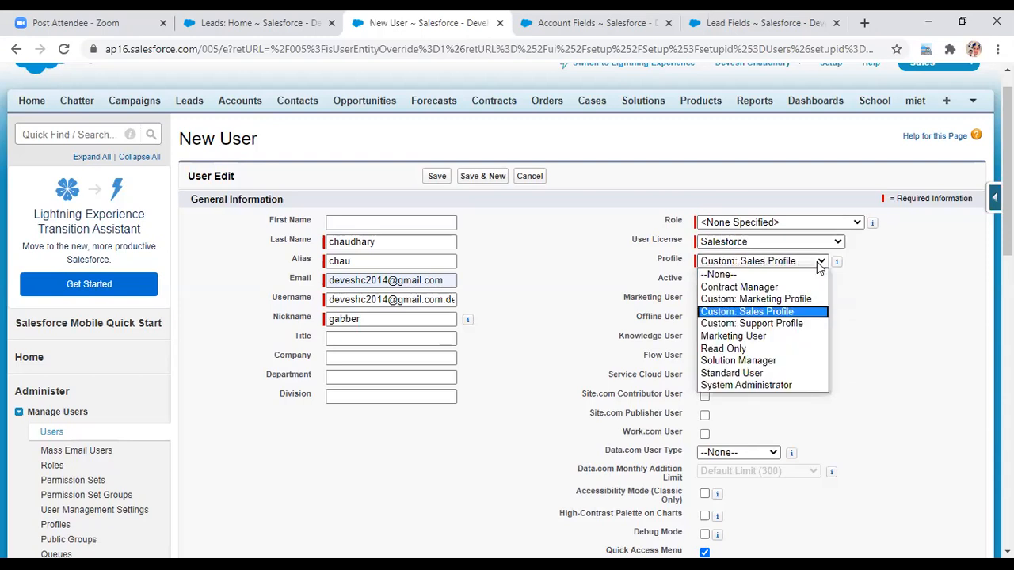
pyautogui.press('Down')
pyautogui.press('Down')
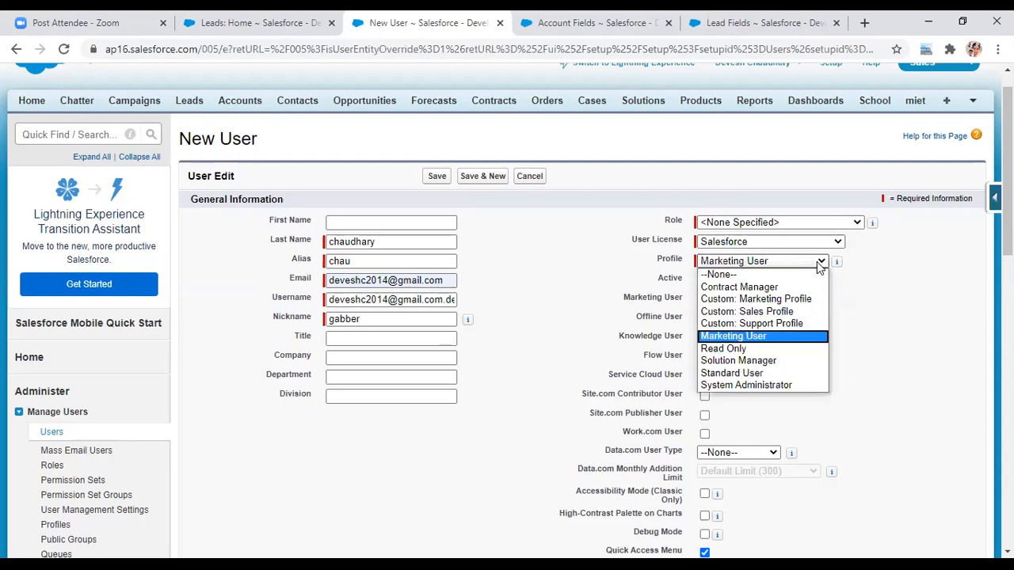
pyautogui.press('Down')
pyautogui.press('Down')
pyautogui.press('Down')
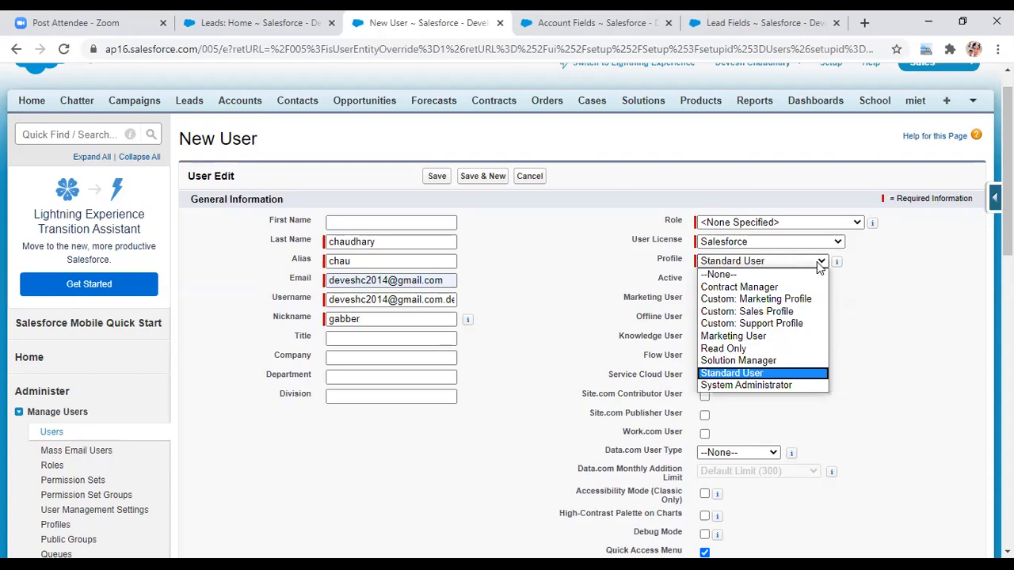
pyautogui.press('Down')
pyautogui.press('Return')
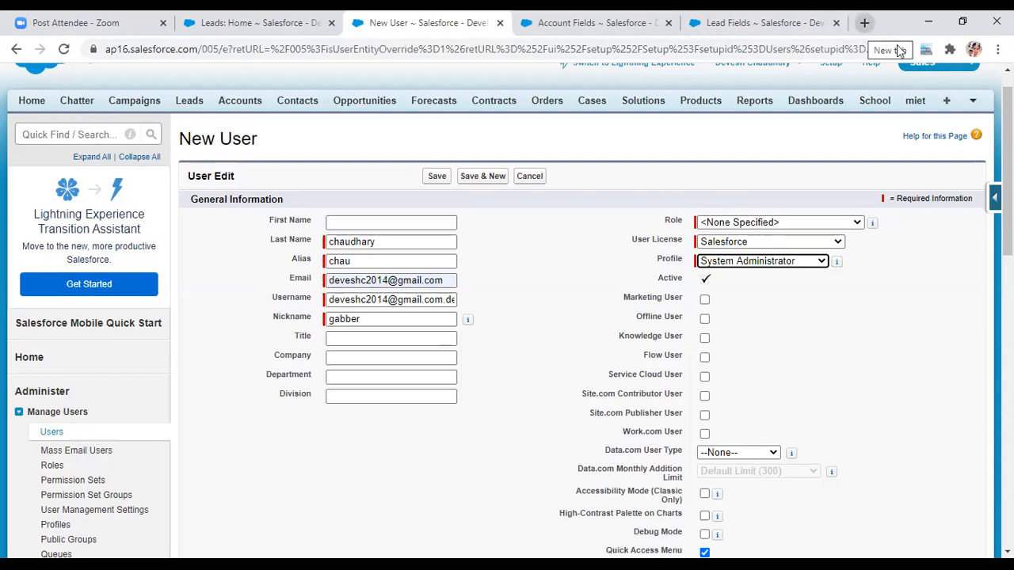
pyautogui.scroll(1, 866, 85)
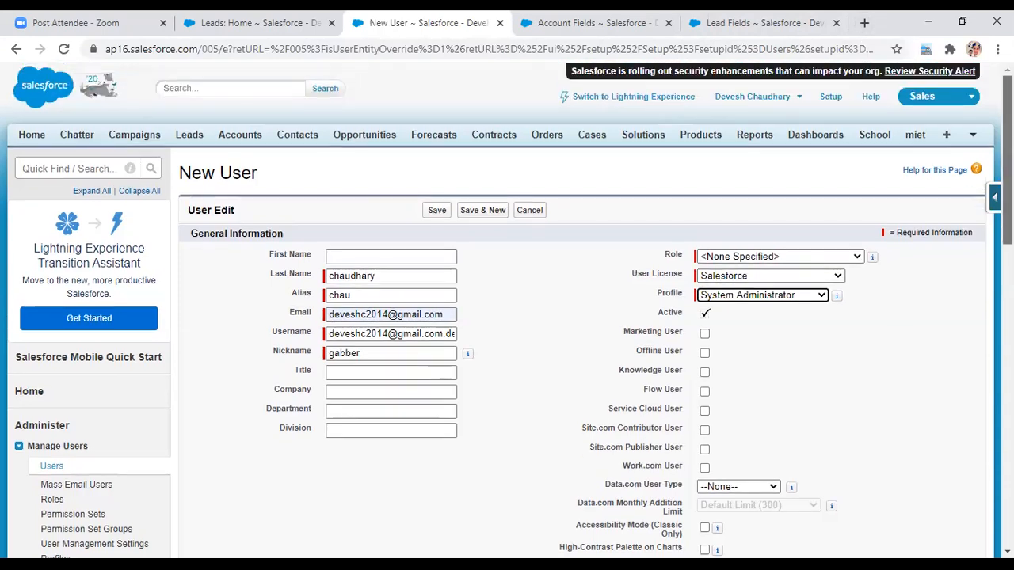
# - Leave for Setup, return to the New User form, and open its Profile list
pyautogui.click(830, 102)
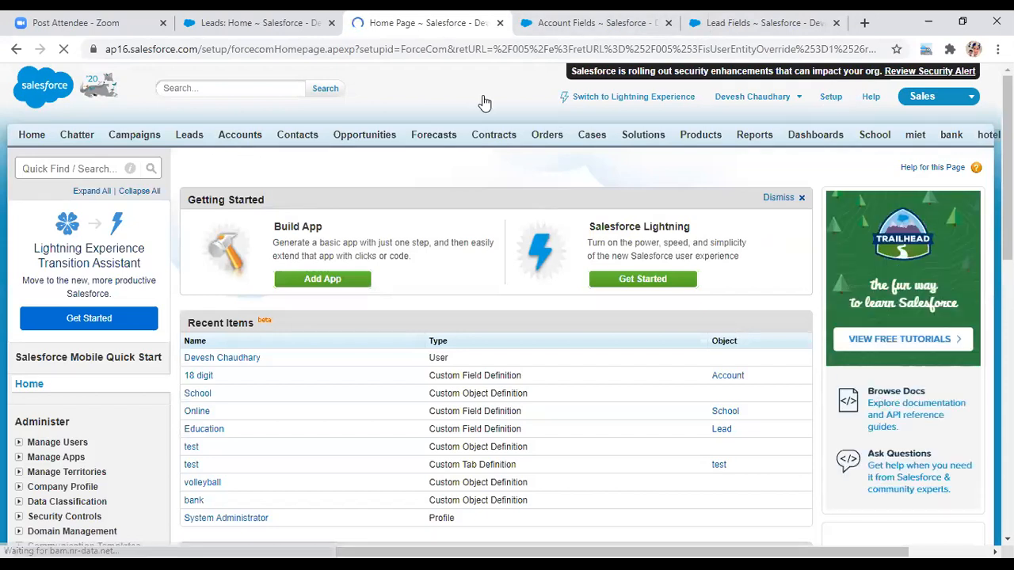
pyautogui.click(19, 50)
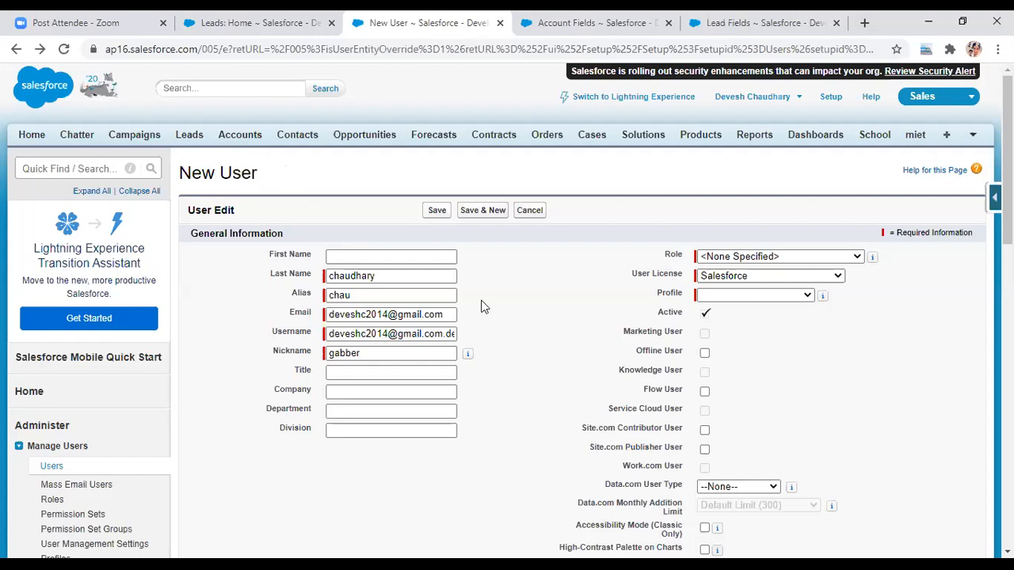
pyautogui.click(808, 299)
# - Pick Force.com - Free User, review the licence and profile lists, then cancel and start a fresh user
pyautogui.click(789, 309)
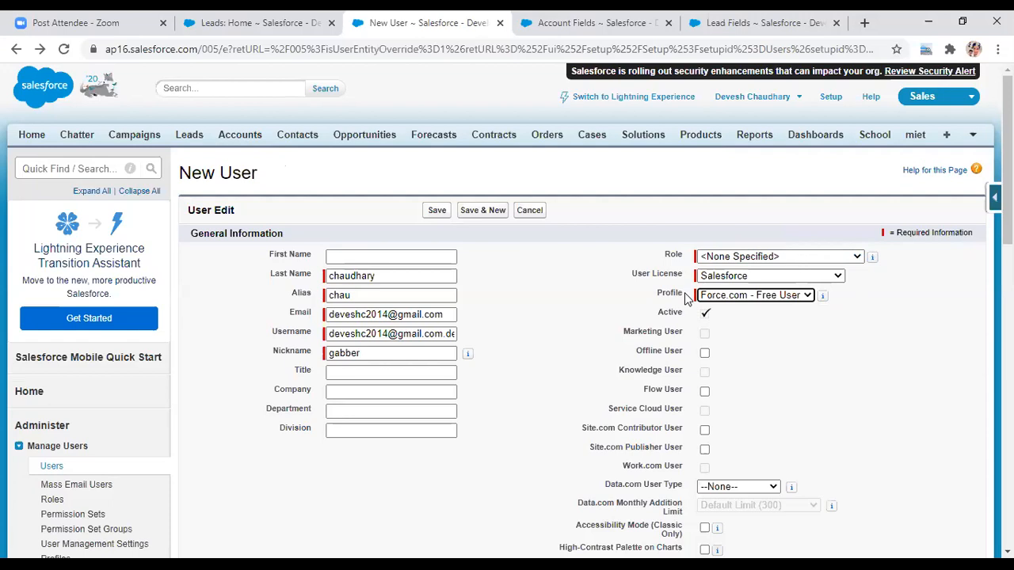
pyautogui.click(839, 276)
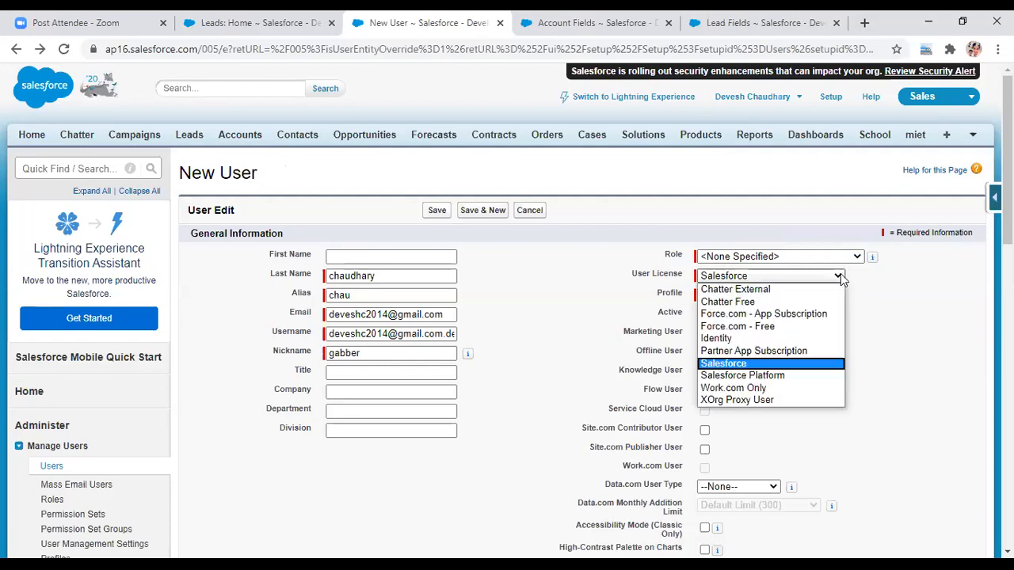
pyautogui.click(840, 276)
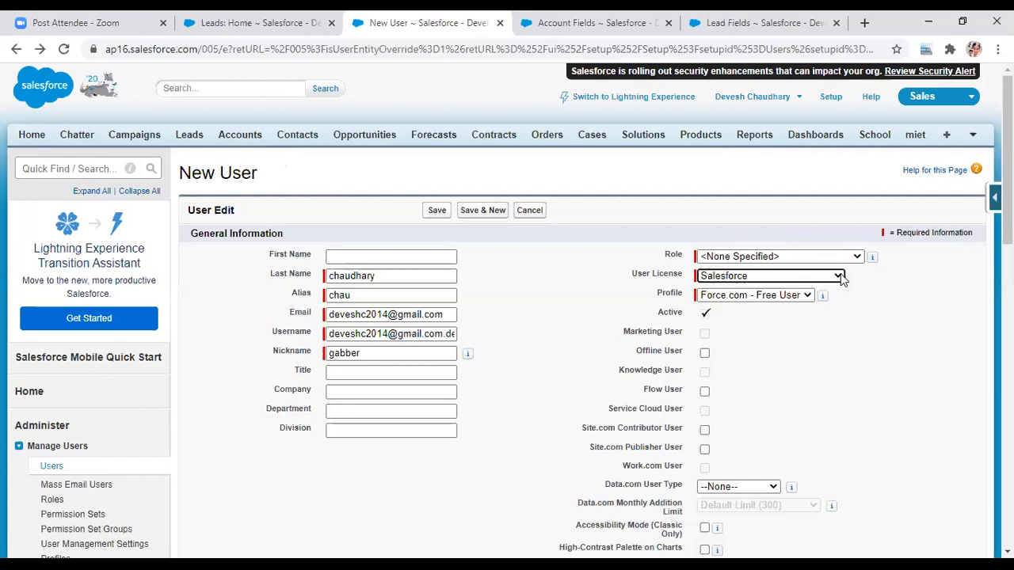
pyautogui.click(808, 296)
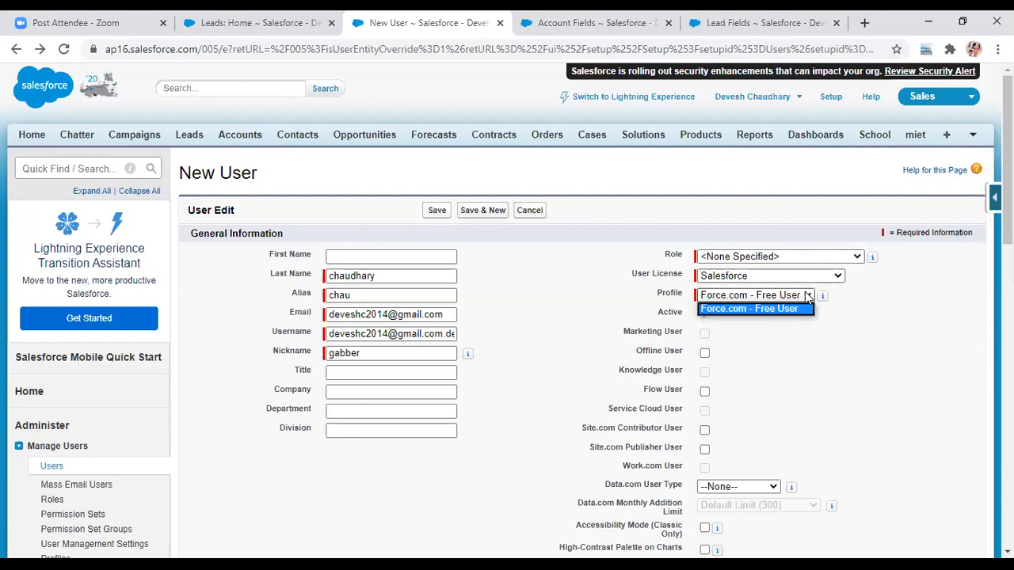
pyautogui.click(836, 350)
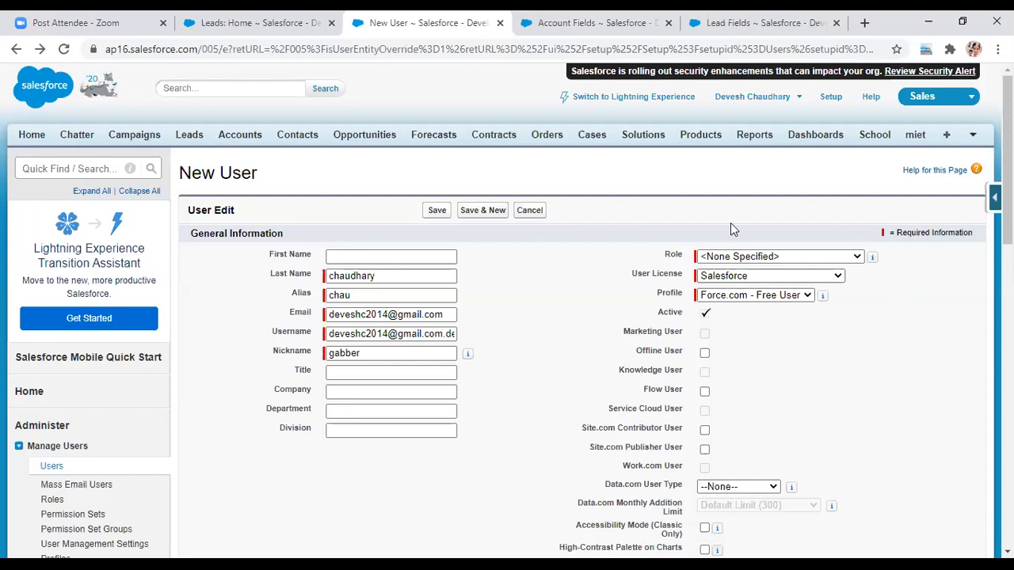
pyautogui.click(528, 210)
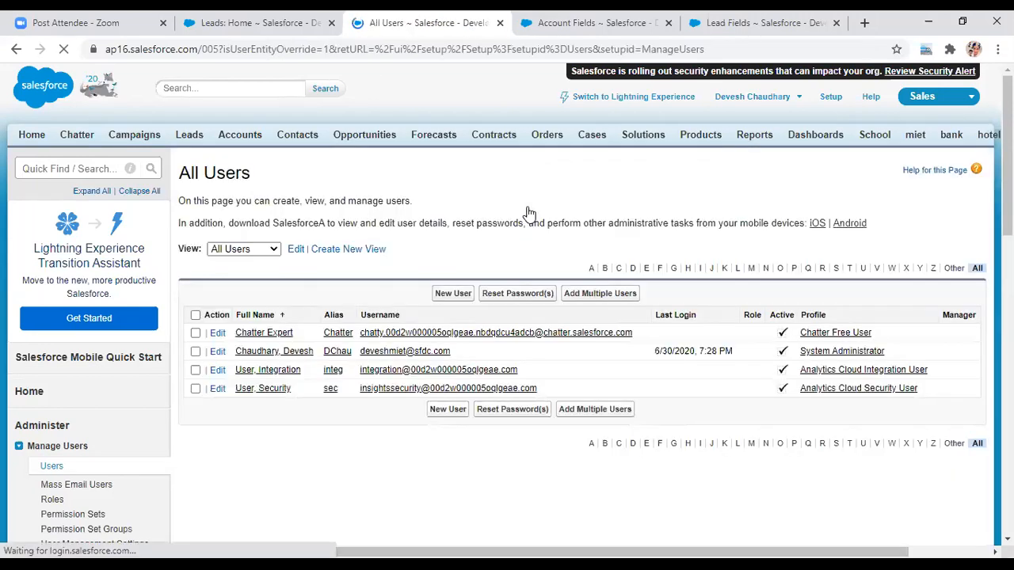
pyautogui.click(458, 293)
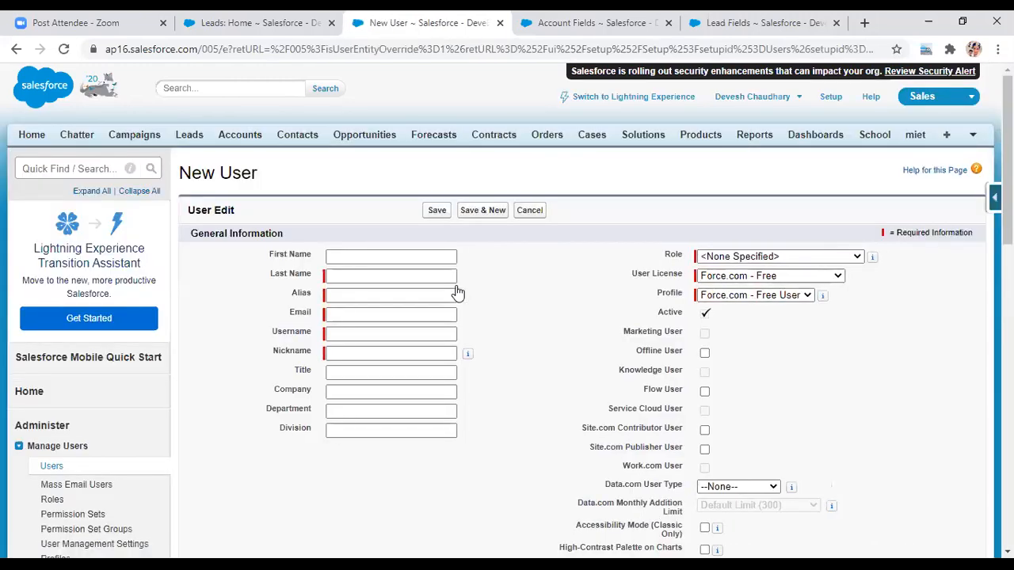
# - On the fresh form, choose Salesforce as User License and System Administrator as Profile
pyautogui.click(808, 296)
pyautogui.click(824, 346)
pyautogui.click(839, 274)
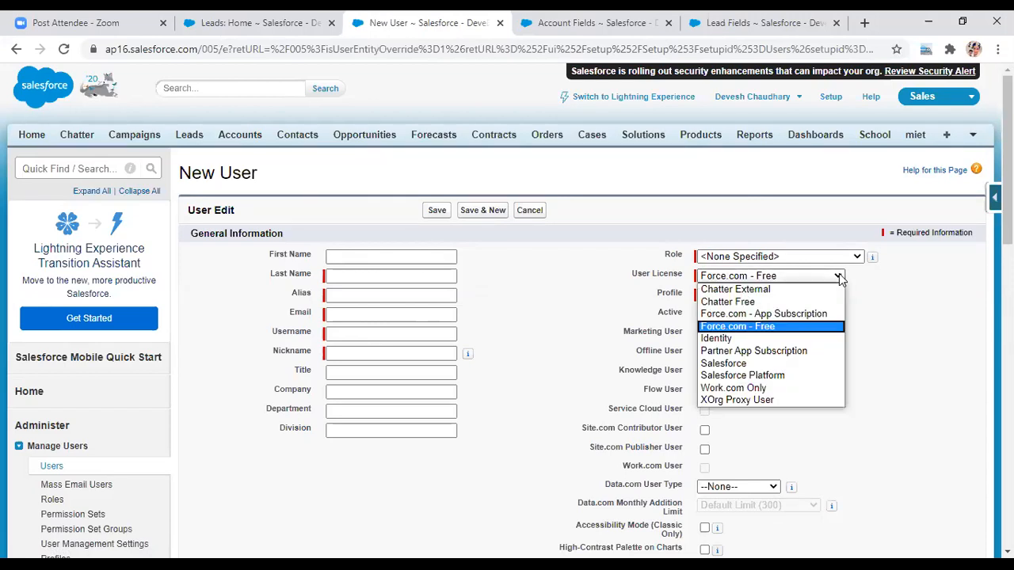
pyautogui.press('Down')
pyautogui.press('Down')
pyautogui.press('Down')
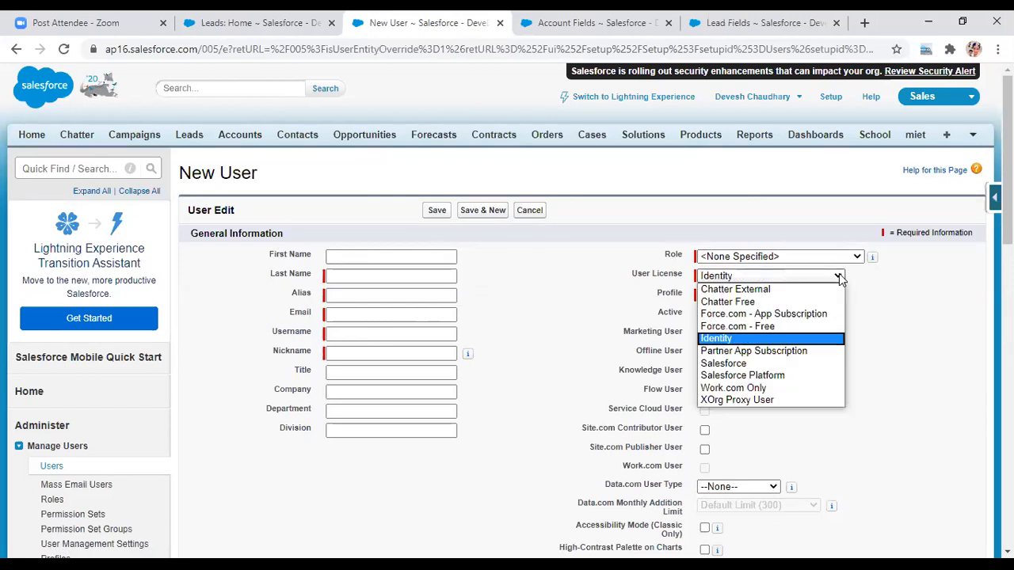
pyautogui.press('Return')
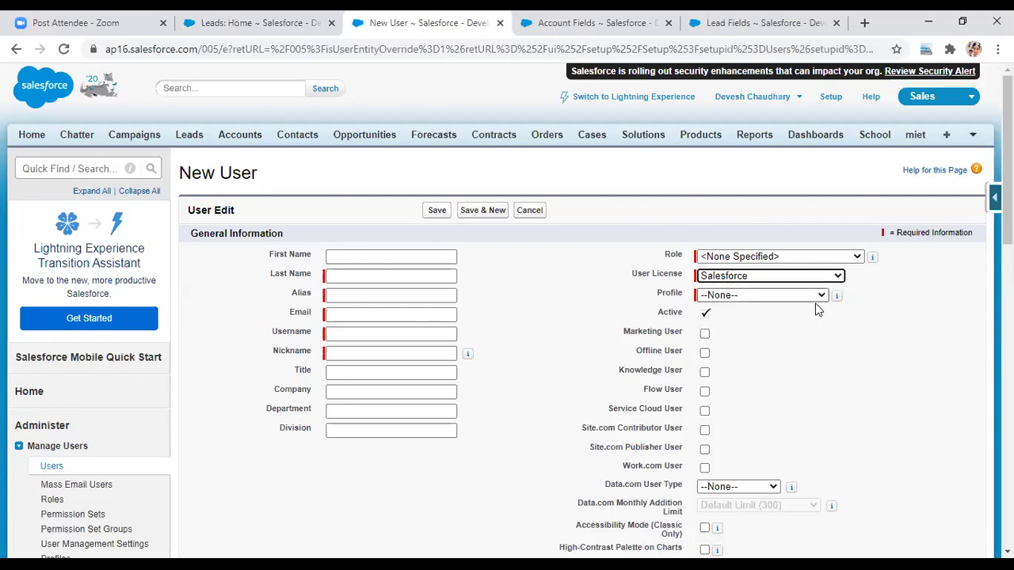
pyautogui.click(824, 298)
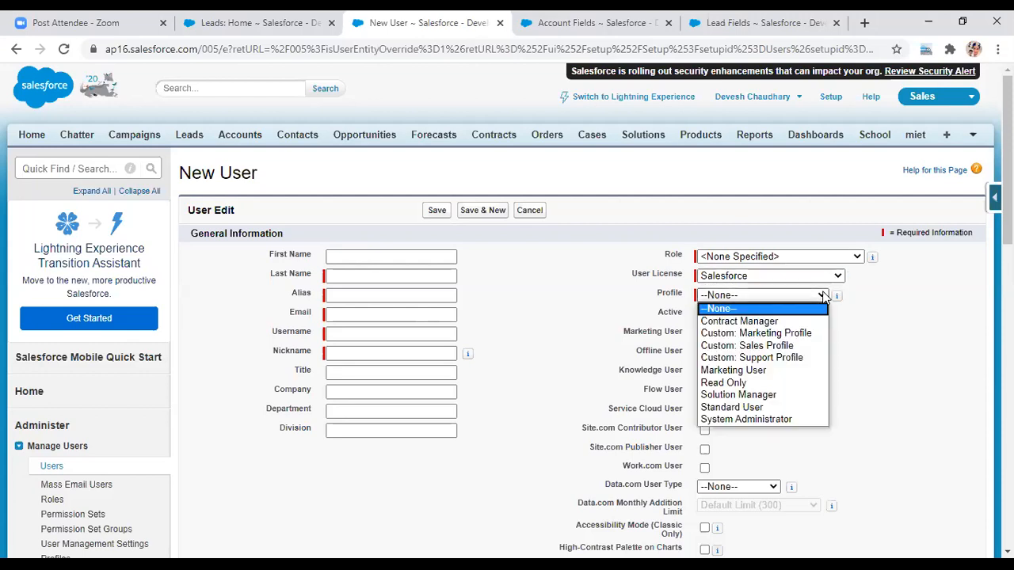
pyautogui.press('Down')
pyautogui.press('Down')
pyautogui.press('Down')
pyautogui.press('Down')
pyautogui.press('Down')
pyautogui.press('Down')
pyautogui.press('Down')
pyautogui.press('Down')
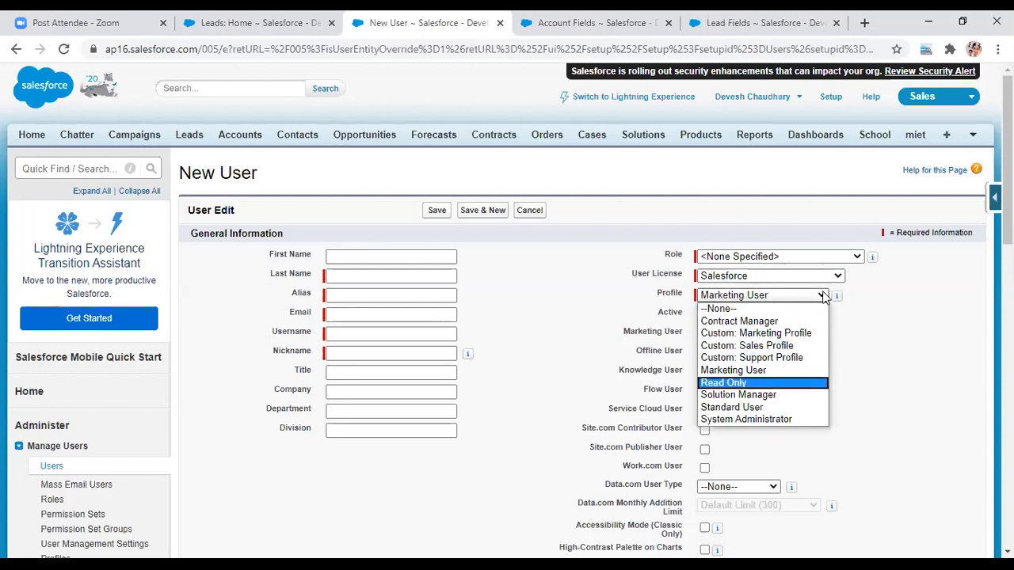
pyautogui.press('Down')
pyautogui.press('Return')
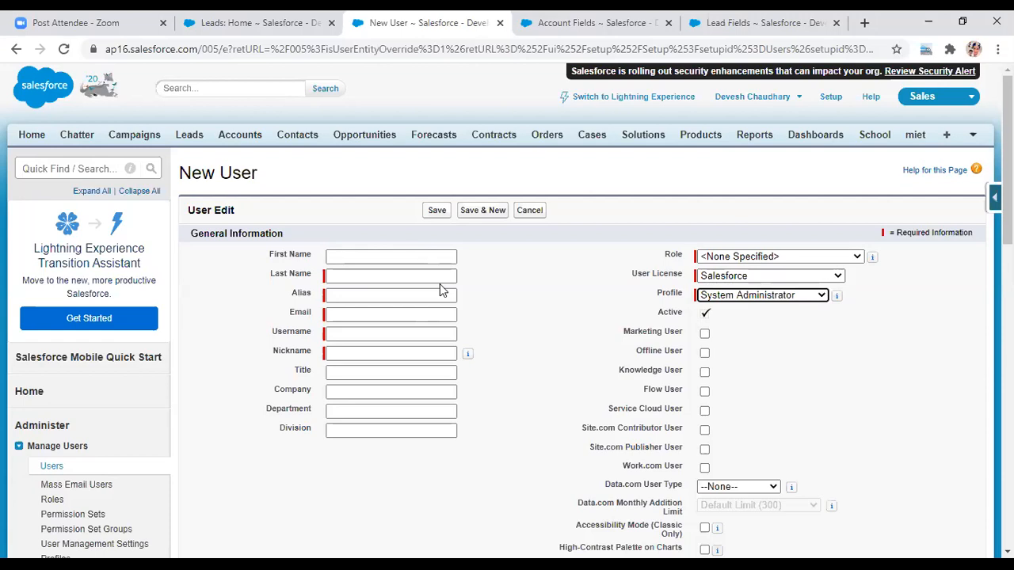
# - Check Company Information's User Licenses: Salesforce shows 2 total, 1 used, 1 remaining
pyautogui.click(583, 24)
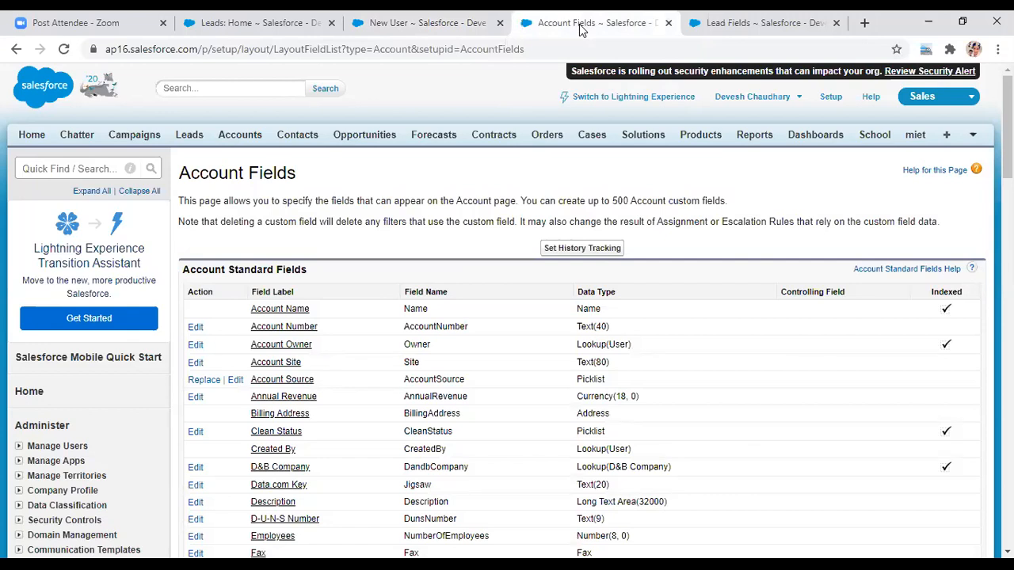
pyautogui.click(824, 97)
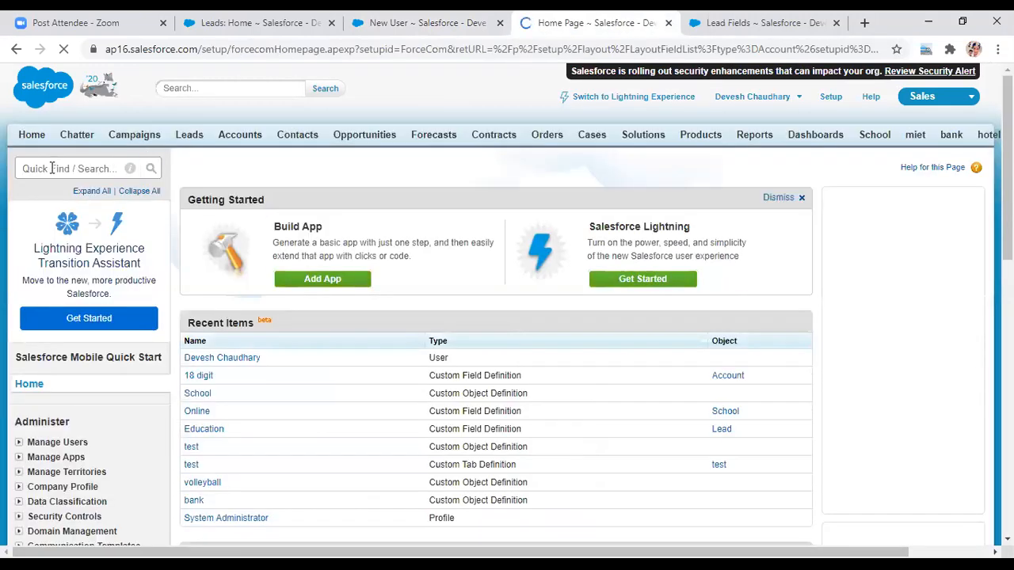
pyautogui.click(51, 168)
pyautogui.write('comp')
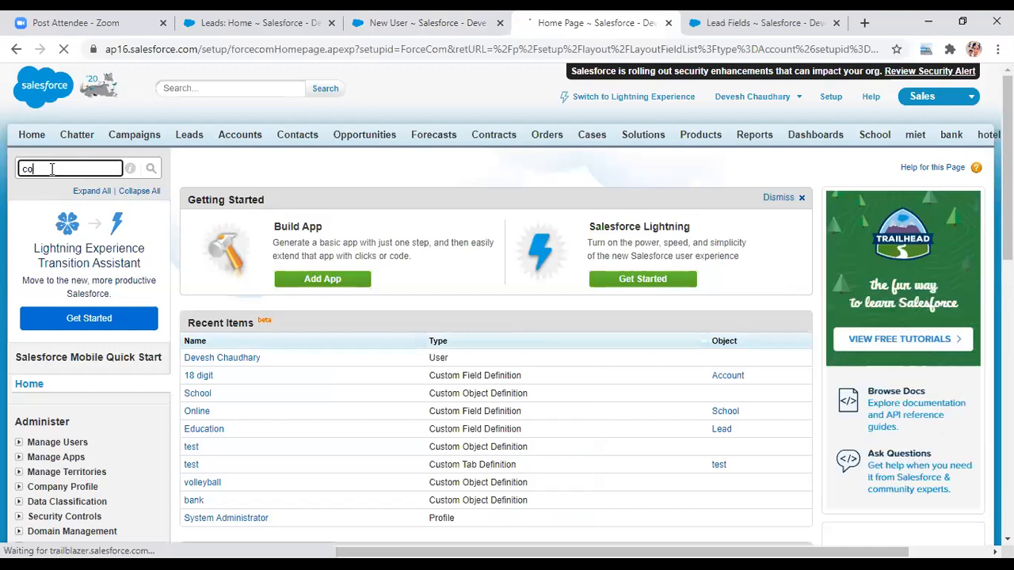
pyautogui.write('ay')
pyautogui.press('BackSpace')
pyautogui.click(54, 260)
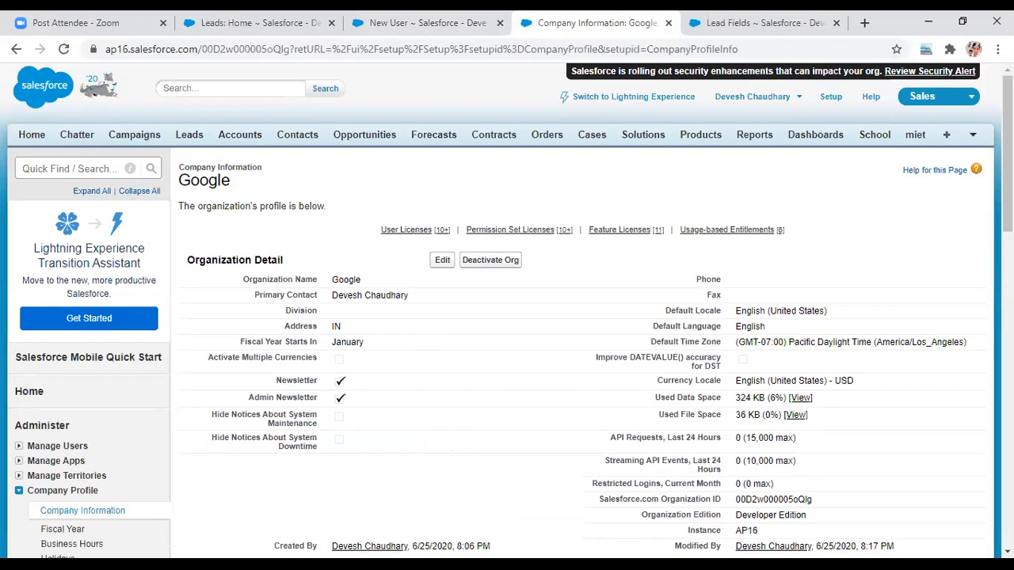
pyautogui.scroll(-3, 1008, 158)
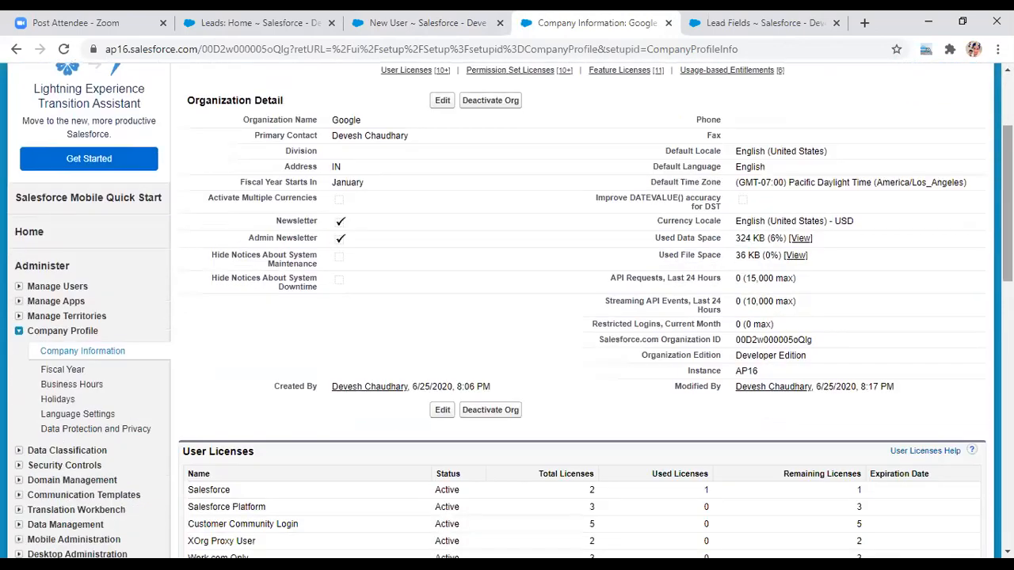
pyautogui.scroll(-2, 582, 316)
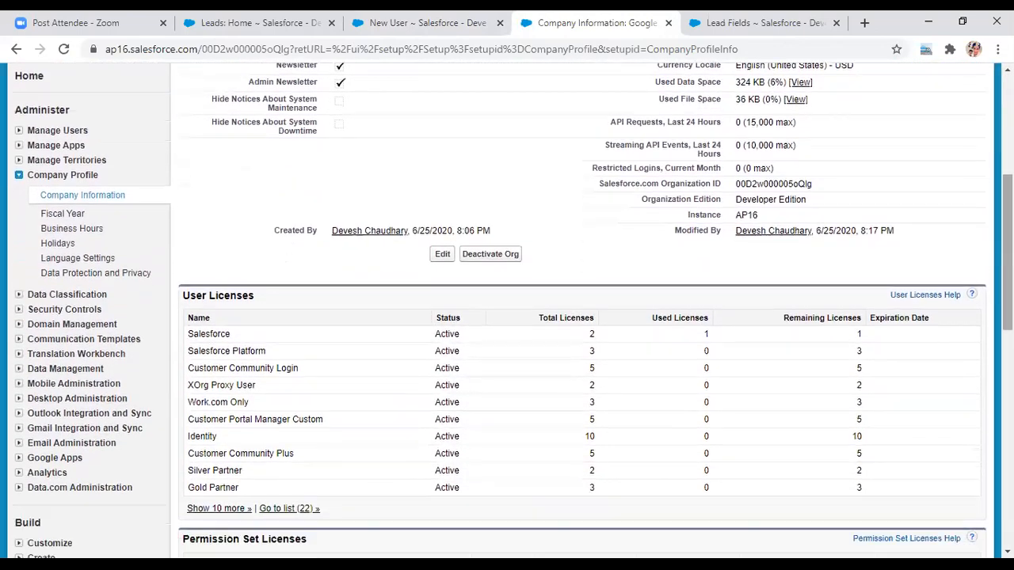
pyautogui.scroll(-1, 510, 311)
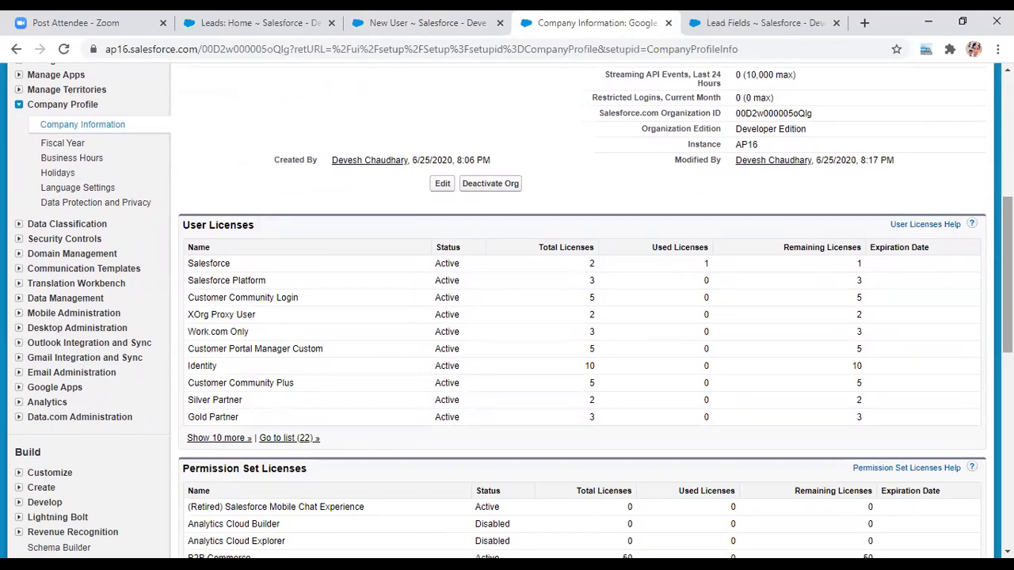
# - Return to the New User form in its browser tab
pyautogui.click(802, 18)
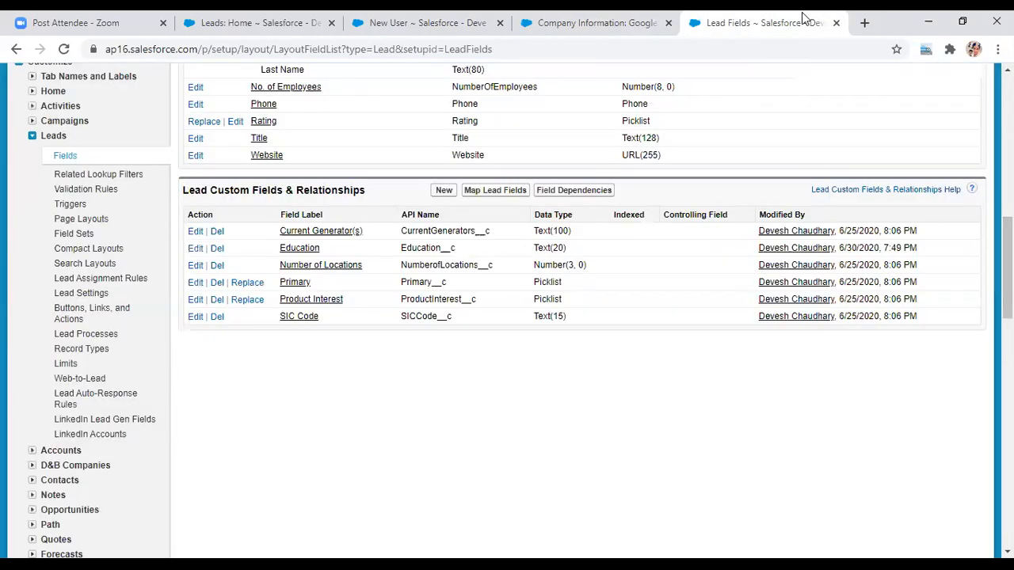
pyautogui.press('Up')
pyautogui.press('Up')
pyautogui.press('Up')
pyautogui.press('Up')
pyautogui.press('Up')
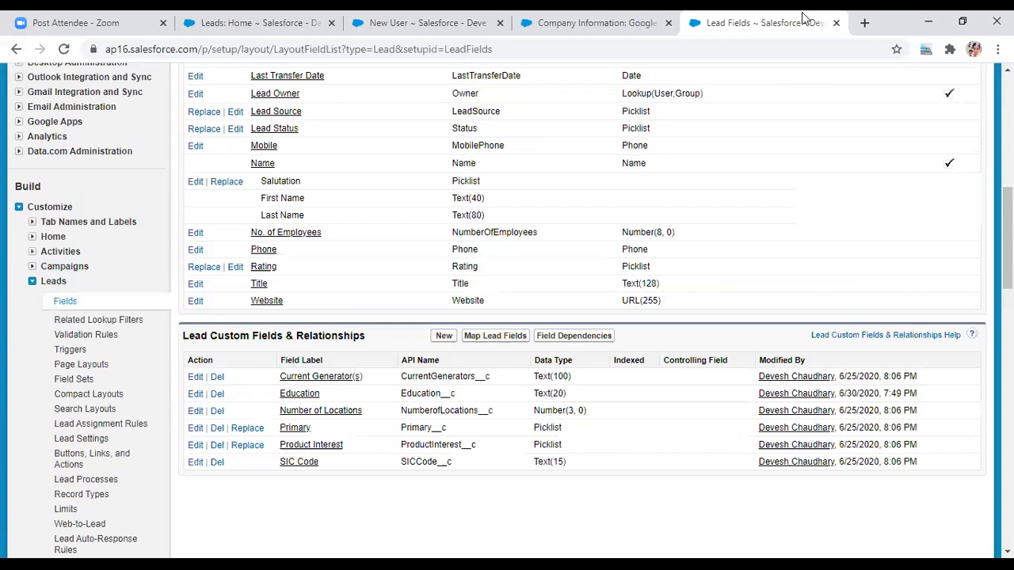
pyautogui.press('pageup')
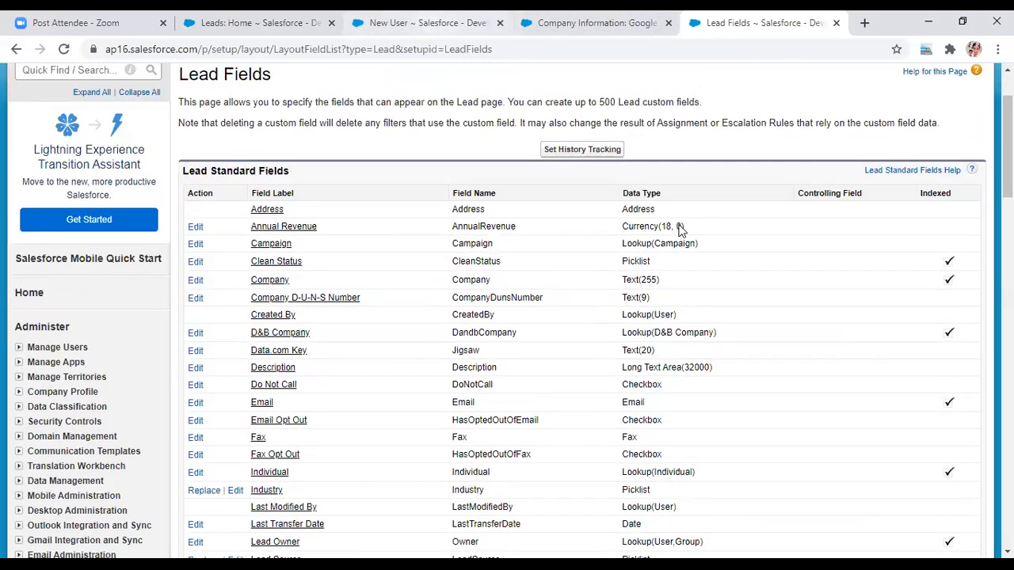
pyautogui.click(428, 23)
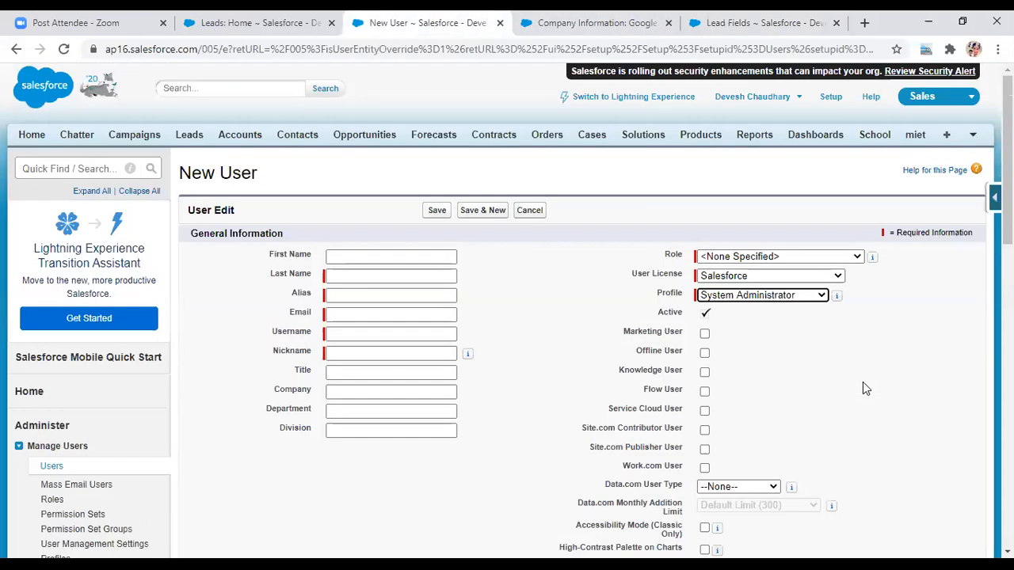
# - Enter the user's last name and e-mail ending in .dev, letting Username autofill from it
pyautogui.click(394, 280)
pyautogui.write('cha')
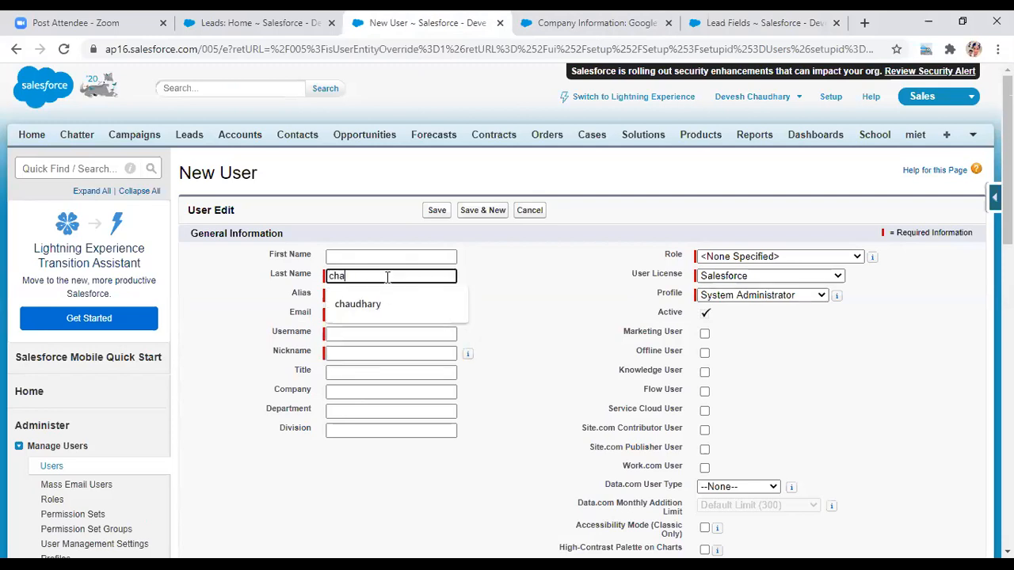
pyautogui.write('udharry')
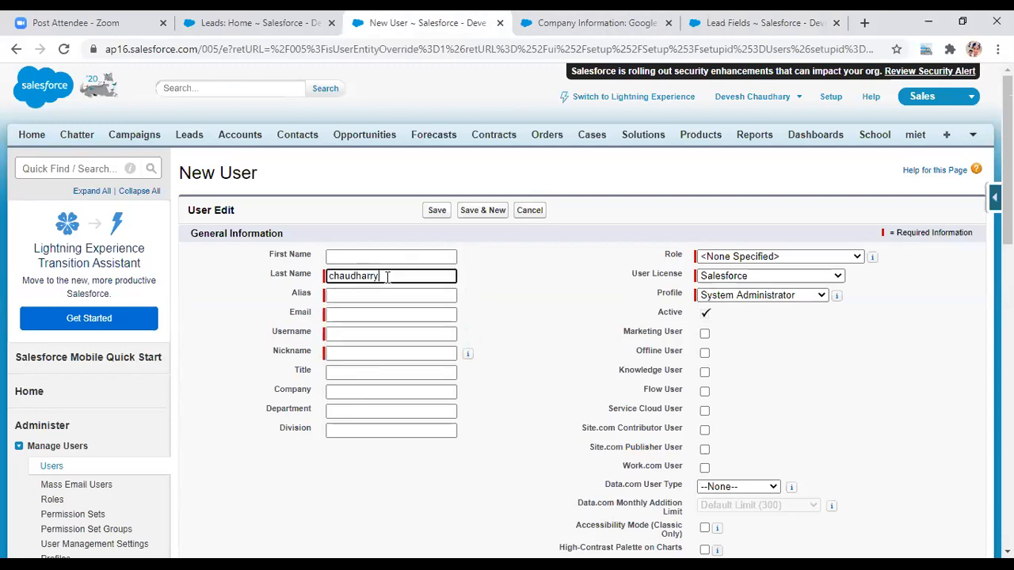
pyautogui.press('BackSpace')
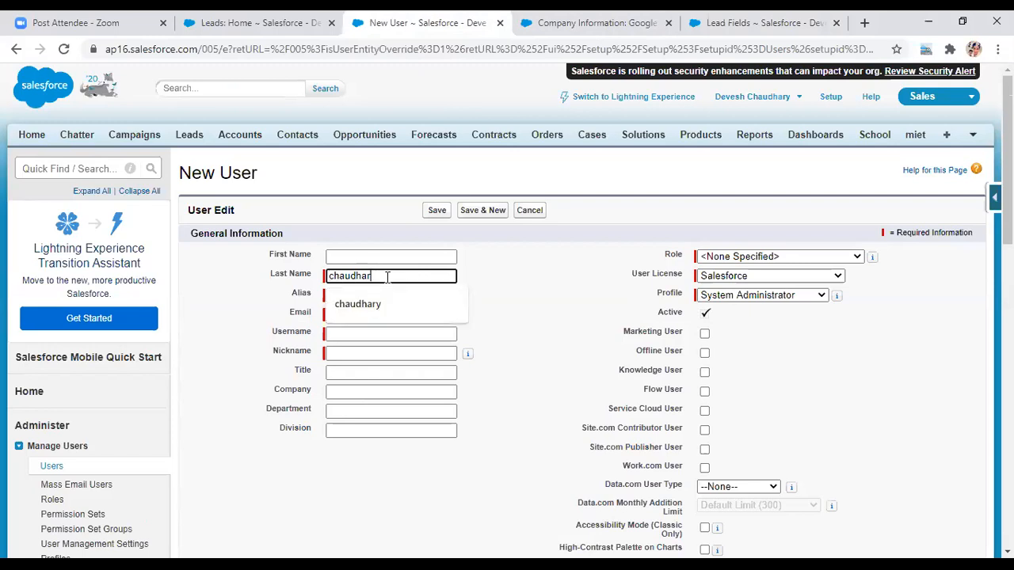
pyautogui.click(372, 304)
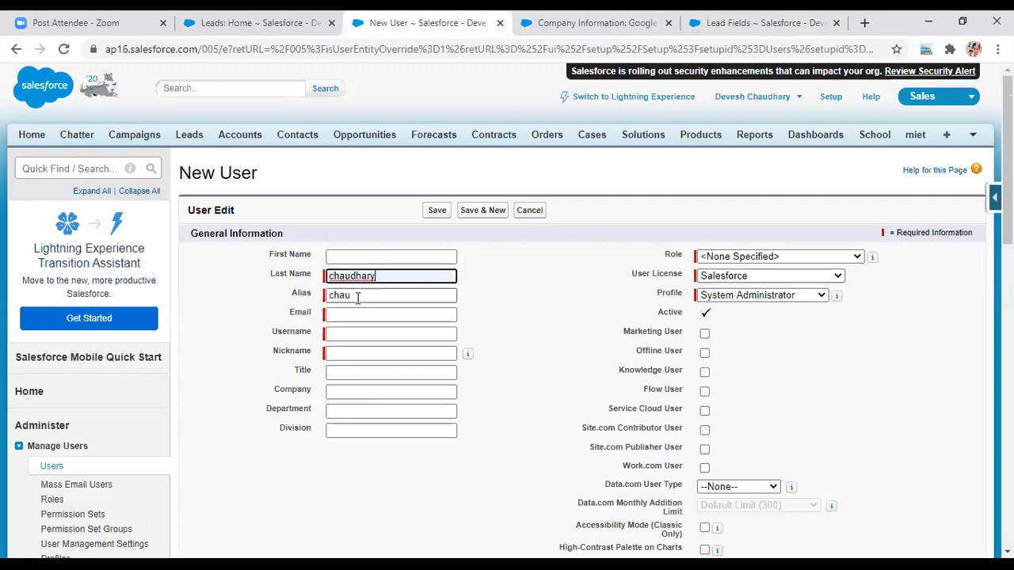
pyautogui.click(359, 316)
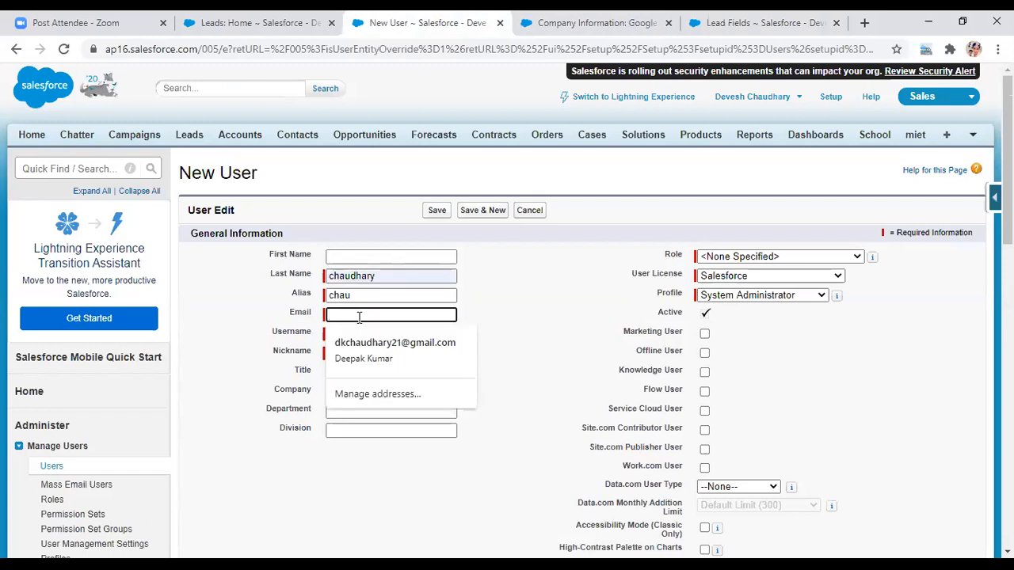
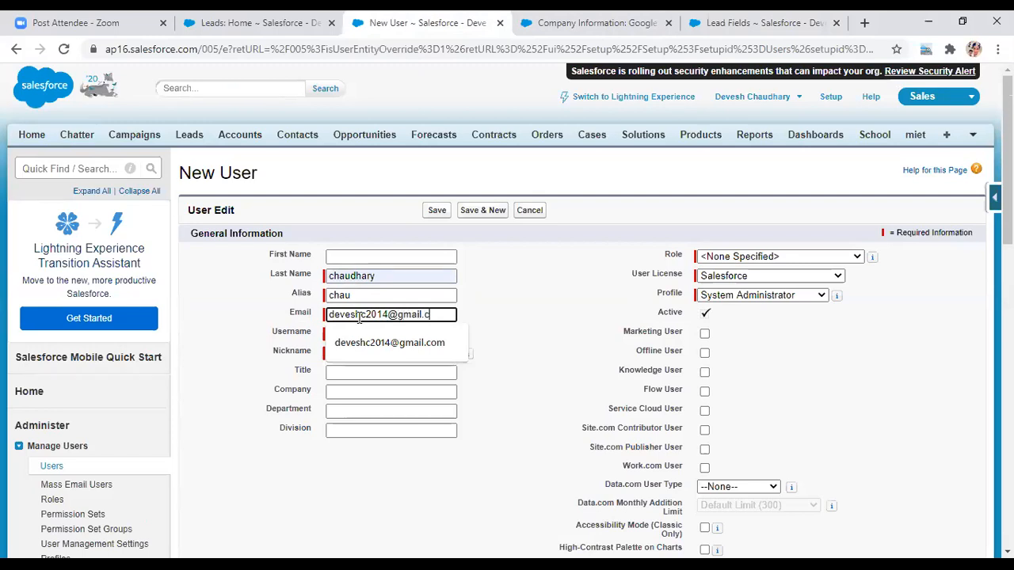
pyautogui.click(359, 333)
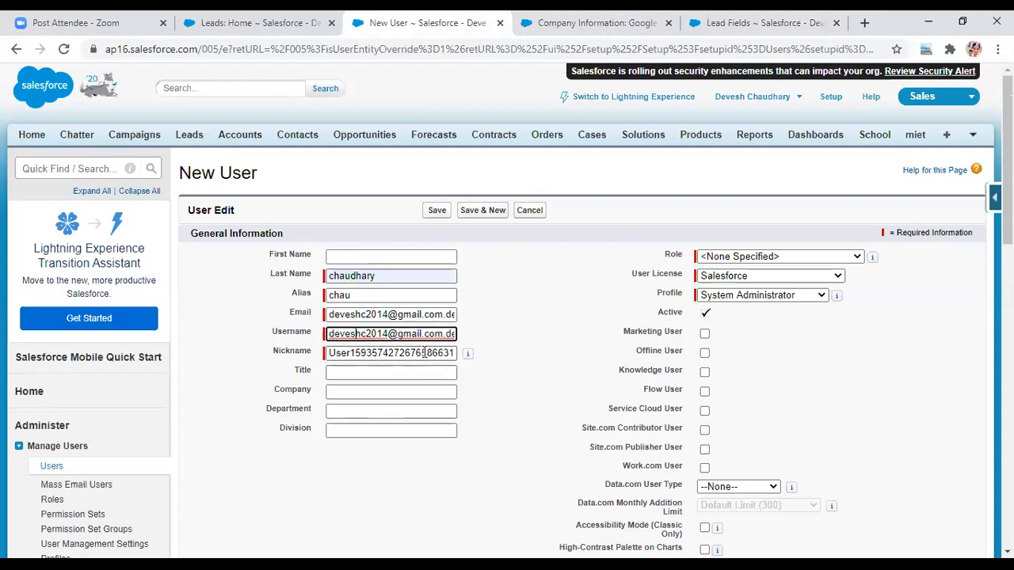
# - Replace the auto-generated nickname with the suggested custom nickname
pyautogui.click(454, 354)
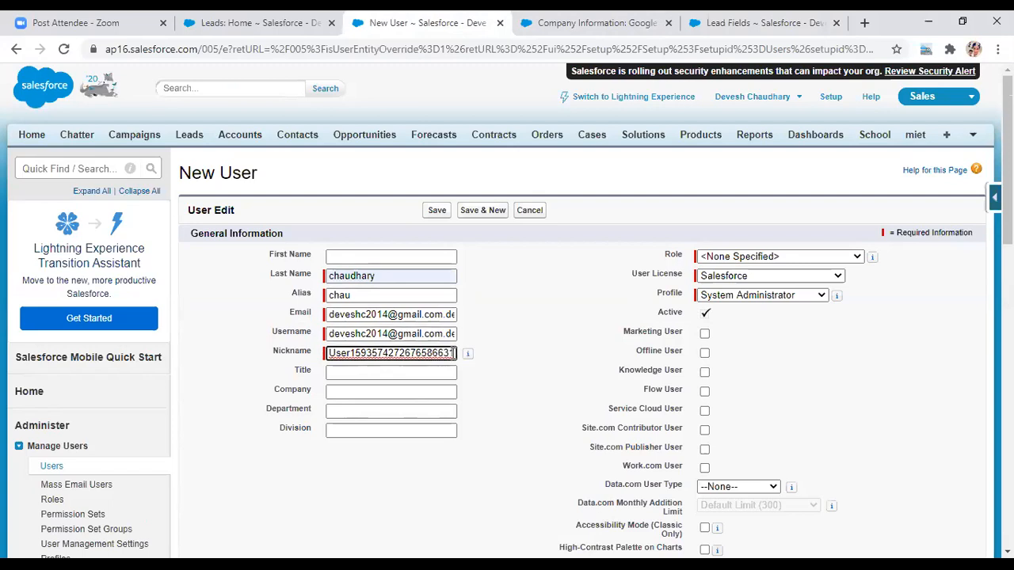
pyautogui.press('BackSpace')
pyautogui.press('BackSpace')
pyautogui.press('BackSpace')
pyautogui.press('BackSpace')
pyautogui.press('BackSpace')
pyautogui.press('BackSpace')
pyautogui.press('BackSpace')
pyautogui.press('BackSpace')
pyautogui.press('BackSpace')
pyautogui.press('BackSpace')
pyautogui.press('BackSpace')
pyautogui.press('BackSpace')
pyautogui.press('BackSpace')
pyautogui.press('BackSpace')
pyautogui.press('BackSpace')
pyautogui.press('BackSpace')
pyautogui.press('BackSpace')
pyautogui.press('BackSpace')
pyautogui.press('BackSpace')
pyautogui.press('BackSpace')
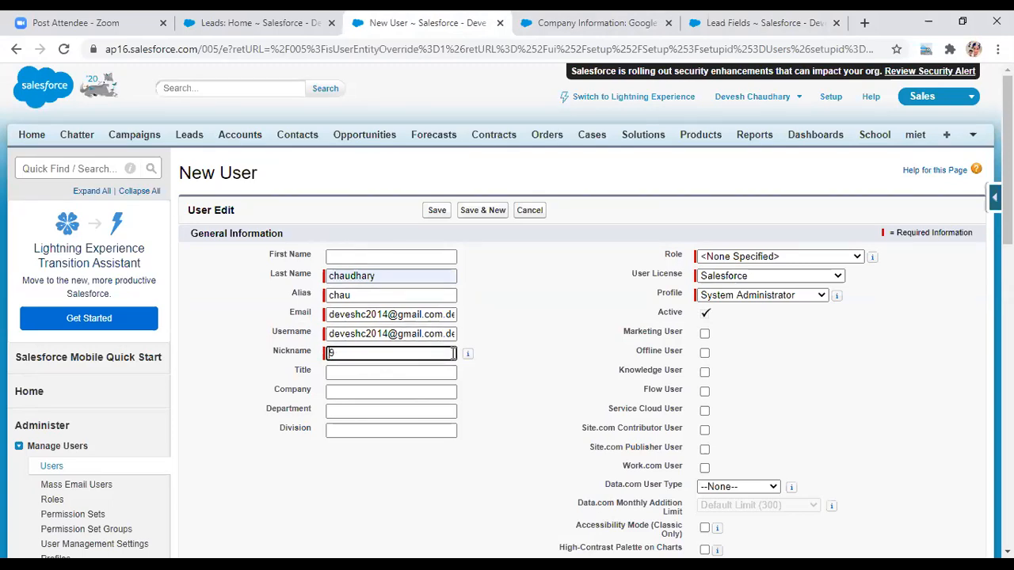
pyautogui.write('gabb')
pyautogui.press('BackSpace')
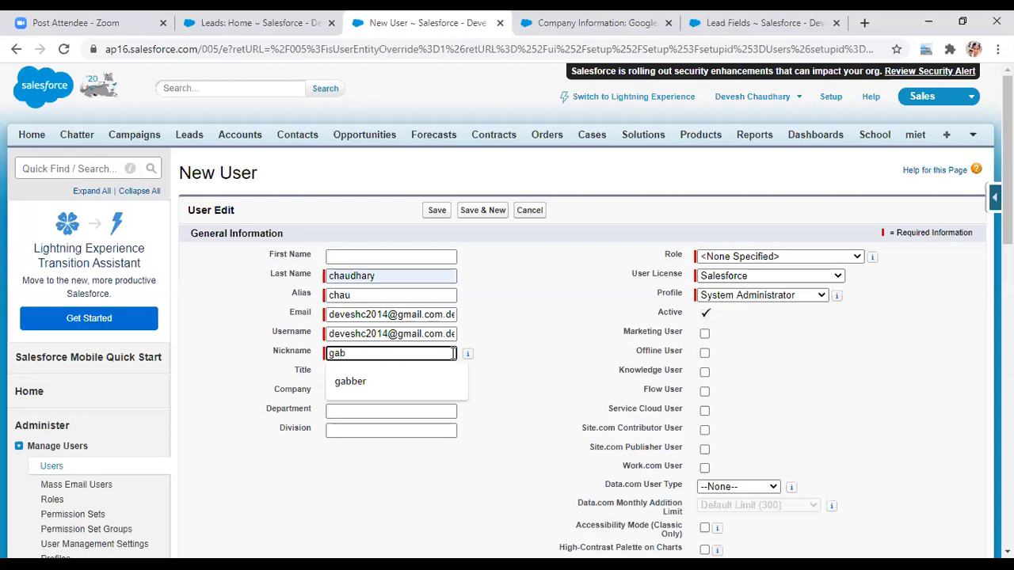
pyautogui.click(394, 382)
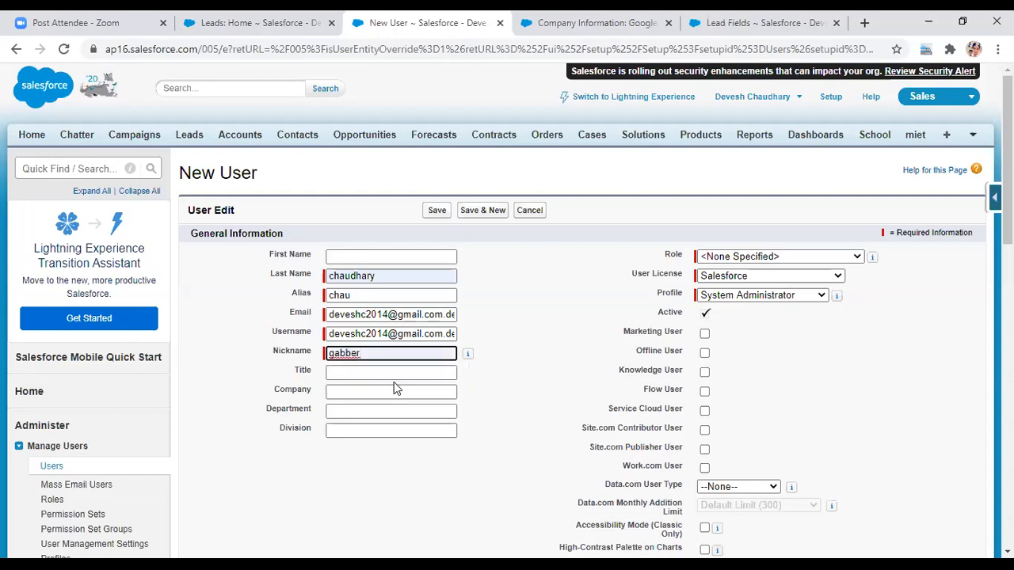
# - Remove the .dev suffix from the e-mail, keeping it on the username
pyautogui.click(412, 337)
pyautogui.press('End')
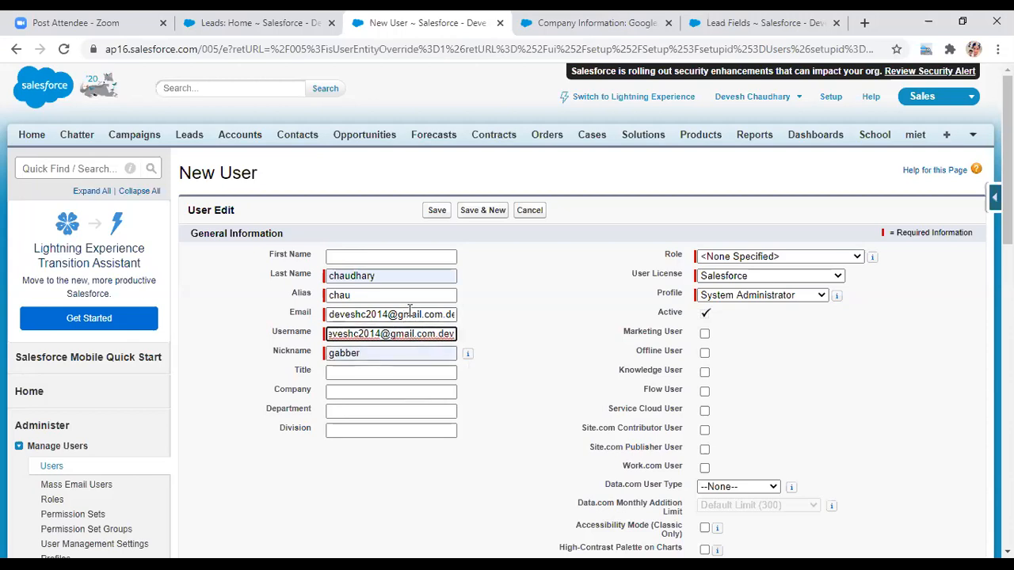
pyautogui.click(411, 313)
pyautogui.press('End')
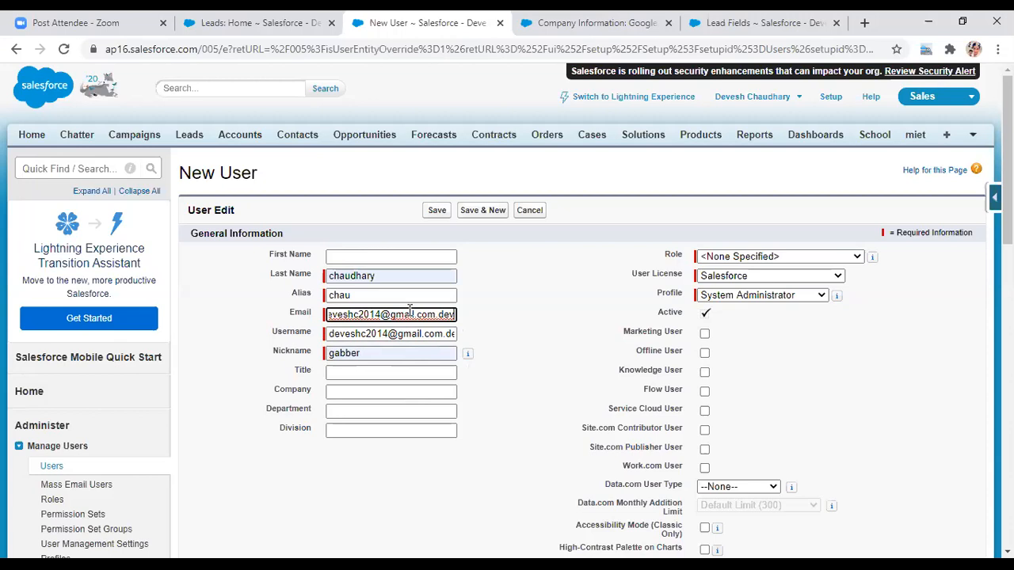
pyautogui.press('BackSpace')
pyautogui.press('BackSpace')
pyautogui.press('BackSpace')
pyautogui.press('BackSpace')
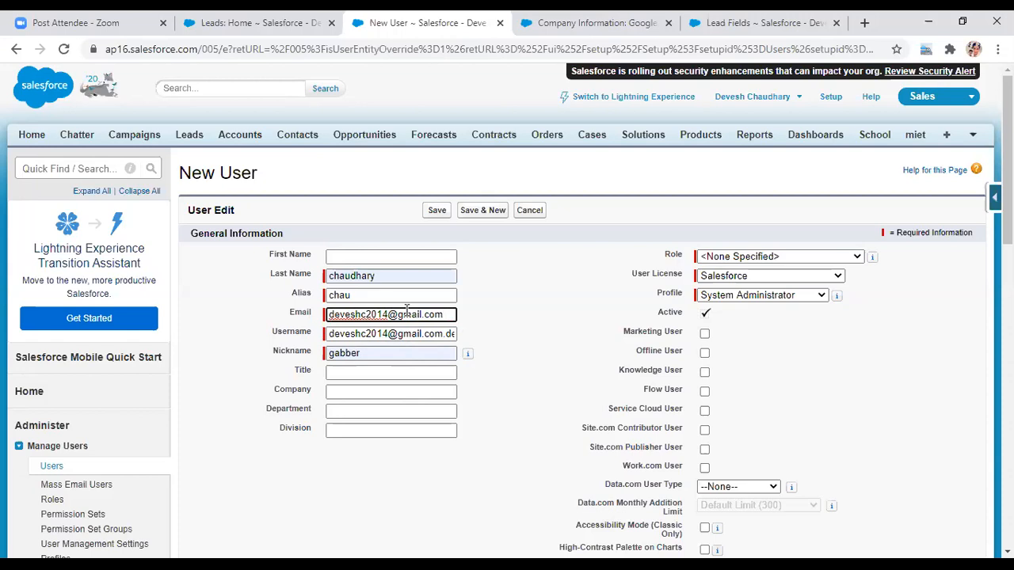
pyautogui.click(388, 334)
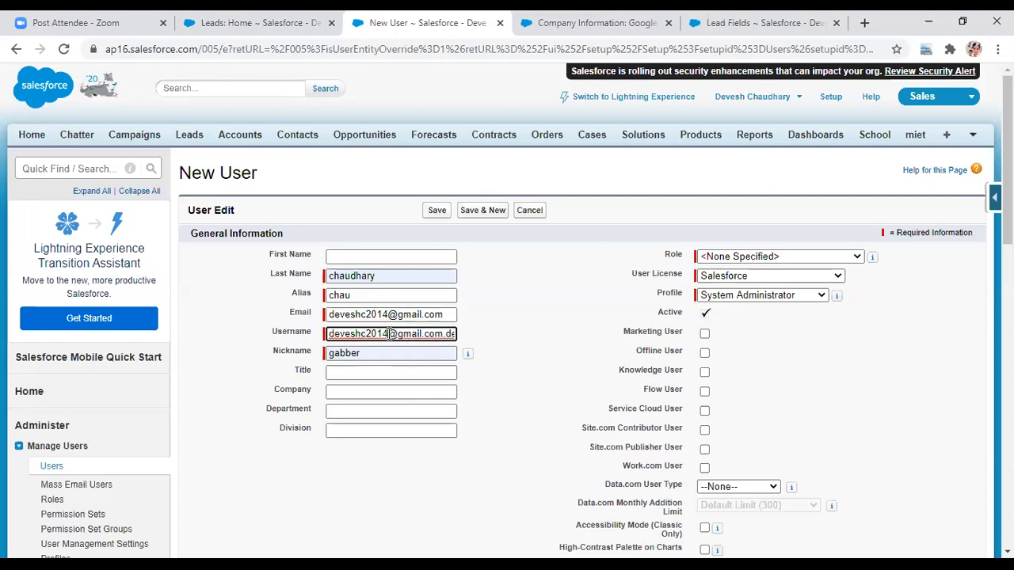
pyautogui.press('Right')
pyautogui.press('Right')
pyautogui.press('Right')
pyautogui.press('Right')
pyautogui.press('Right')
pyautogui.press('Right')
pyautogui.press('Right')
pyautogui.press('Right')
pyautogui.press('Right')
pyautogui.press('Right')
pyautogui.press('Right')
pyautogui.press('Right')
pyautogui.press('Right')
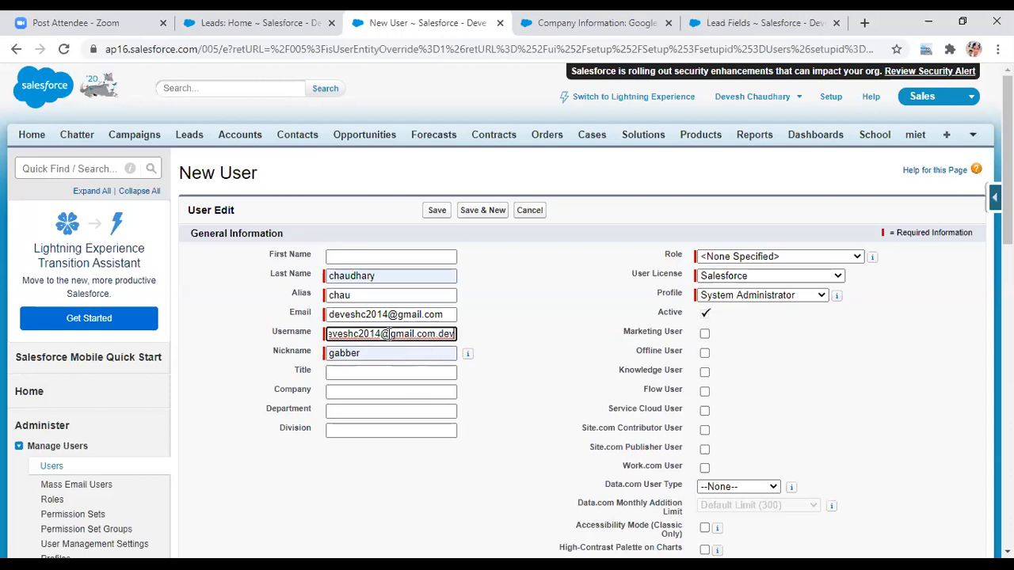
# - Save the user, fix the duplicate username by changing its ending to .com.e, and save again
pyautogui.click(438, 211)
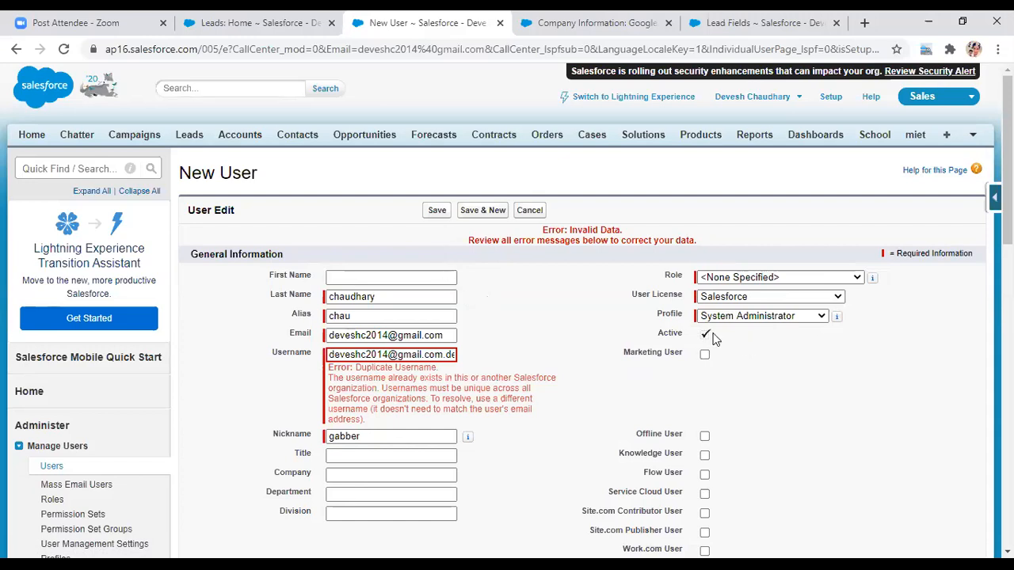
pyautogui.click(432, 352)
pyautogui.press('End')
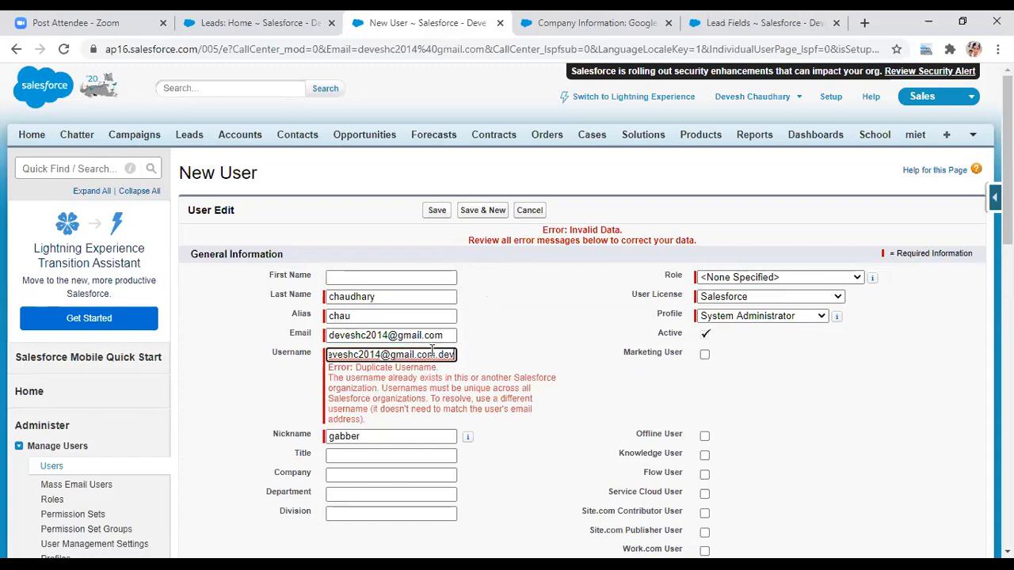
pyautogui.press('BackSpace')
pyautogui.press('BackSpace')
pyautogui.press('BackSpace')
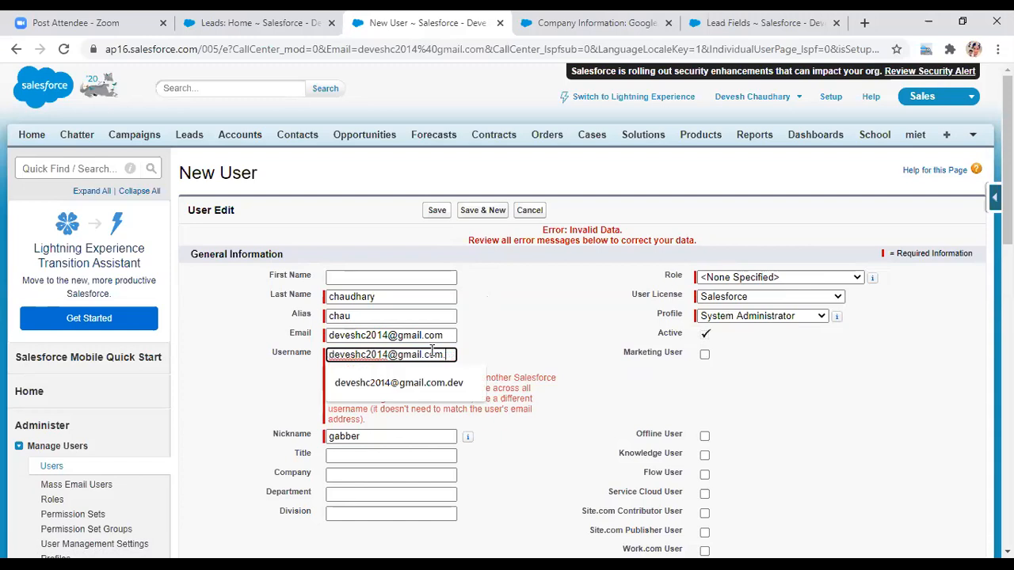
pyautogui.write('e')
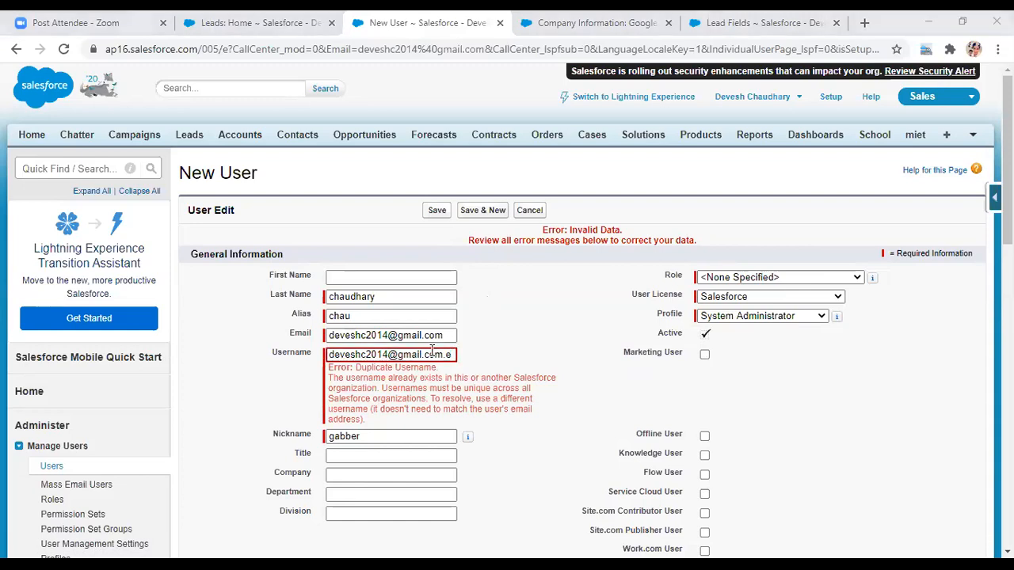
pyautogui.click(543, 327)
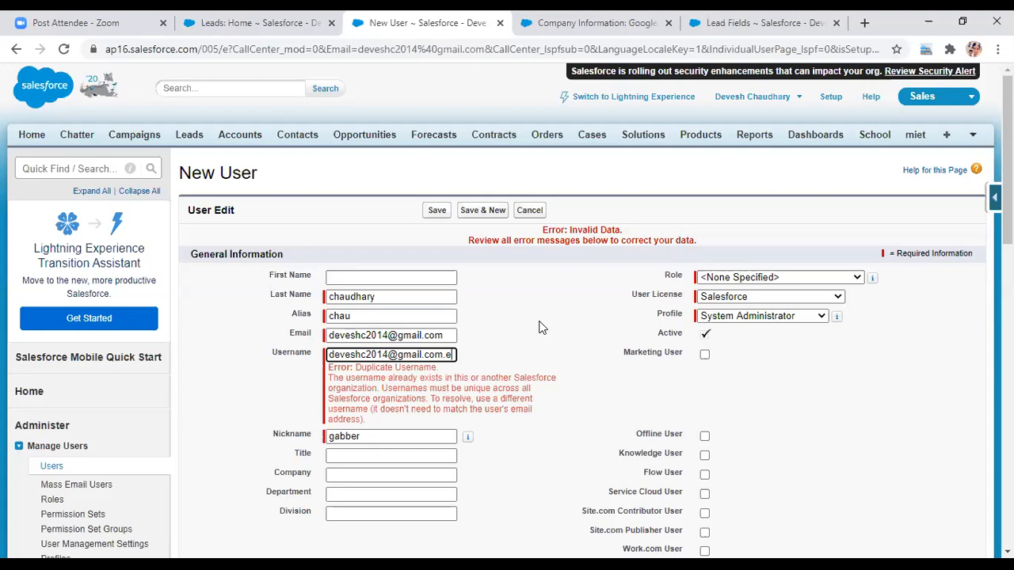
pyautogui.click(428, 213)
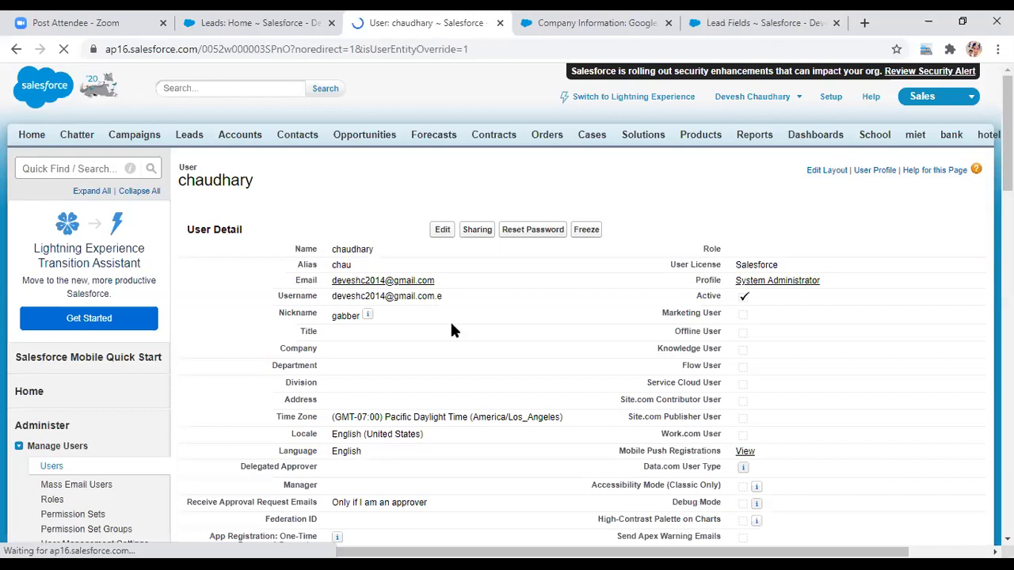
# - Select the saved username on the new System Administrator's User Detail page
pyautogui.moveTo(445, 320); pyautogui.dragTo(332, 320)
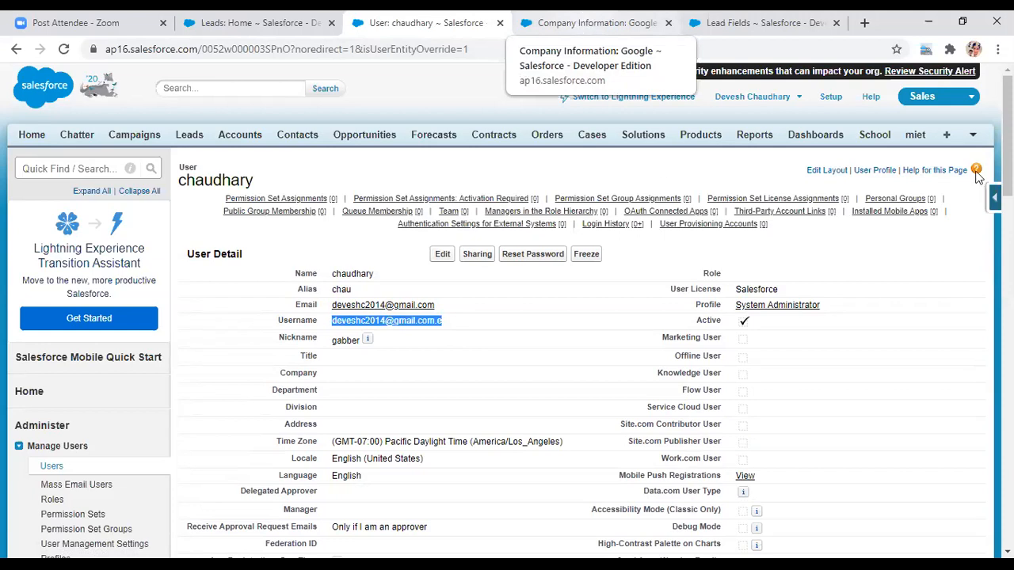
# - Refresh Company Information to confirm both Salesforce licenses are used, then return to the user's details
pyautogui.click(597, 23)
pyautogui.scroll(1, 583, 317)
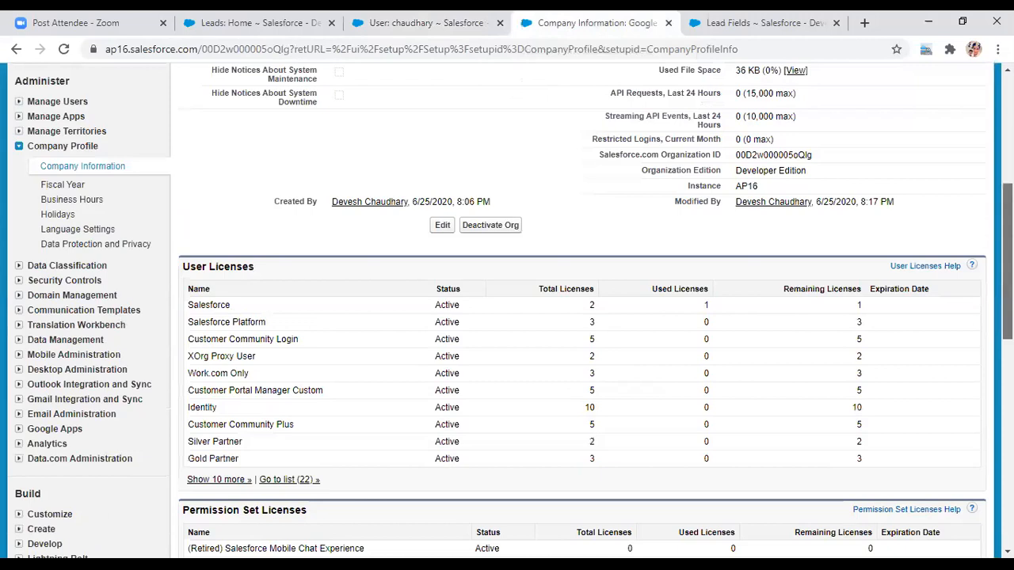
pyautogui.scroll(1, 582, 317)
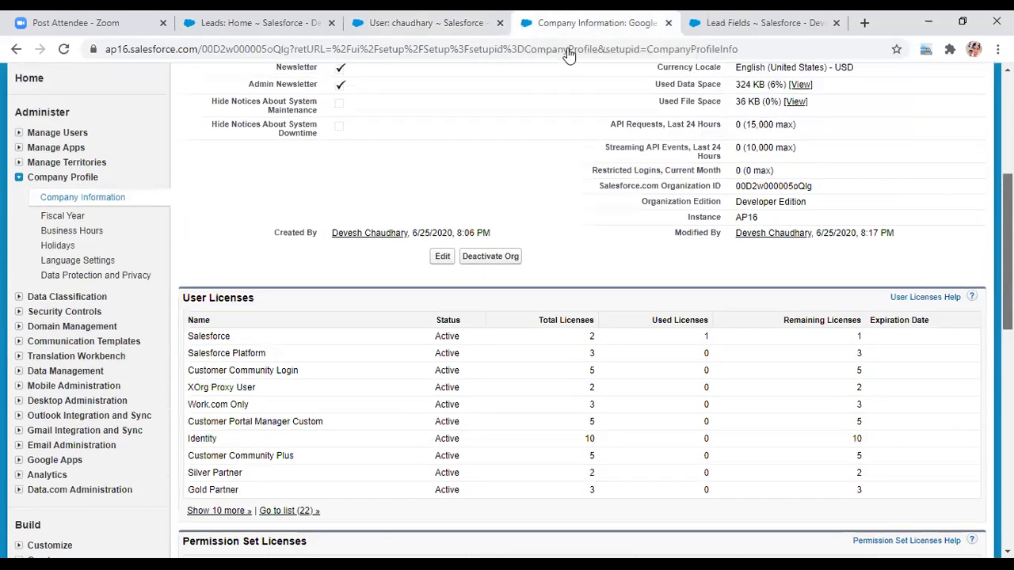
pyautogui.press('F5')
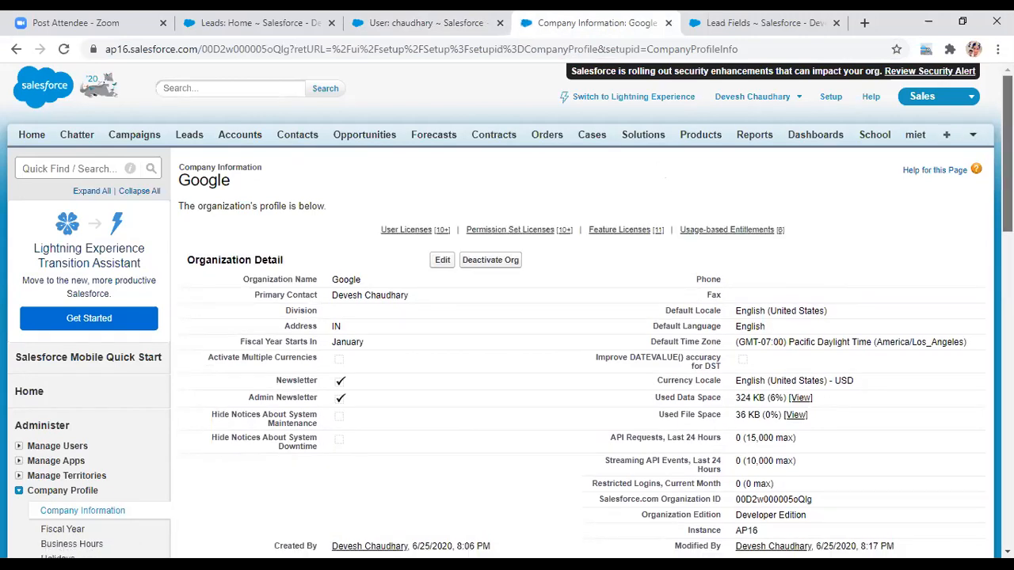
pyautogui.scroll(-1, 507, 317)
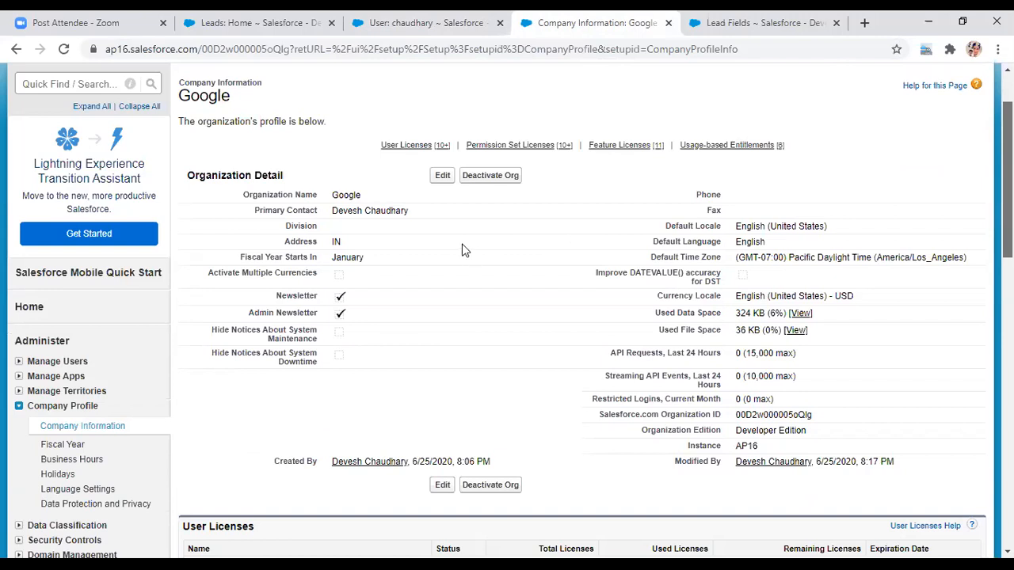
pyautogui.scroll(-1, 238, 285)
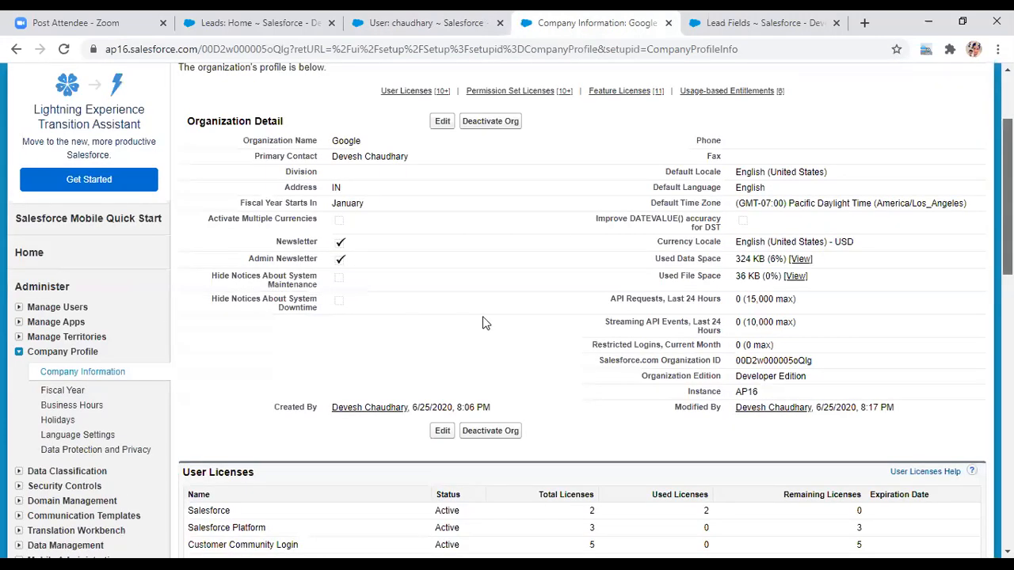
pyautogui.scroll(-3, 484, 322)
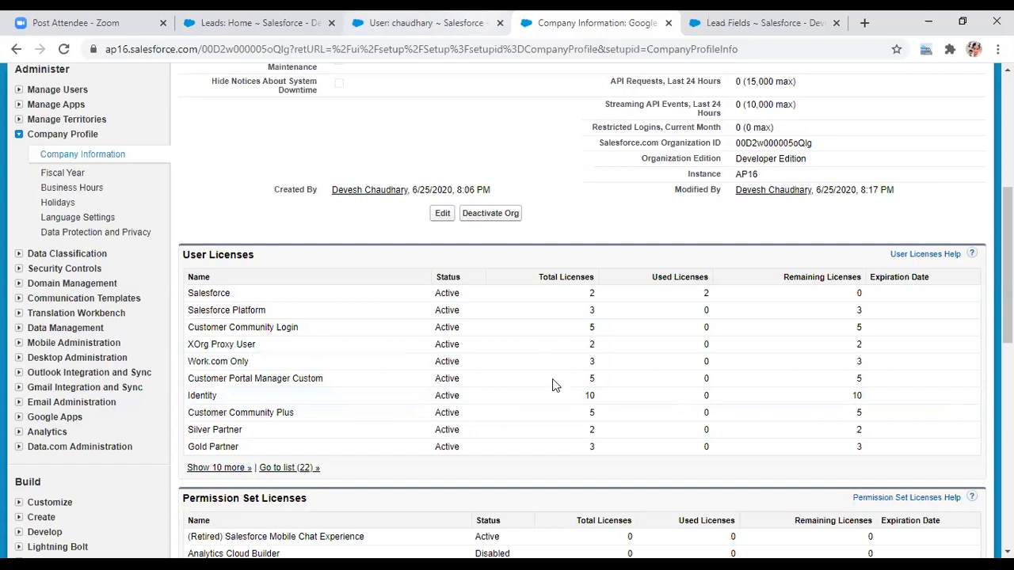
pyautogui.hotkey('ctrl', 'shift', 'Tab')
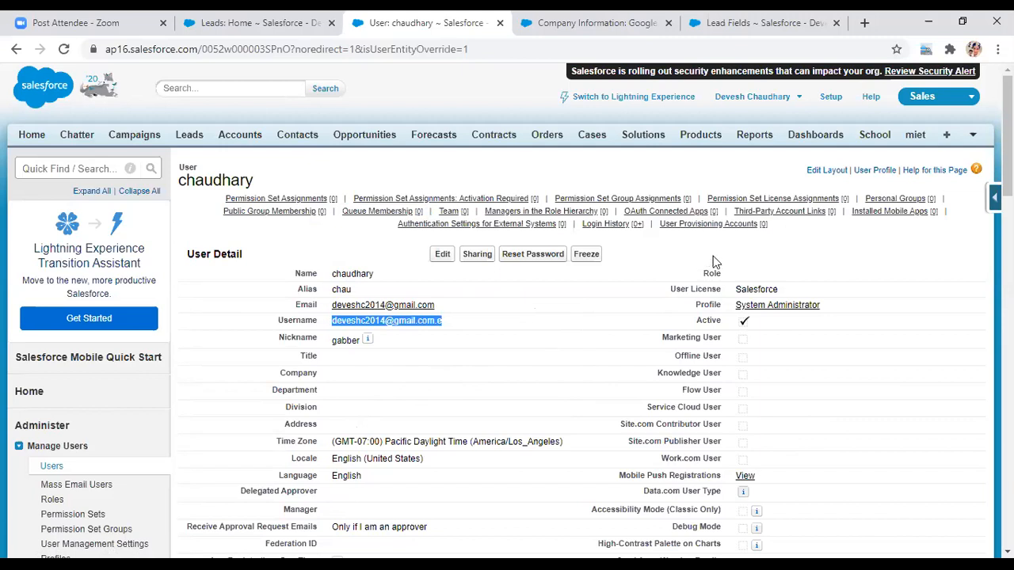
pyautogui.click(715, 322)
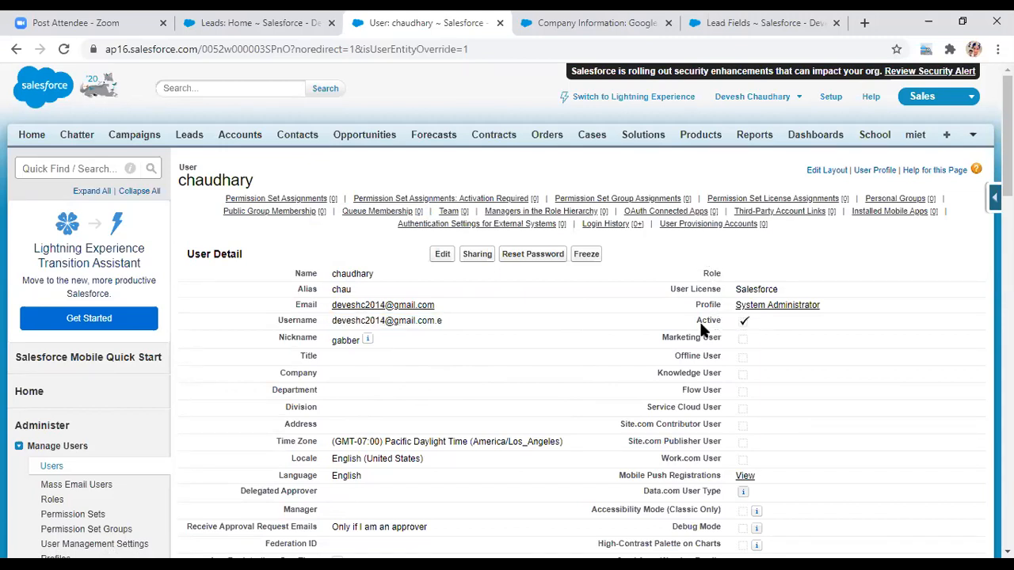